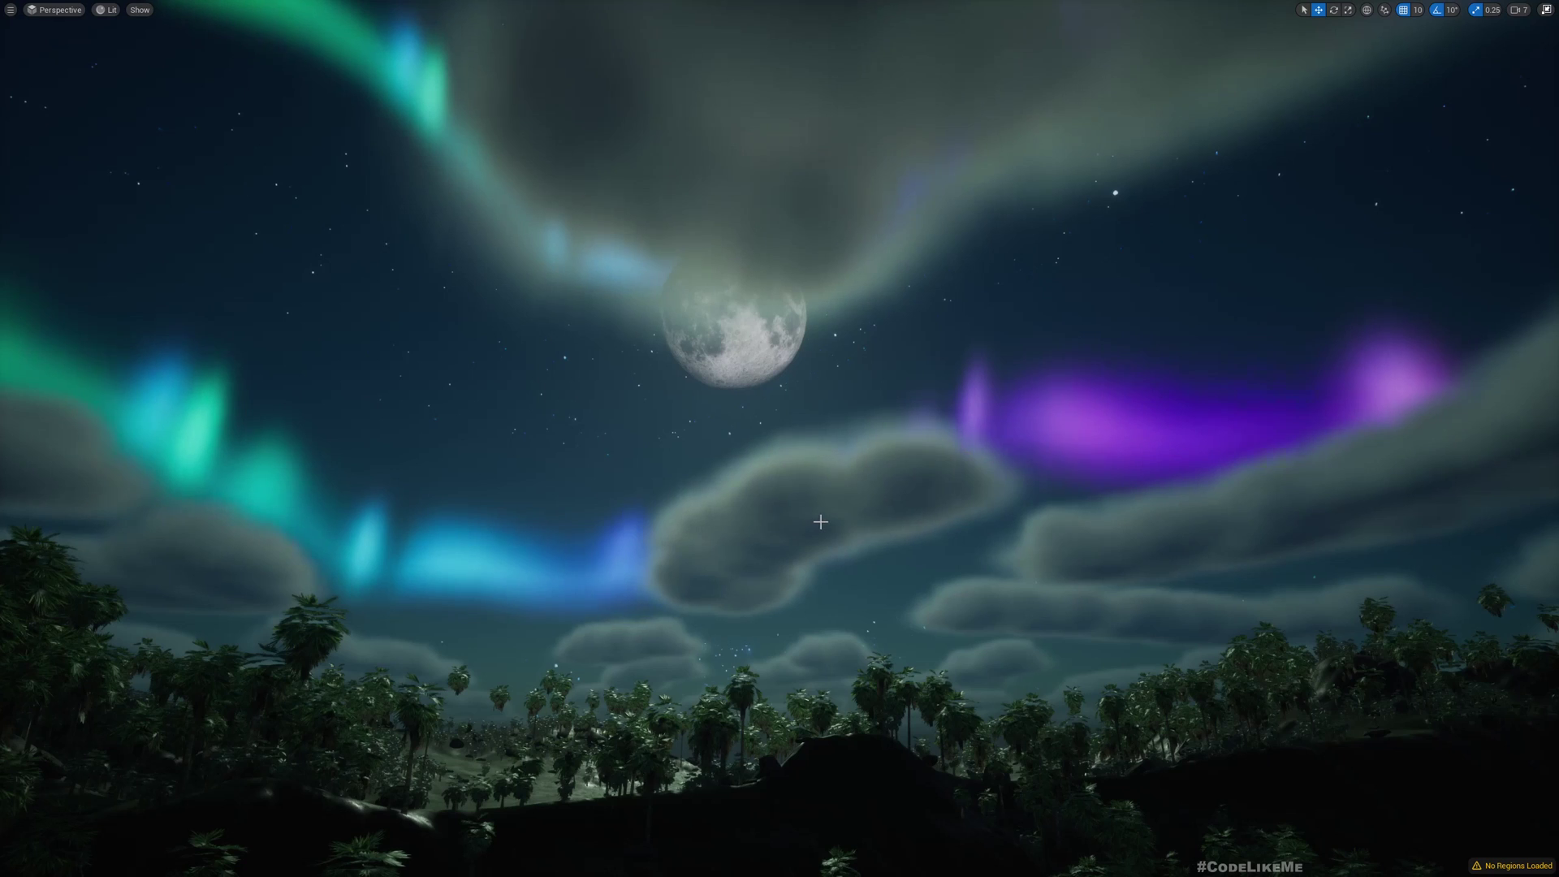
Step: Look over the multicoloured aurora in the night sky, and end the play session
right_click_drag(446, 515, 386, 515)
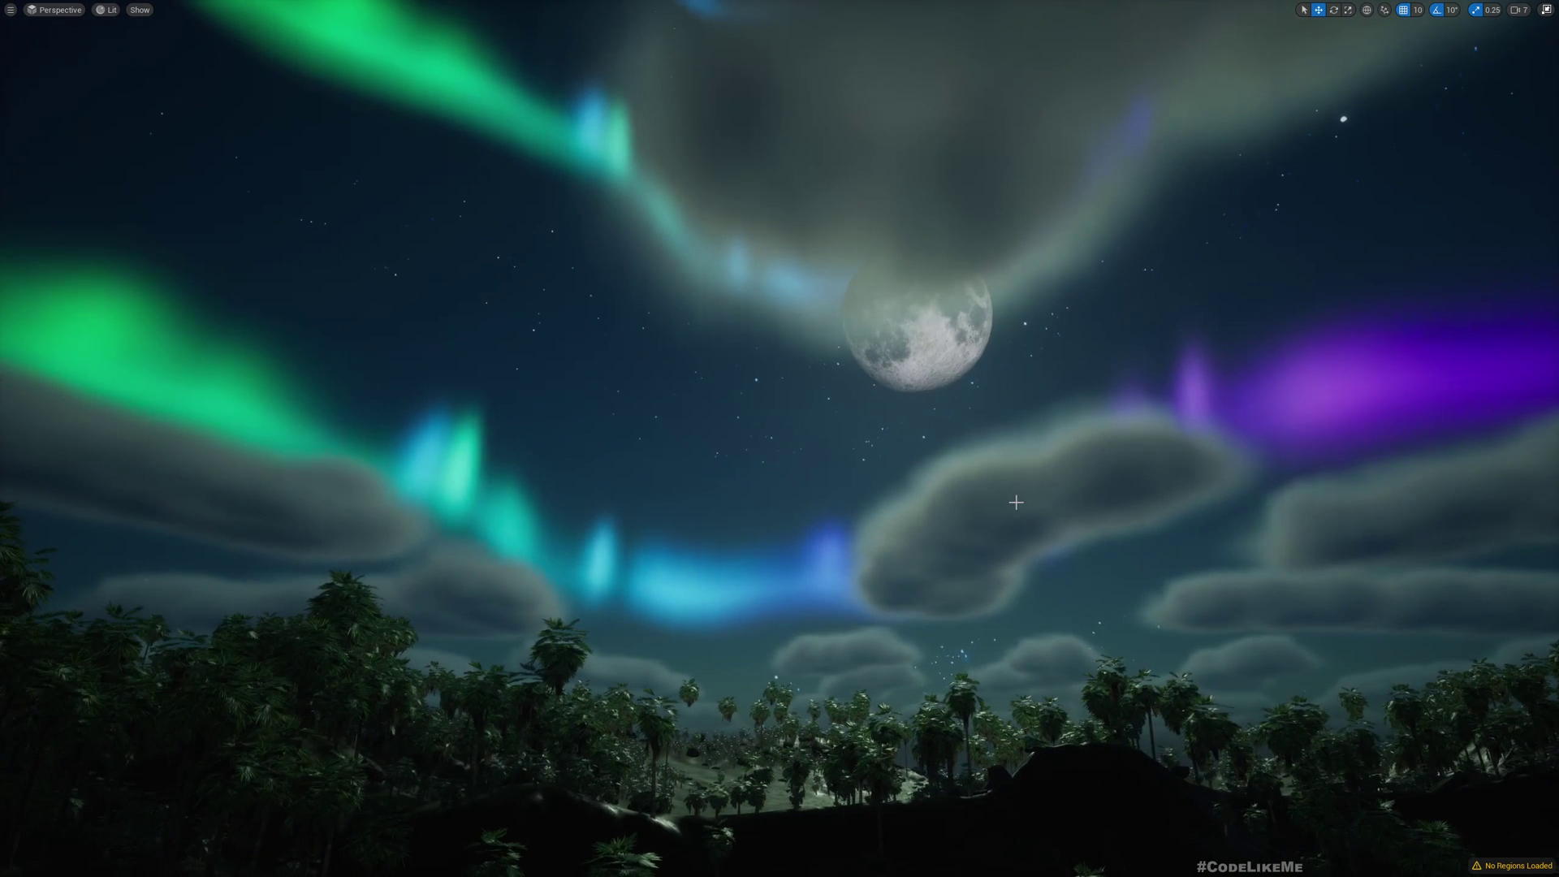
right_click_drag(1015, 502, 538, 522)
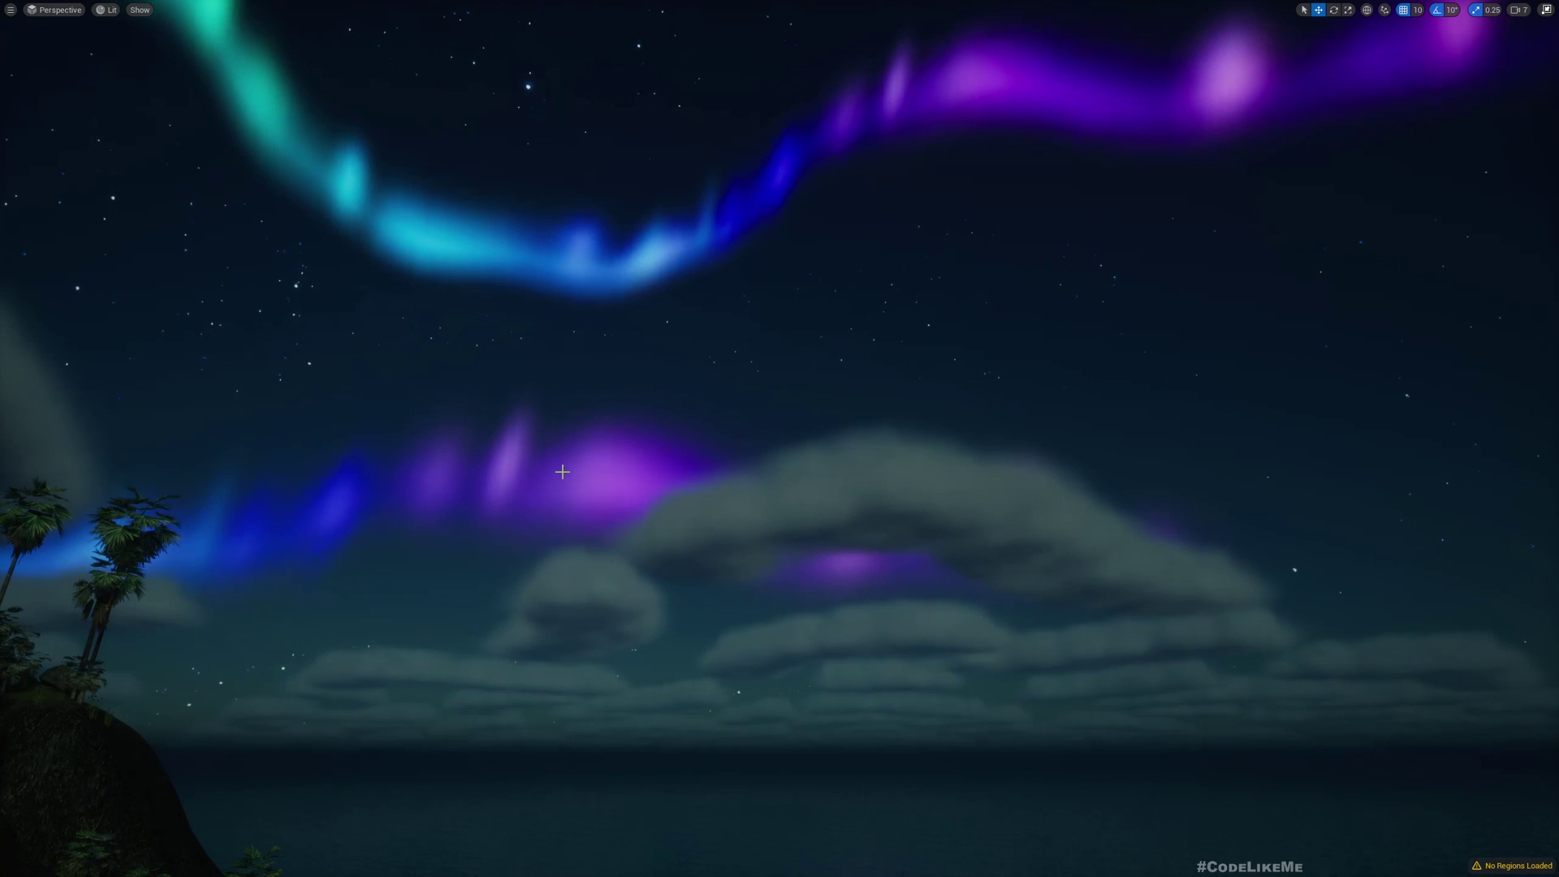
right_click_drag(541, 471, 542, 471)
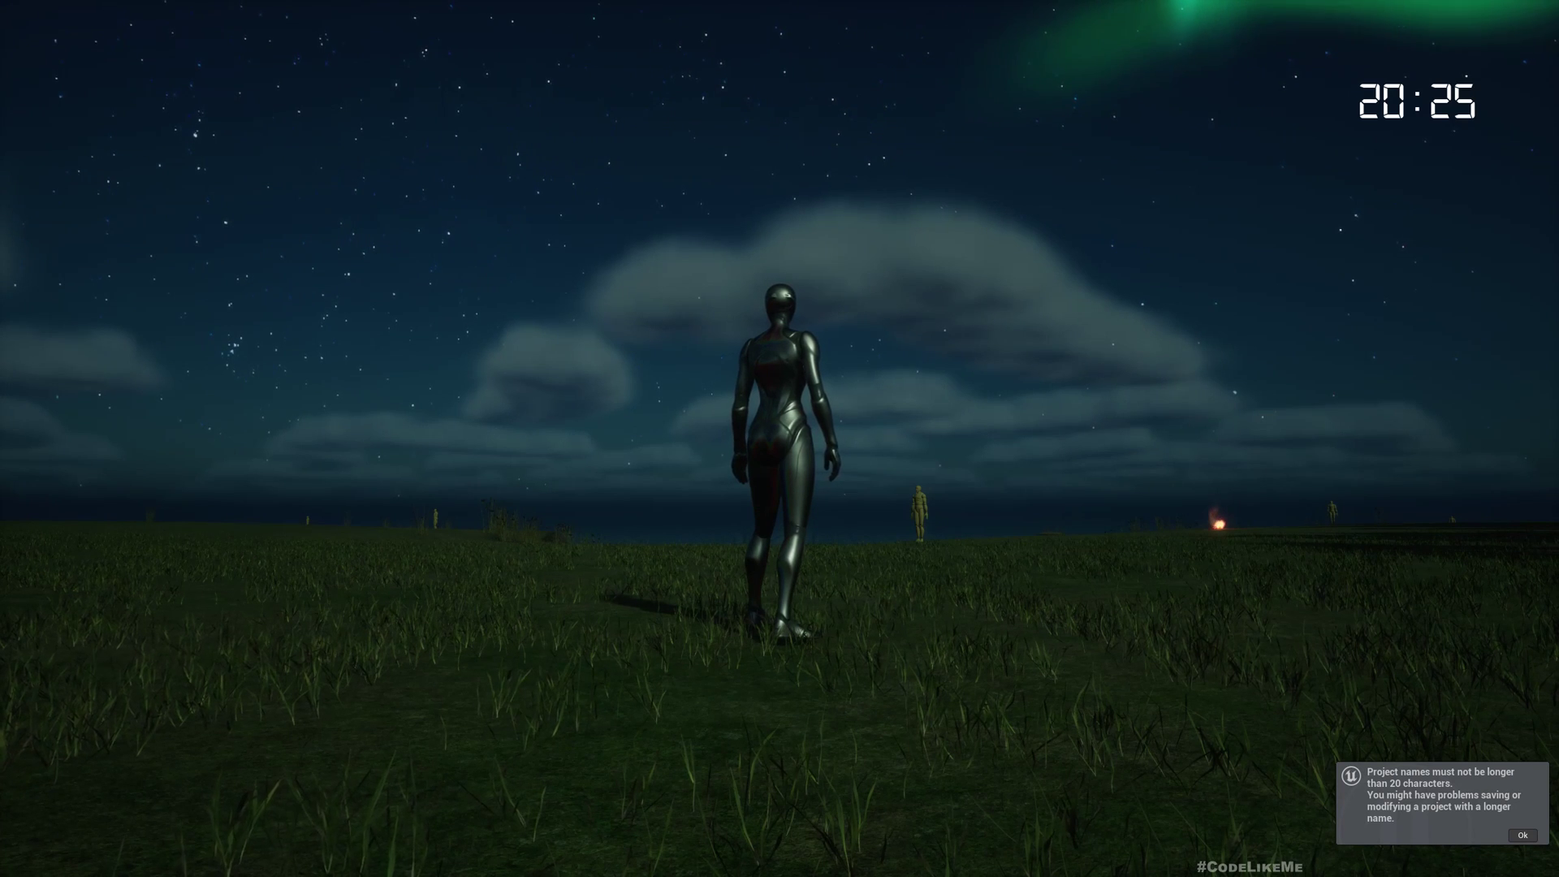
key("Escape")
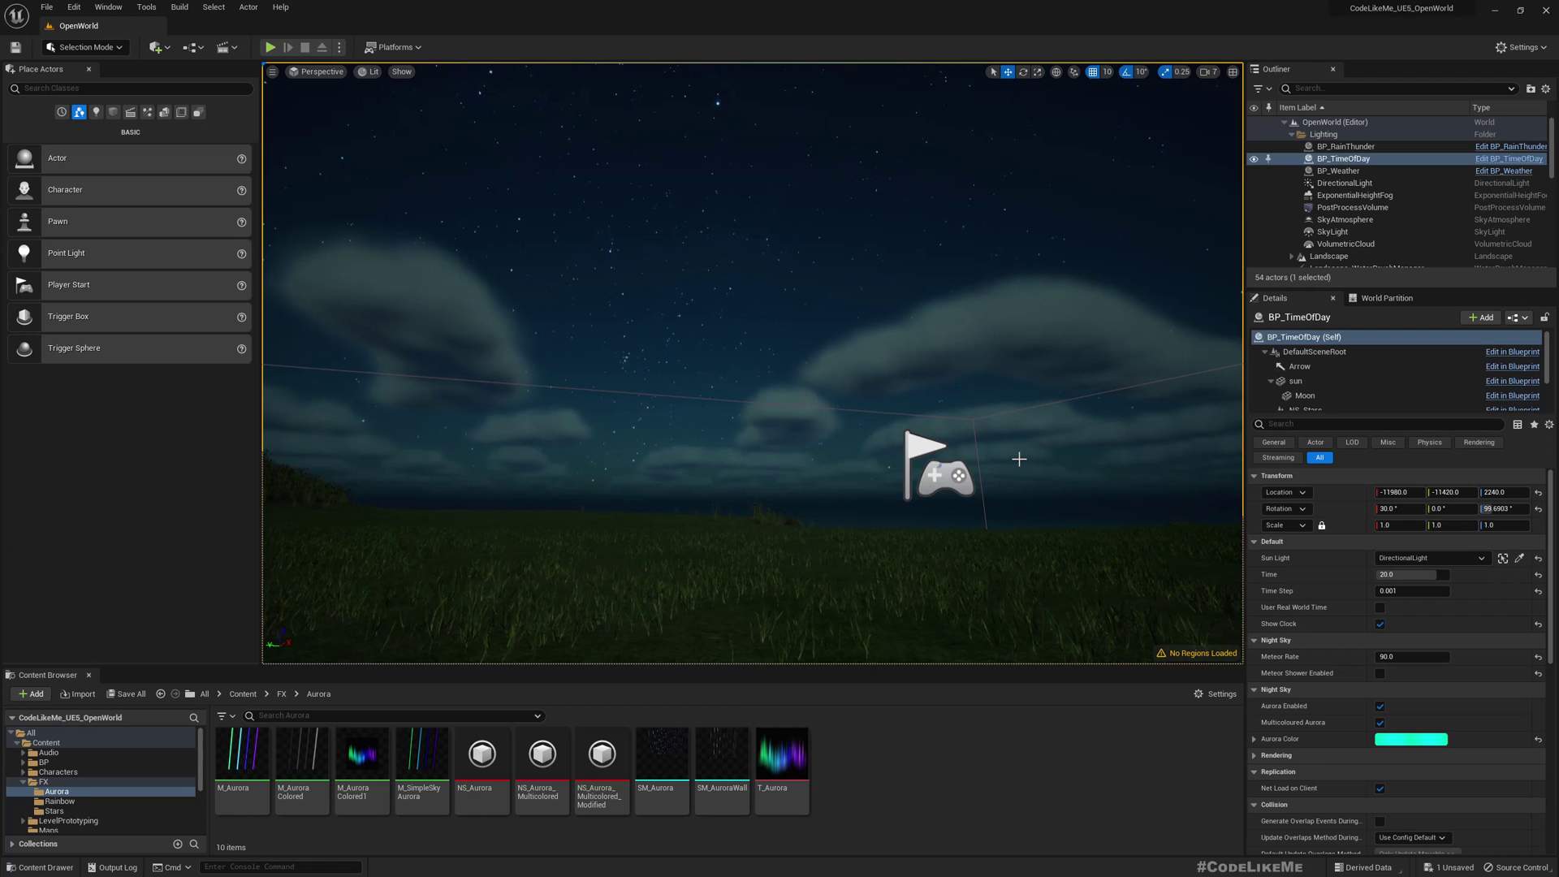
Step: Place the SM_AuroraWall mesh in the level on the grassy plain and focus on it
right_click_drag(1020, 459, 900, 340)
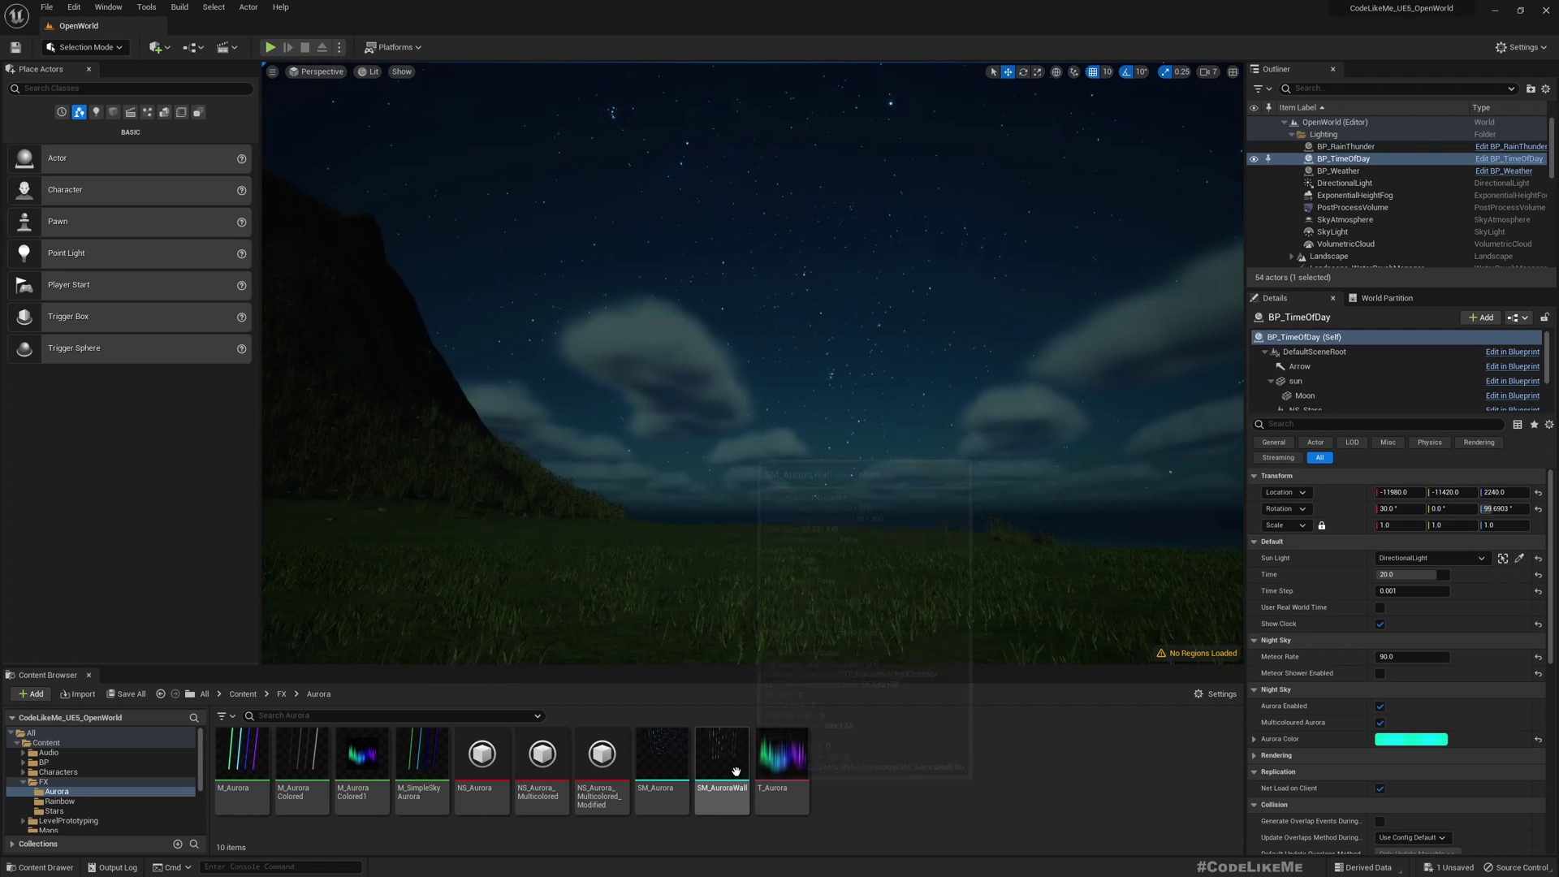
left_click_drag(727, 768, 753, 583)
right_click_drag(801, 539, 627, 447)
key("f")
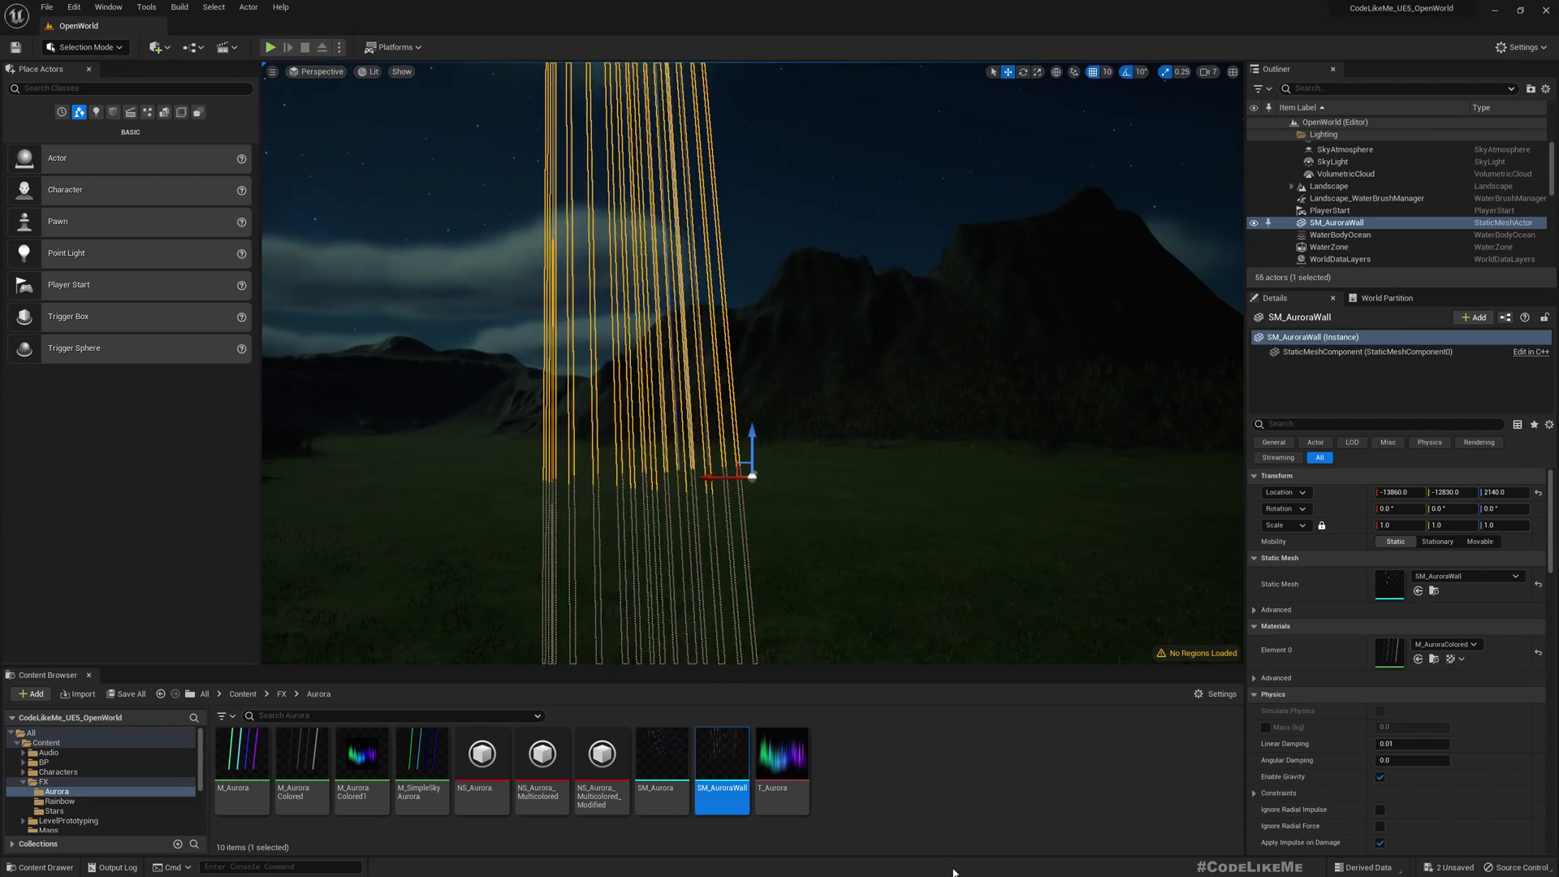
Step: Scale the aurora wall uniformly to 1000
left_click(1404, 526)
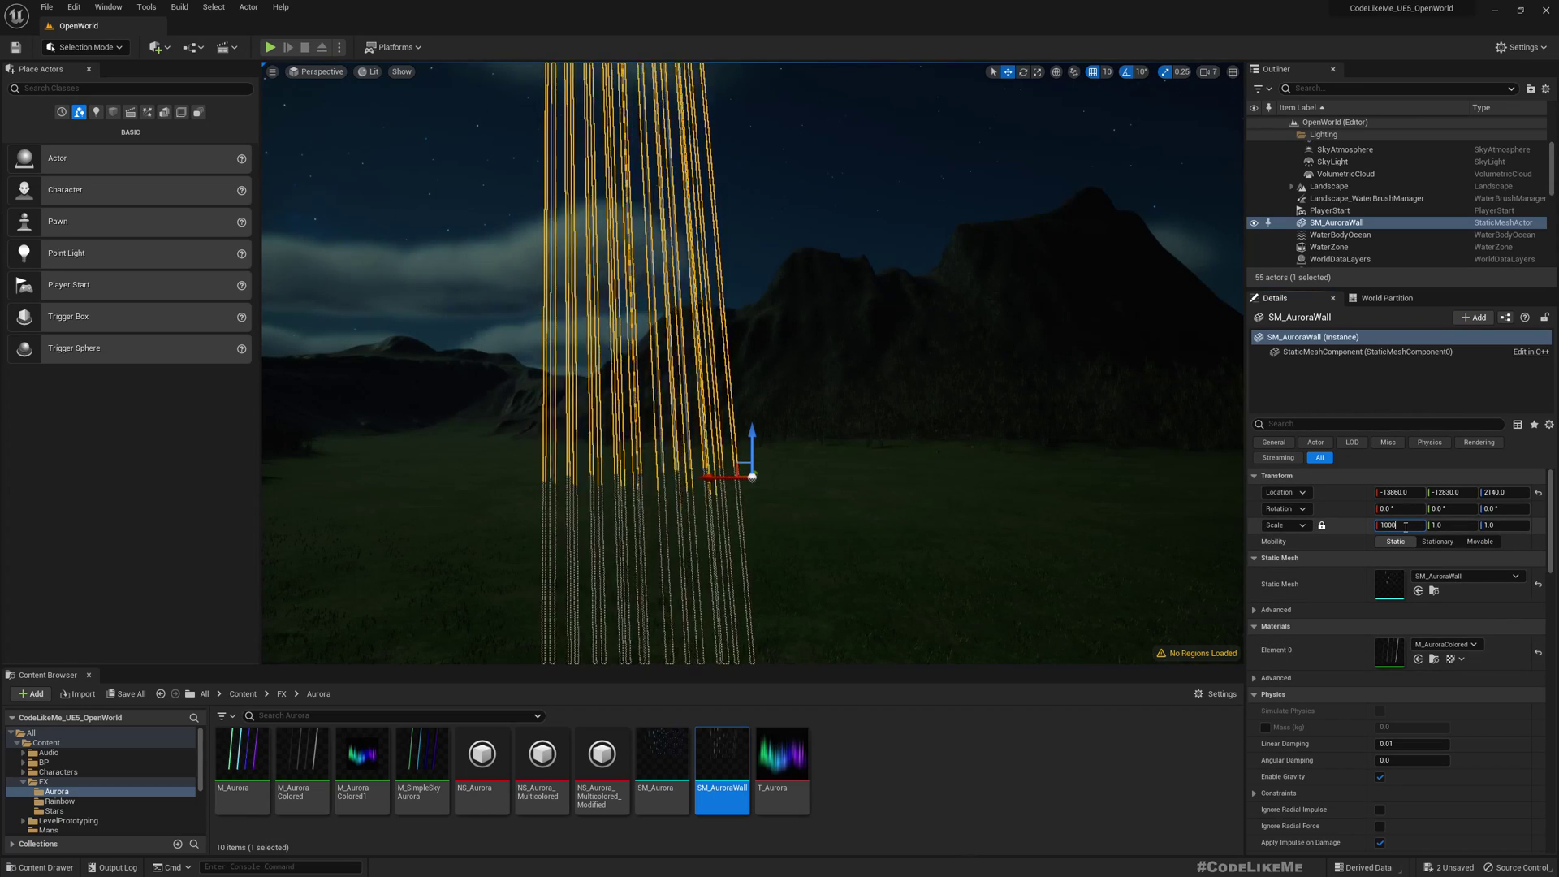
key("Return")
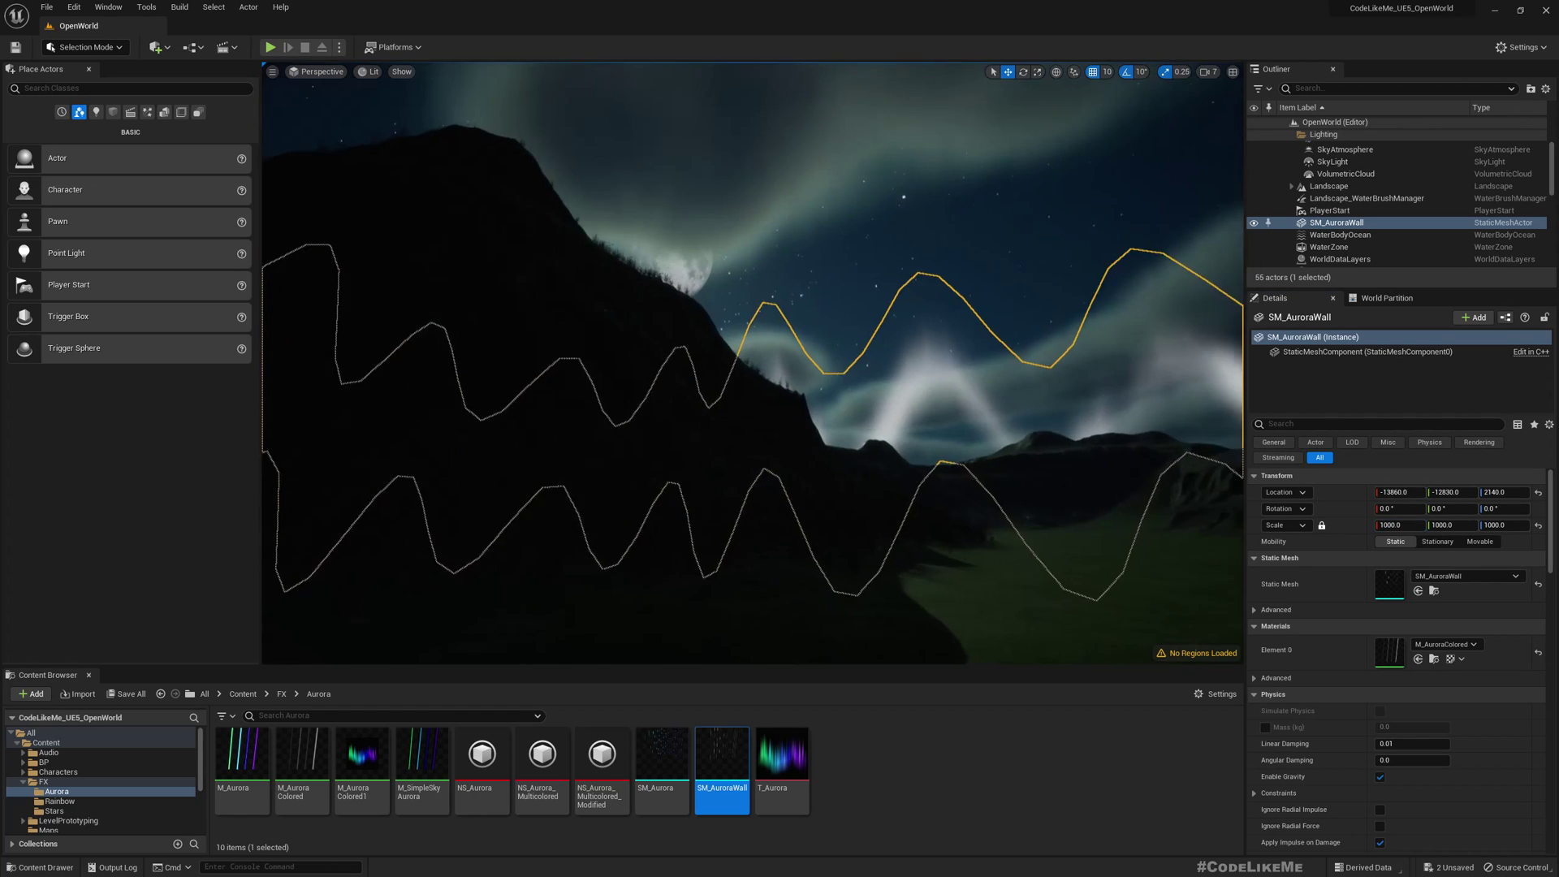
right_click_drag(753, 363, 990, 382)
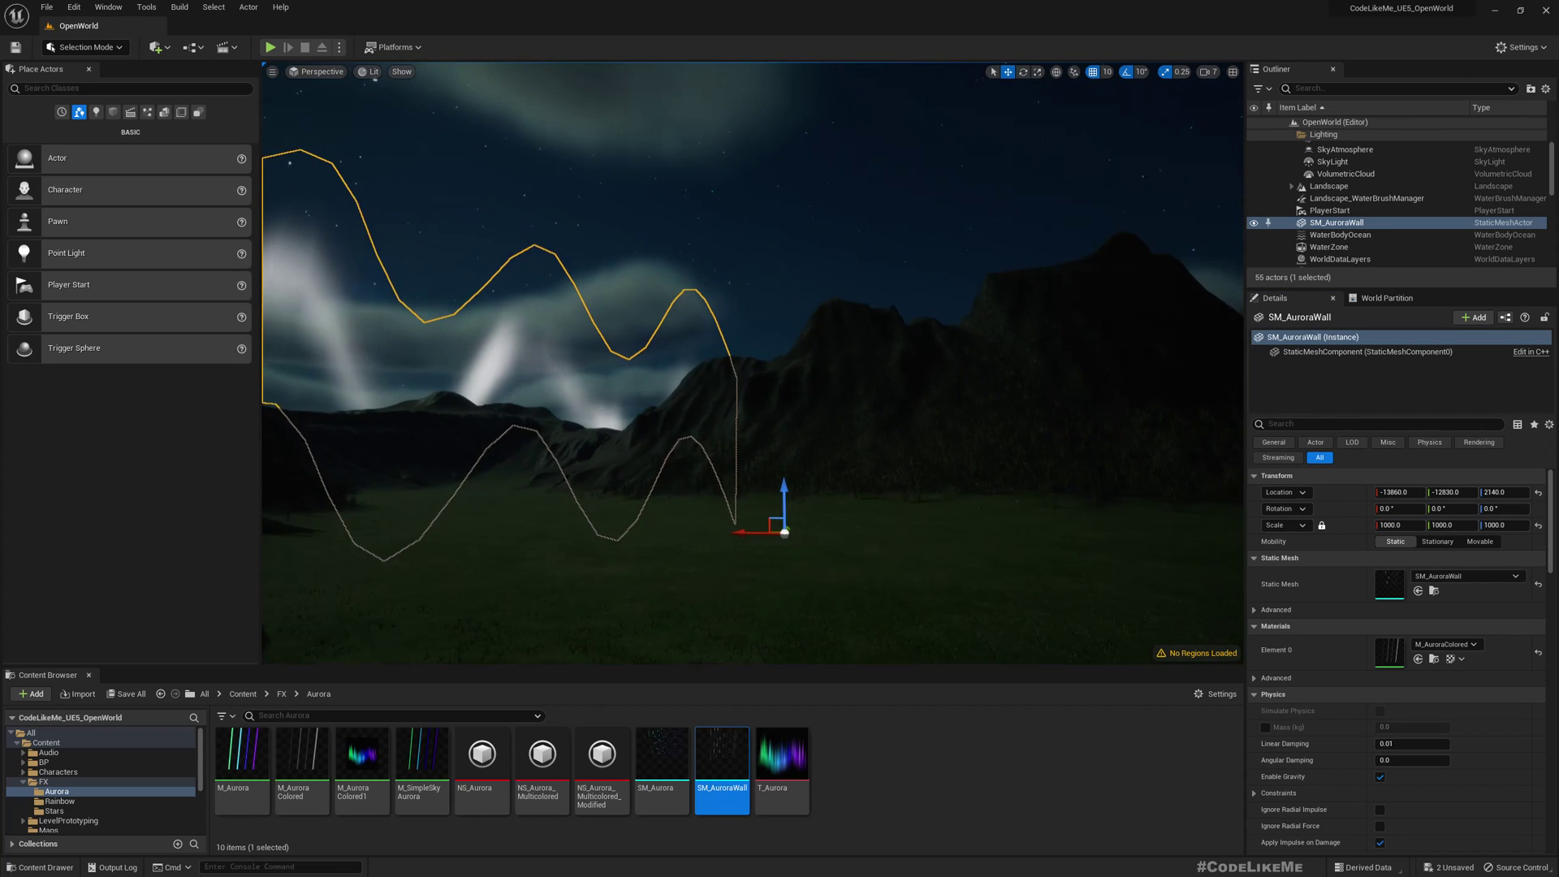
Step: Set the aurora wall's uniform scale to 10000 and check how it spans the sky
left_click(1397, 525)
type("10000")
key("Return")
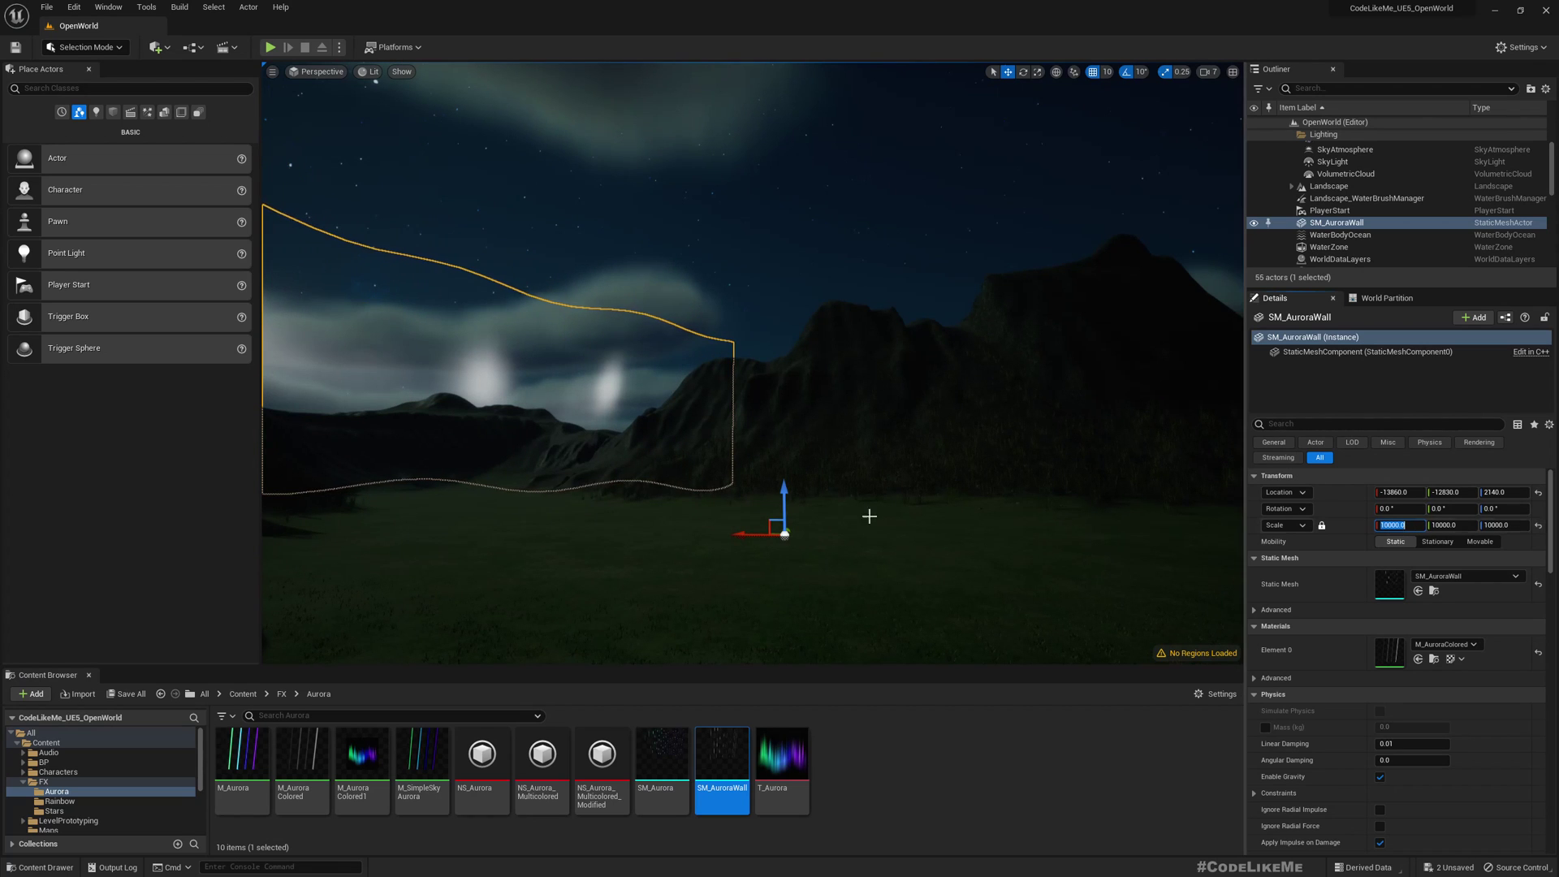
mouse_move(842, 510)
right_mouse_down()
mouse_move(650, 523)
mouse_move(885, 513)
mouse_move(910, 483)
mouse_move(841, 510)
right_mouse_up()
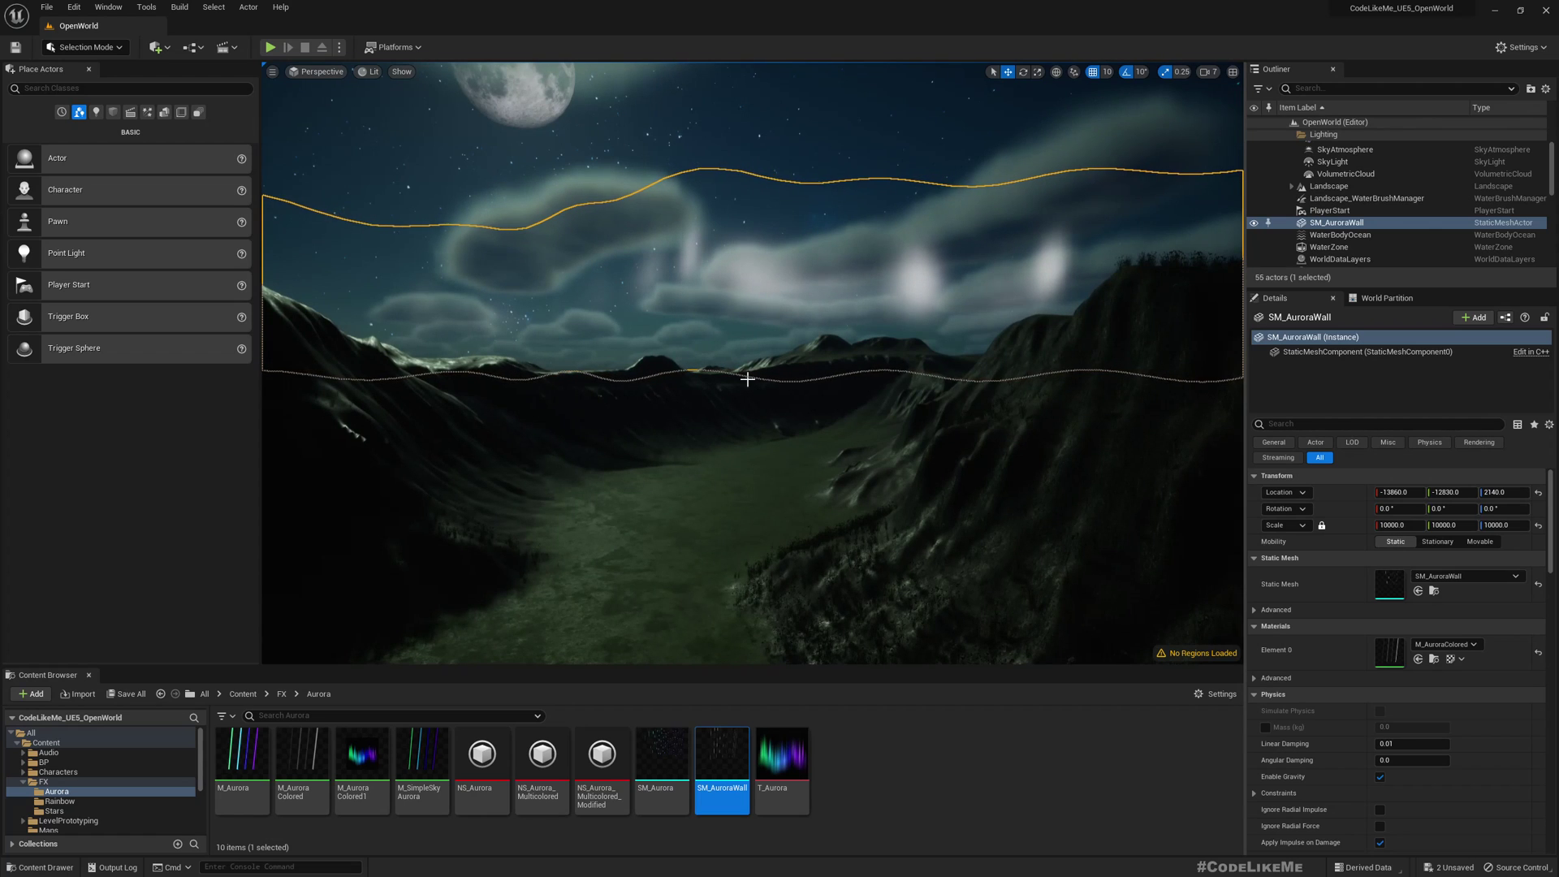
right_click_drag(735, 363, 735, 363)
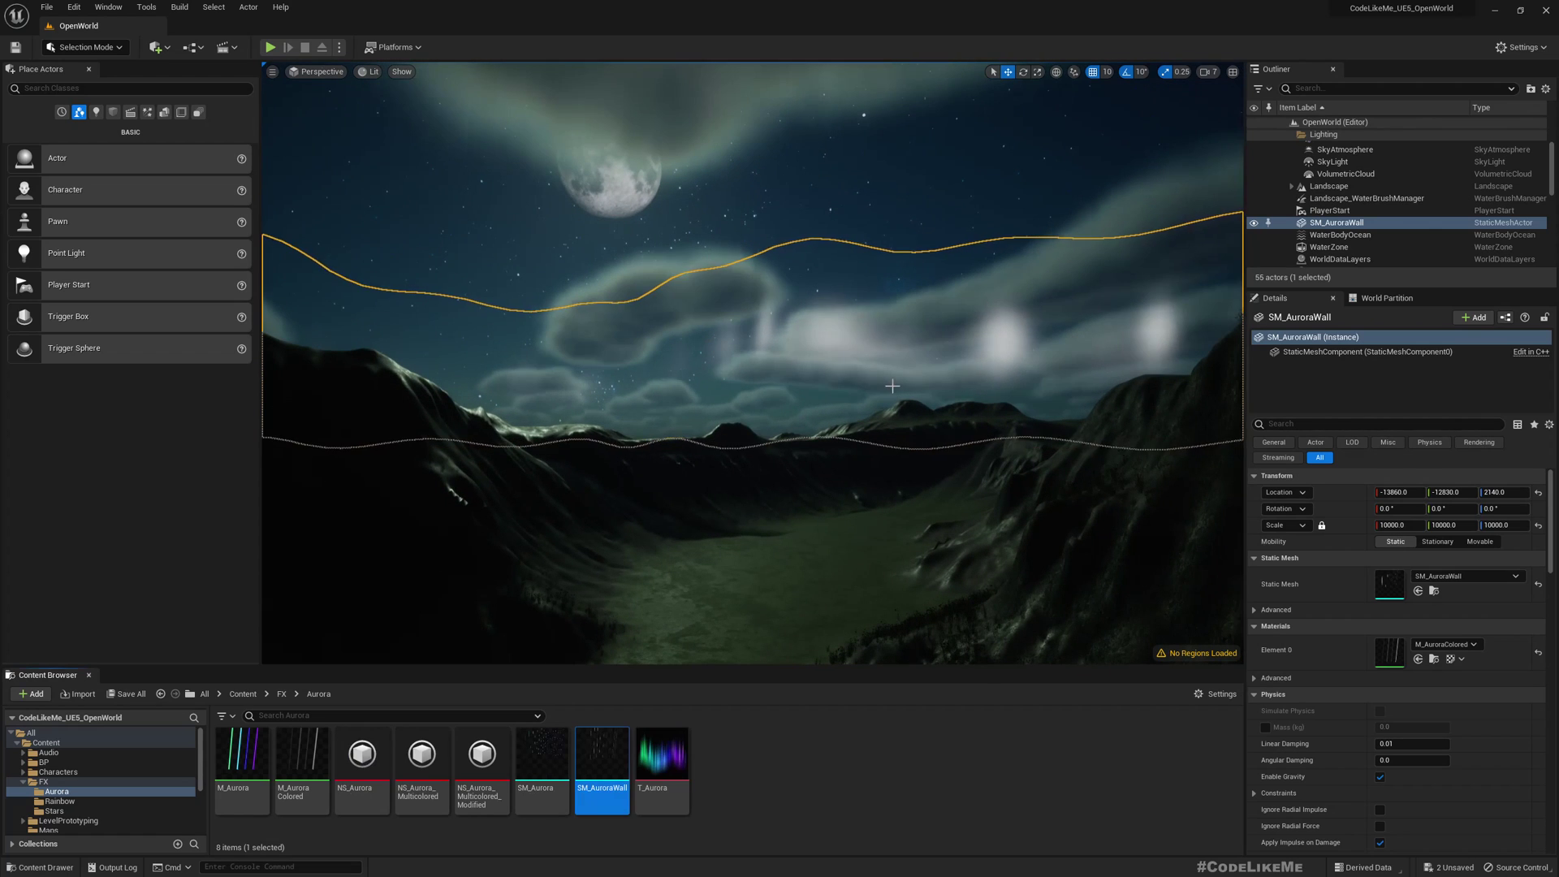
Step: Assign the M_Aurora material to the aurora wall and inspect the coloured lights over the valley and the sea
left_click_drag(242, 755, 1411, 640)
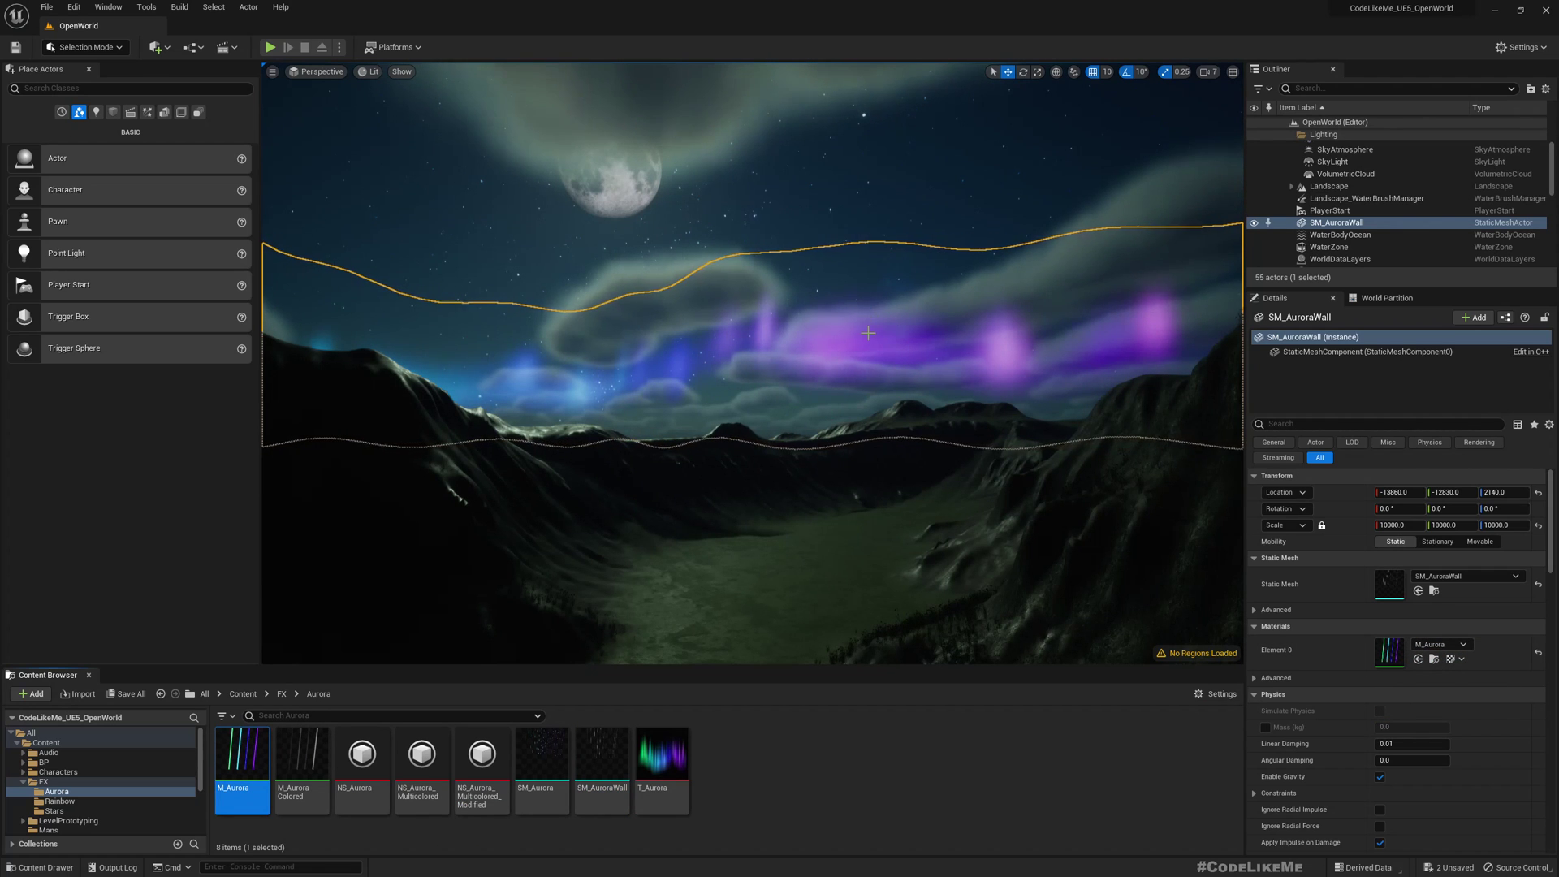
right_click_drag(869, 333, 747, 330)
key("e")
right_click_drag(833, 361, 869, 330)
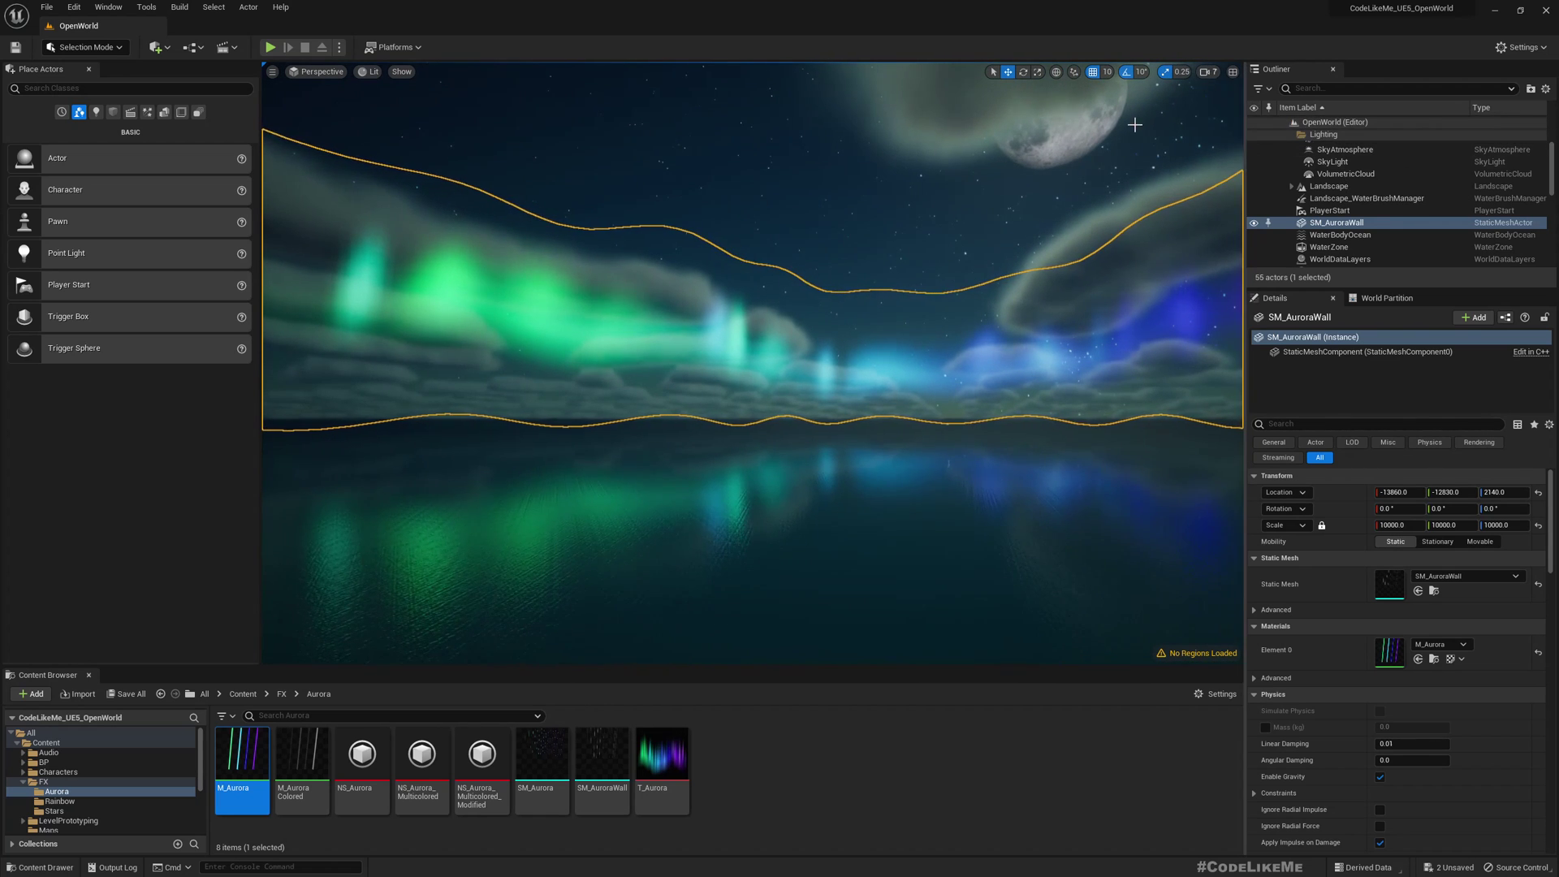
right_click_drag(1040, 209, 1037, 202)
right_click_drag(704, 271, 703, 272)
right_click_drag(1038, 202, 1037, 202)
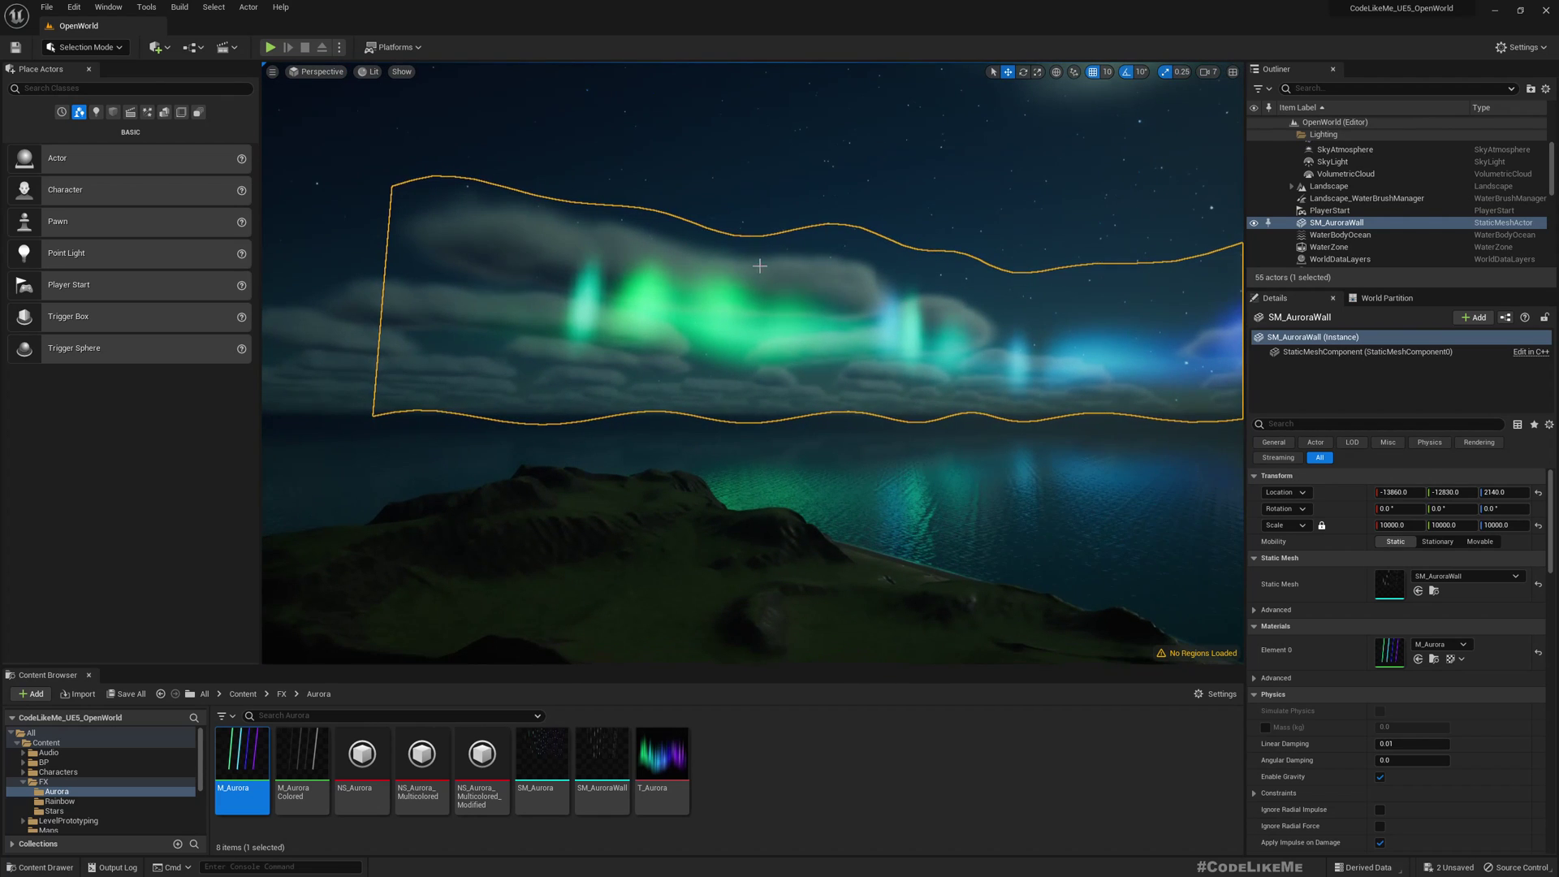
right_click_drag(731, 214, 731, 213)
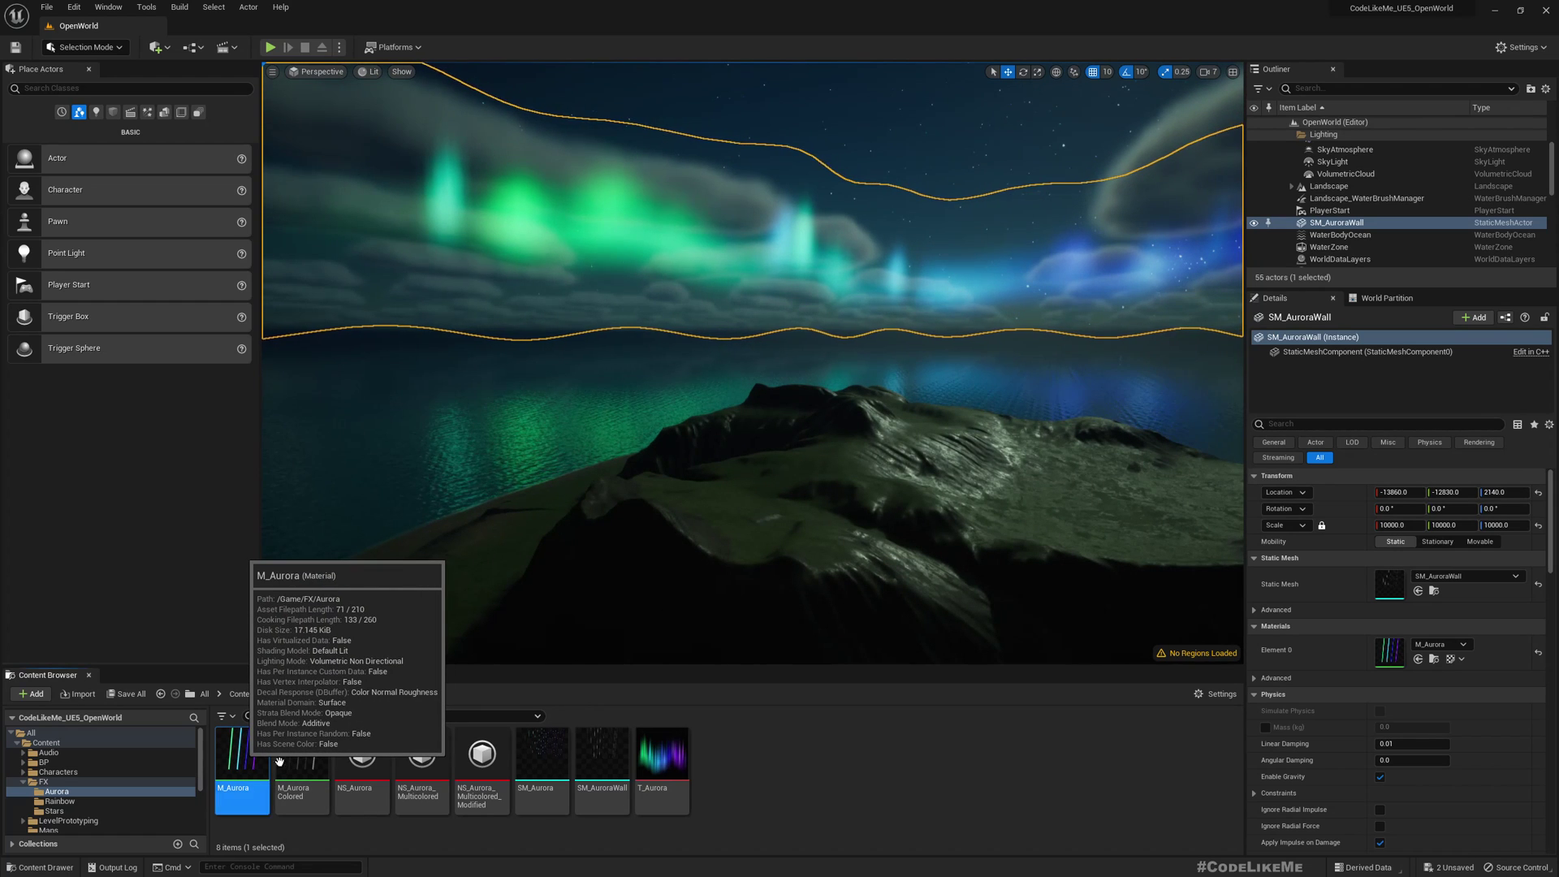
Step: Duplicate the M_Aurora material as M_Aurora2 and assign the copy to the aurora wall
key("ctrl+d")
type("M_Aurora_")
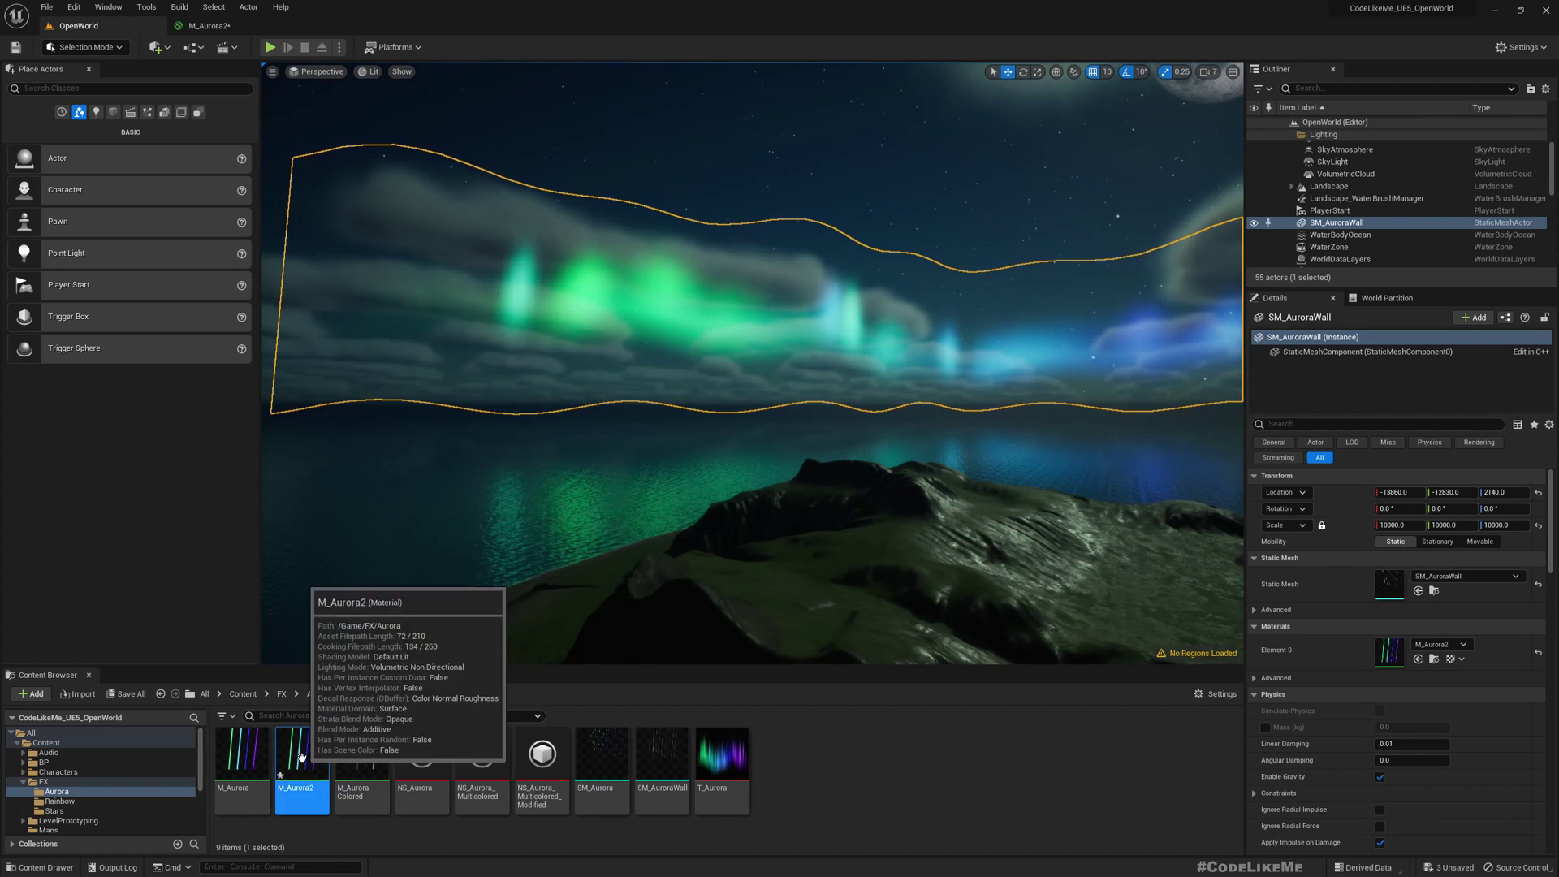
left_click_drag(303, 757, 1392, 653)
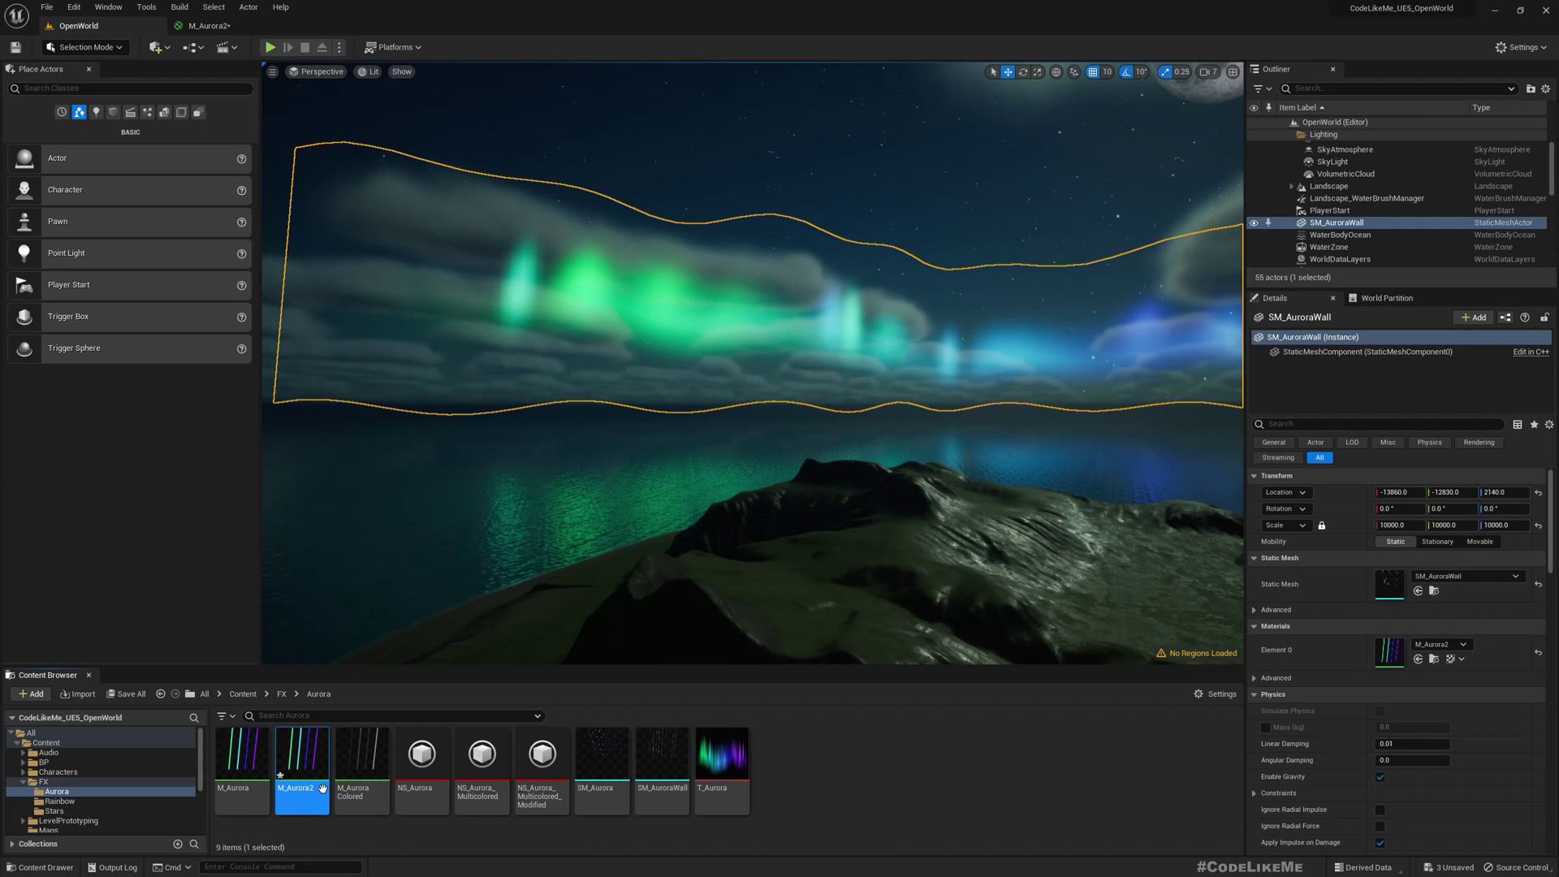
Step: Open the M_Aurora2 material, change its blend mode to Opaque and apply the change
double_click(302, 756)
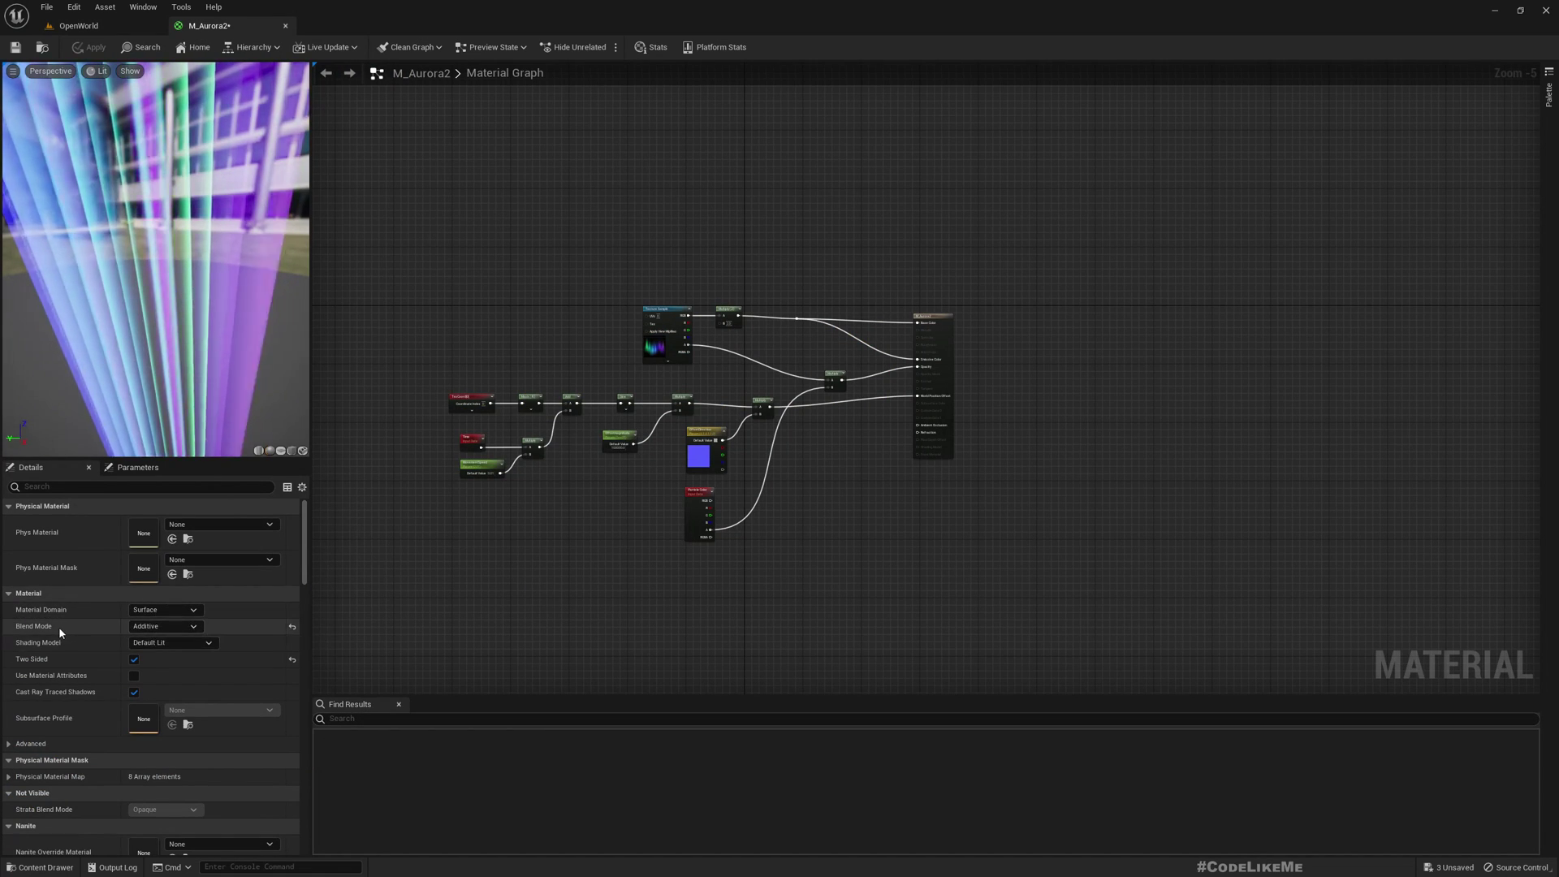
left_click(79, 25)
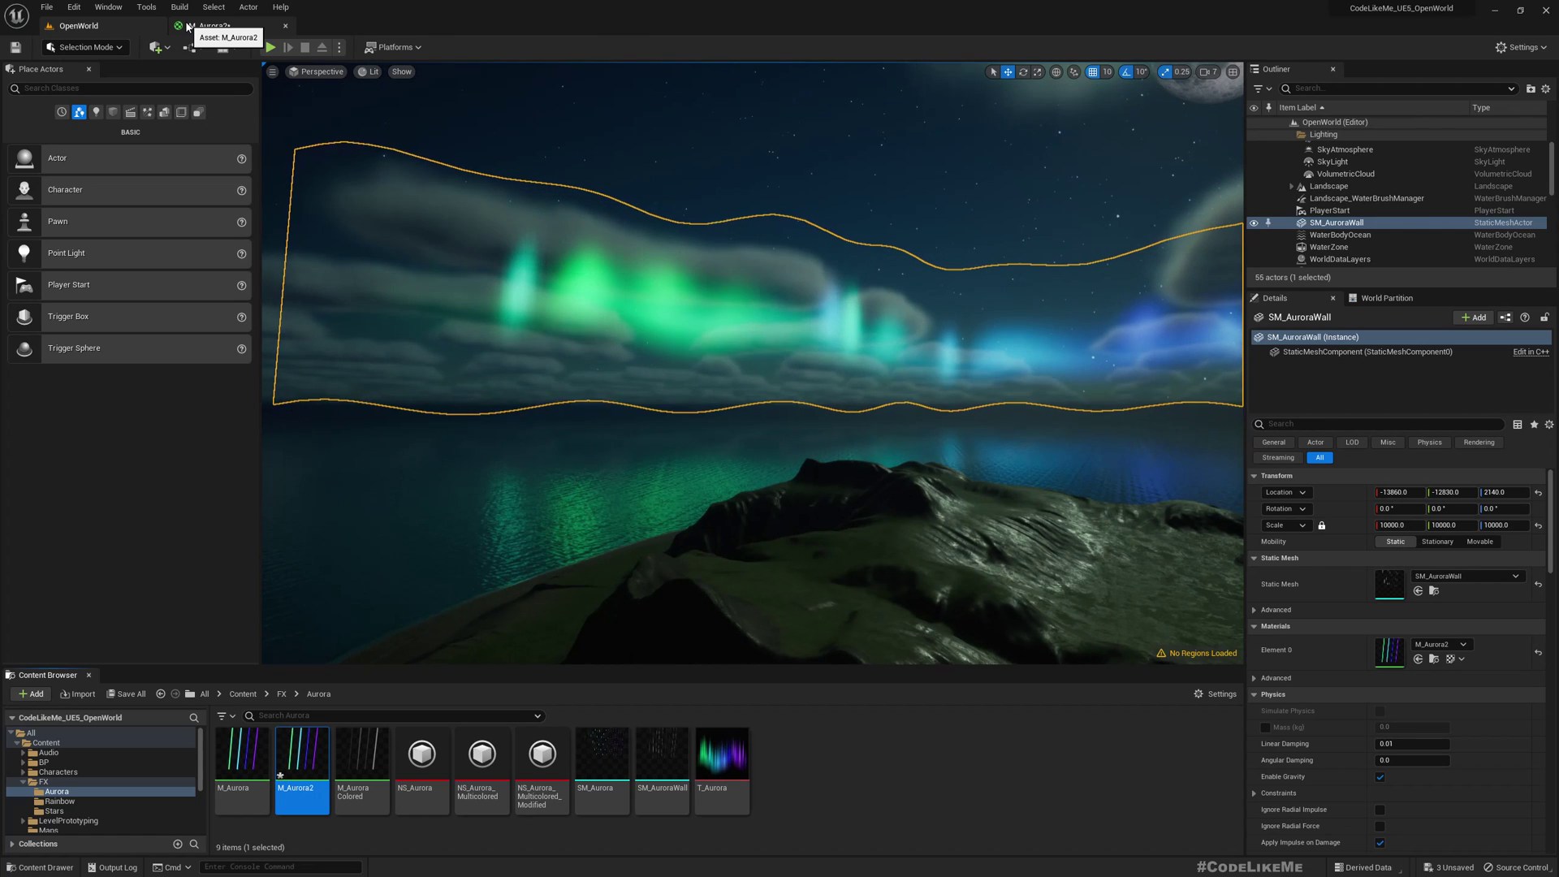
left_click(206, 27)
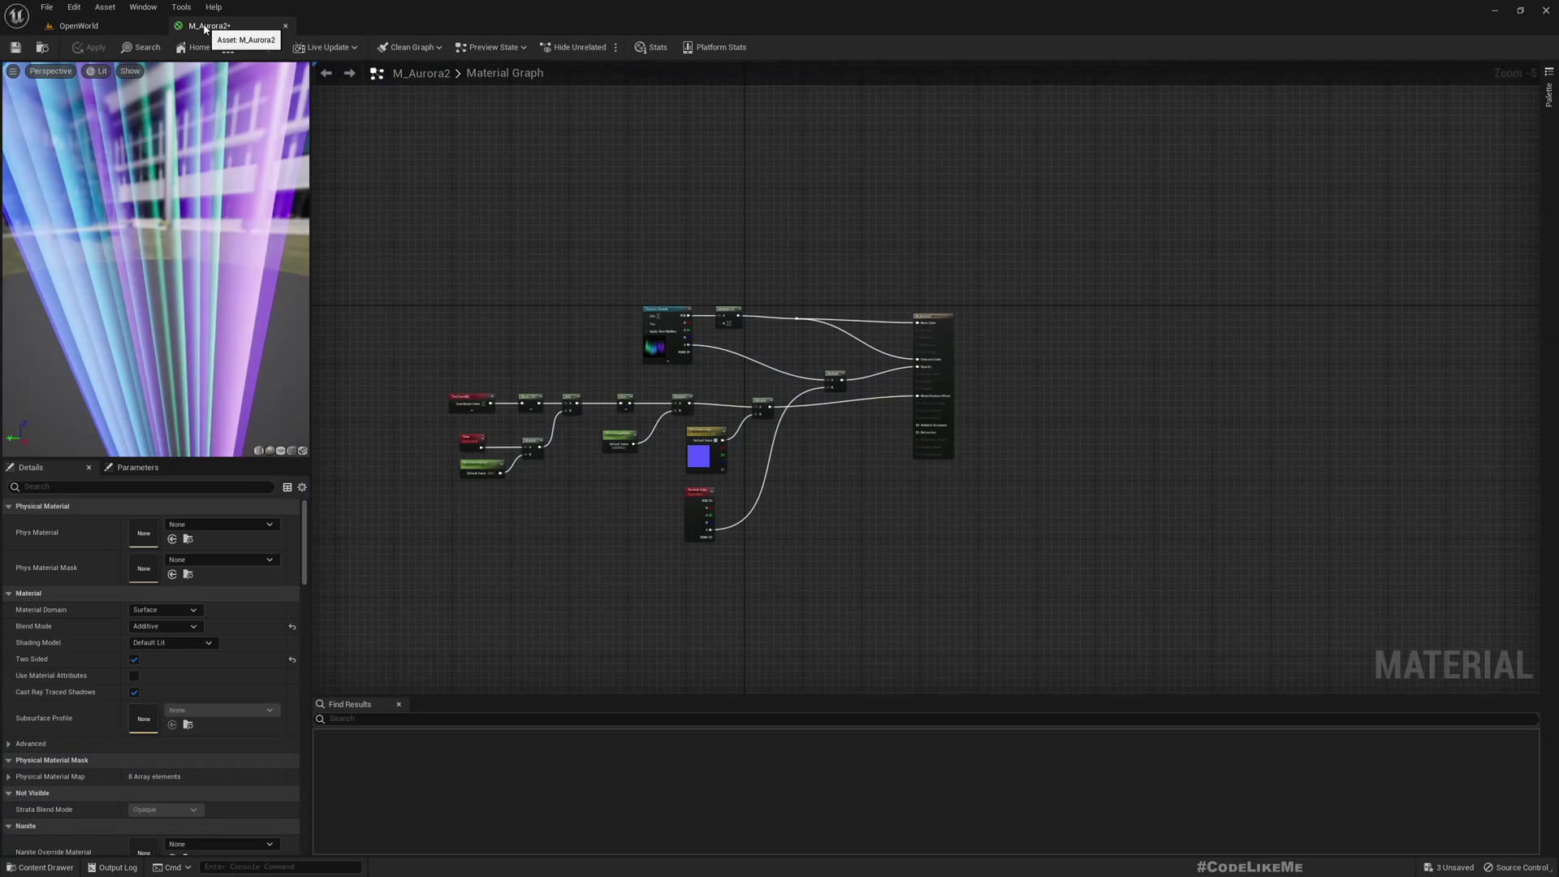
left_click(200, 627)
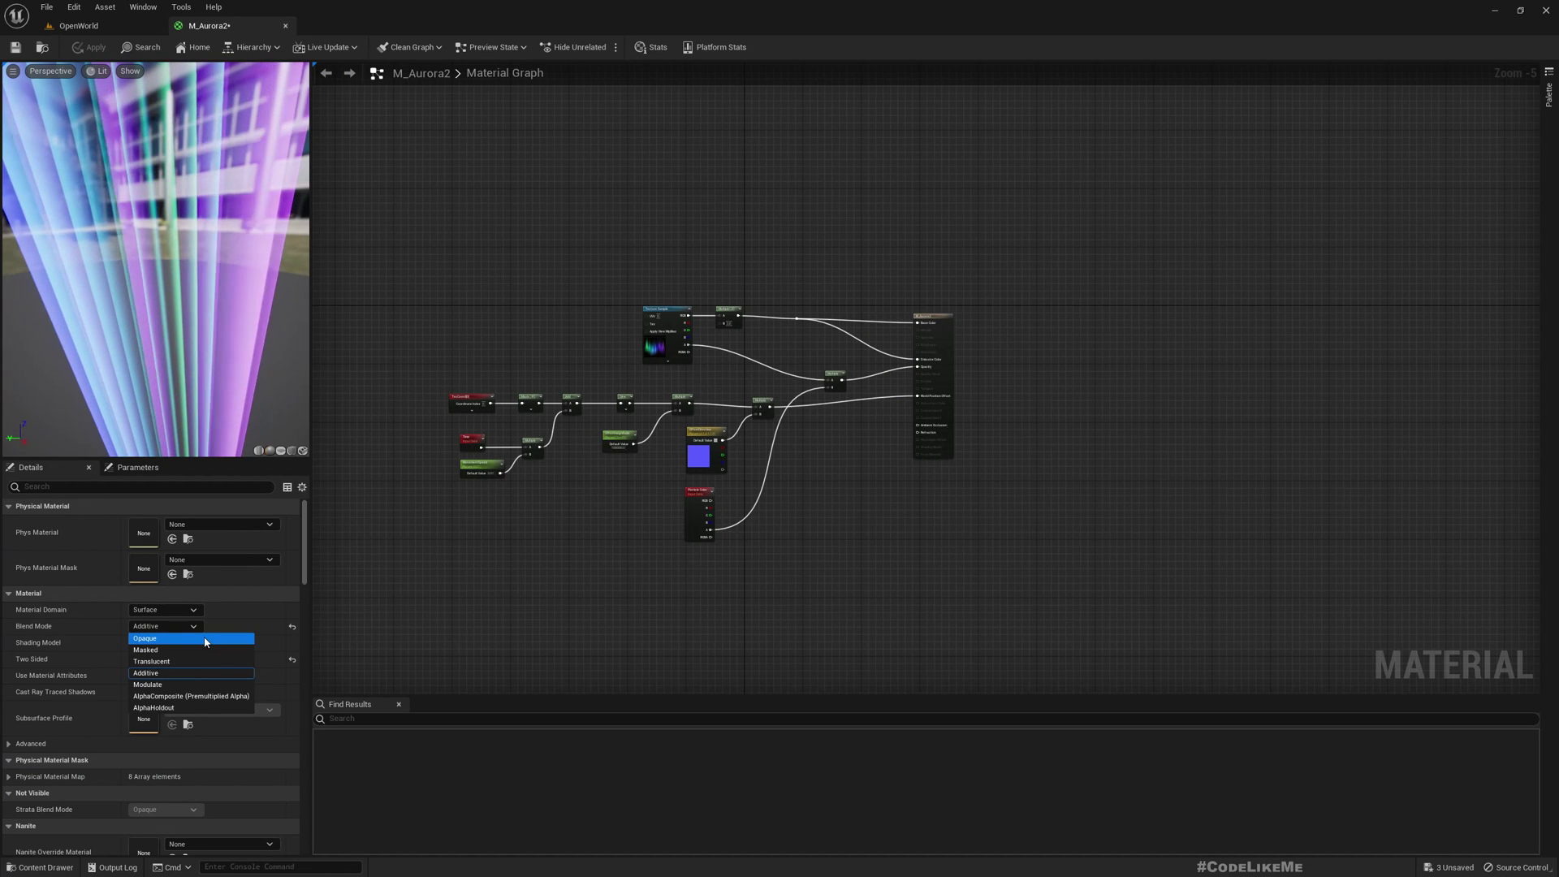
left_click(199, 640)
left_click(83, 44)
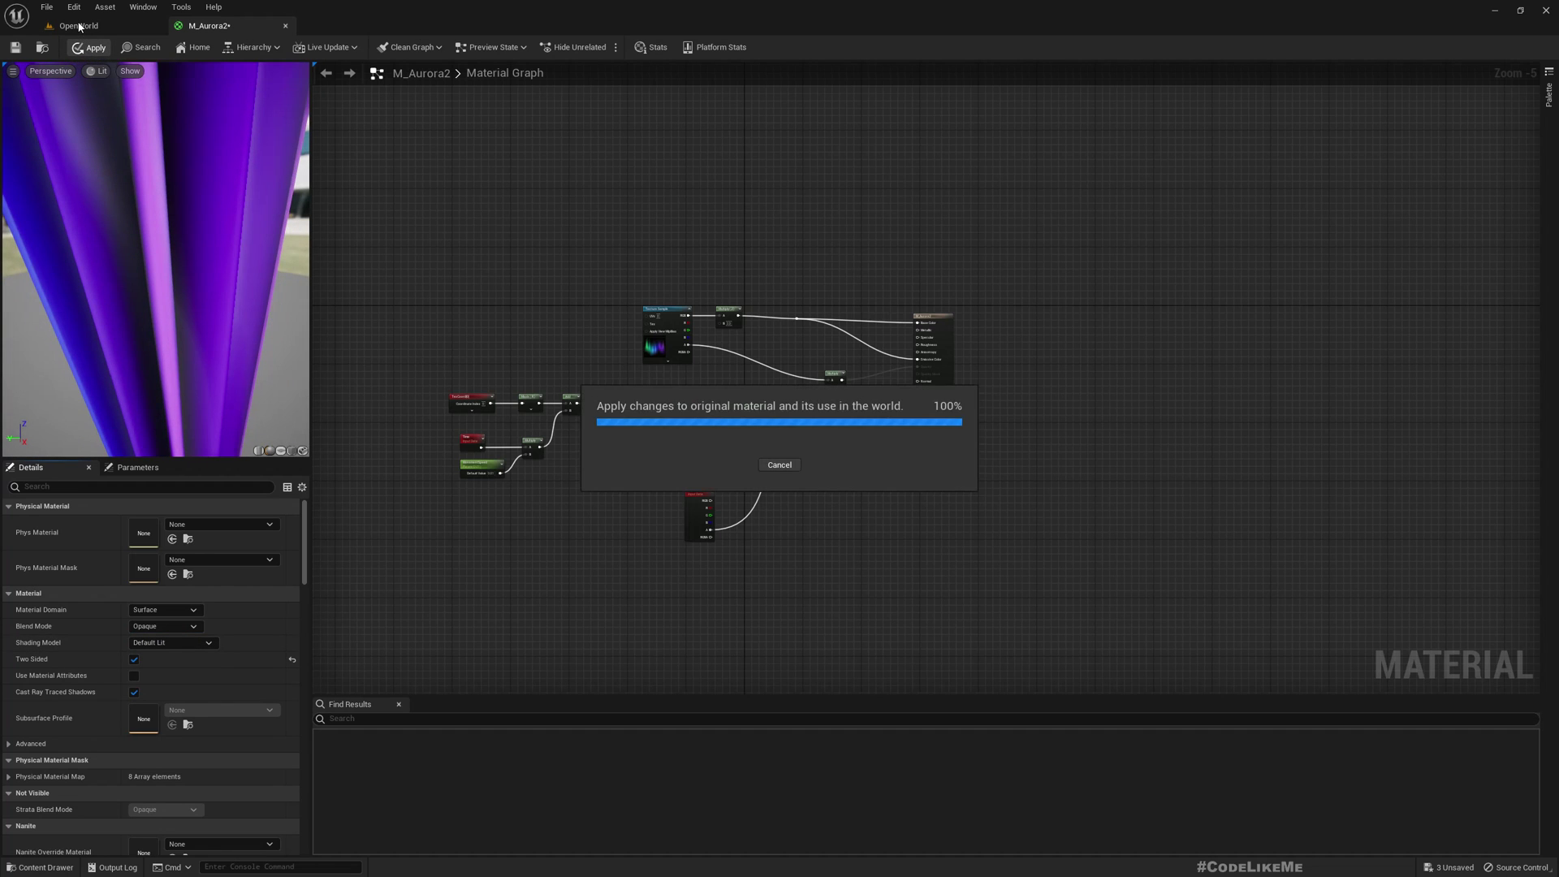
Step: Return to the OpenWorld level and examine how the aurora overlaps the clouds
left_click(79, 25)
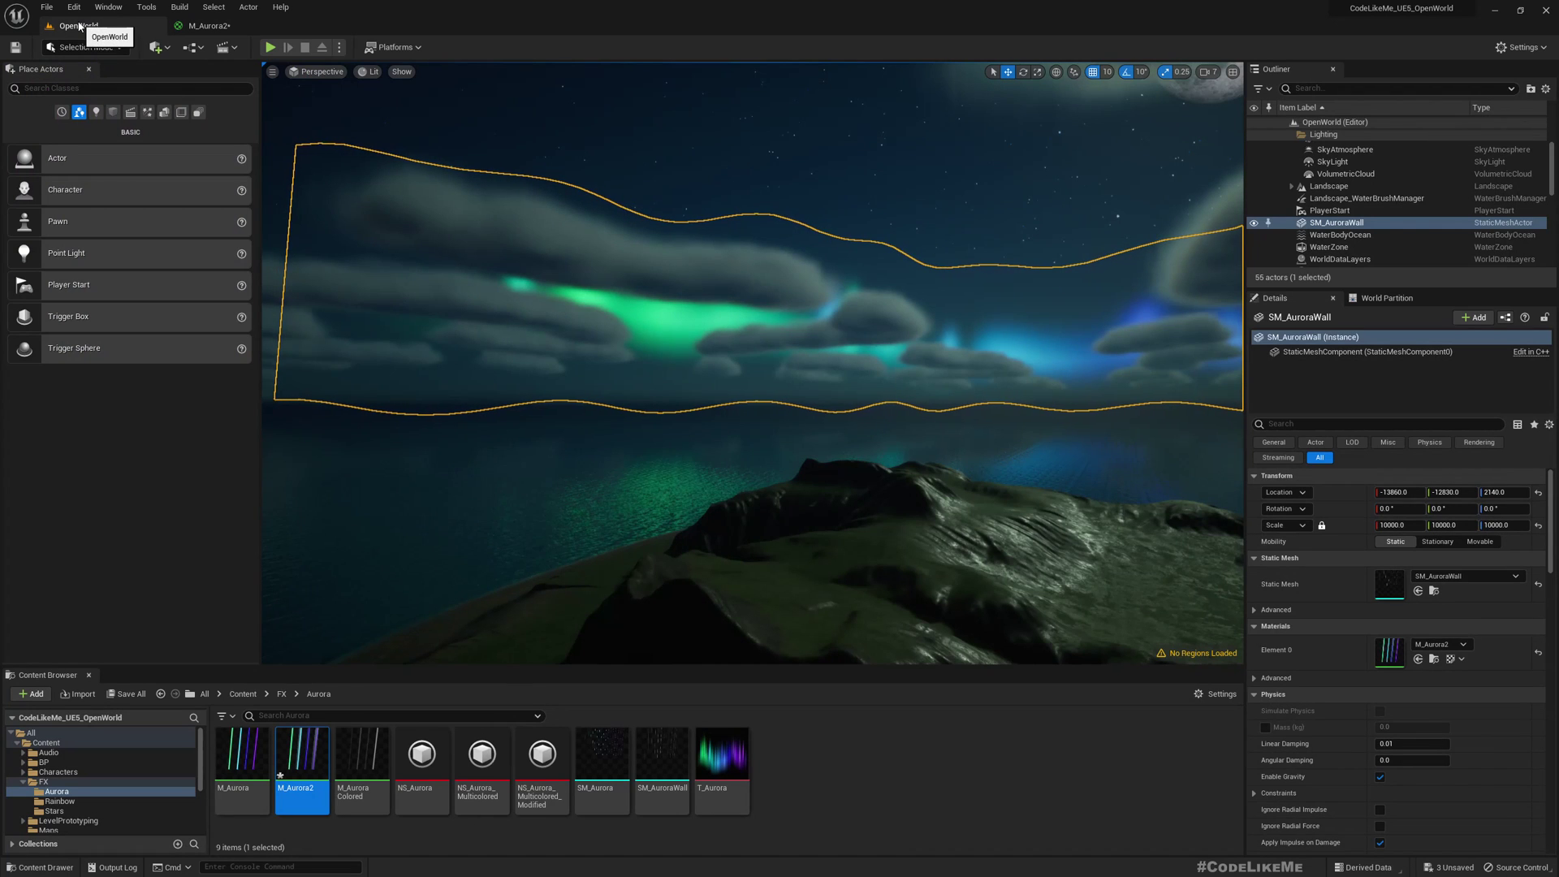
left_click(785, 145)
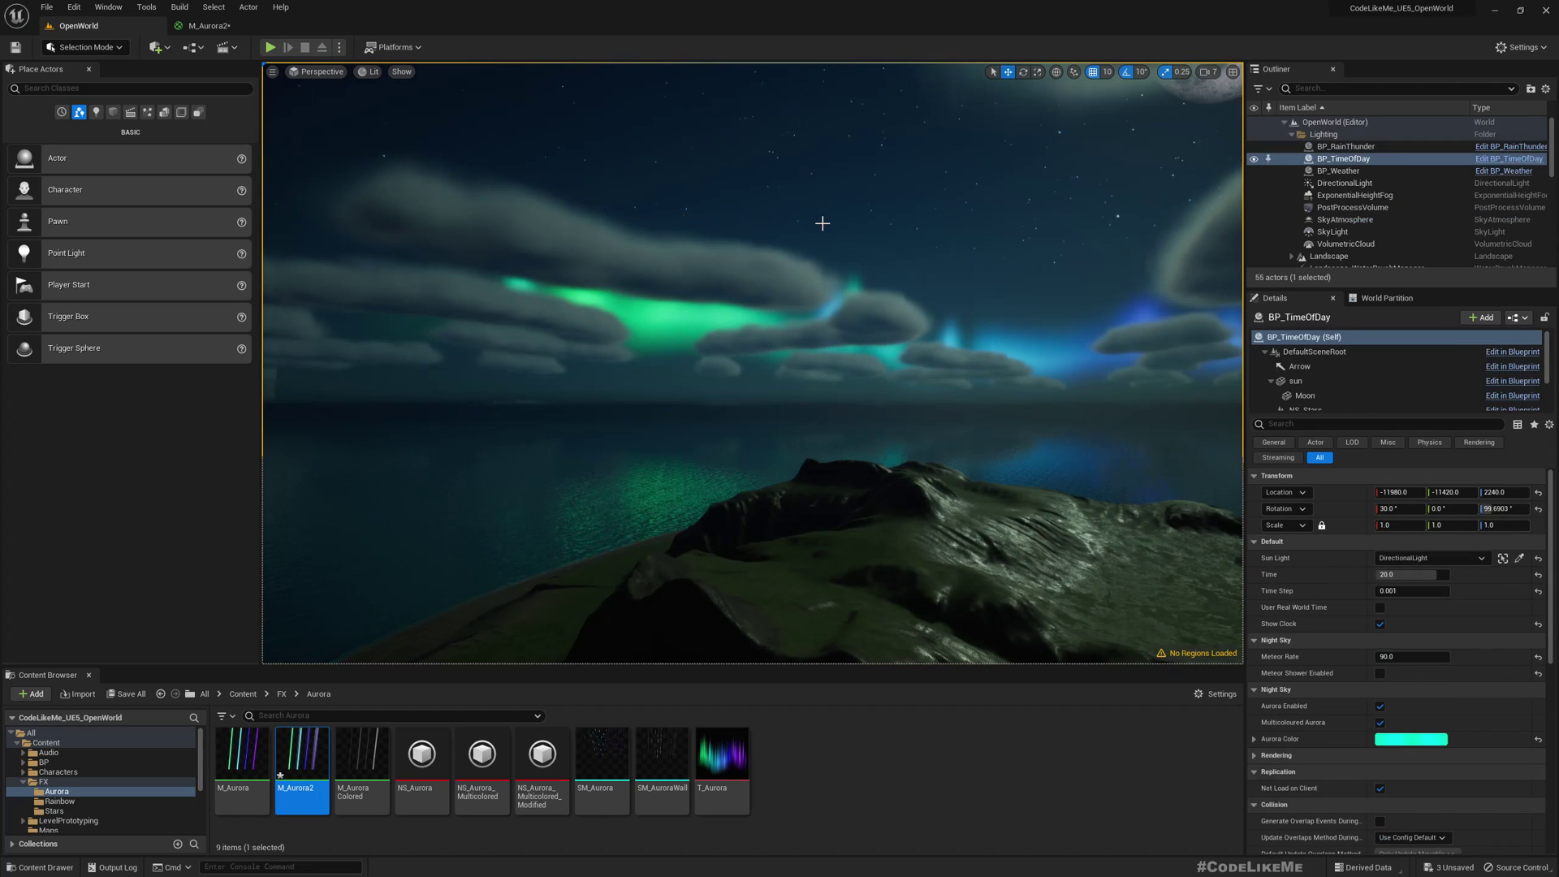
right_click_drag(823, 225, 731, 236)
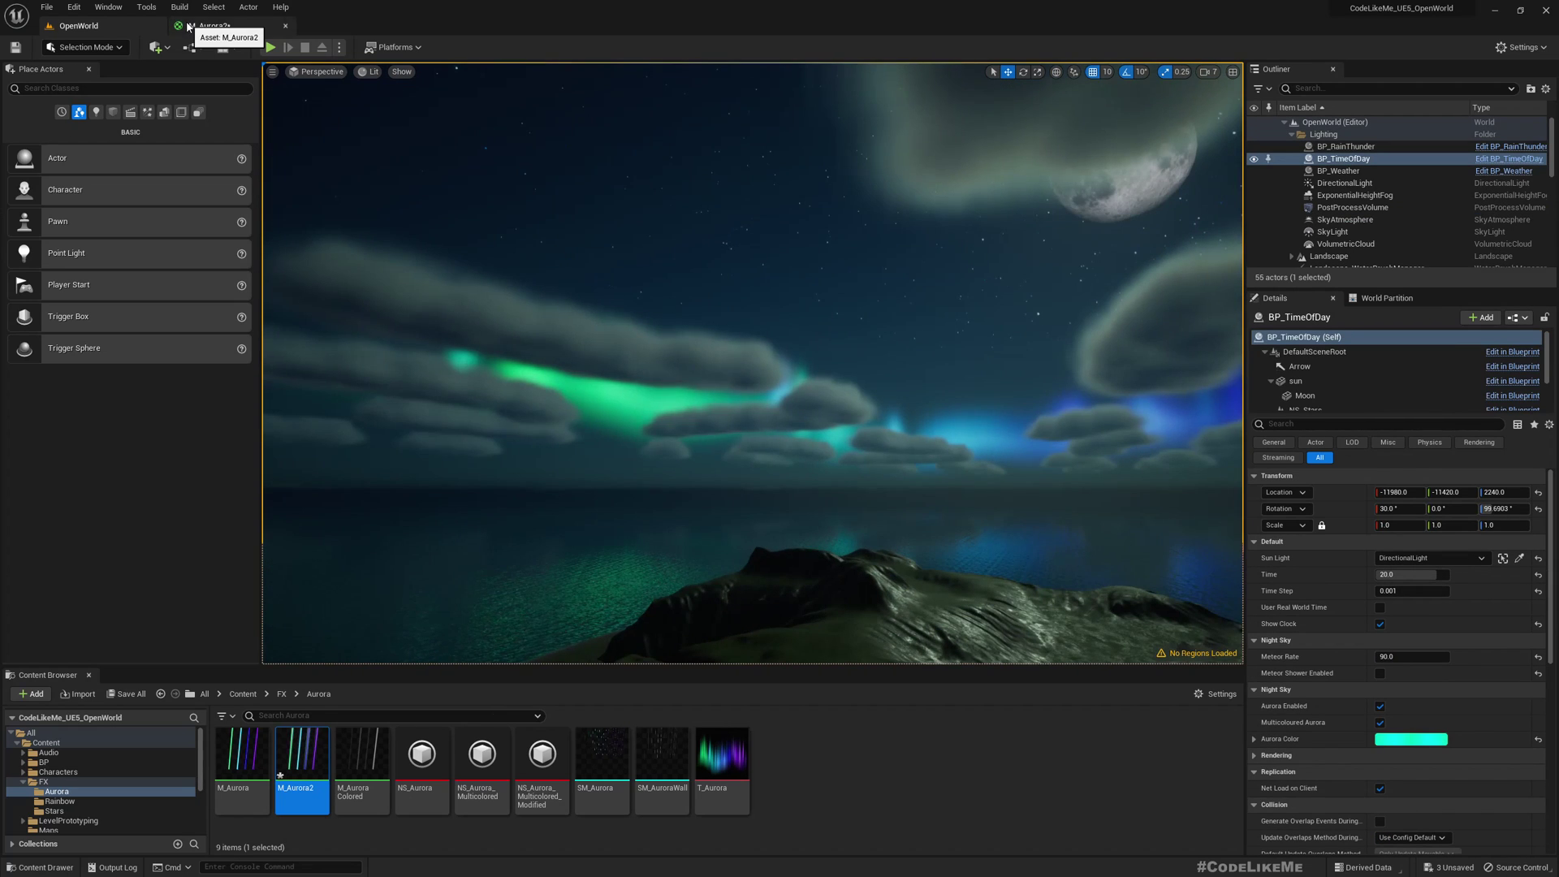
key("F10")
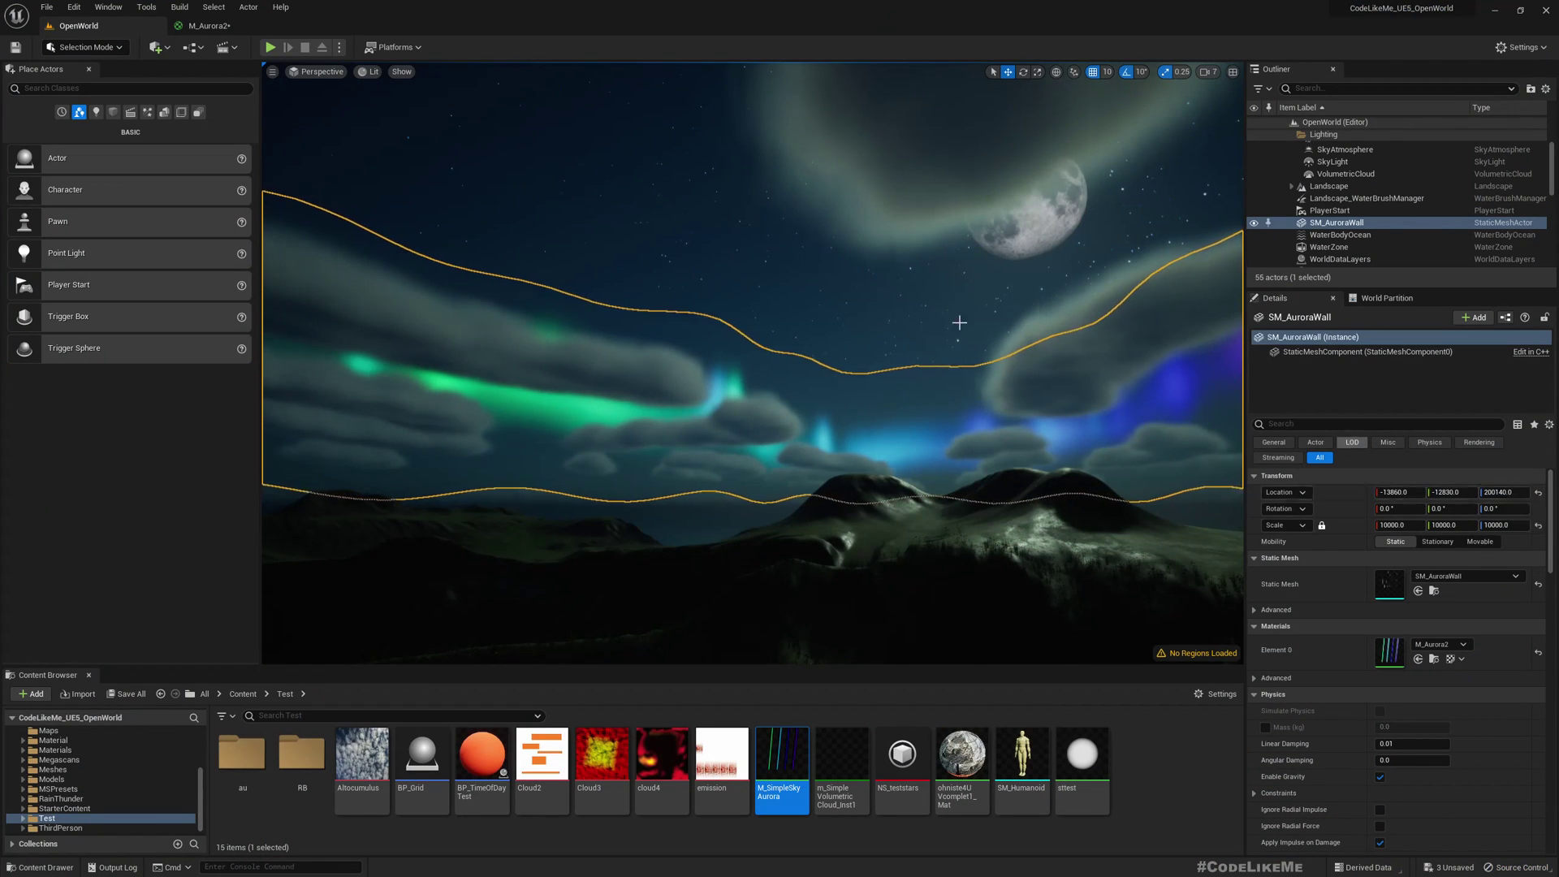
right_click_drag(825, 300, 825, 357)
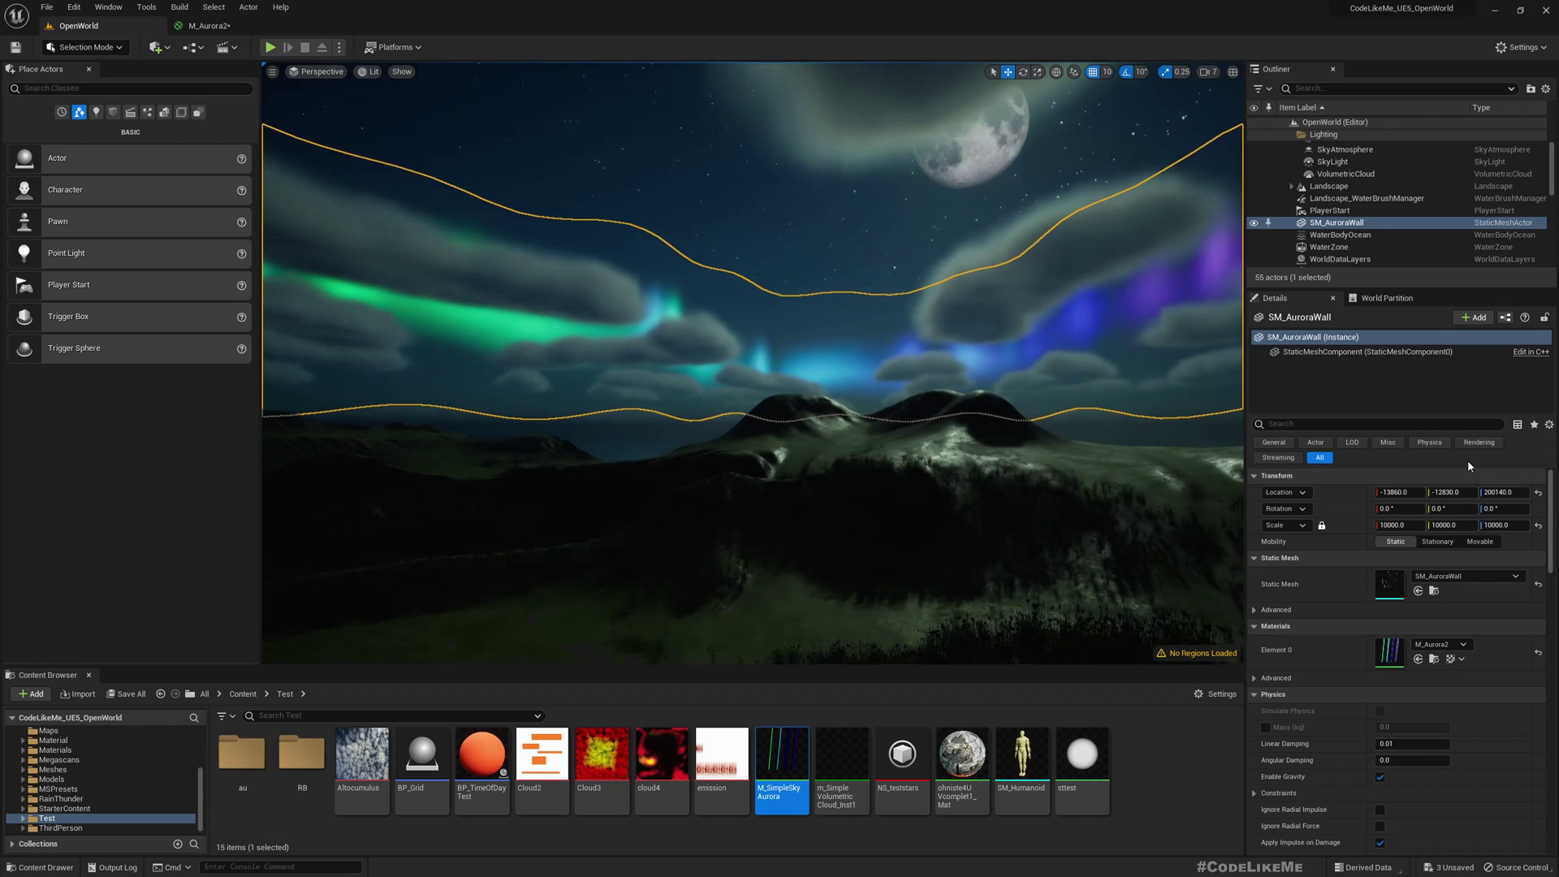
Step: Set the aurora wall's Z location to 20000140
left_click(1514, 493)
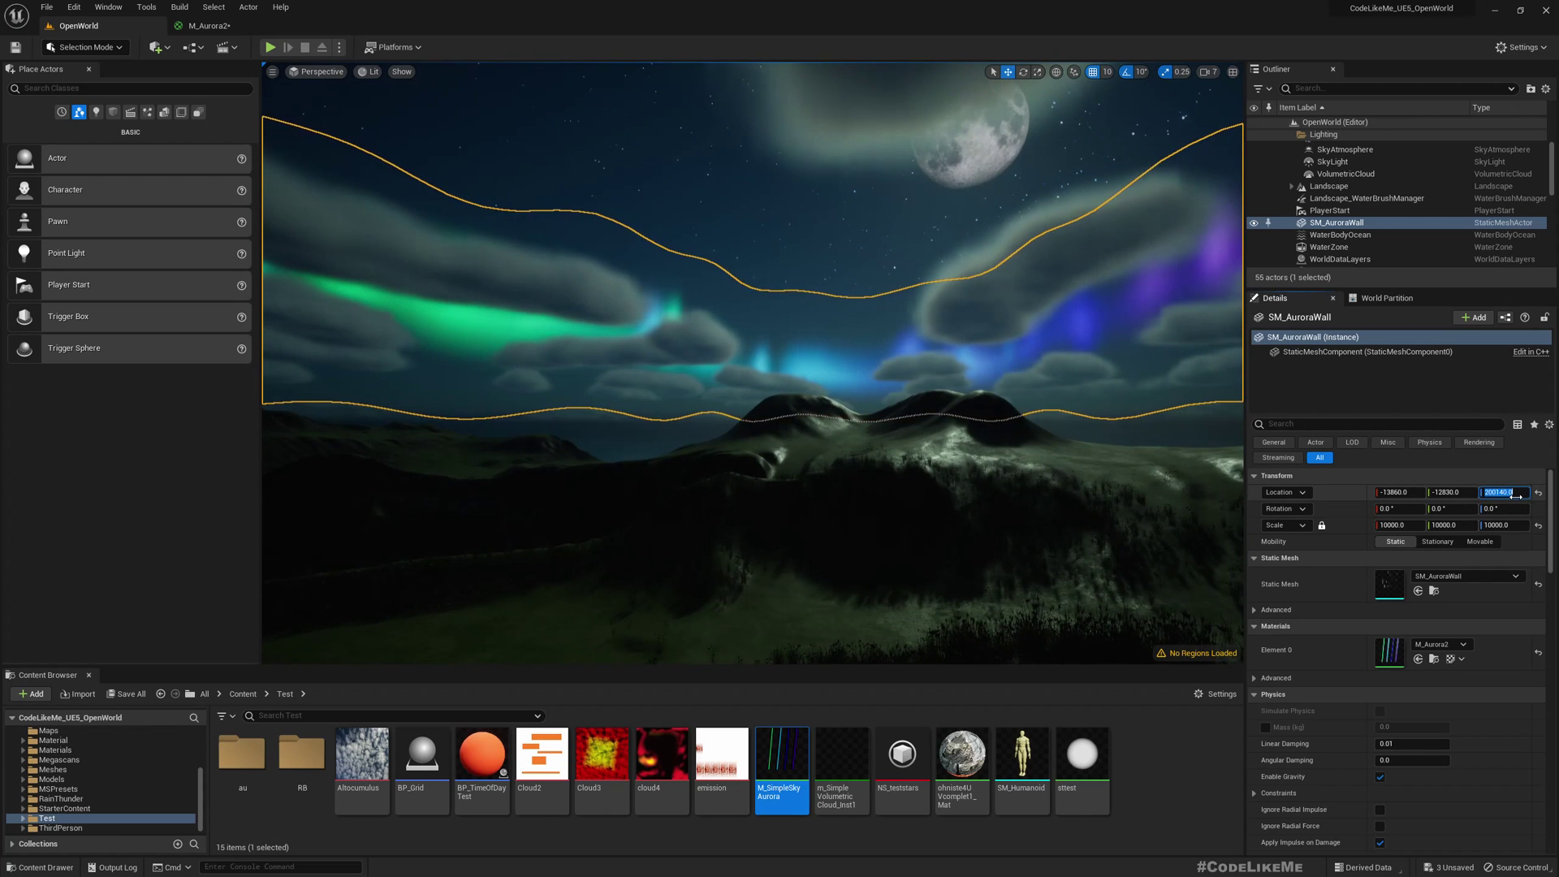
key("Left")
key("Right")
type("00")
key("Return")
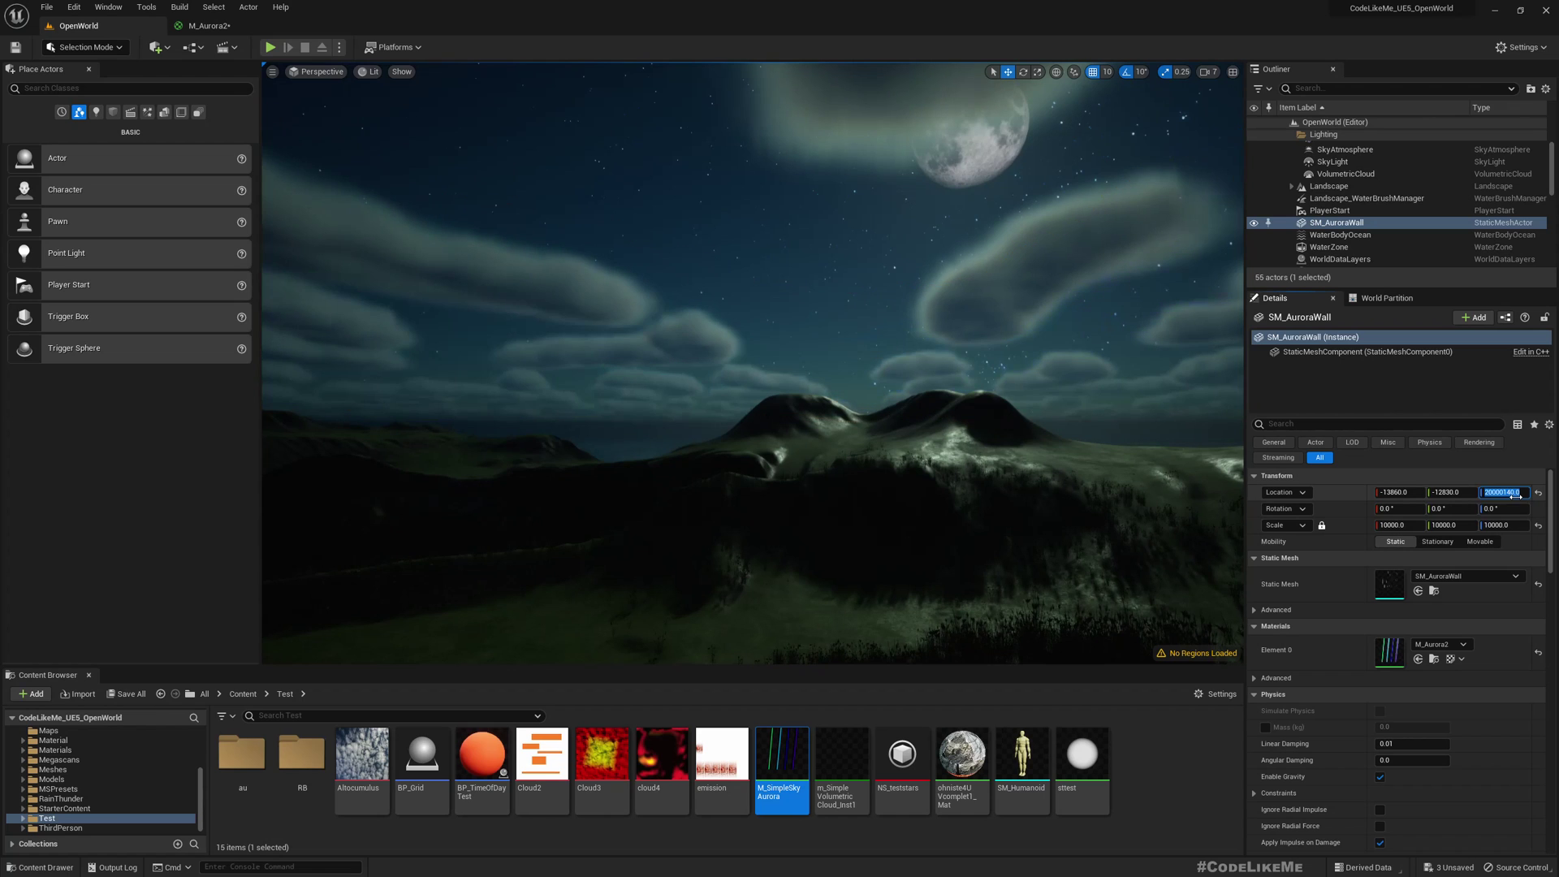
Step: Lower the aurora wall to a Z location of 2000140 and view it unobstructed in game view
right_click_drag(1007, 381, 943, 187)
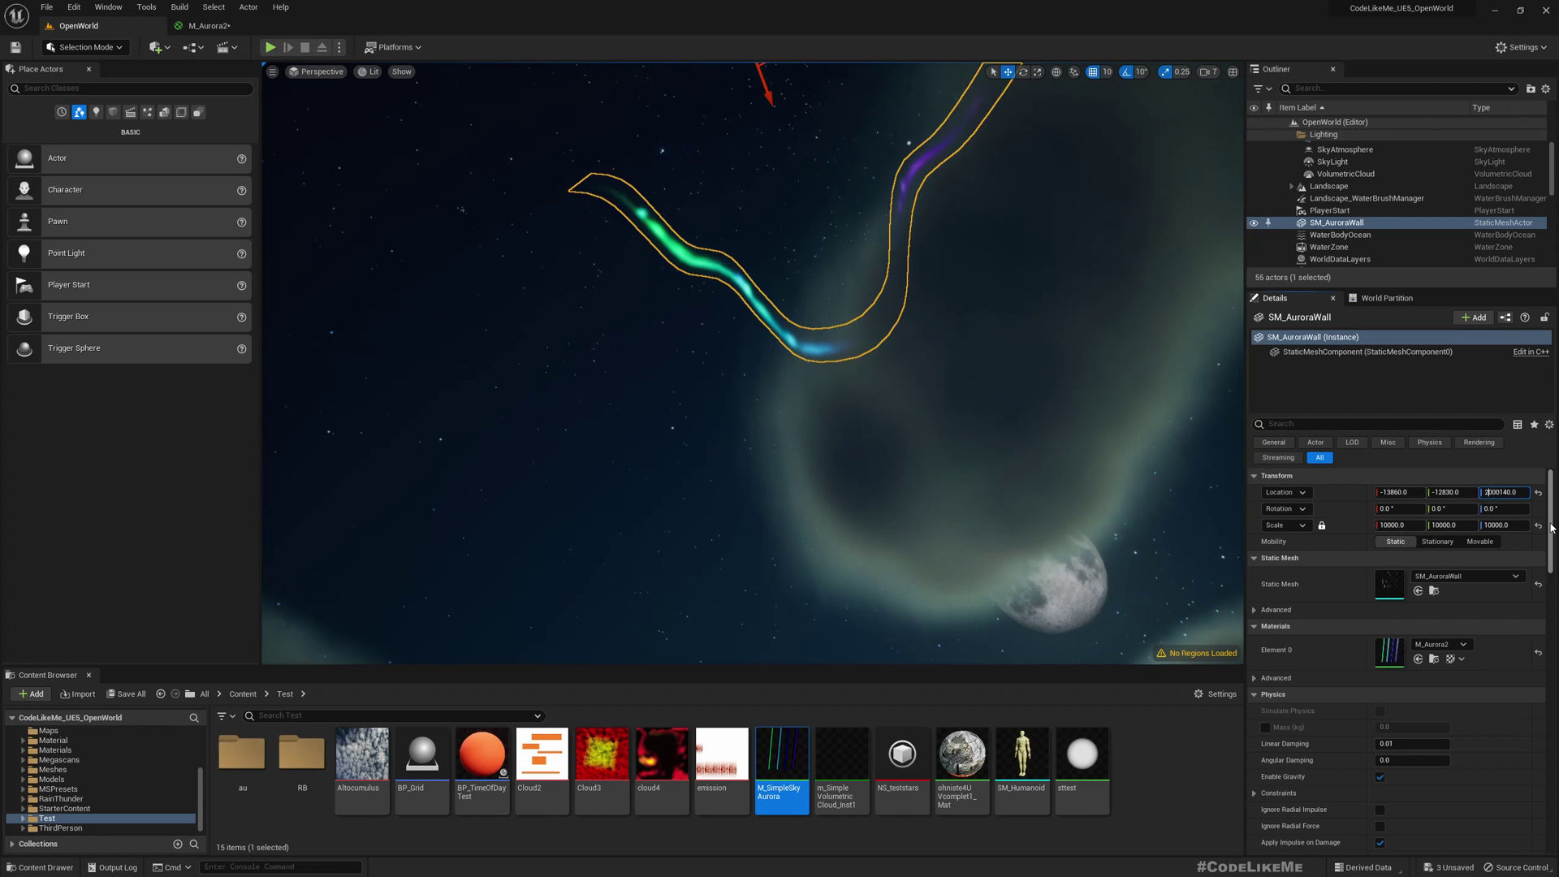
key("Return")
right_click_drag(1449, 524, 1462, 574)
right_click_drag(1137, 471, 1174, 544)
right_click_drag(588, 295, 560, 333)
key("g")
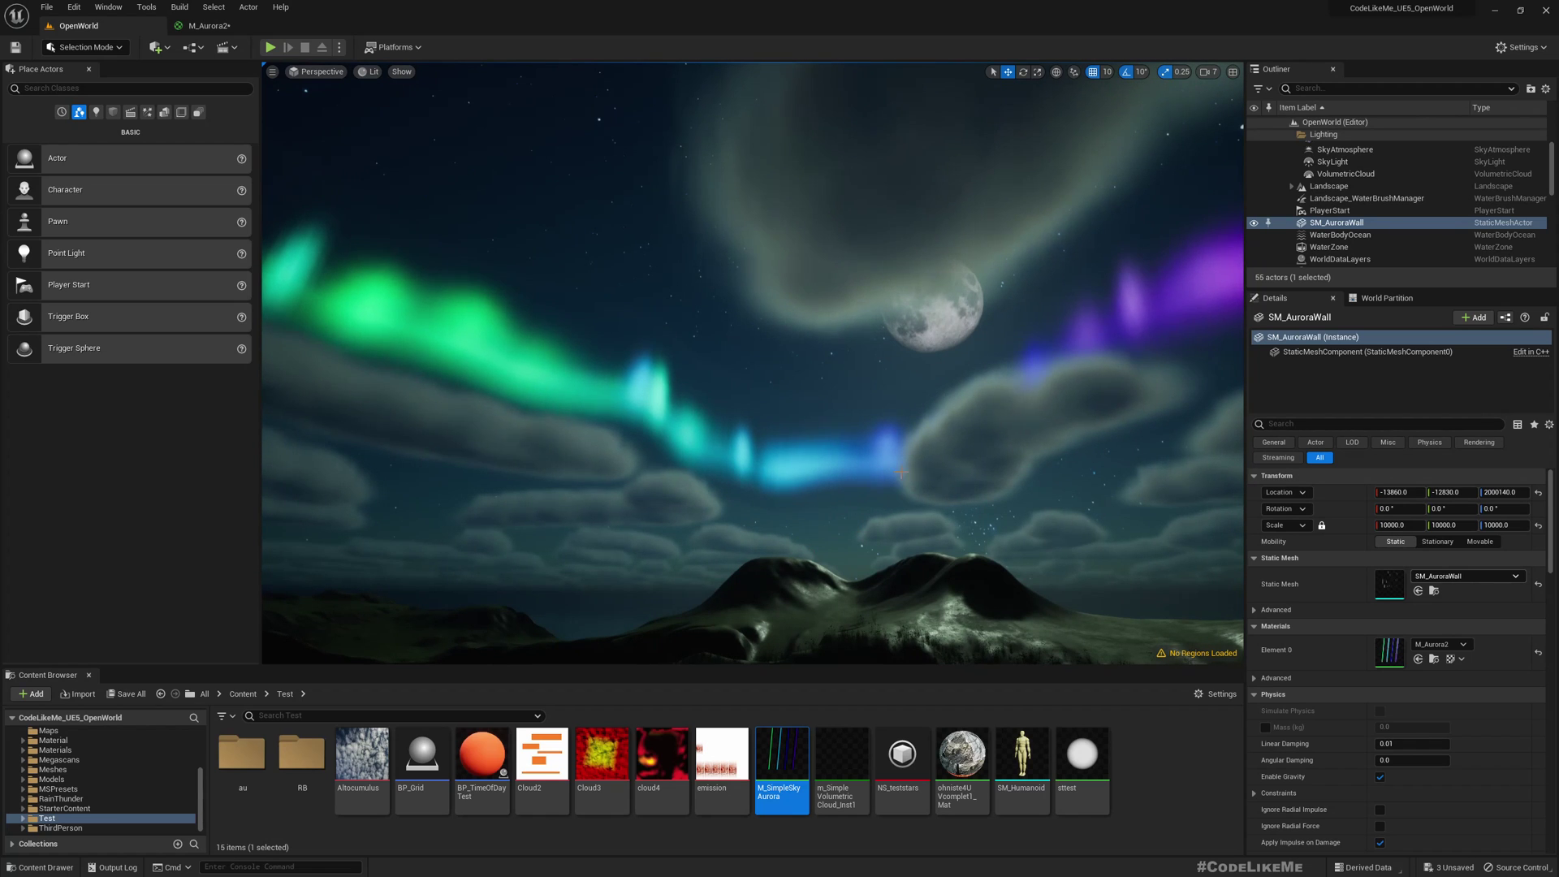
Step: Raise the aurora wall to a Z location of 3000140, and finally to 4000140
mouse_move(901, 473)
right_mouse_down()
mouse_move(833, 457)
mouse_move(908, 479)
right_mouse_up()
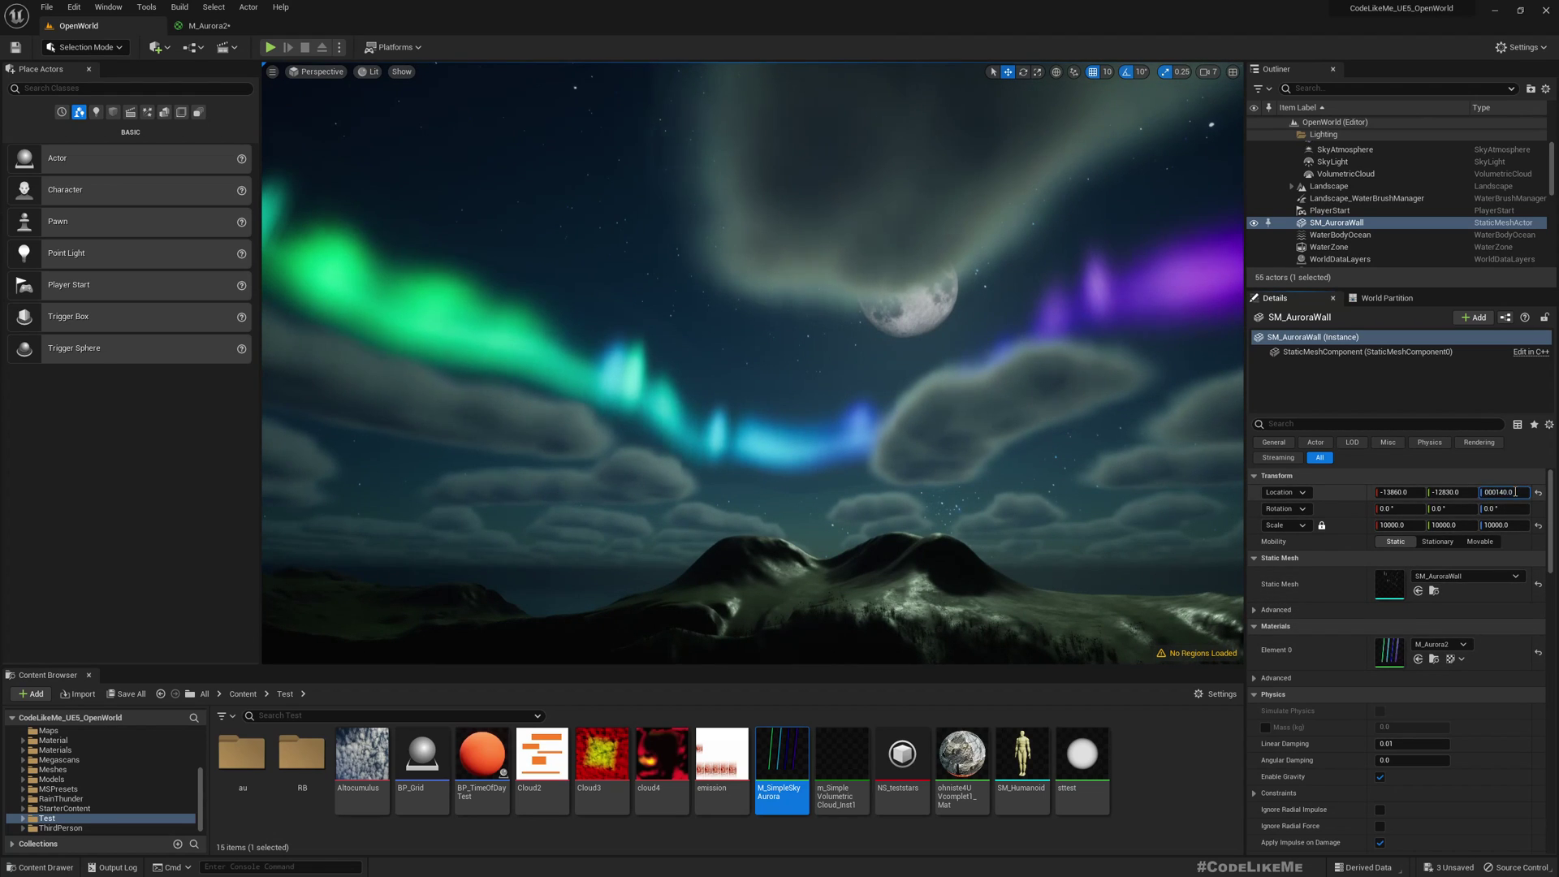
key("Return")
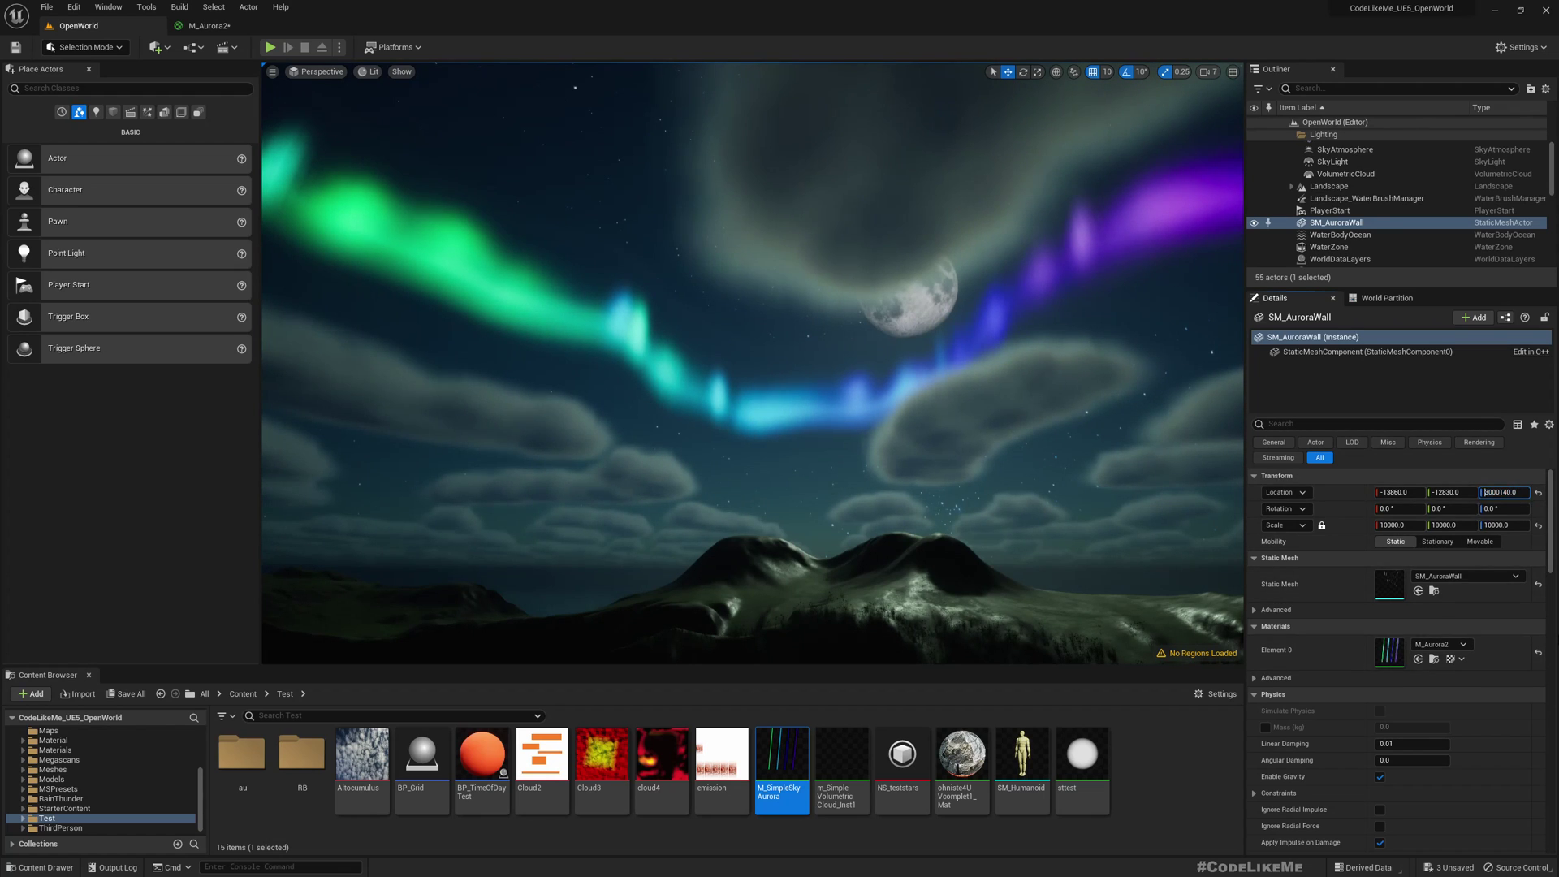
key("Return")
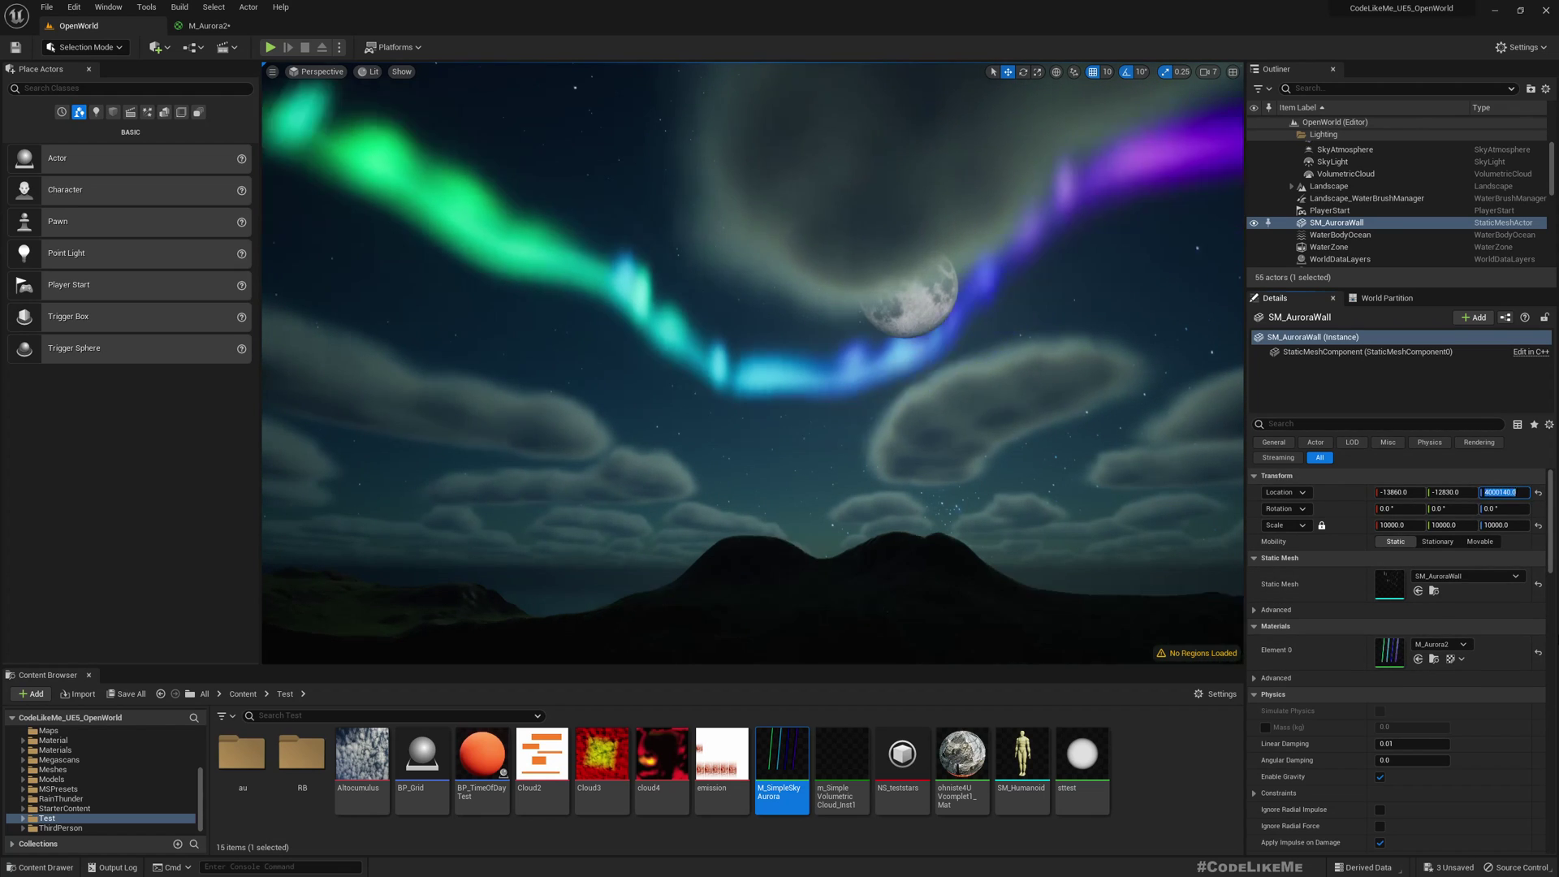
Step: Open M_SimpleSkyDome, the parent of the dynamic material on BP_TimeOfDay's StarSphere component
right_click_drag(675, 422, 597, 398)
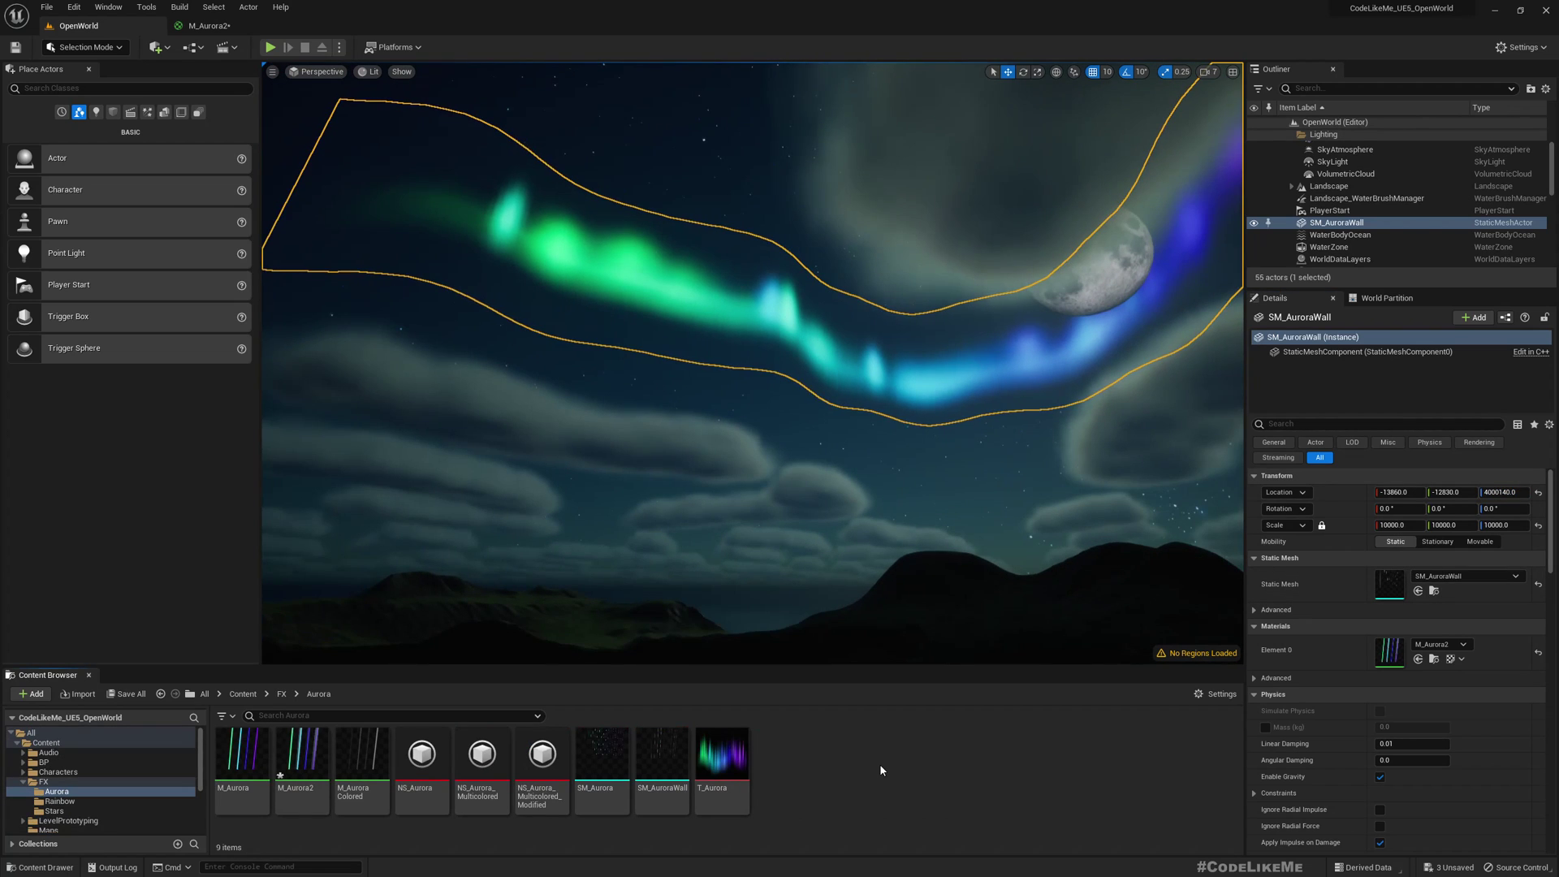
left_click(737, 380)
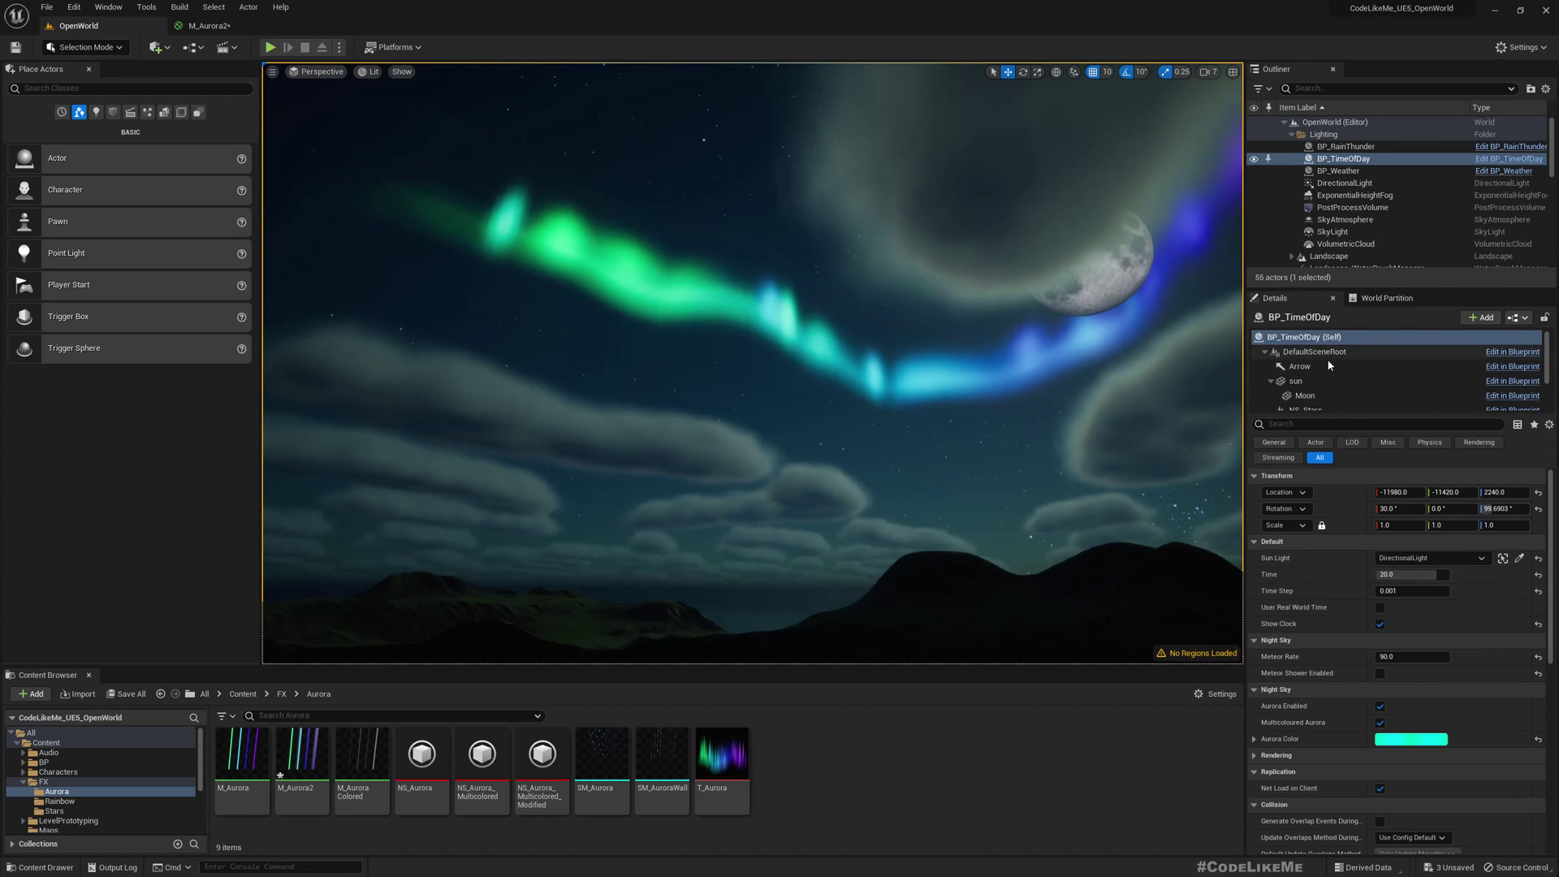
scroll(1442, 381, "down", 3)
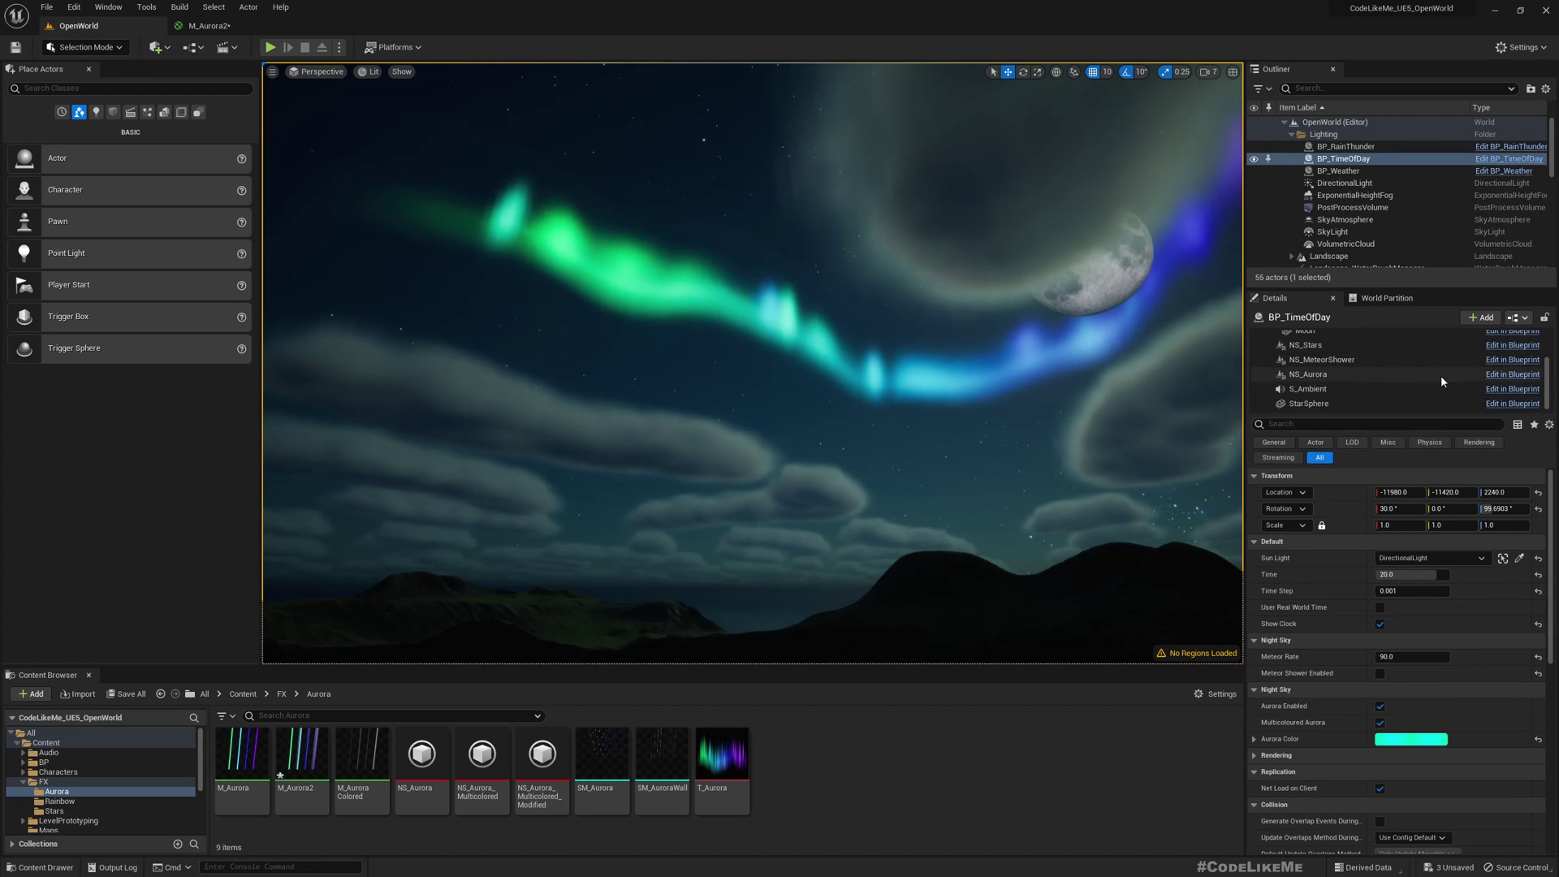
left_click(1307, 403)
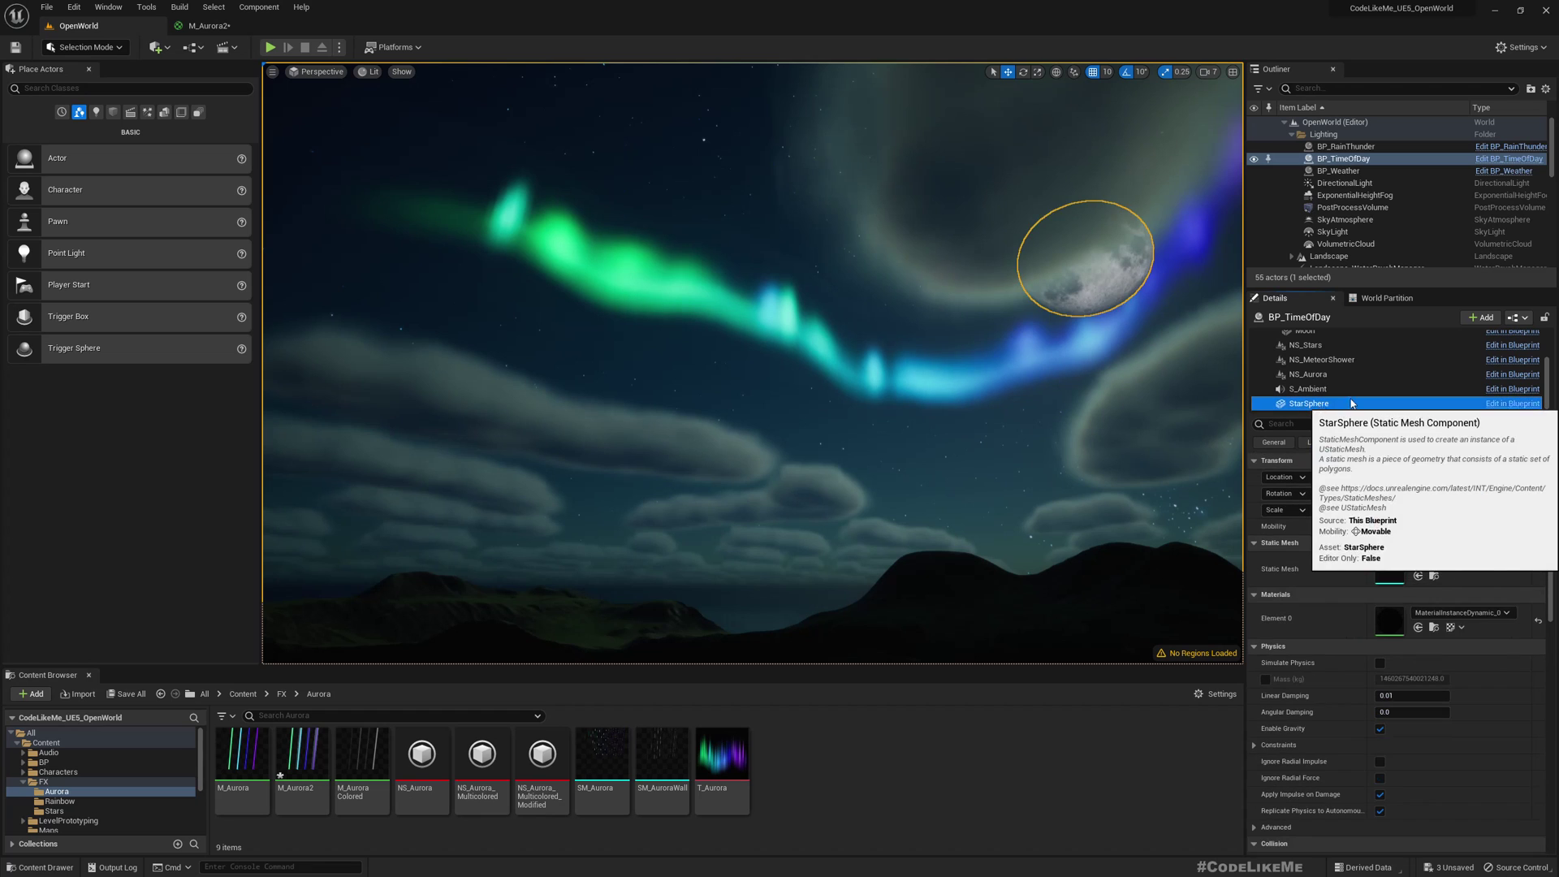
double_click(1397, 631)
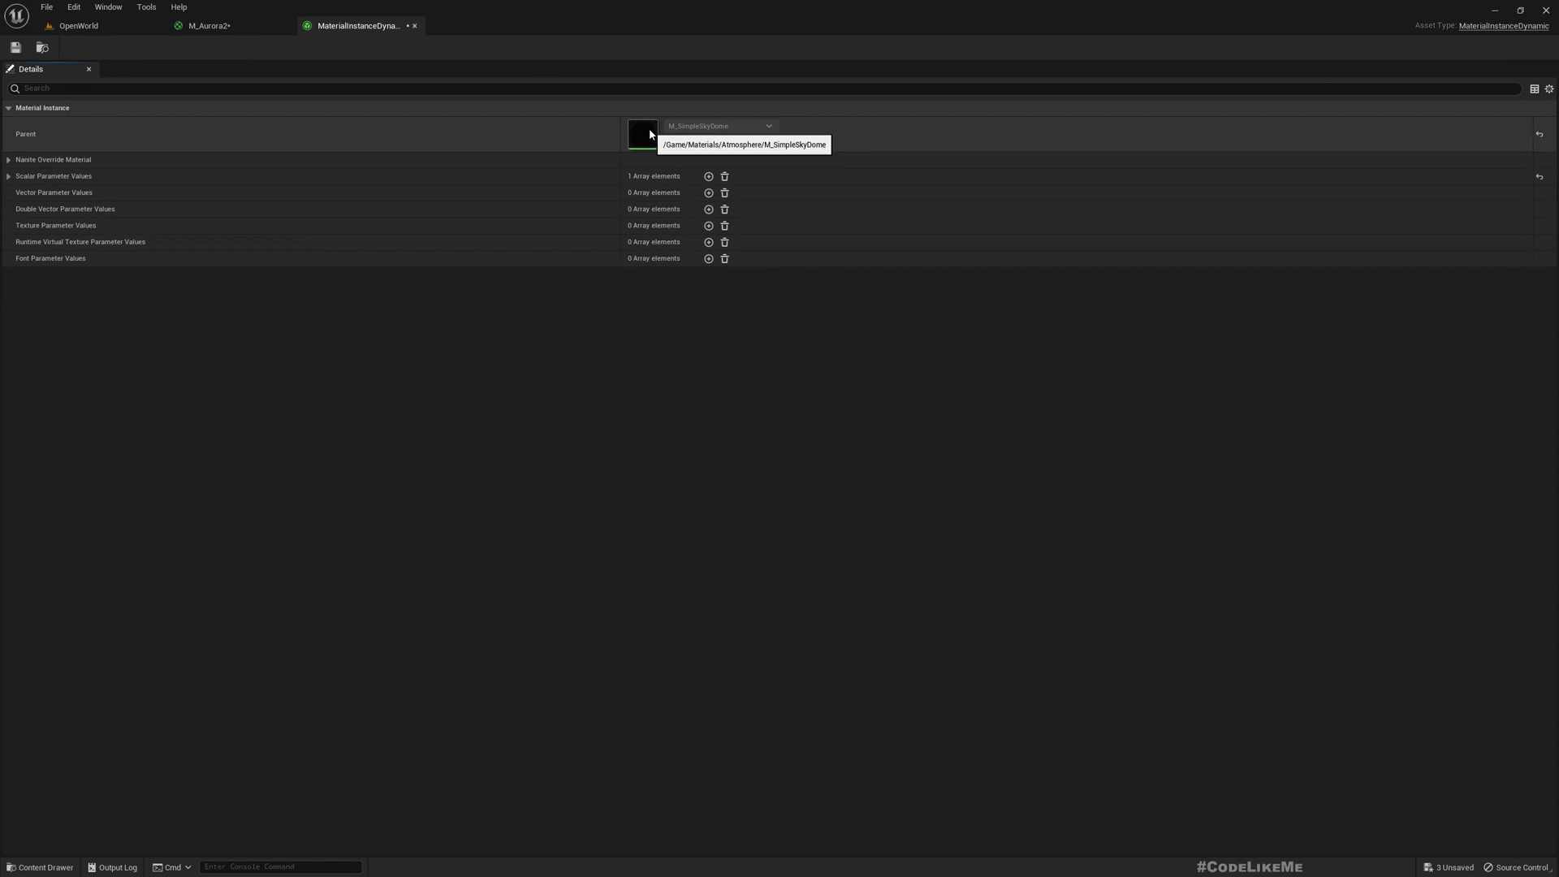
double_click(643, 134)
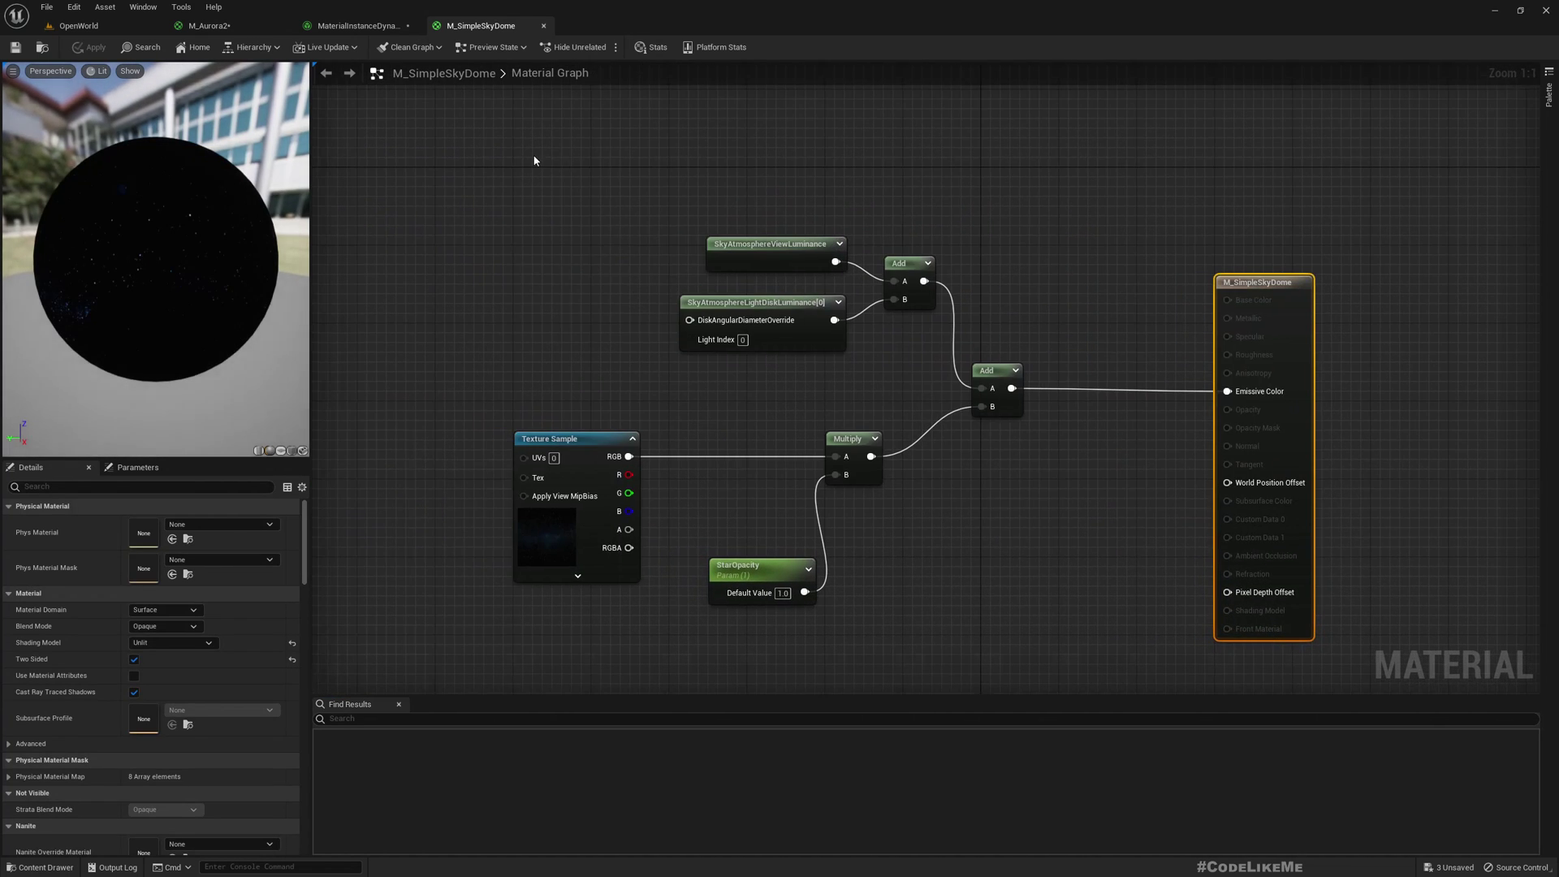
Step: Spread out the sky atmosphere luminance and Add nodes in the M_SimpleSkyDome graph, and compare the sky in the OpenWorld level
left_click_drag(535, 160, 934, 333)
left_click_drag(1009, 370, 1016, 379)
mouse_move(757, 248)
left_mouse_down()
mouse_move(636, 240)
mouse_move(730, 238)
left_mouse_up()
left_click(954, 284)
left_click_drag(800, 294, 749, 268)
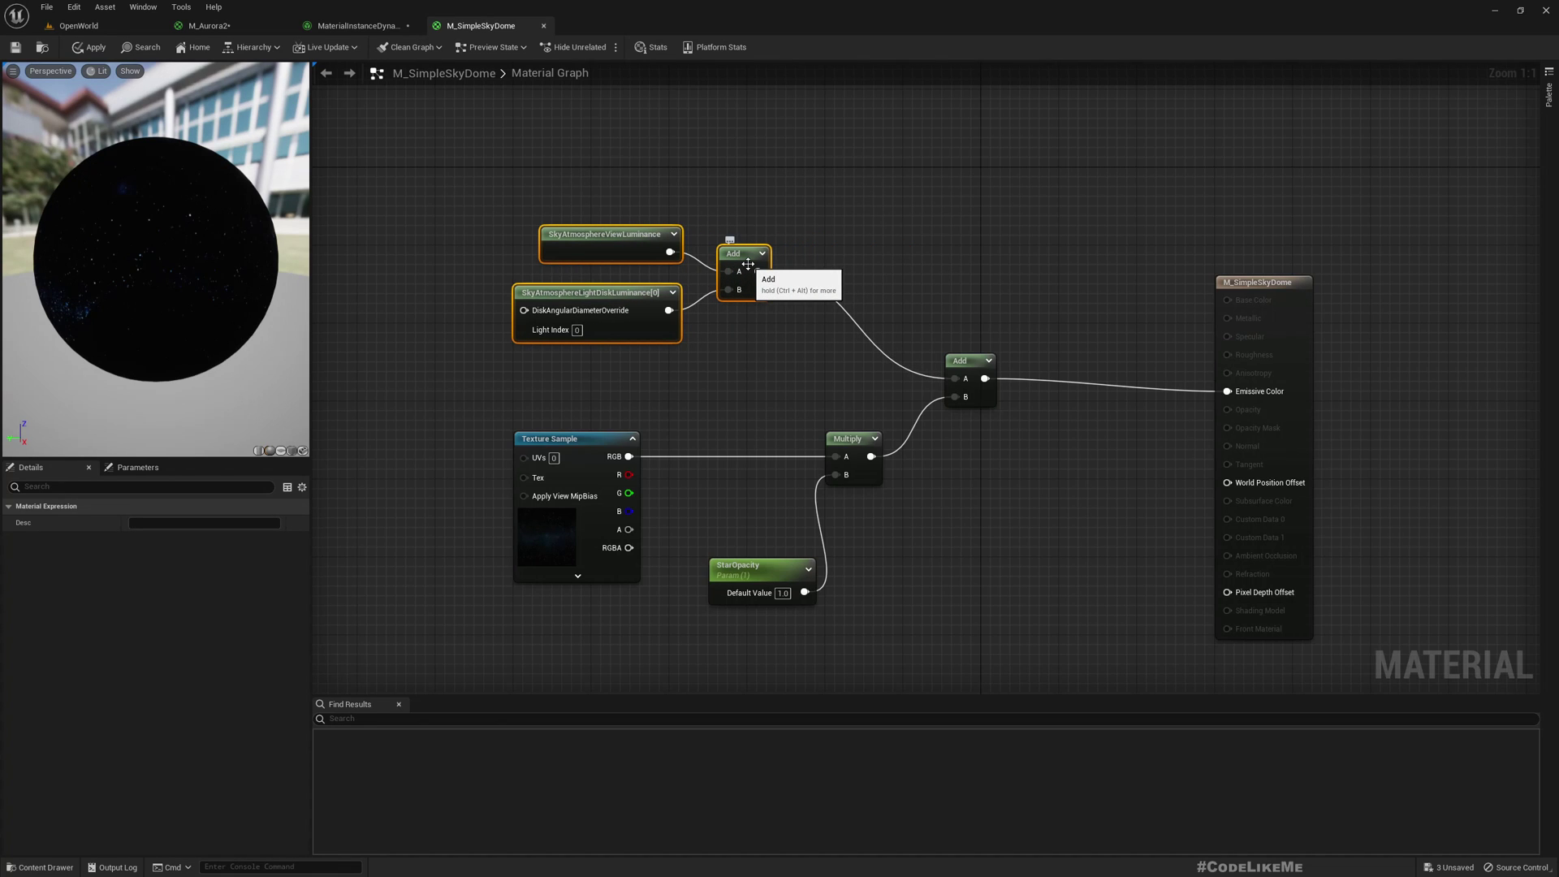
left_click(73, 25)
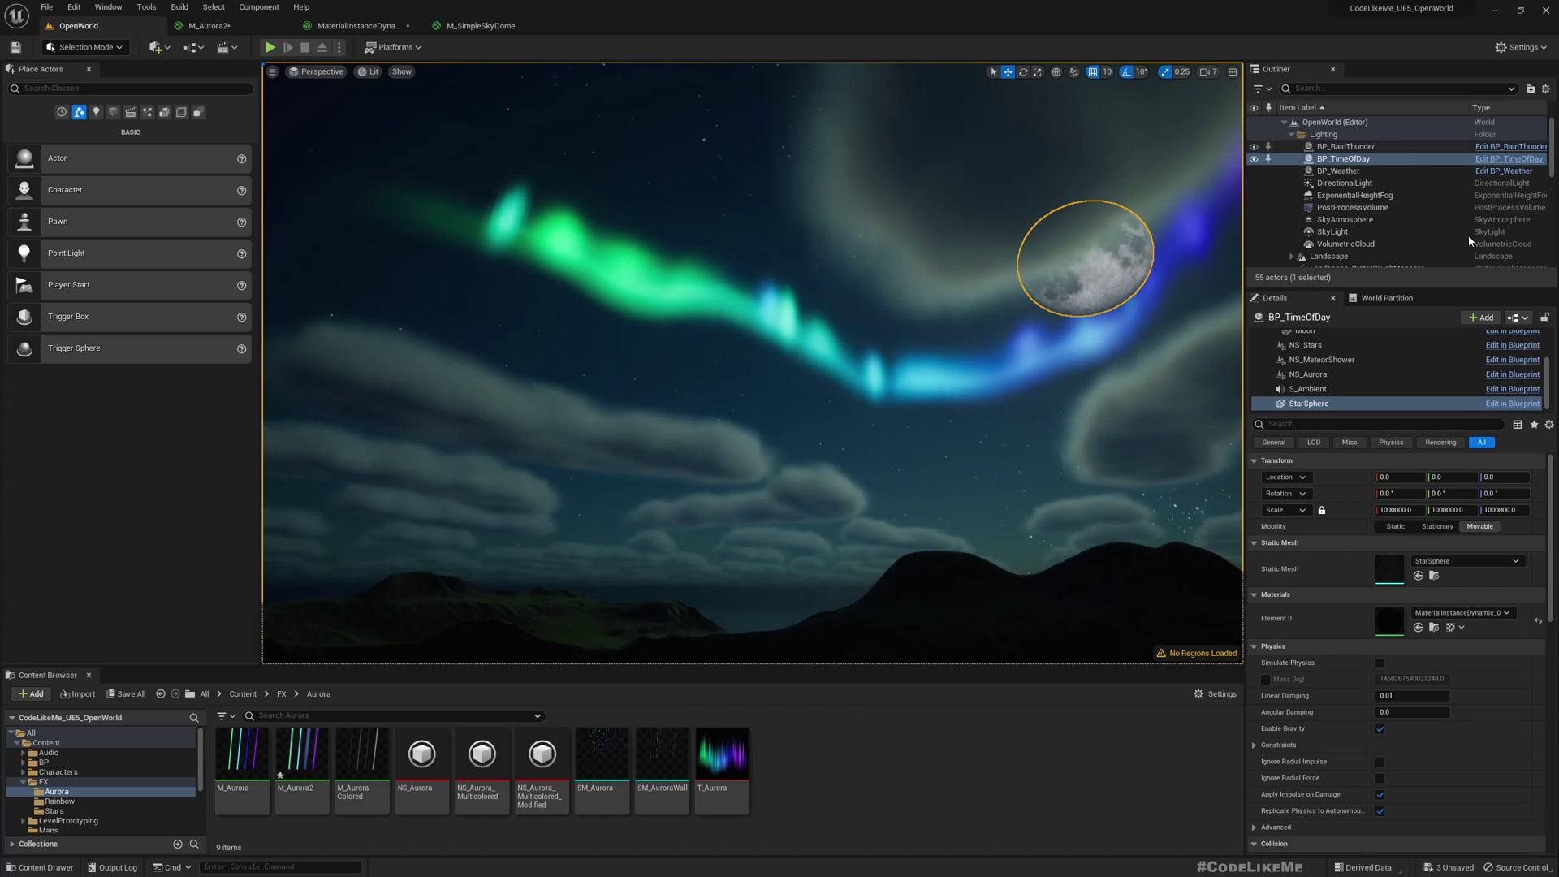
scroll(1364, 225, "down", 1)
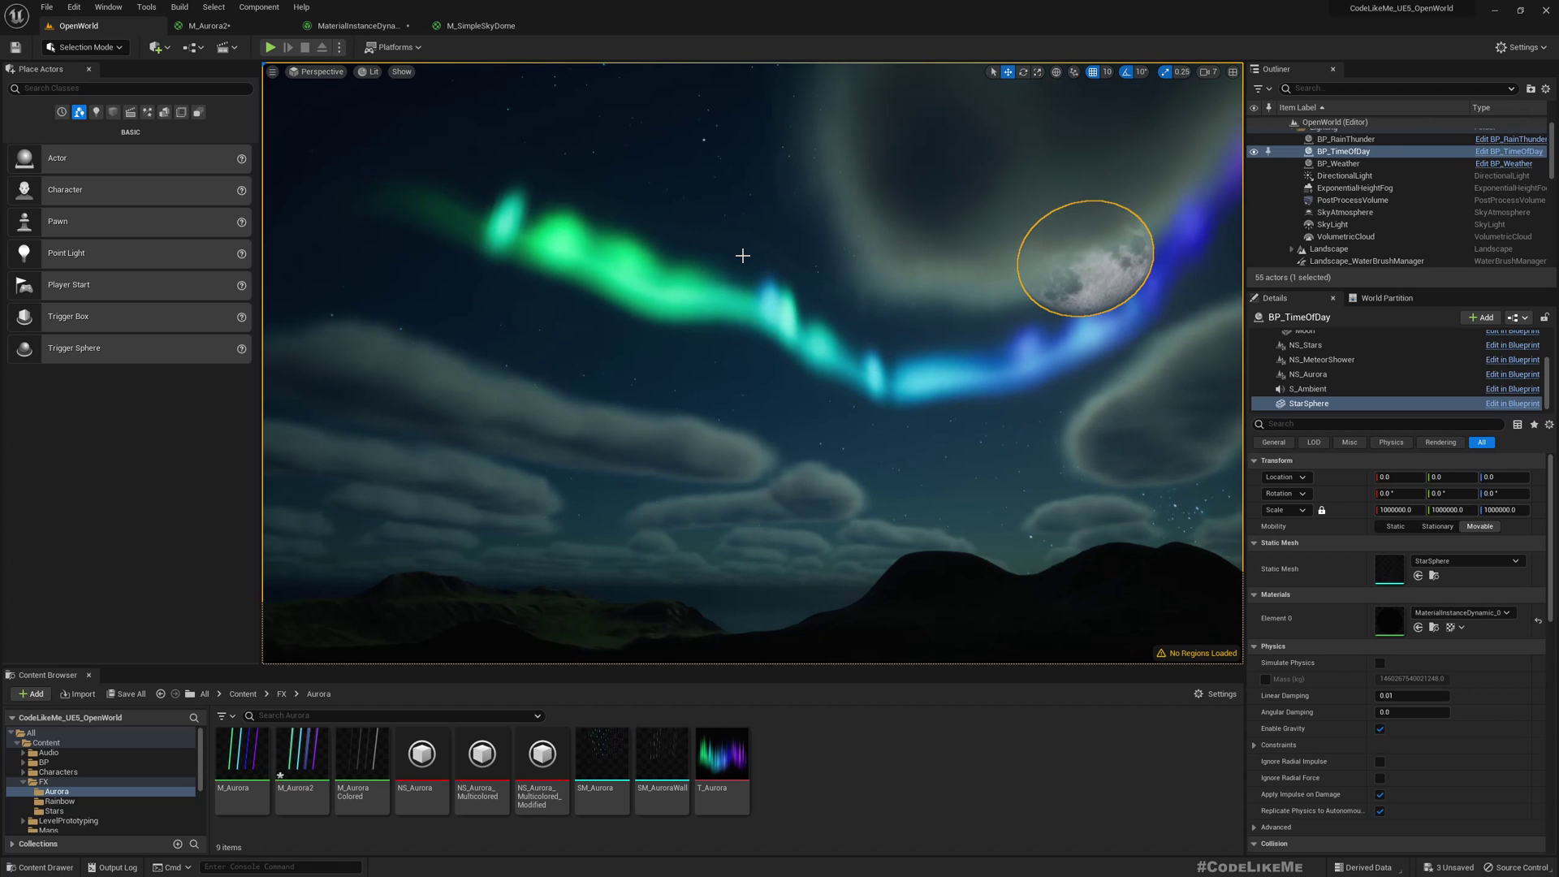
Step: Copy the two sky atmosphere luminance nodes and both Add nodes from M_SimpleSkyDome, and close the sky materials without applying changes
left_click(484, 26)
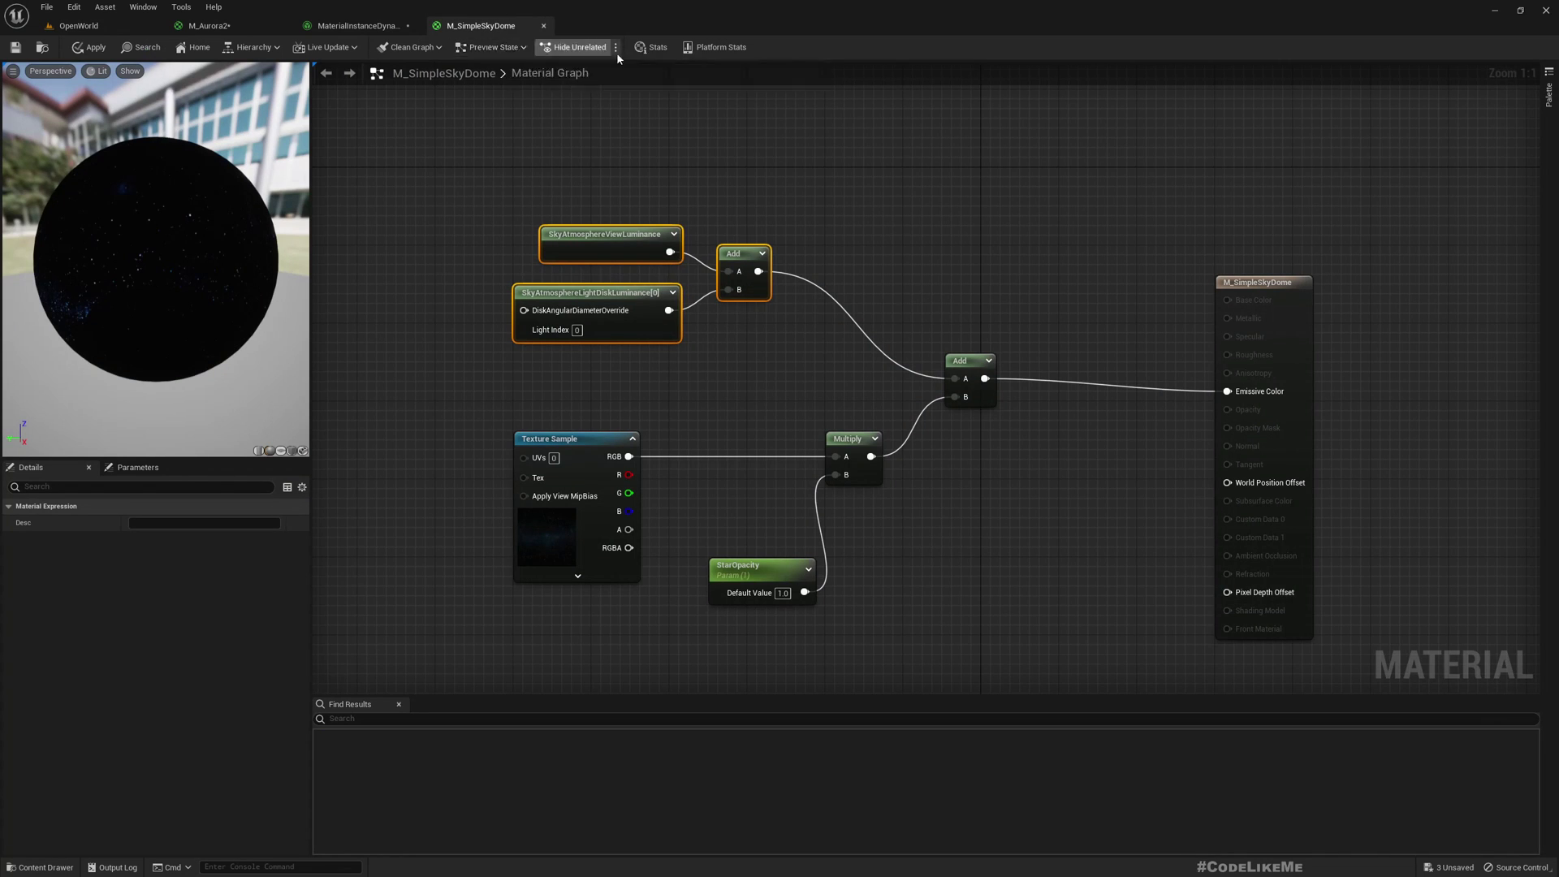
left_click(422, 146)
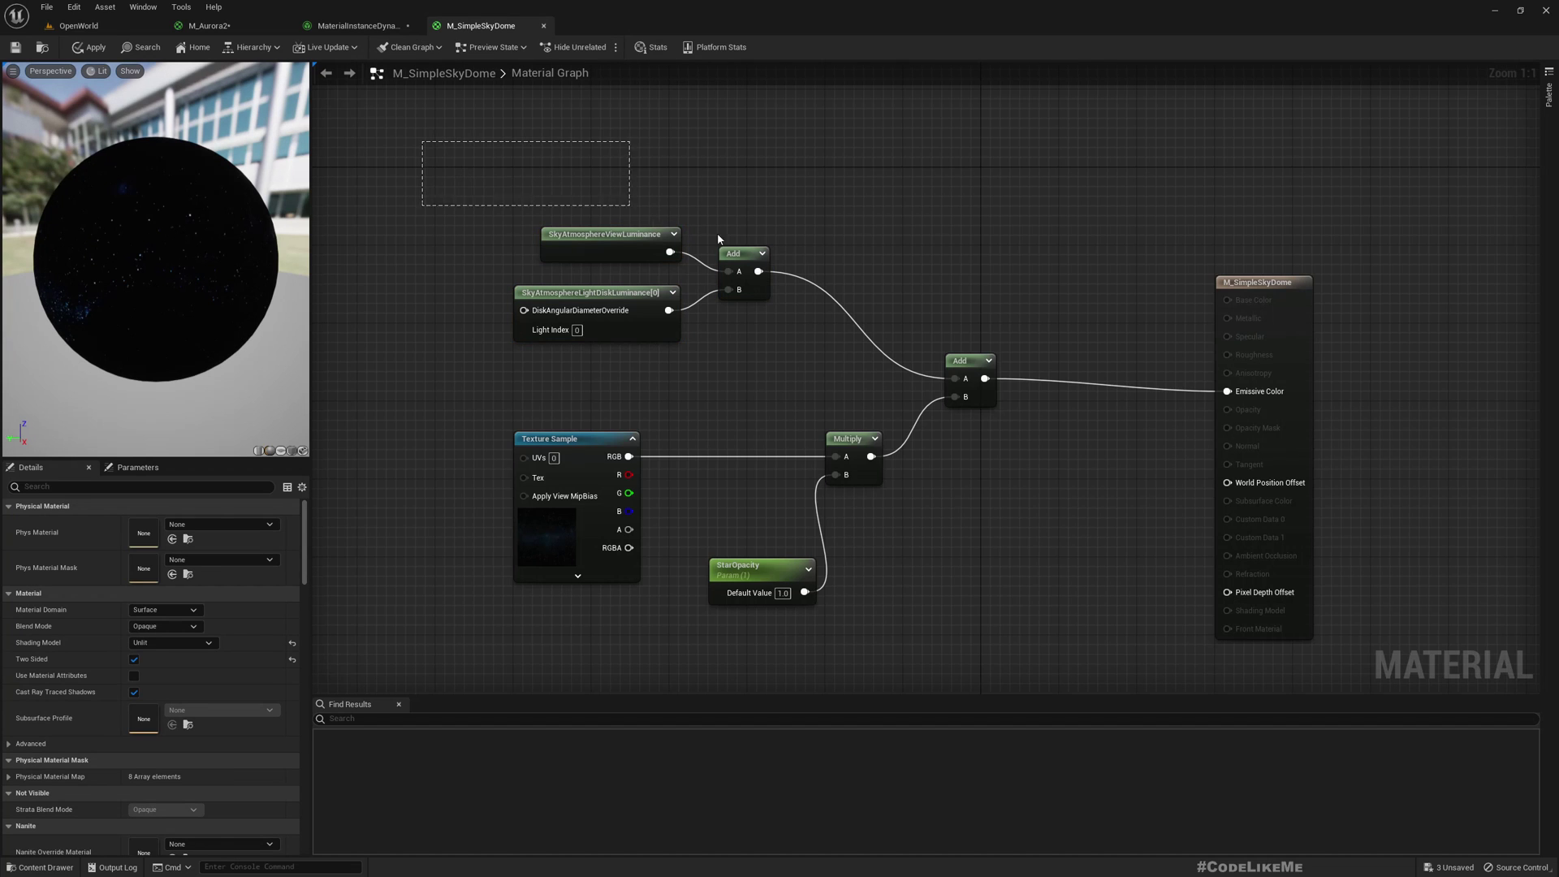
left_click_drag(783, 253, 945, 315)
left_click_drag(656, 358, 656, 358)
left_click_drag(430, 138, 616, 347)
left_click_drag(972, 378, 992, 380)
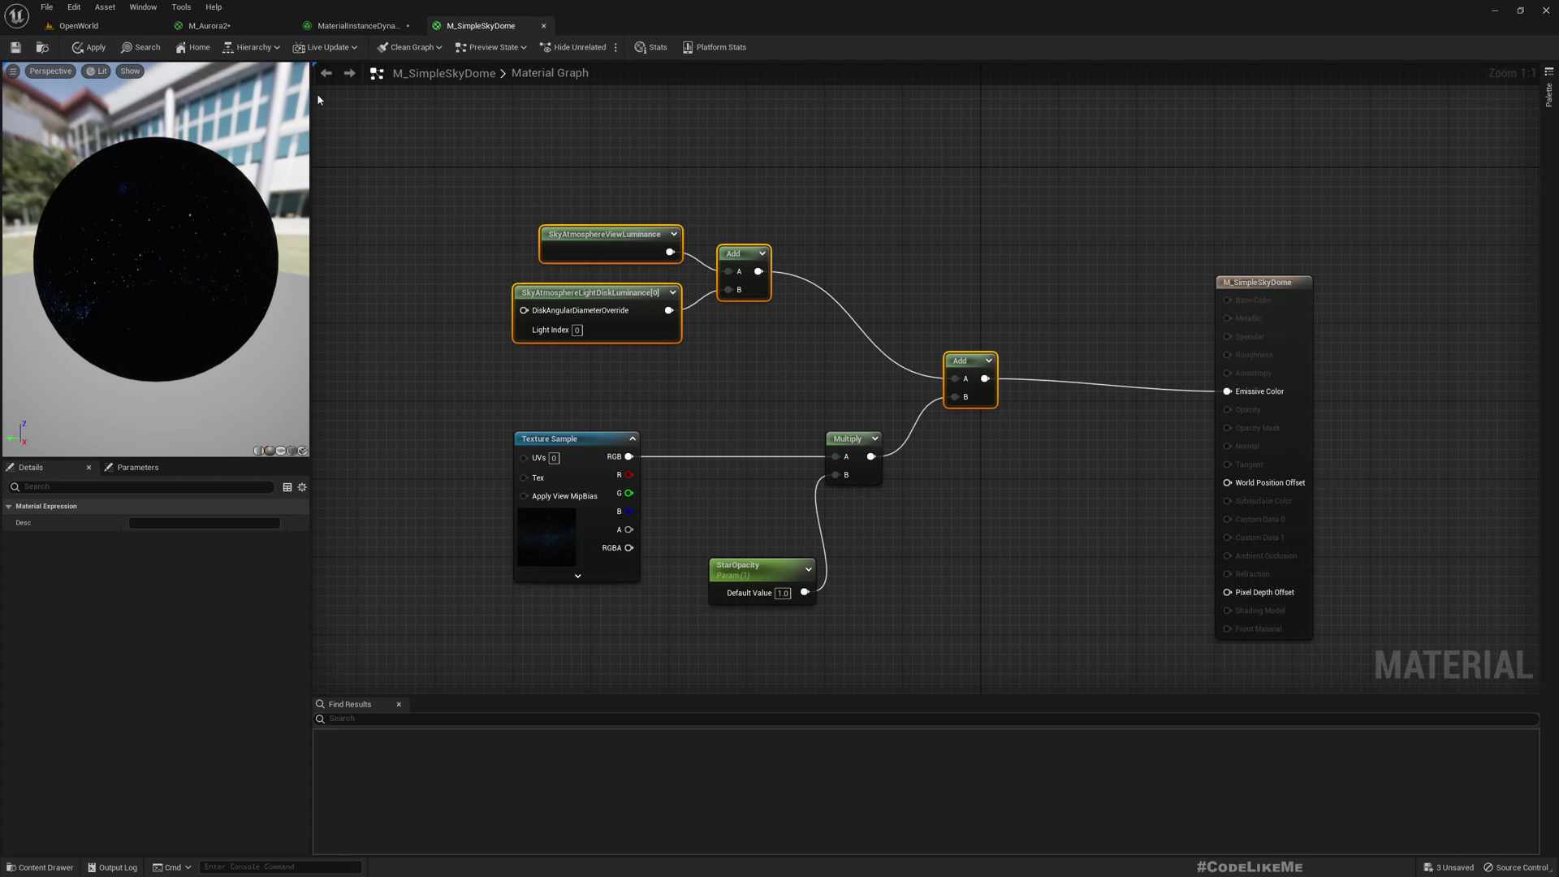
left_click(543, 25)
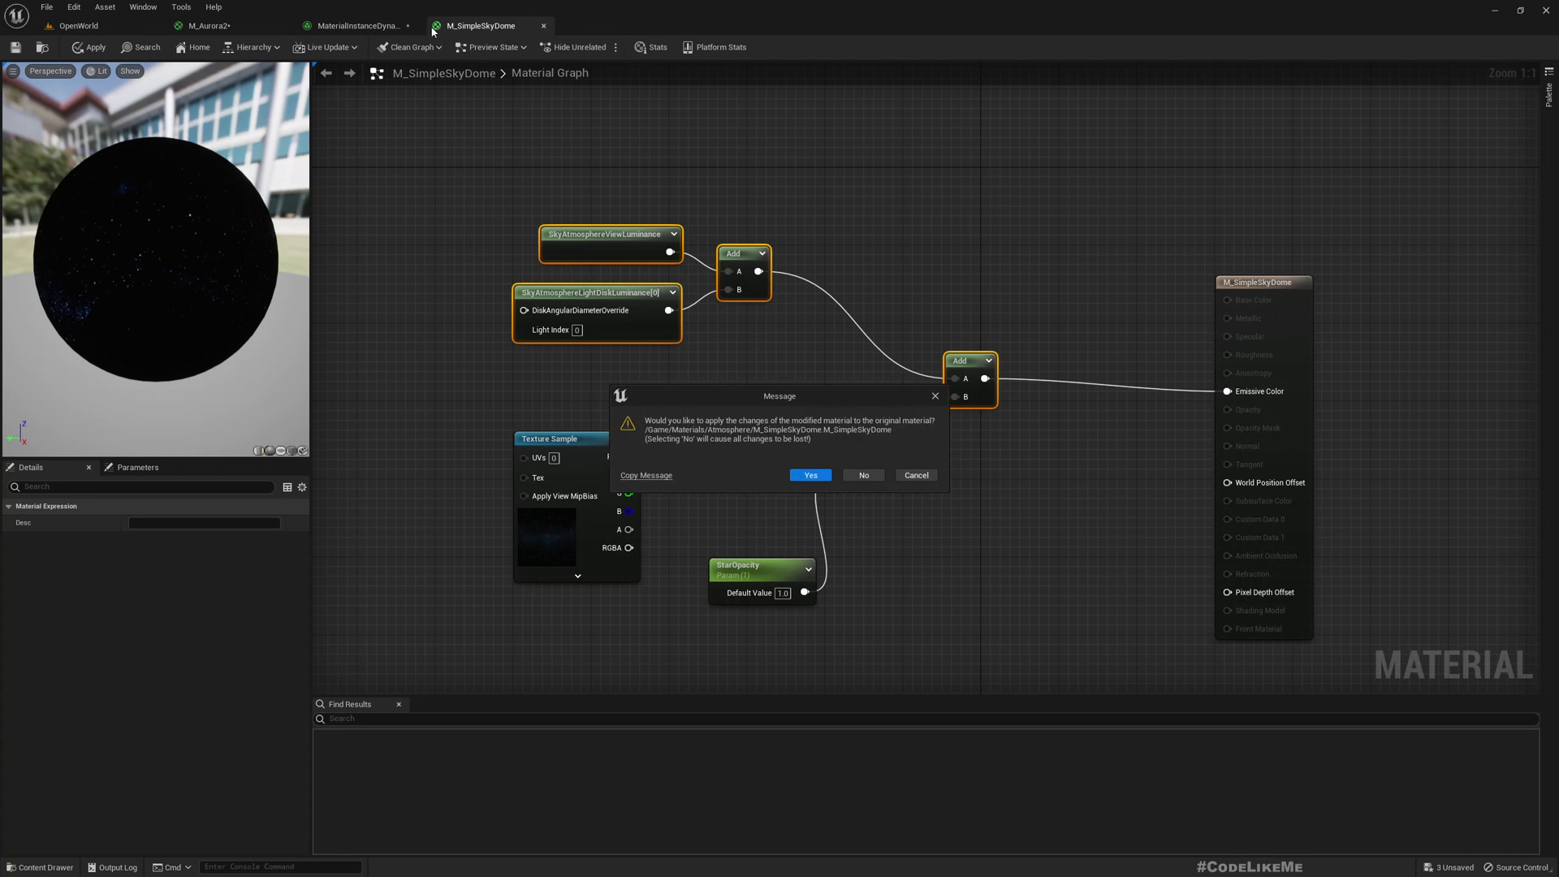
left_click(865, 475)
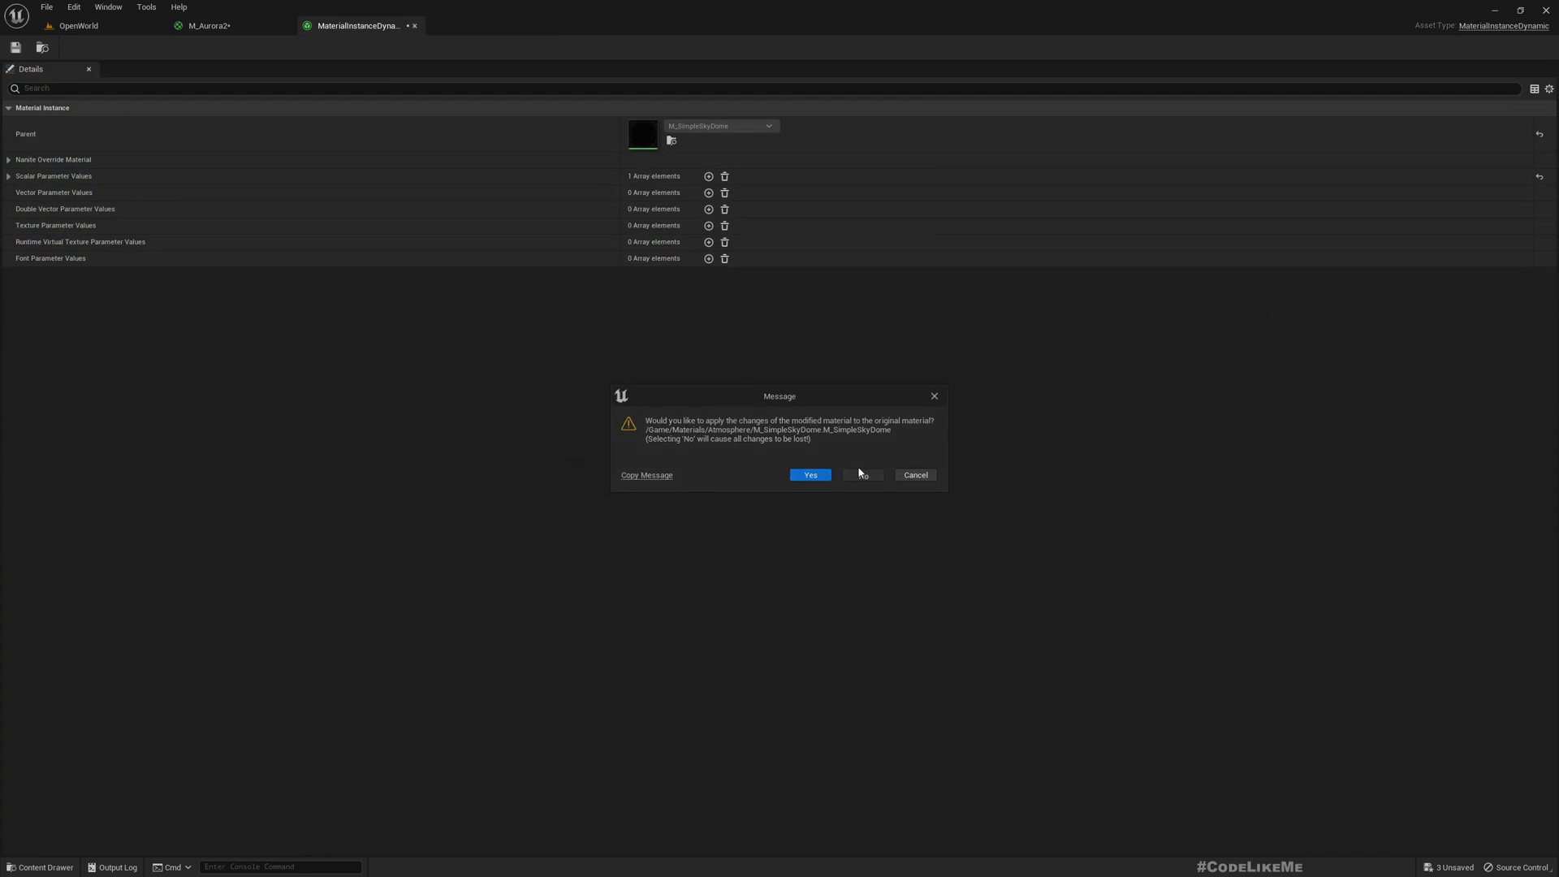
left_click(414, 25)
Step: Paste the copied sky luminance nodes above the texture sample in M_Aurora2, and set the texture's Multiply value to 1.0
scroll(617, 317, "down", 3)
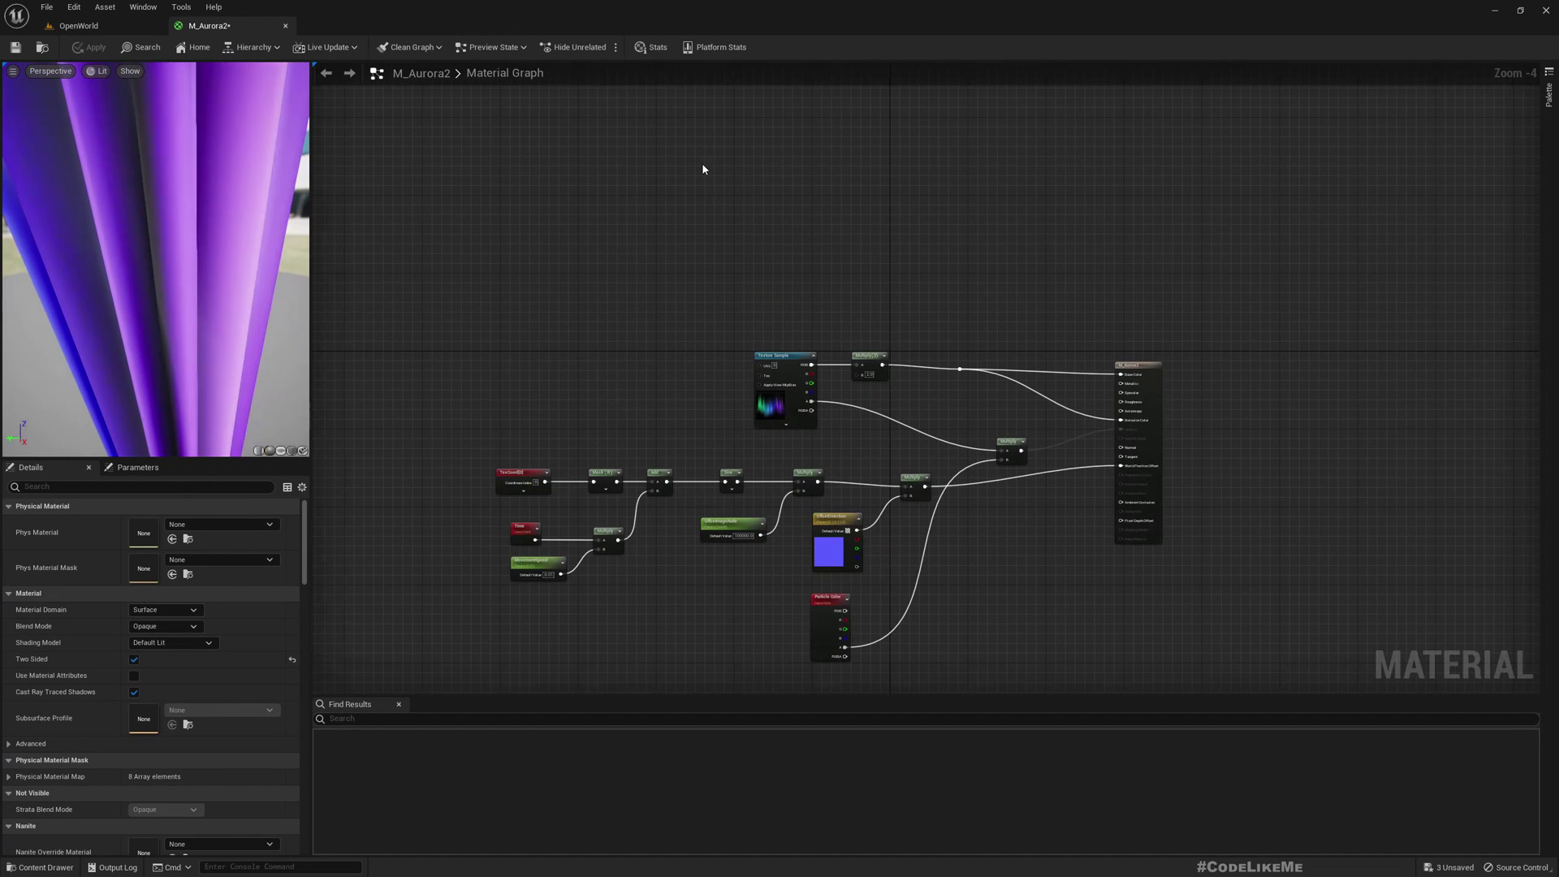
key("ctrl+v")
scroll(972, 309, "up", 3)
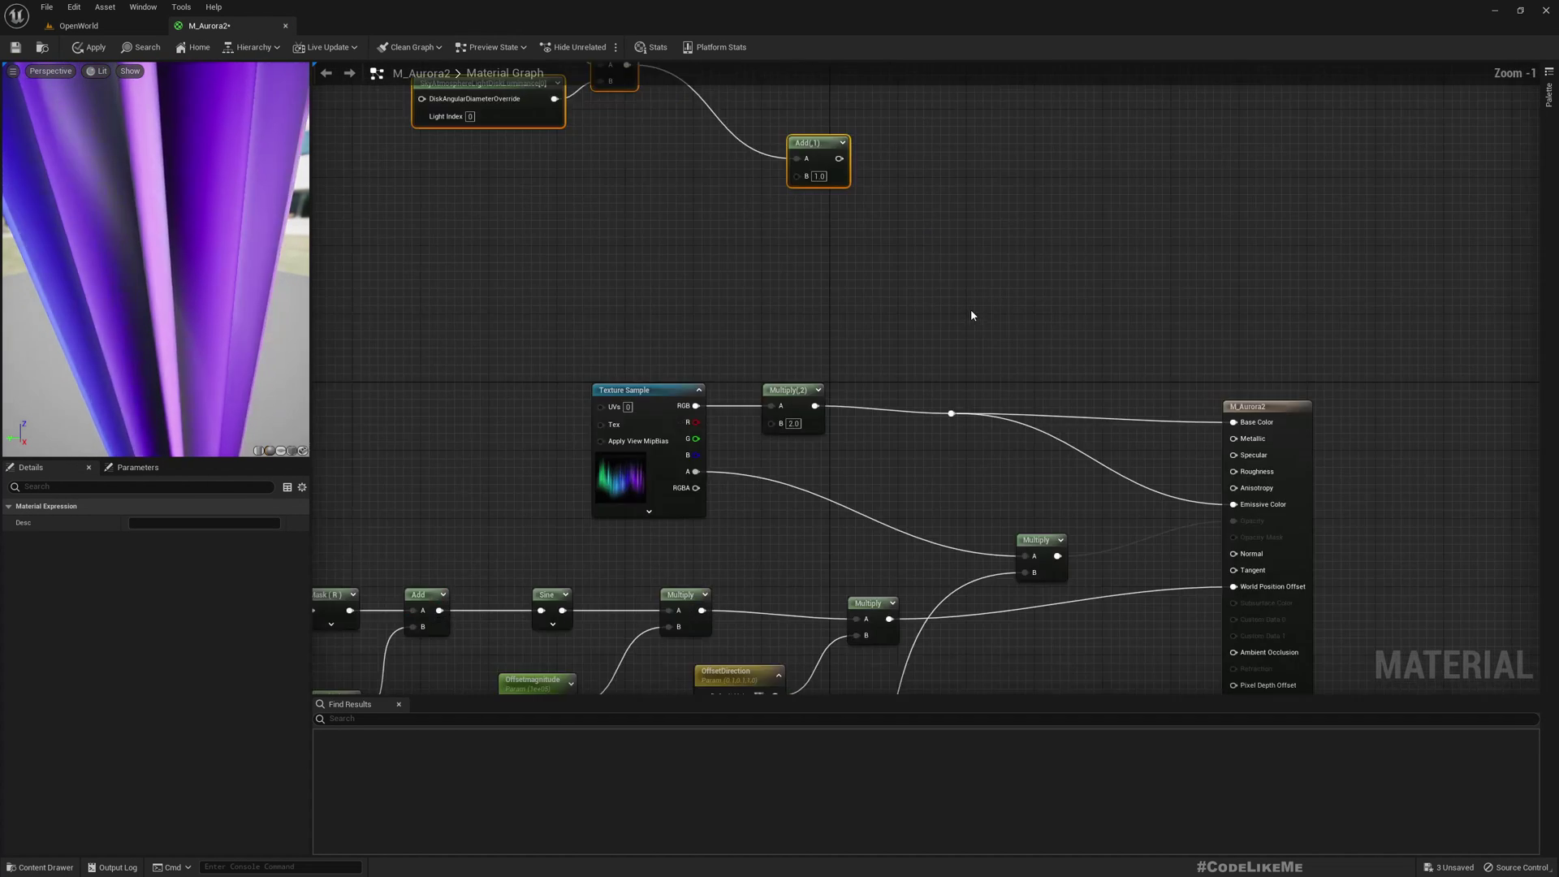
scroll(962, 315, "down", 1)
right_click_drag(961, 317, 958, 435)
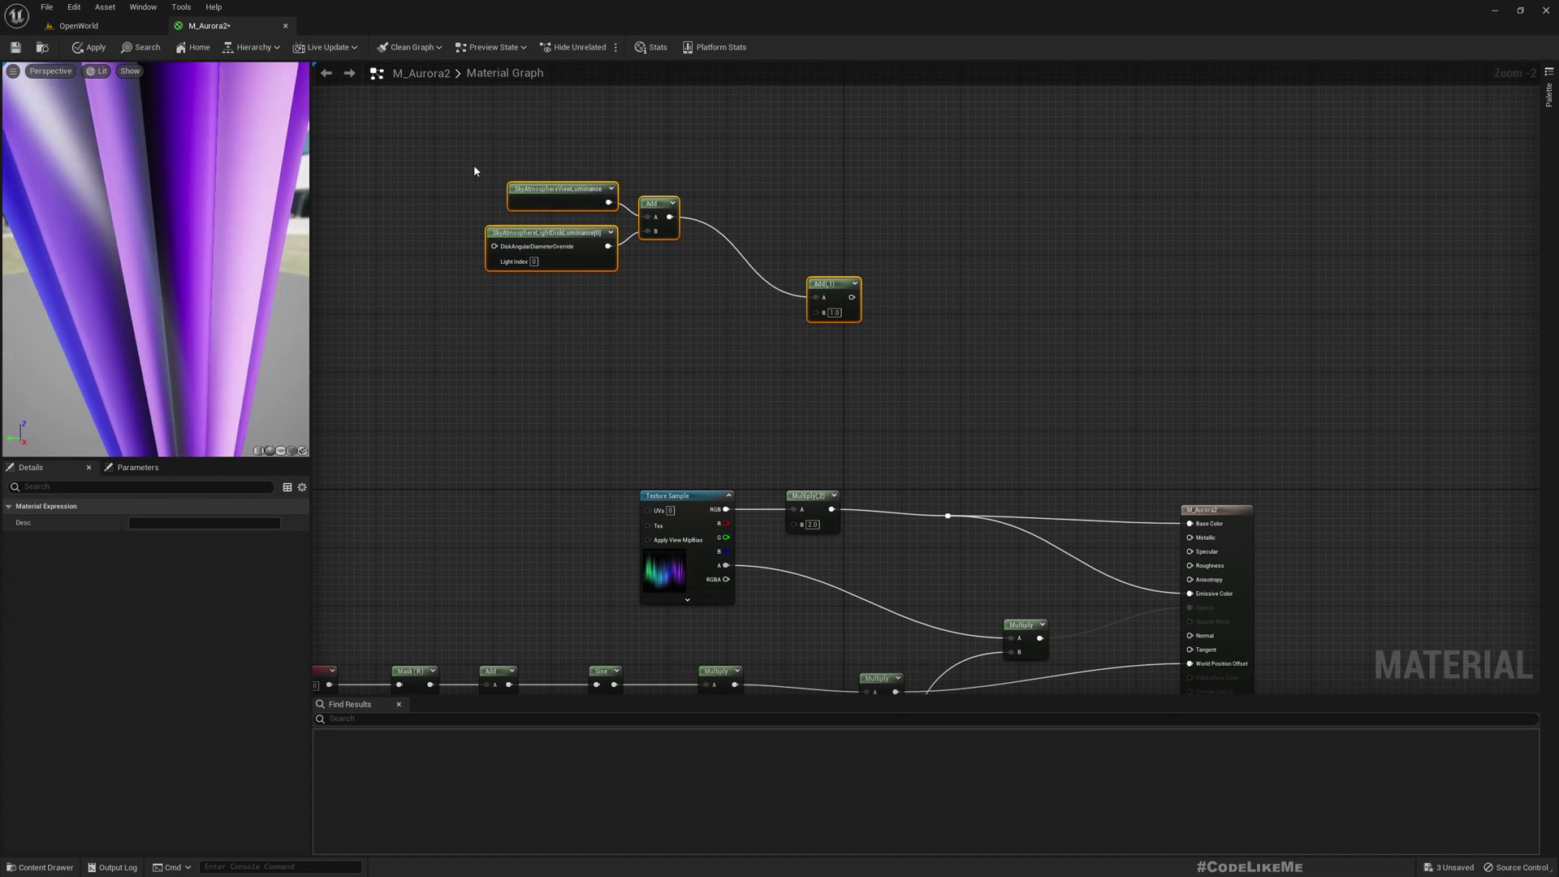
left_click_drag(486, 171, 864, 340)
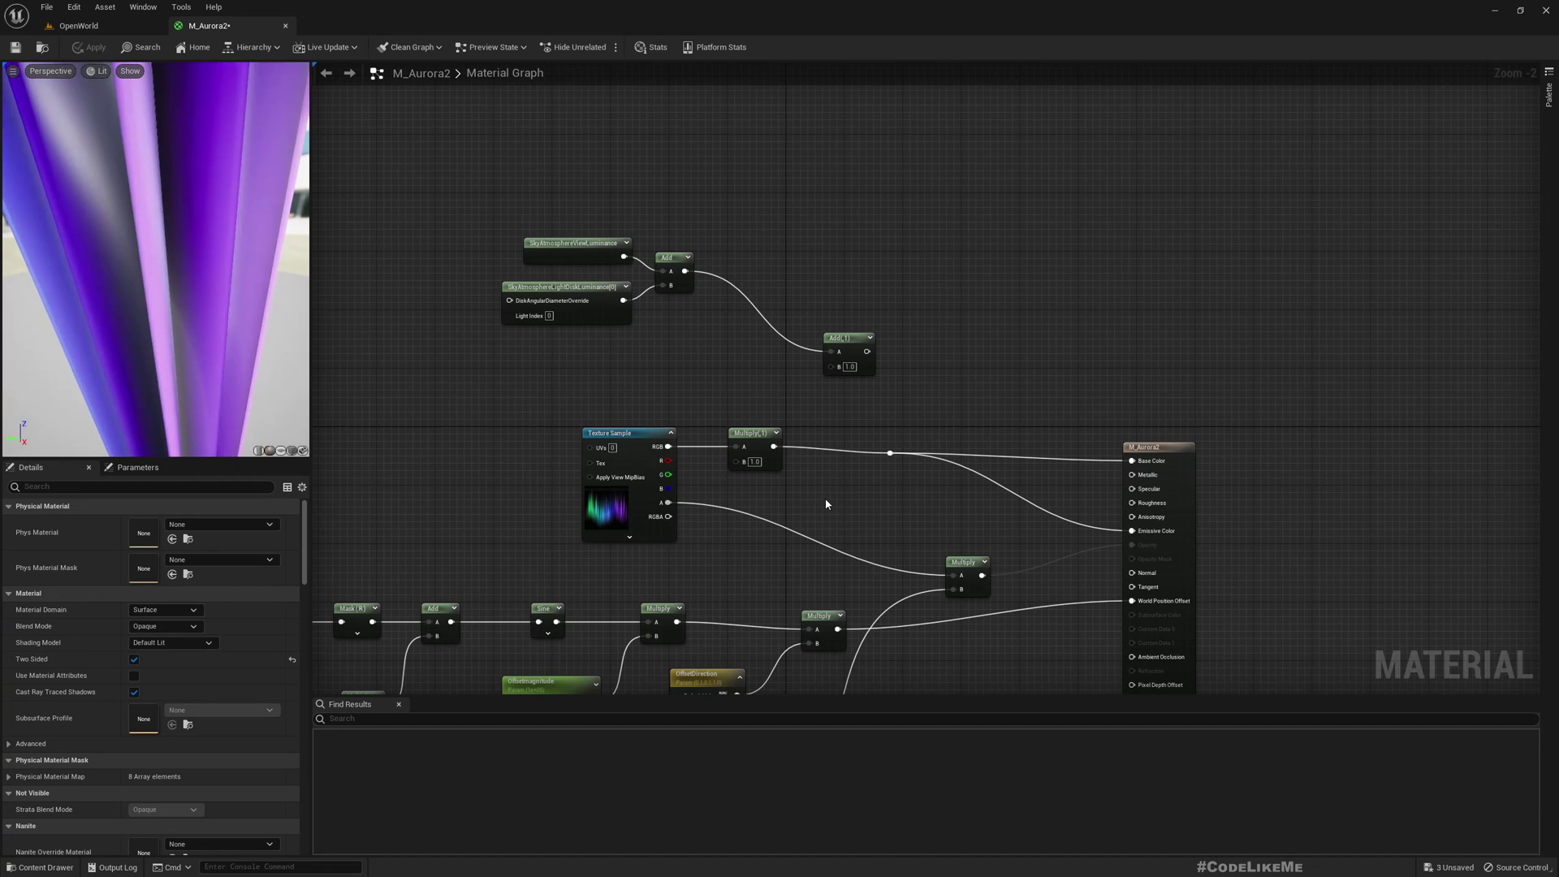
Step: Route the texture's Multiply output through the pasted Add node into the reroute point, and check the aurora in the OpenWorld level
scroll(804, 481, "up", 2)
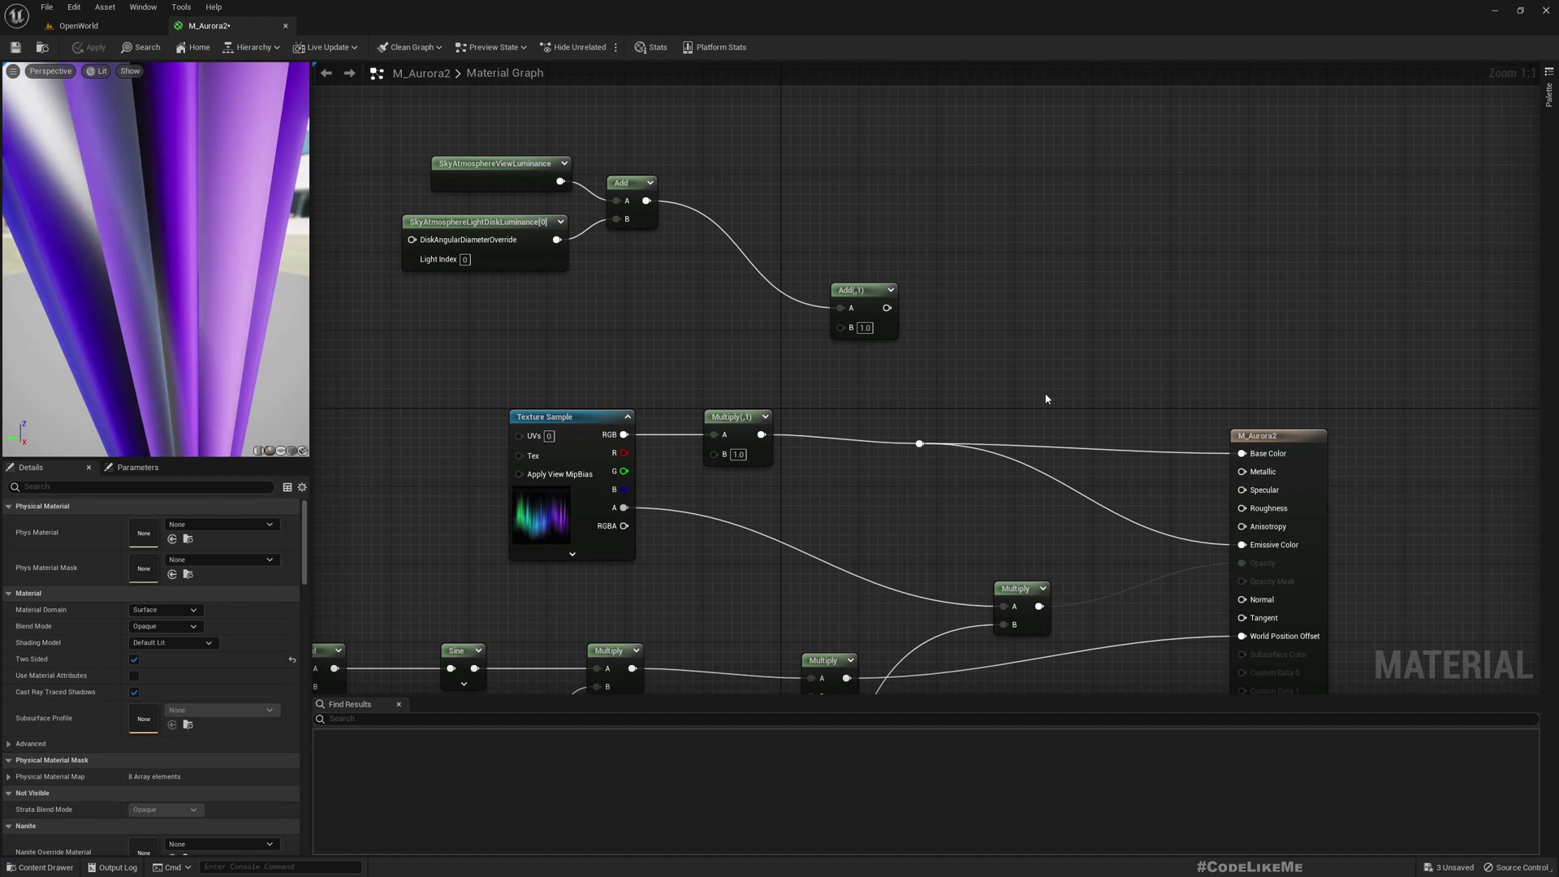
left_click_drag(762, 434, 1037, 444)
left_click(920, 459)
left_click_drag(869, 308, 902, 418)
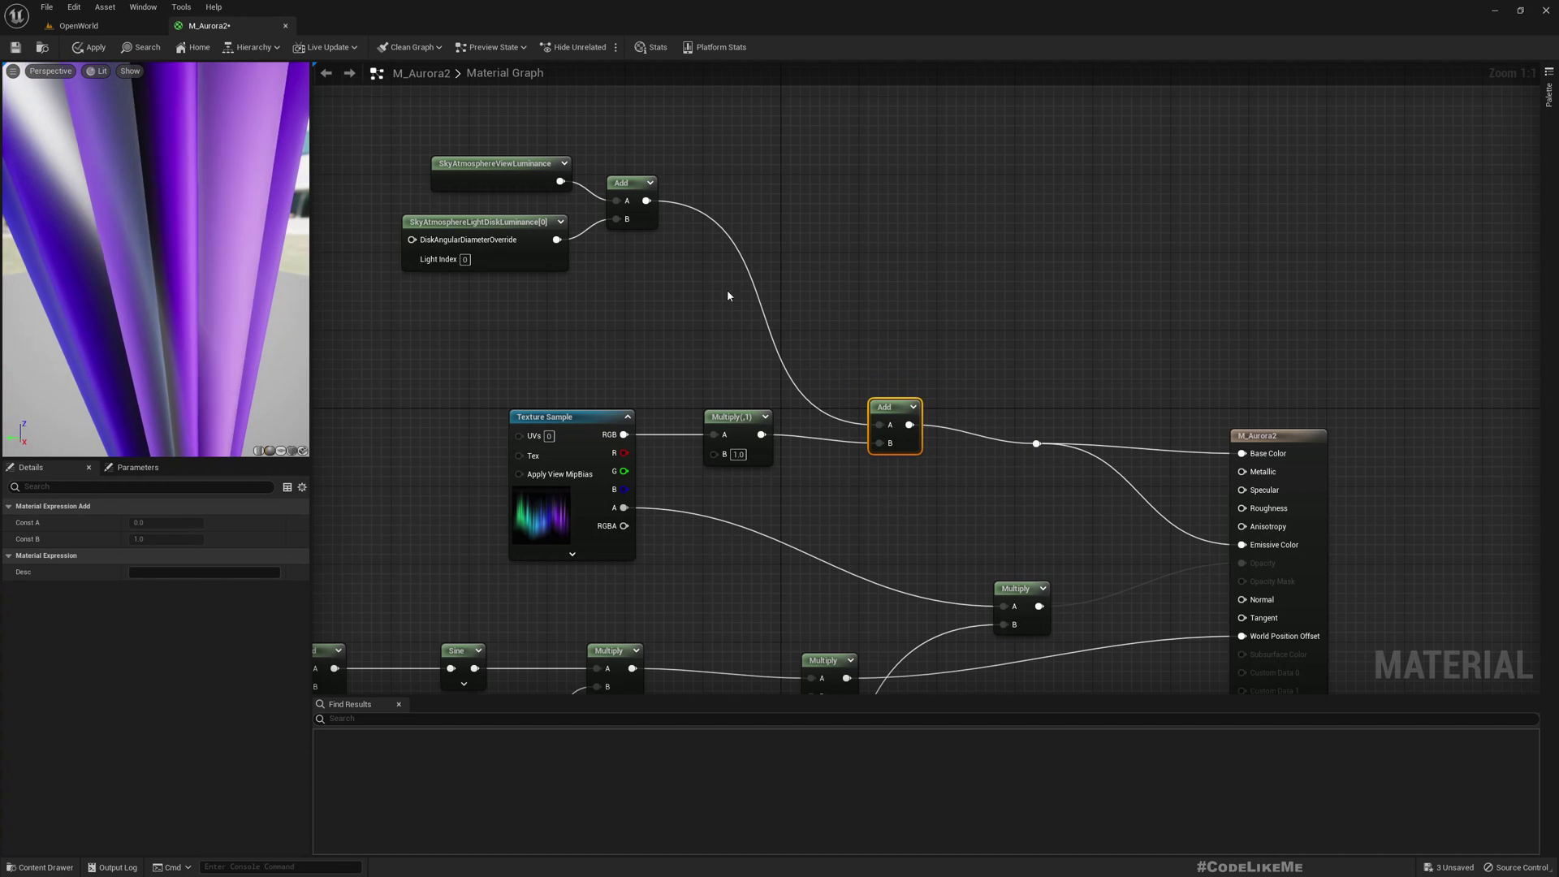
left_click(80, 26)
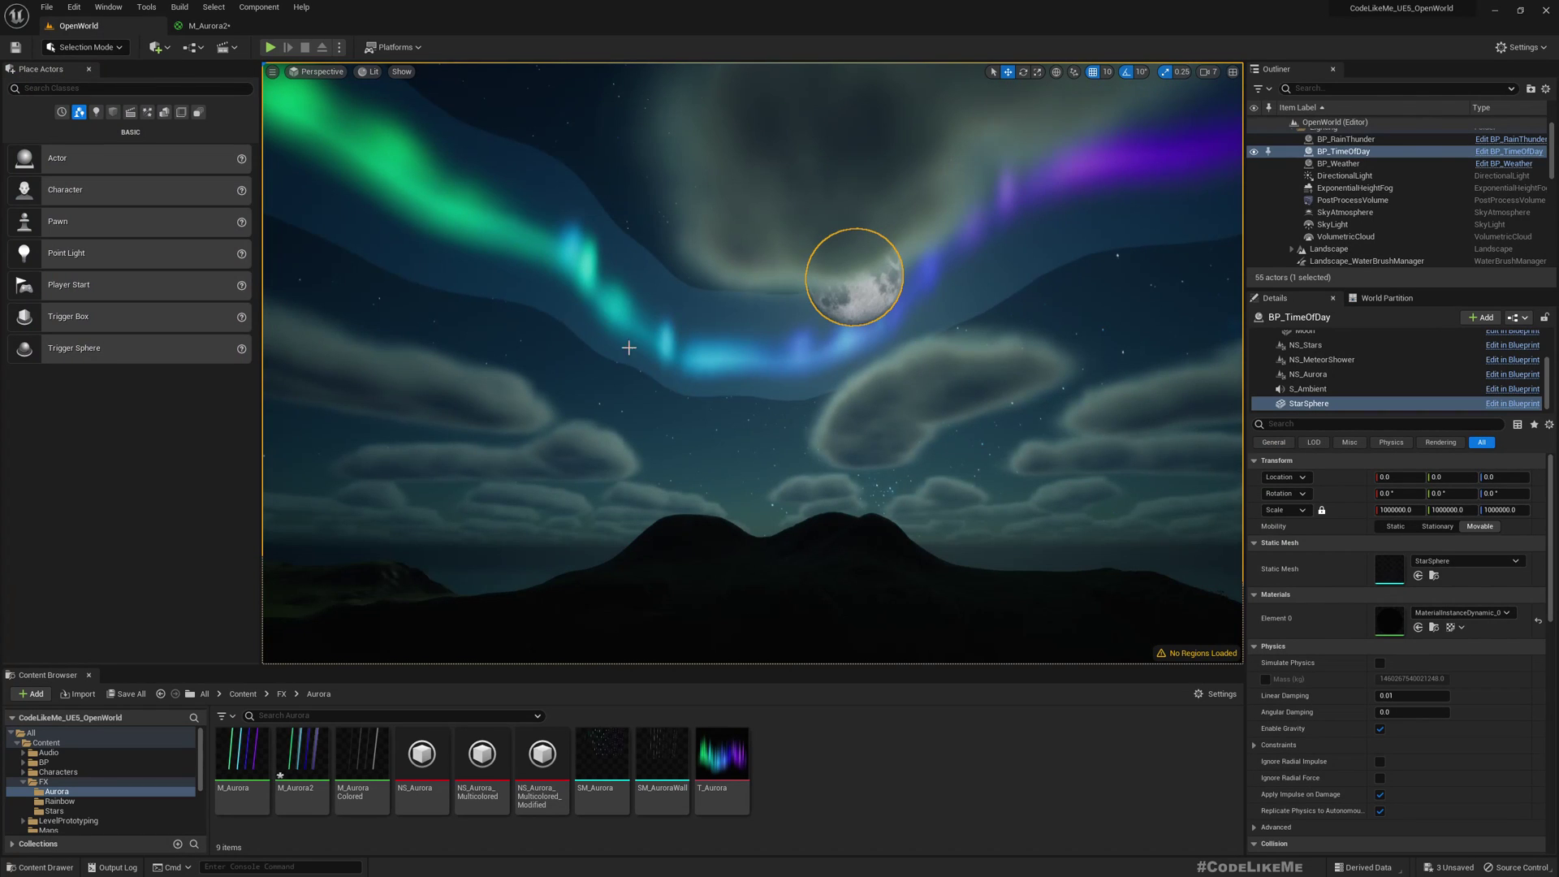
right_click_drag(680, 372, 652, 362)
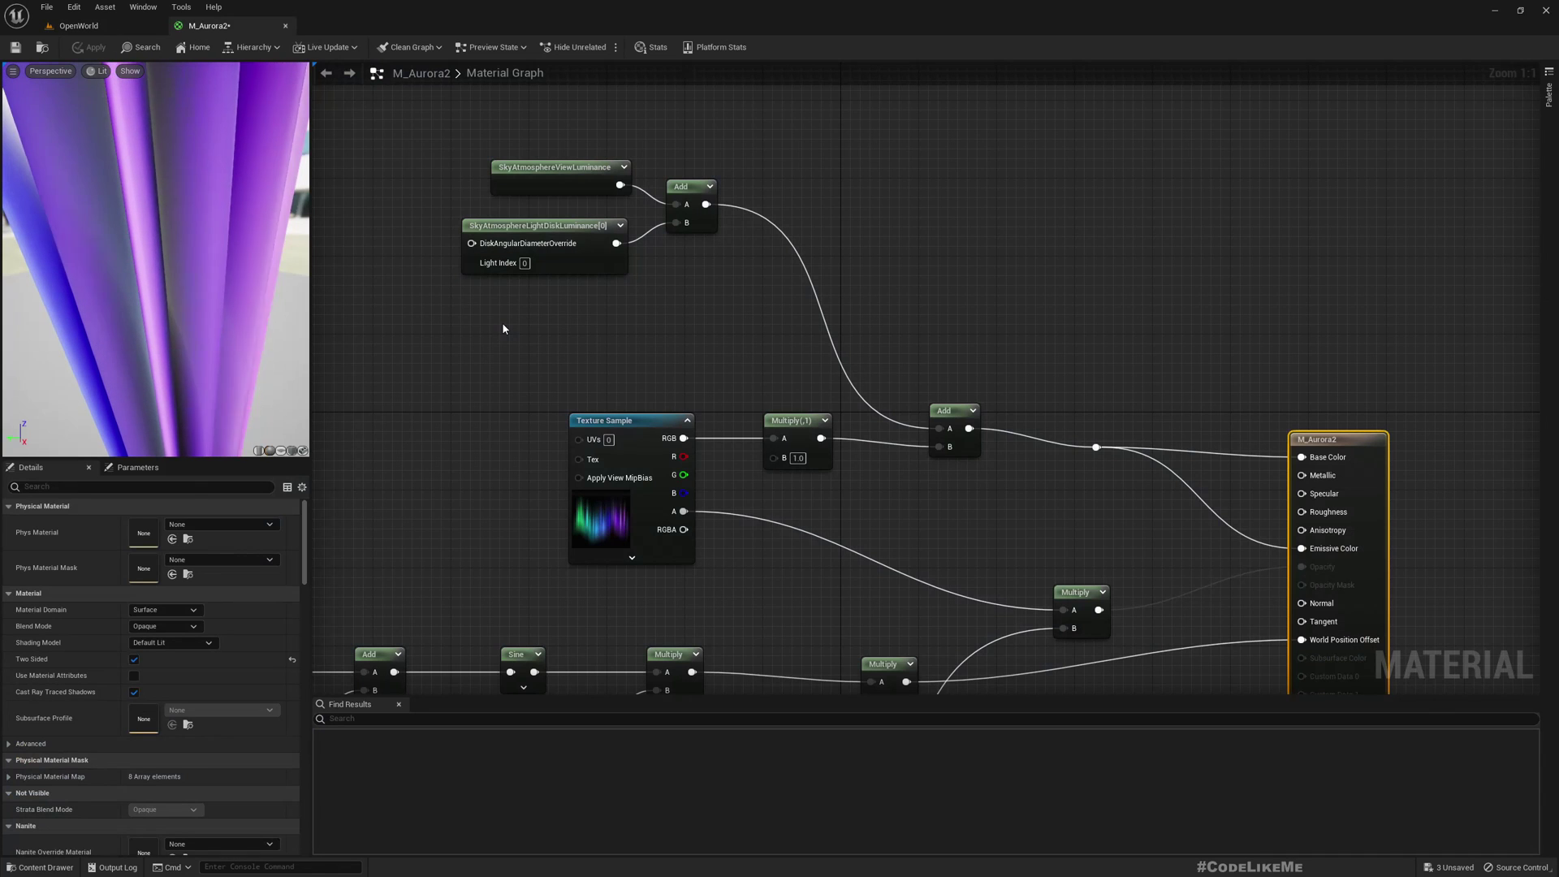
Step: Set M_Aurora2's shading model to Unlit, apply the material, and return to the OpenWorld level
left_click(186, 641)
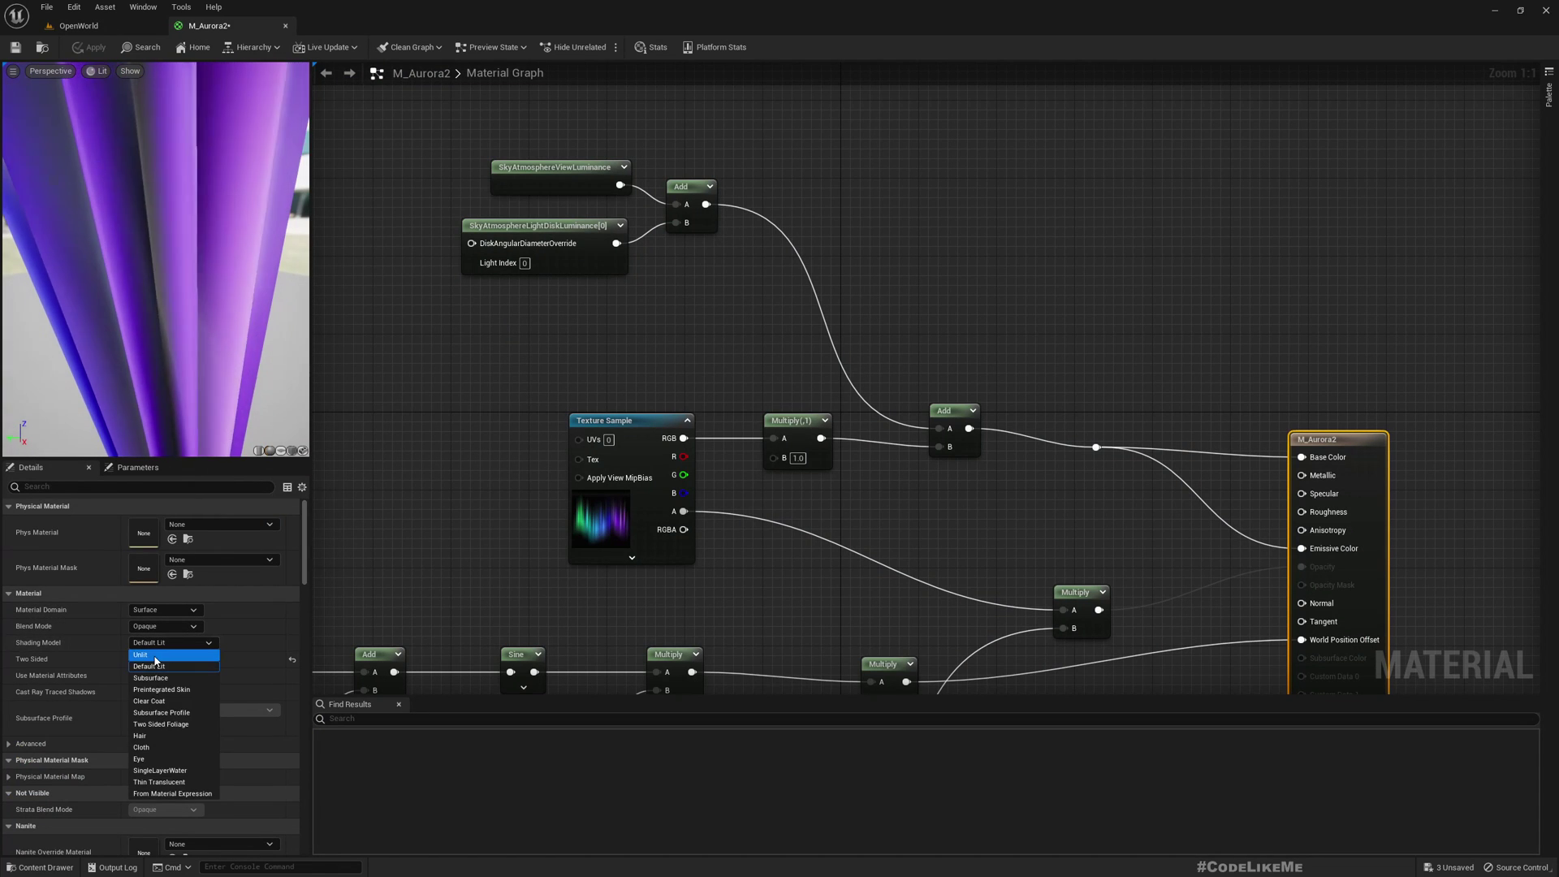
left_click(151, 655)
left_click(91, 47)
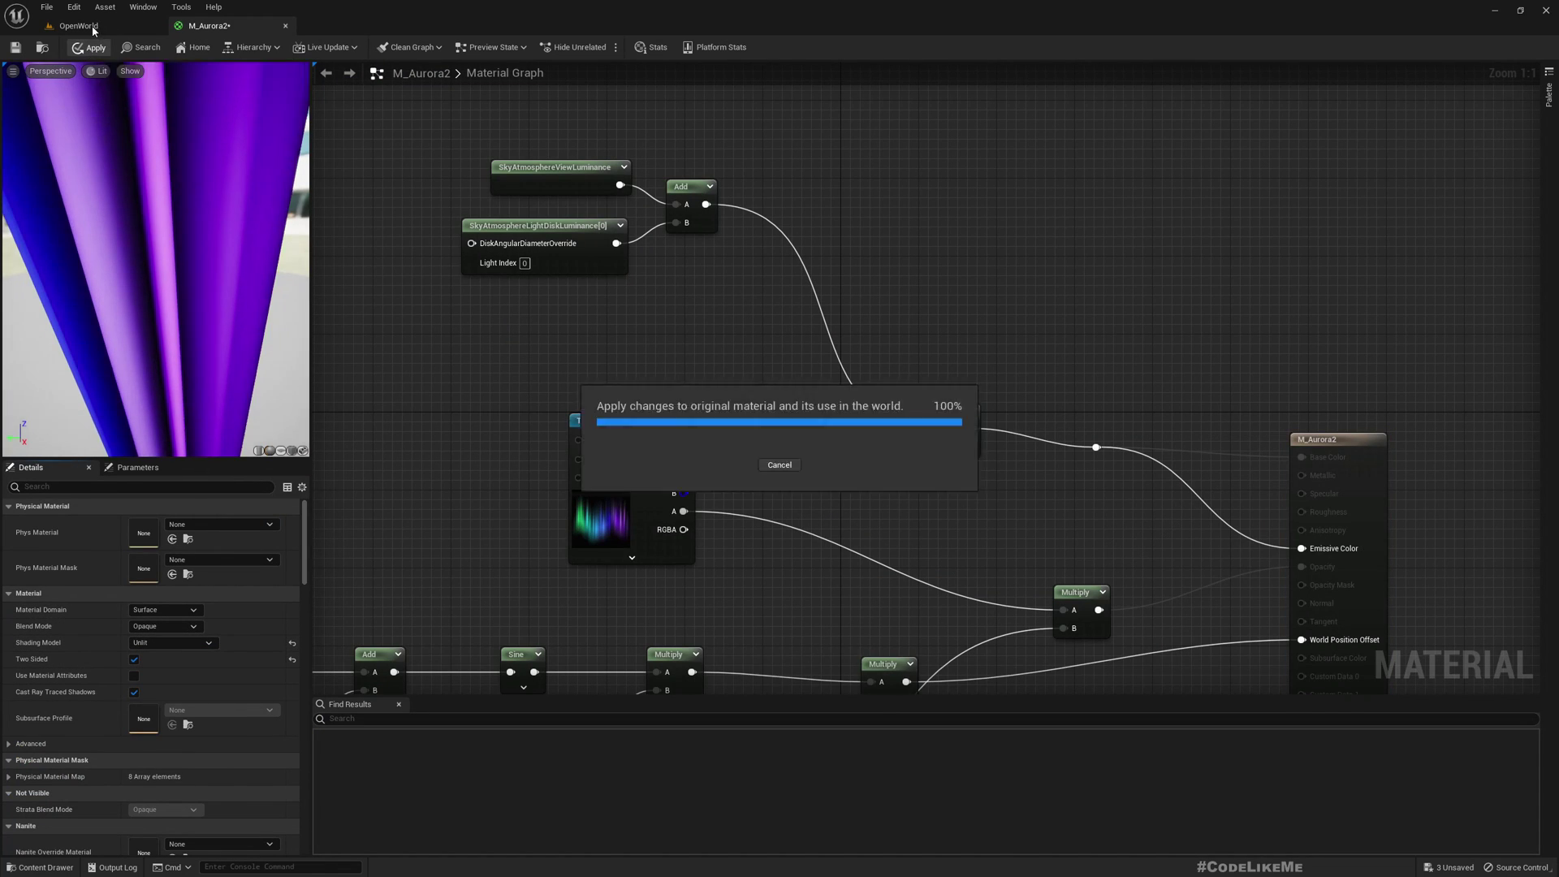
left_click(78, 26)
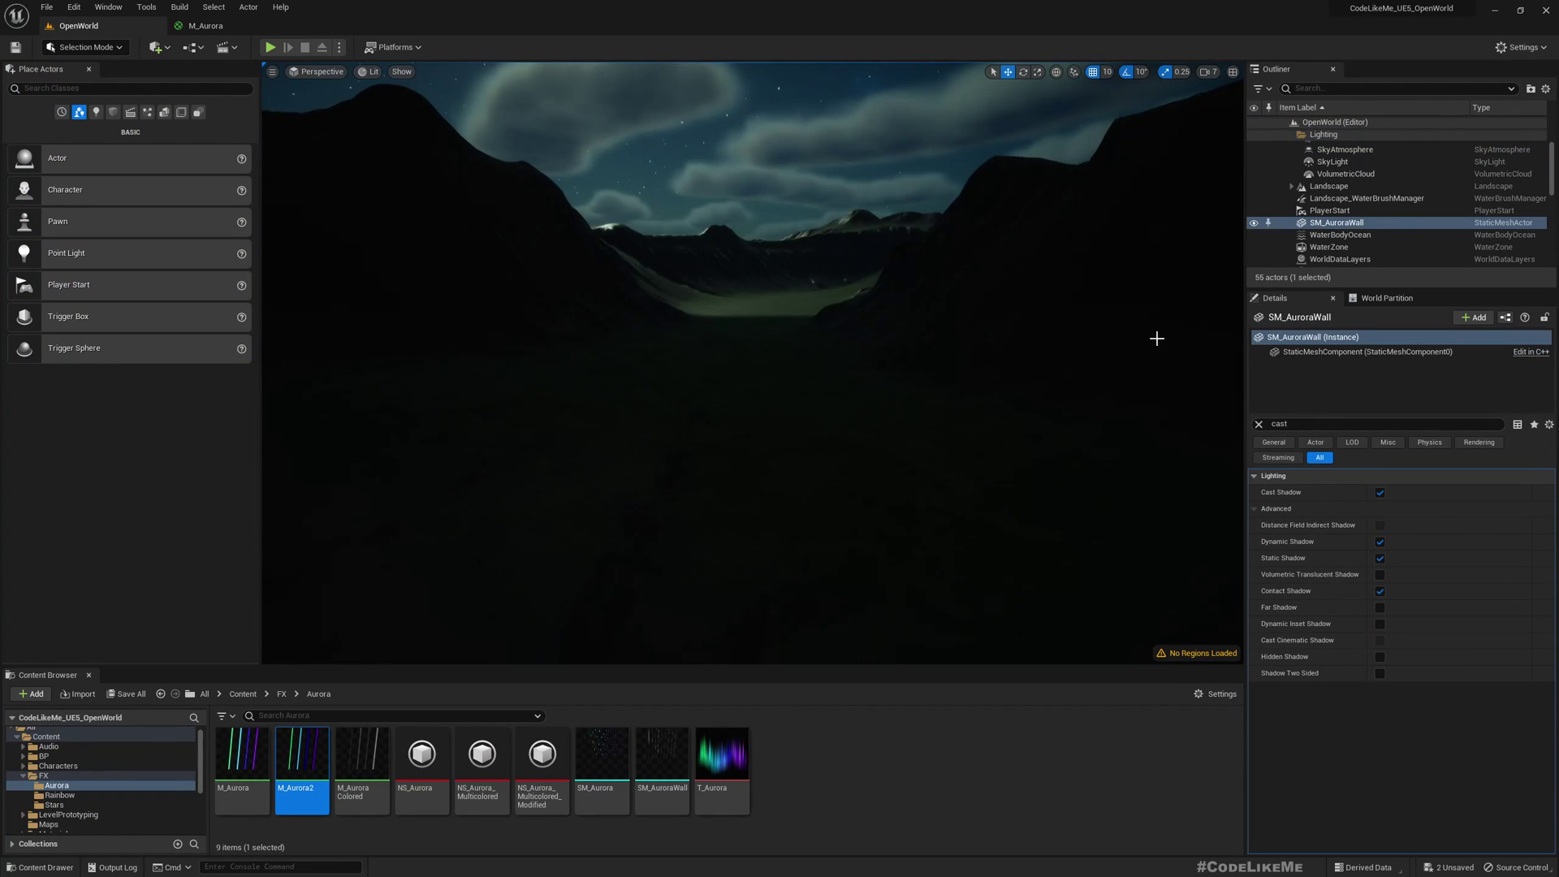
Step: Turn off Cast Shadow on SM_AuroraWall and inspect the aurora against the sky, moon and clouds
left_click(1342, 224)
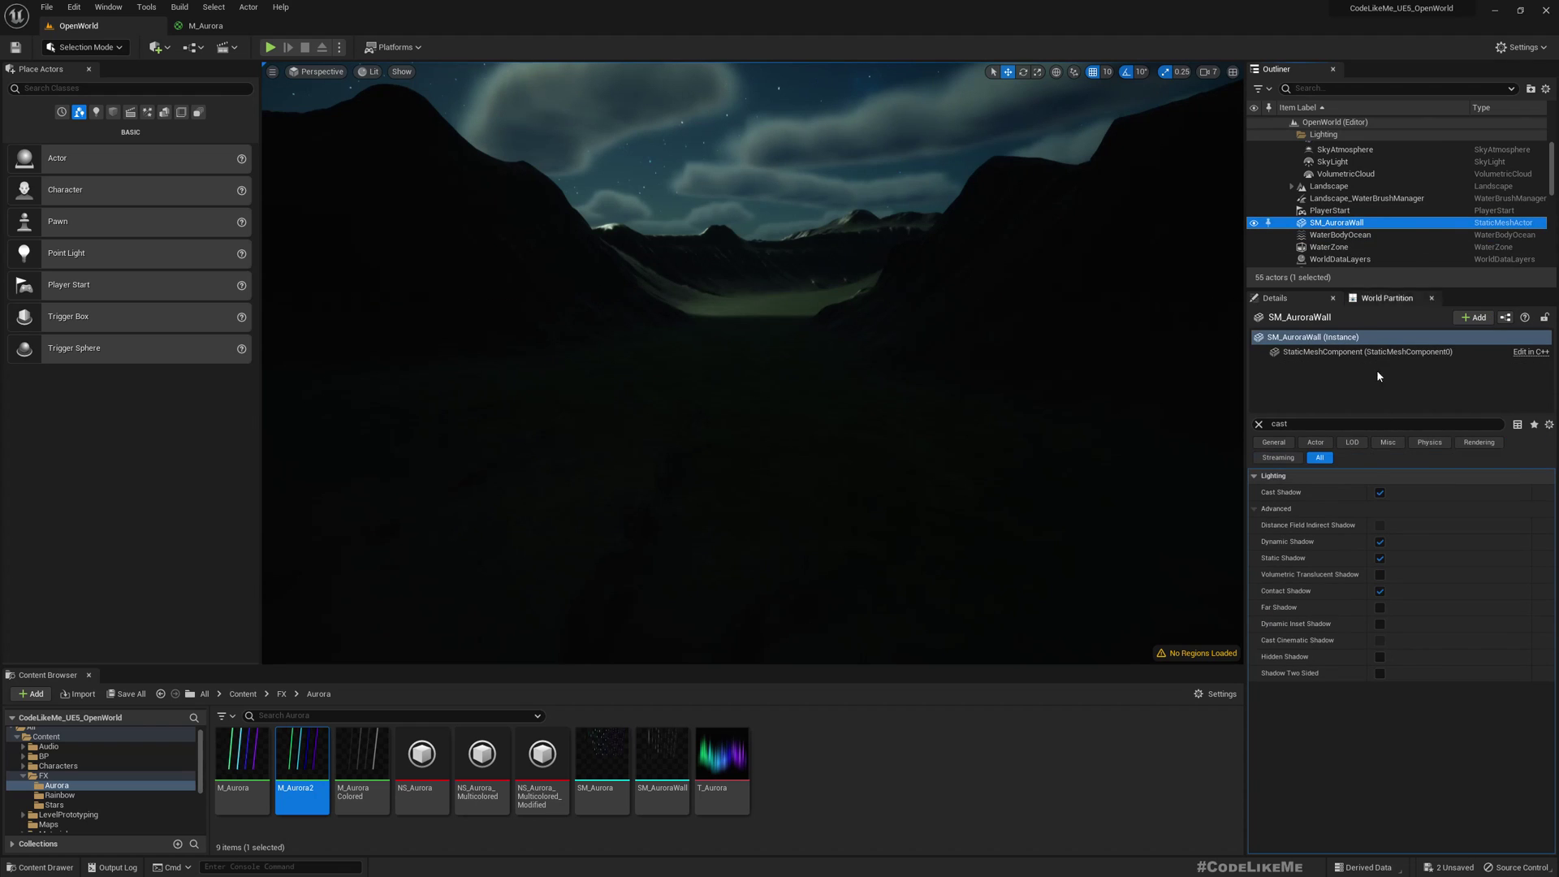
left_click(1301, 425)
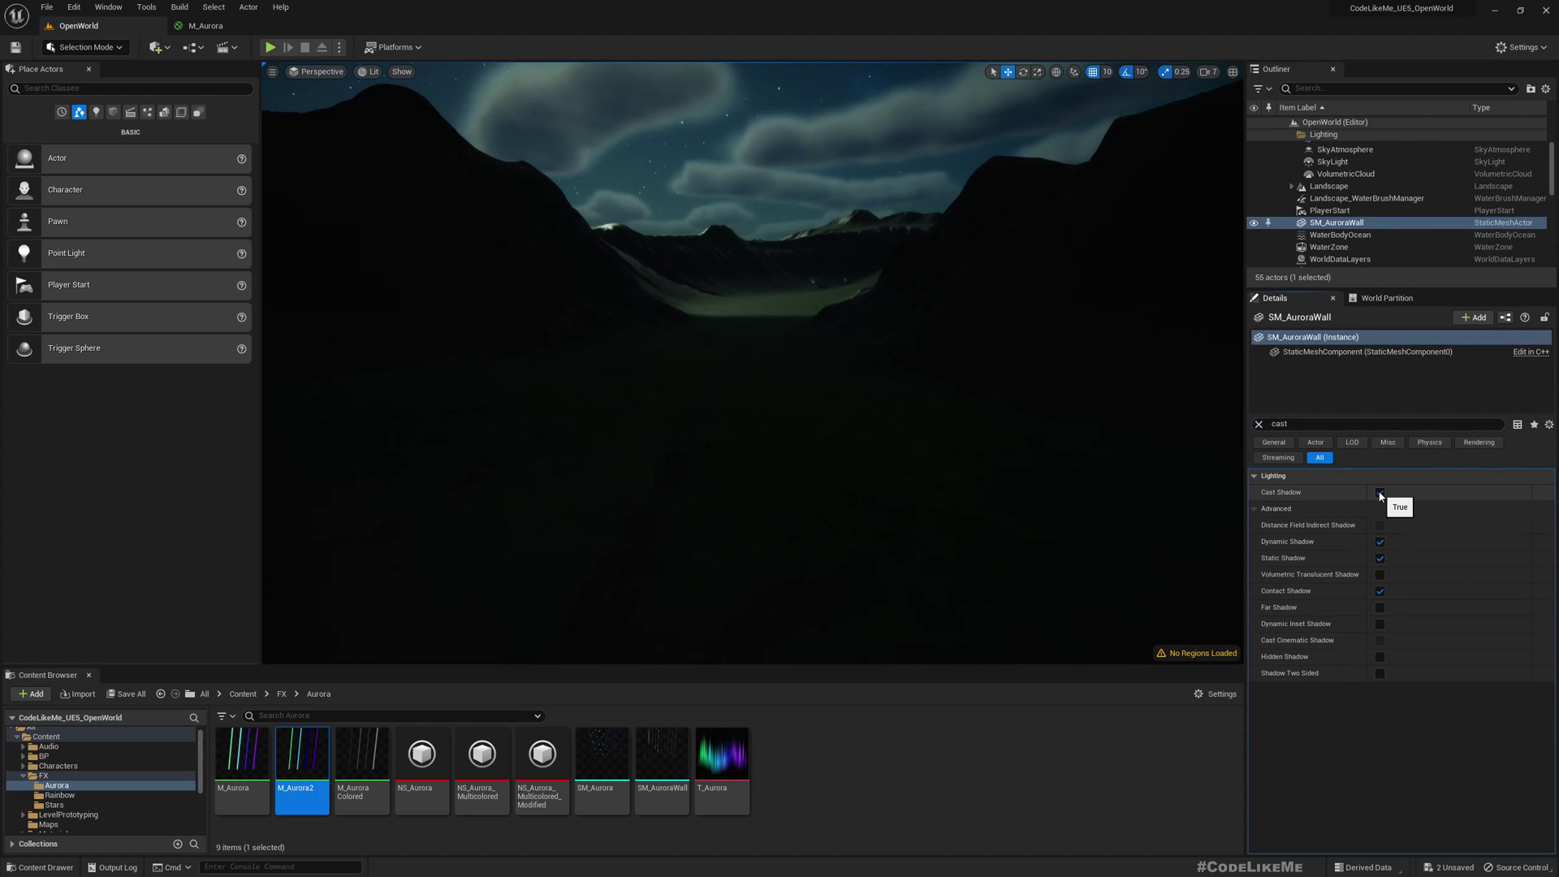
left_click(1380, 493)
right_click_drag(698, 373, 627, 250)
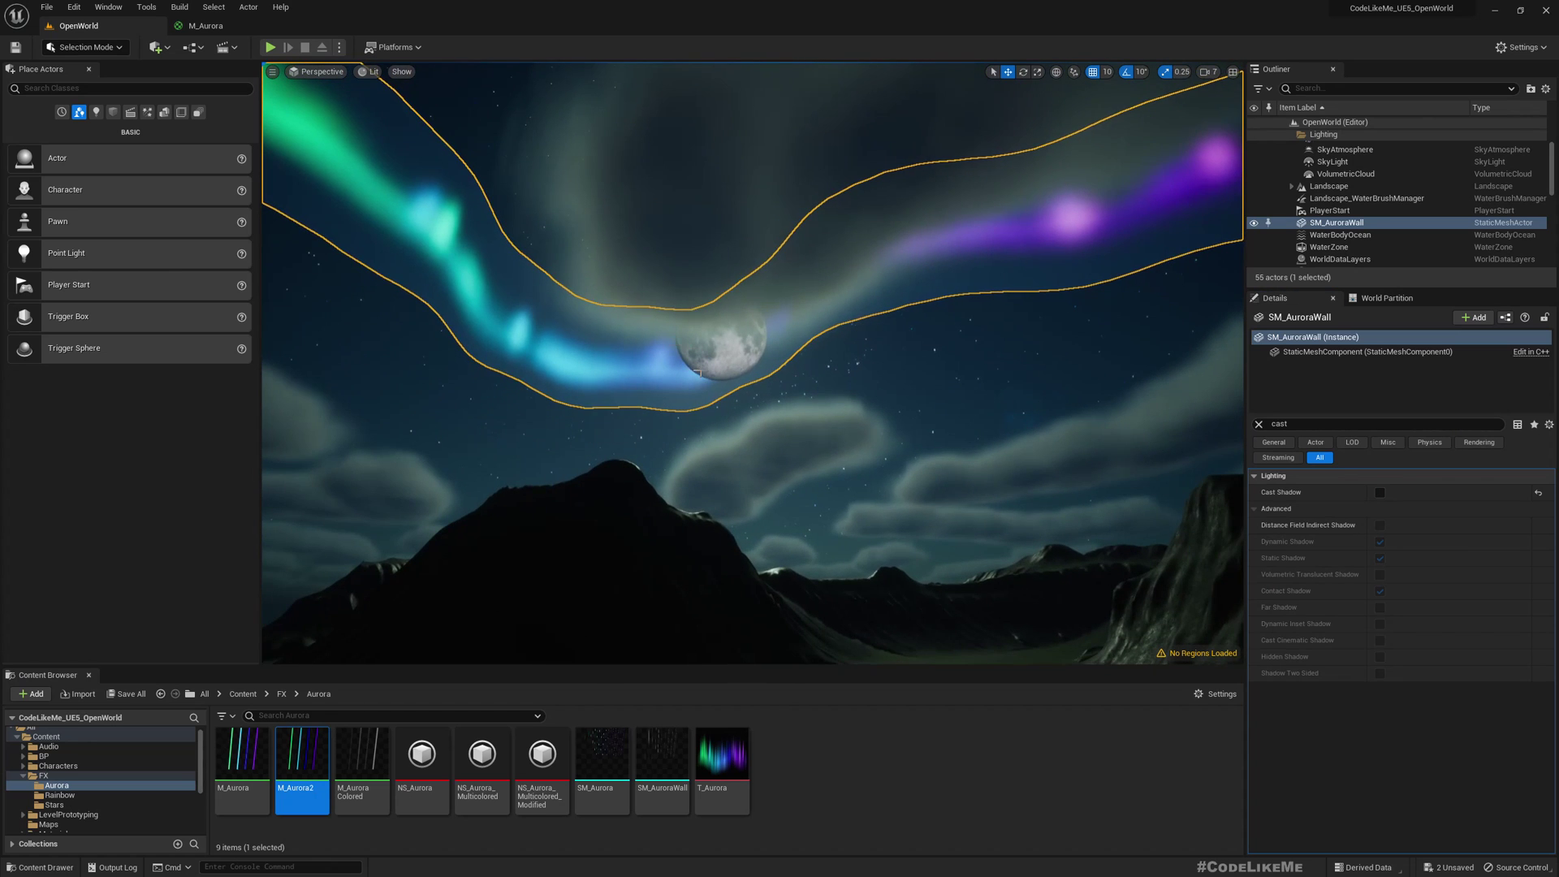
mouse_move(697, 373)
right_mouse_down()
mouse_move(697, 422)
mouse_move(682, 372)
right_mouse_up()
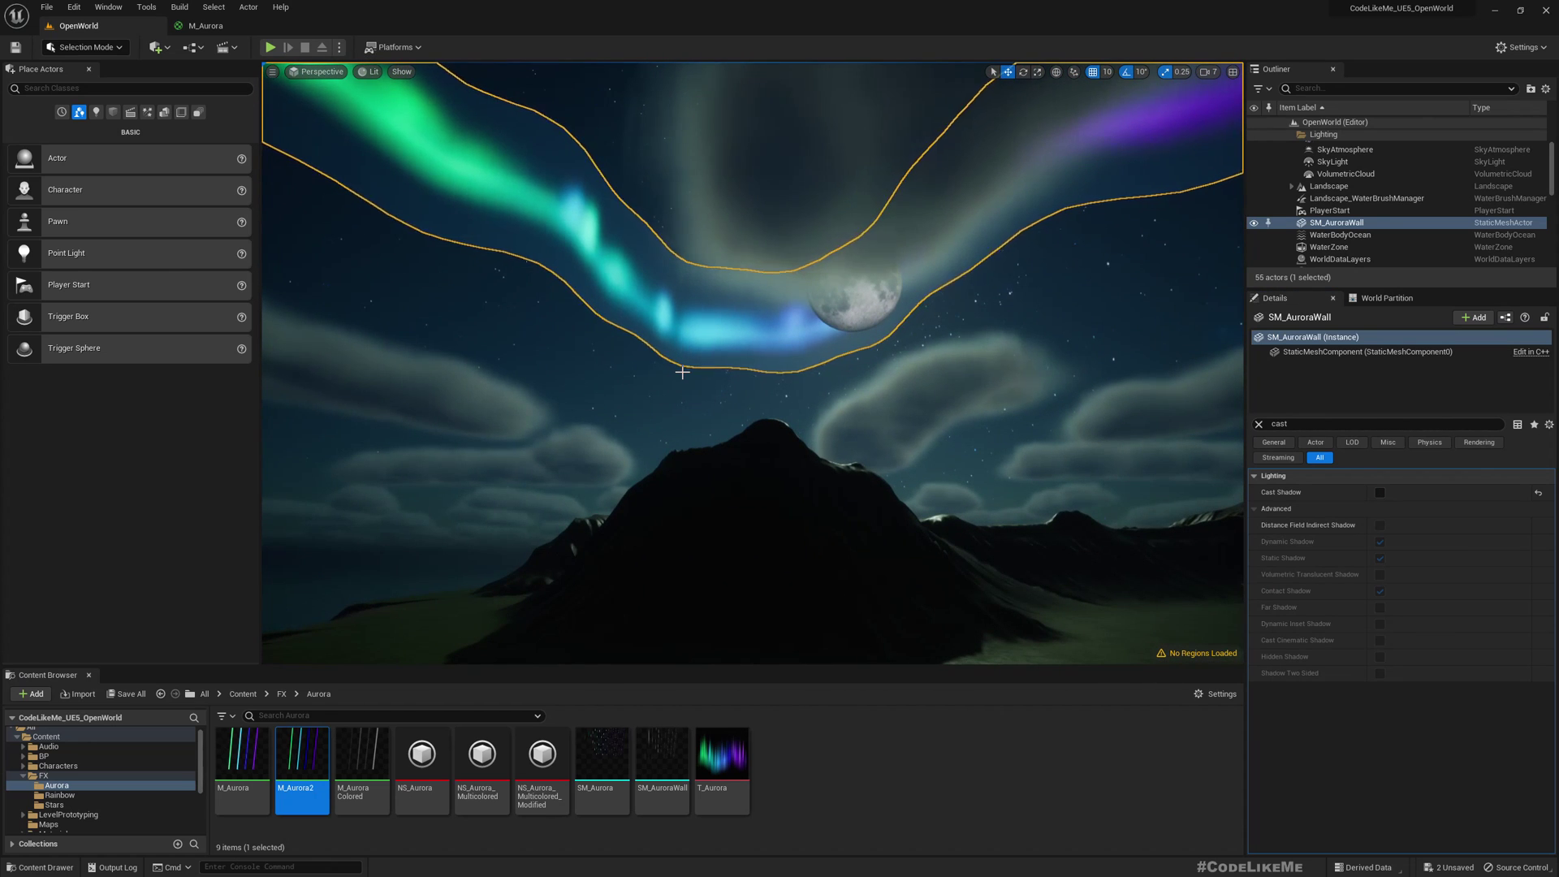
left_click(552, 323)
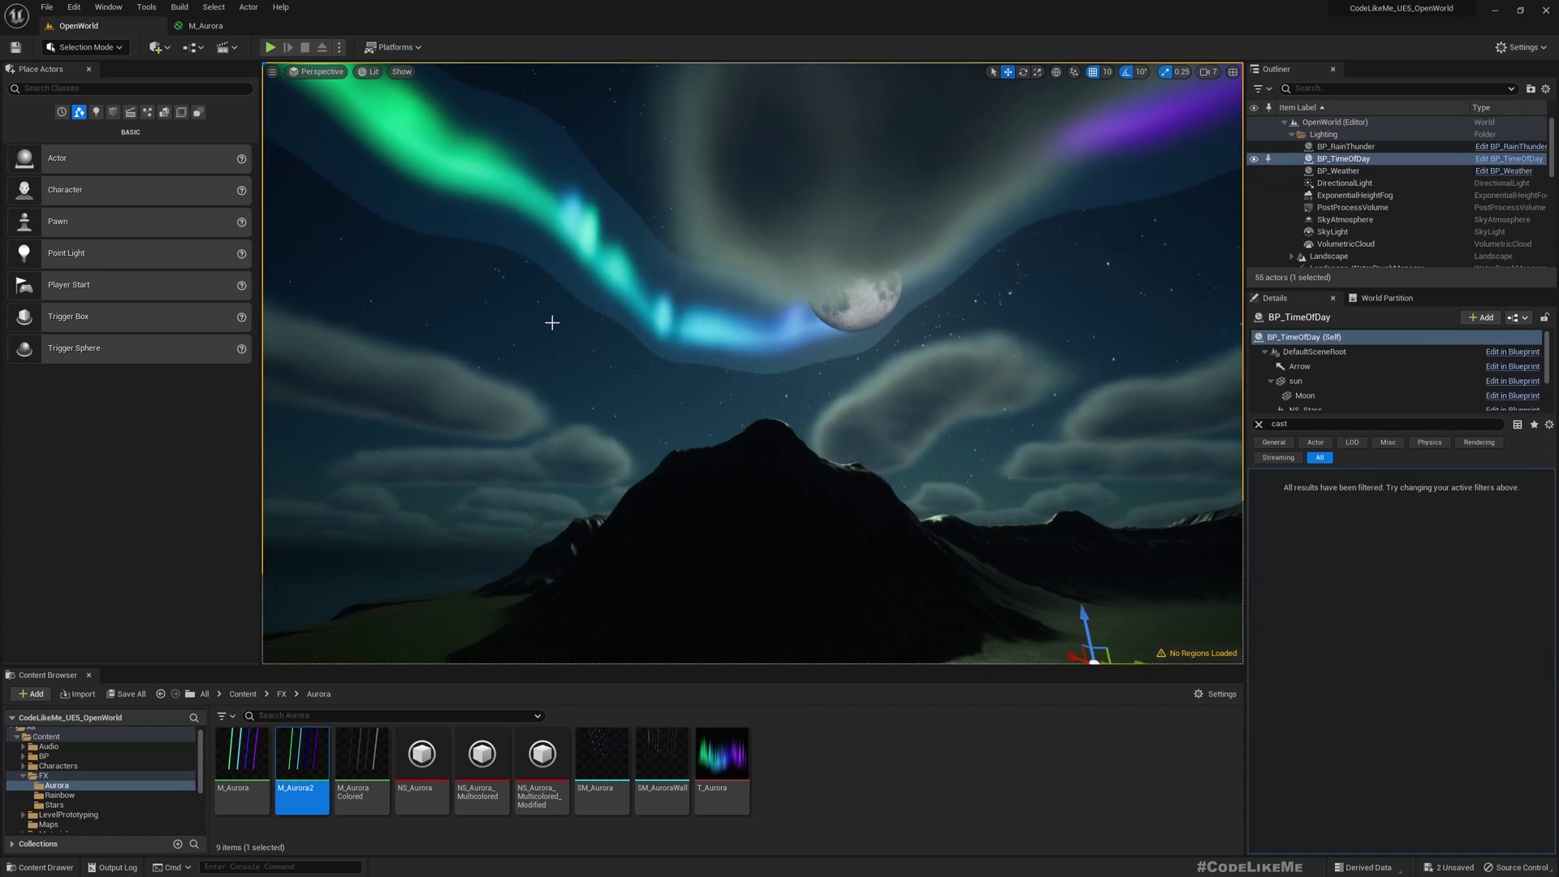
right_click_drag(577, 354, 529, 329)
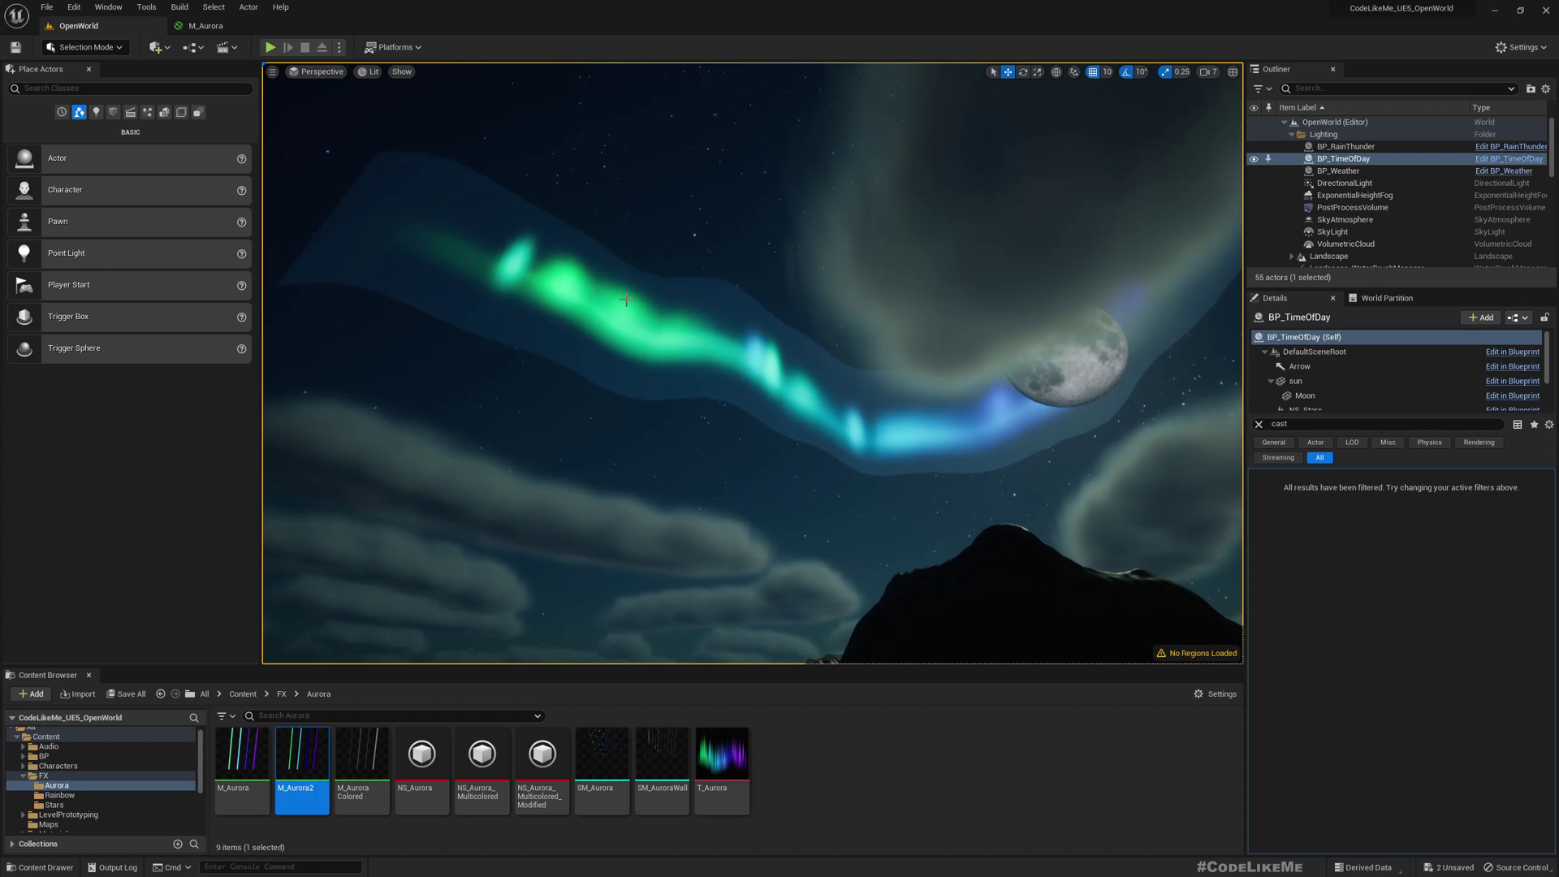
mouse_move(655, 413)
right_mouse_down()
mouse_move(687, 425)
mouse_move(660, 439)
right_mouse_up()
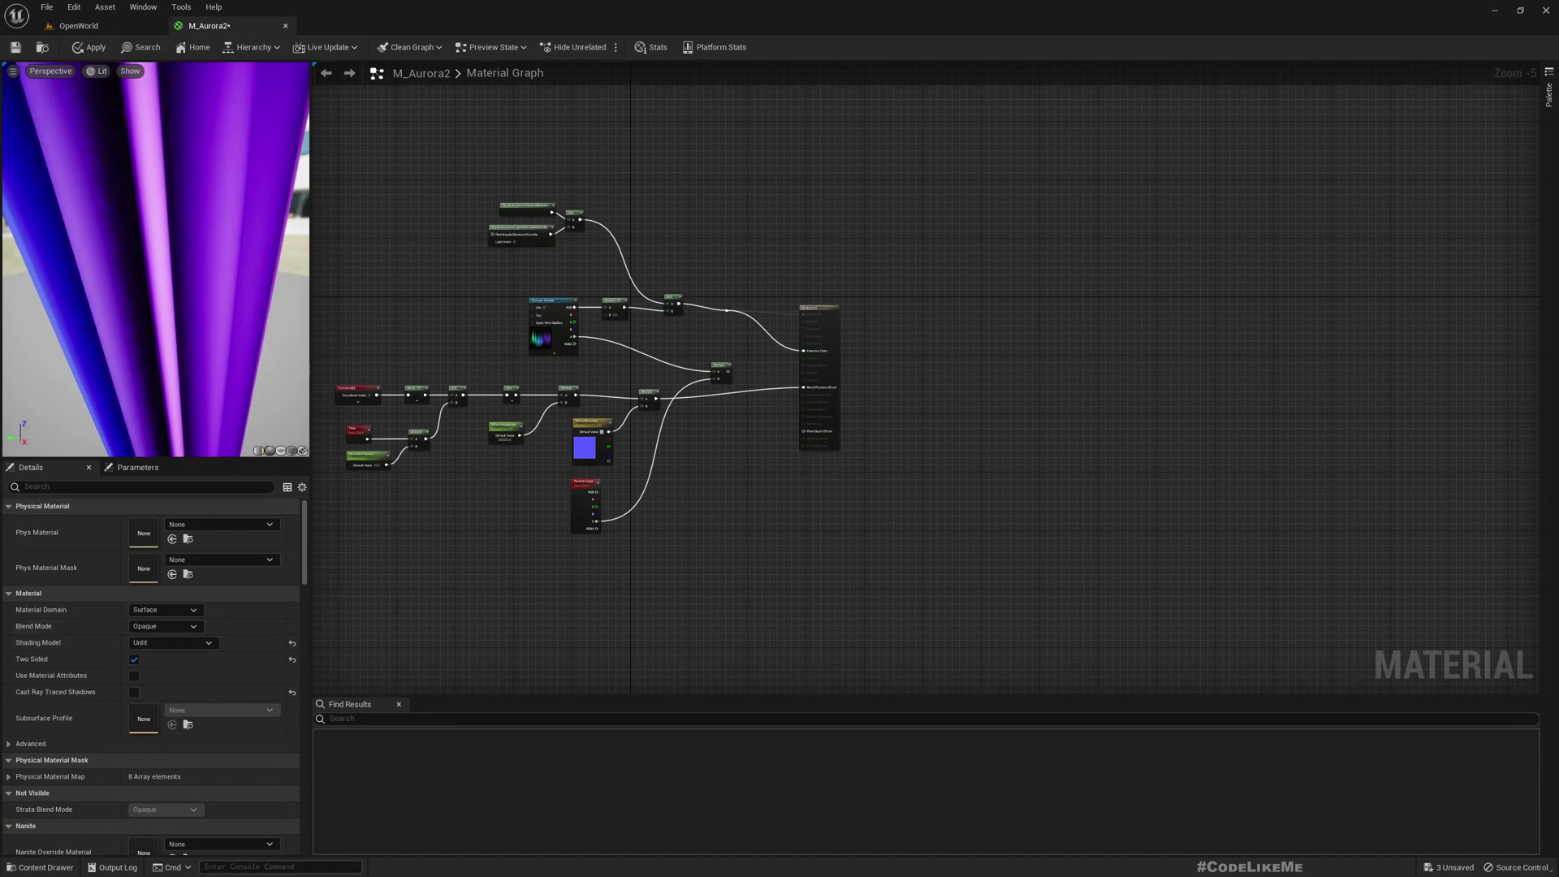
Step: Review M_Aurora2's material property settings, including Usage, Forward Shading and Post Process Material, and return to the OpenWorld level
scroll(220, 604, "down", 3)
scroll(220, 604, "down", 15)
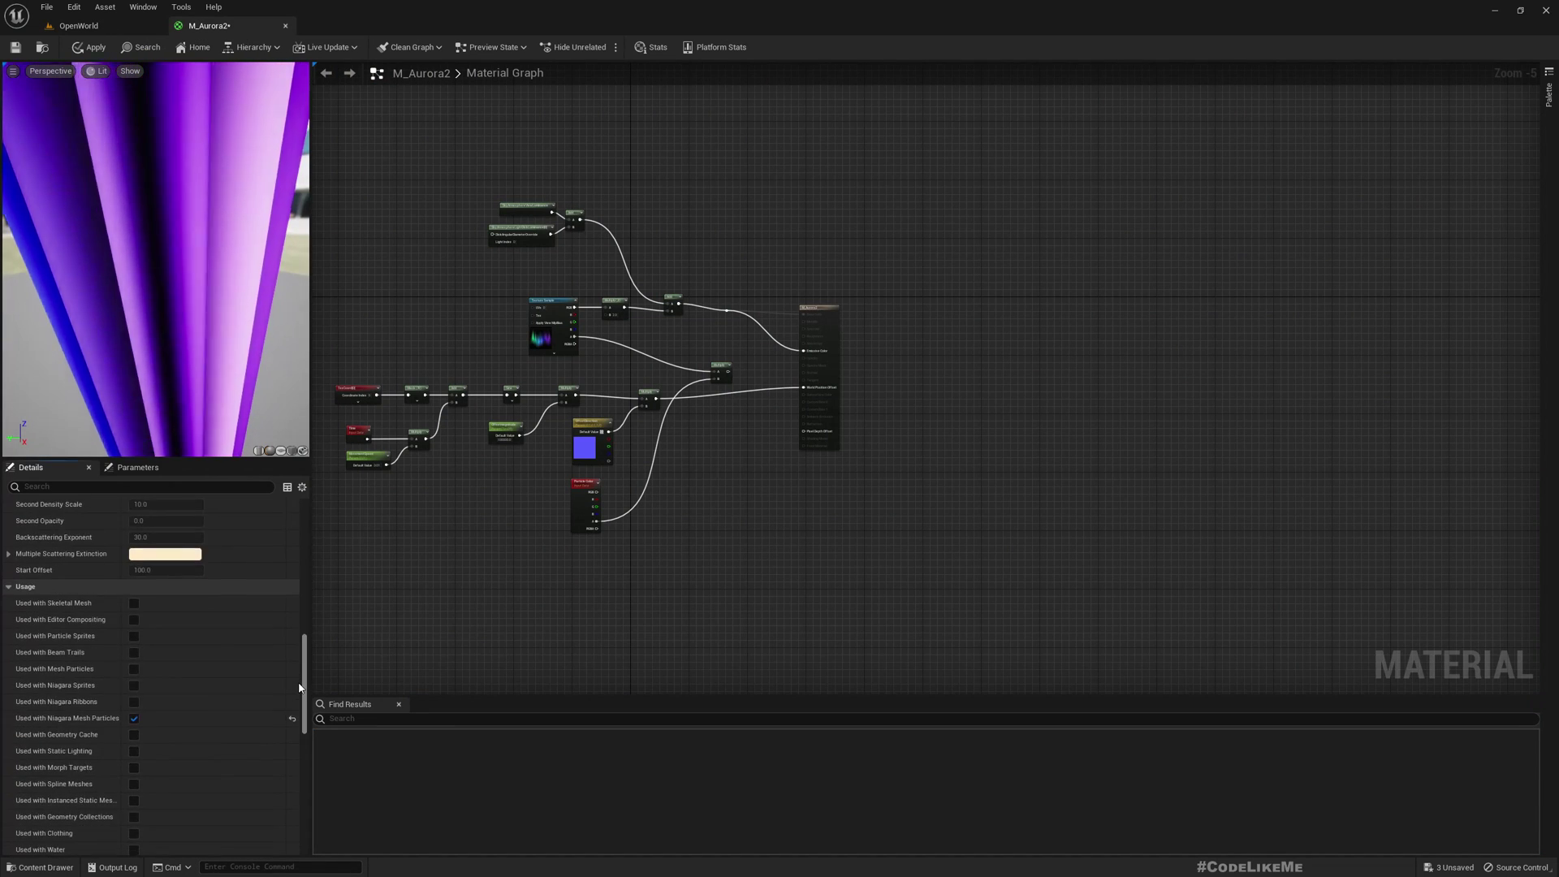
scroll(295, 731, "down", 4)
scroll(292, 768, "down", 5)
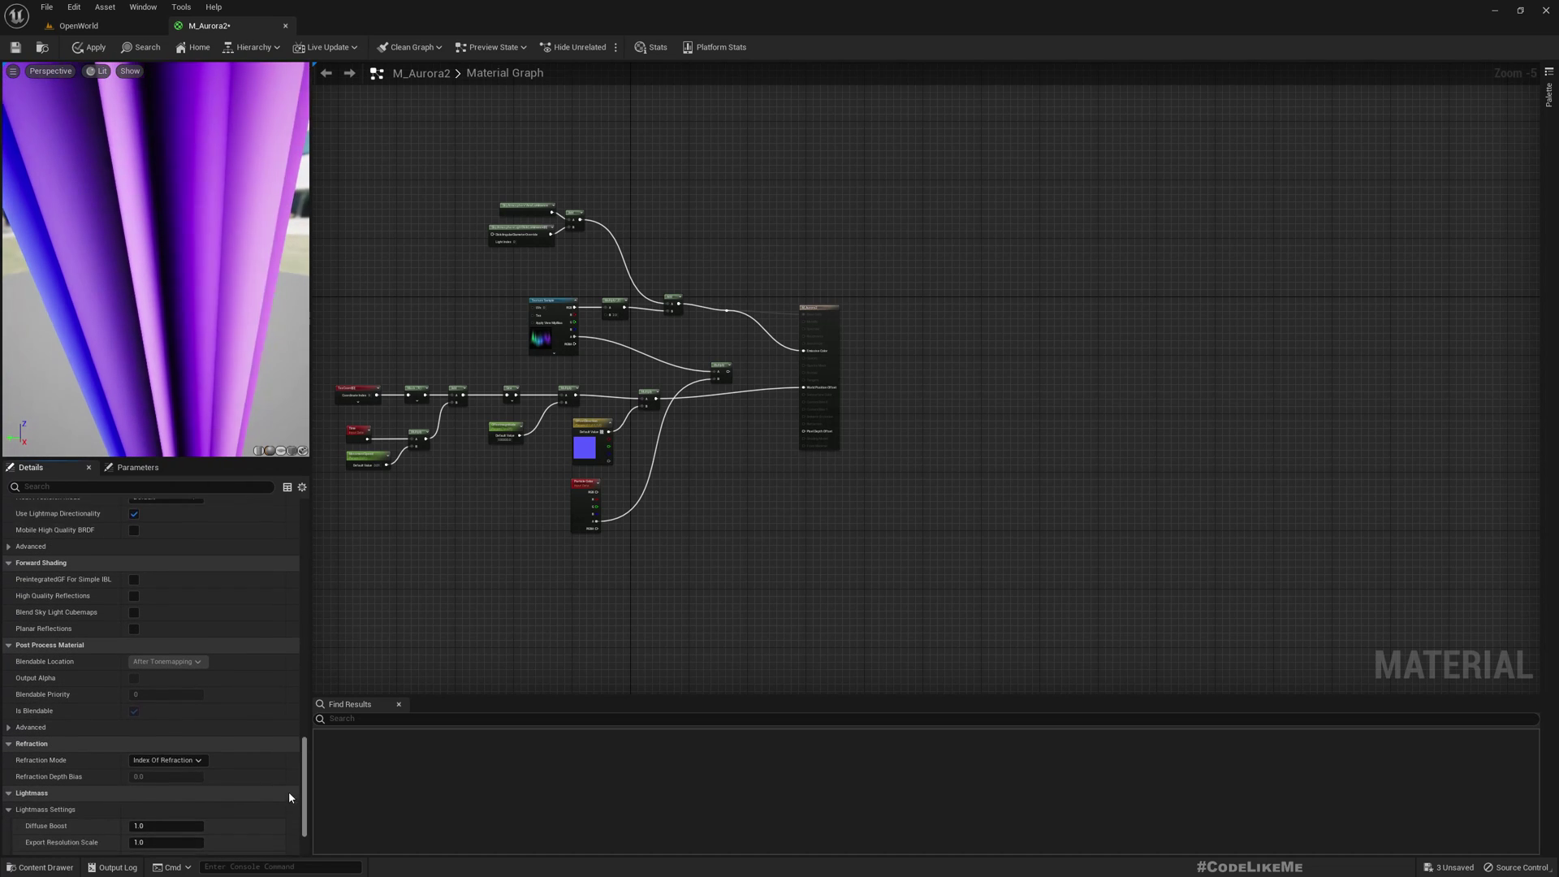
scroll(285, 817, "up", 12)
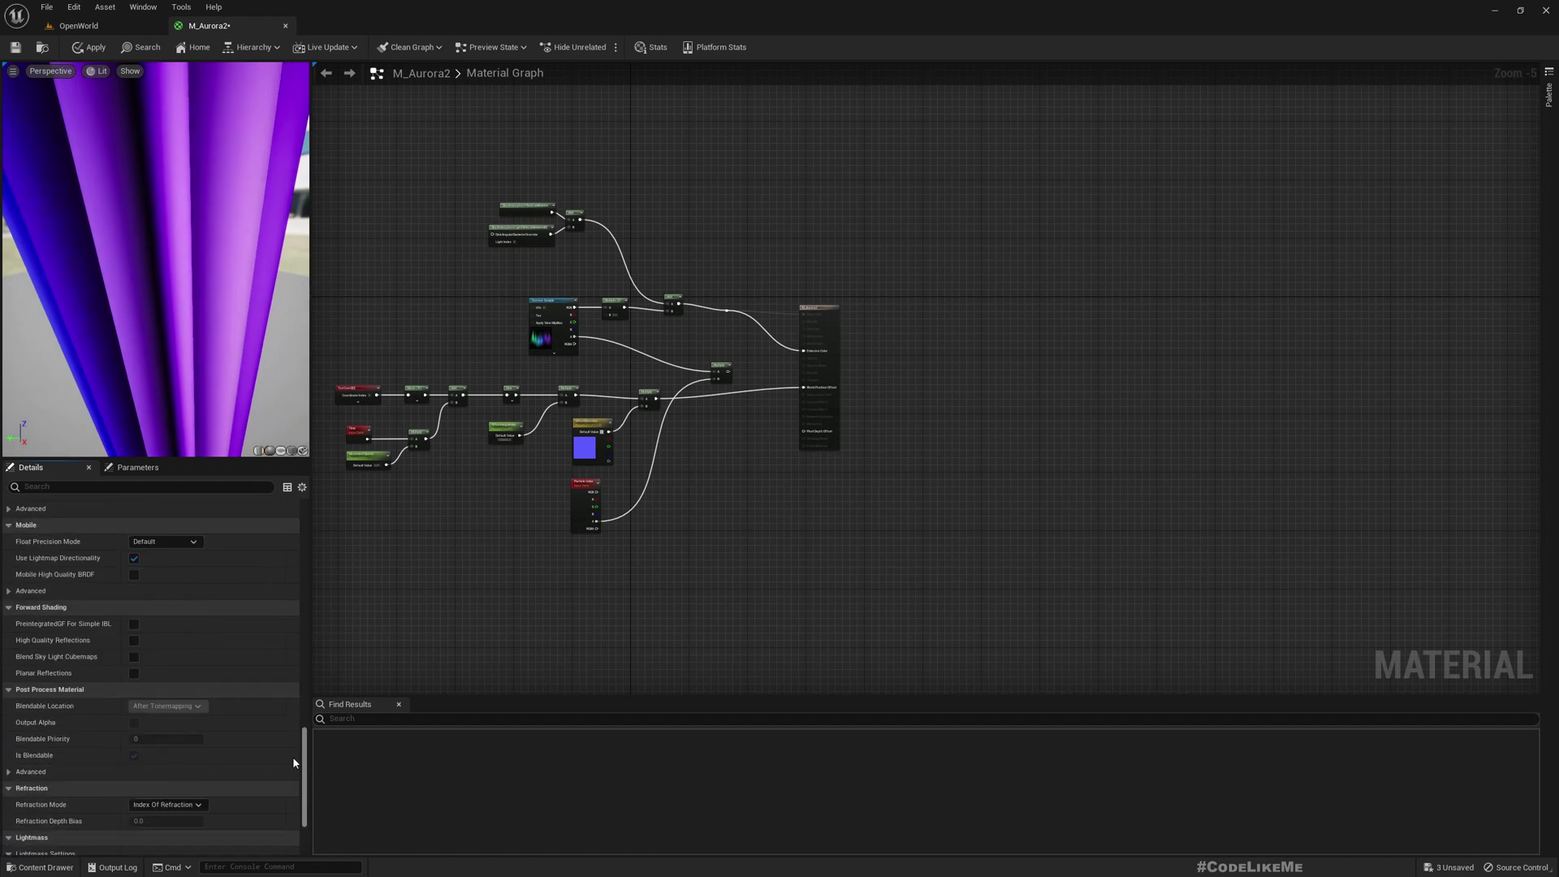
left_click_drag(319, 656, 329, 562)
left_click(101, 26)
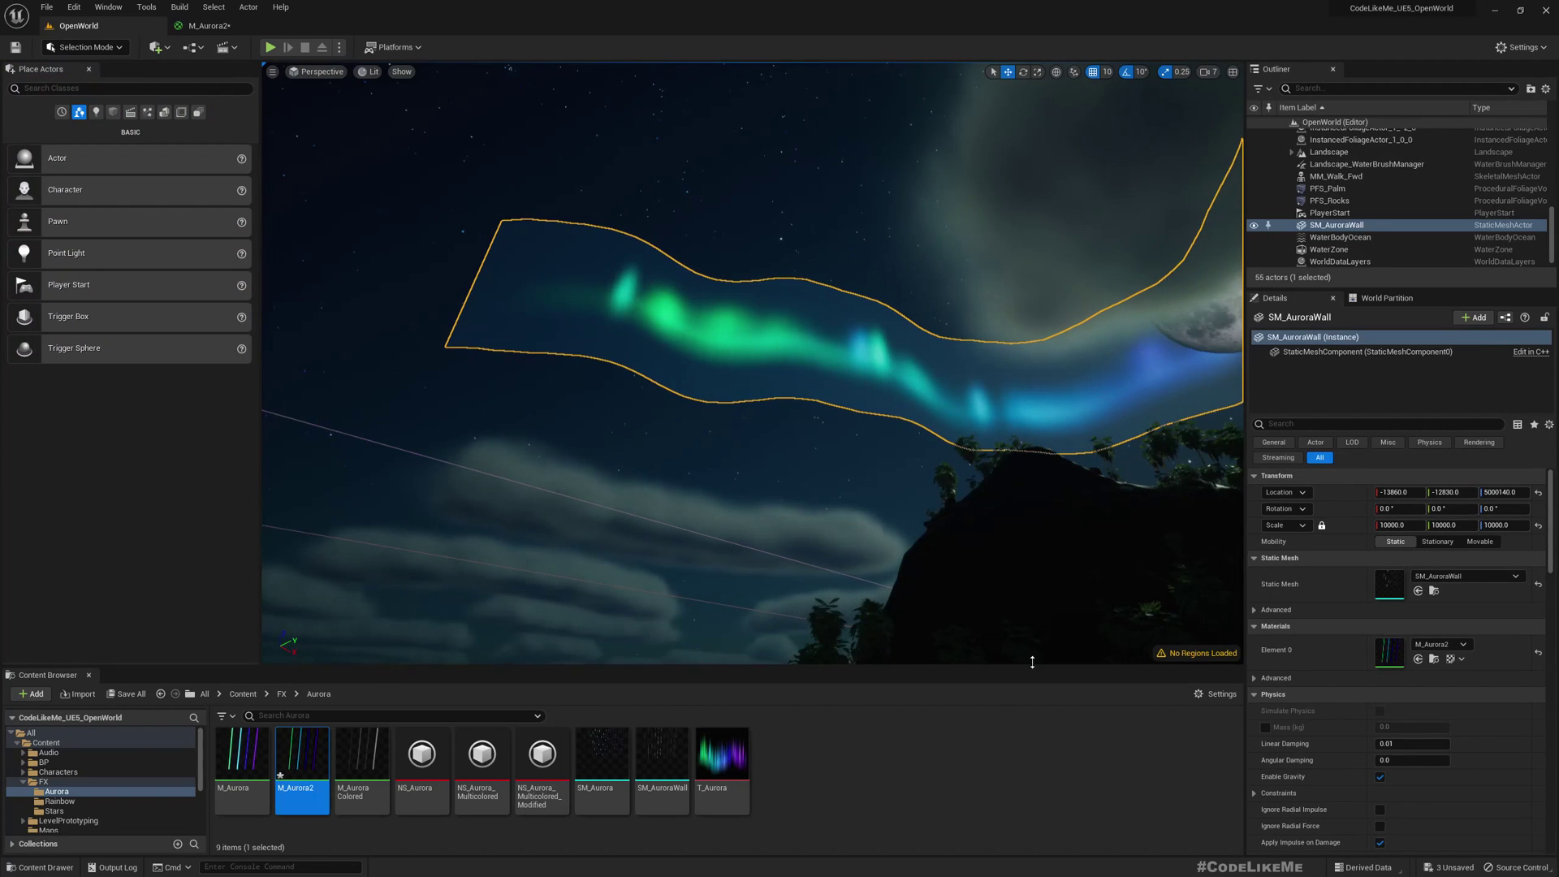
Step: Select the StarSphere component of BP_TimeOfDay and open its material instance's parent material, M_SimpleSkyDome
left_click(556, 451)
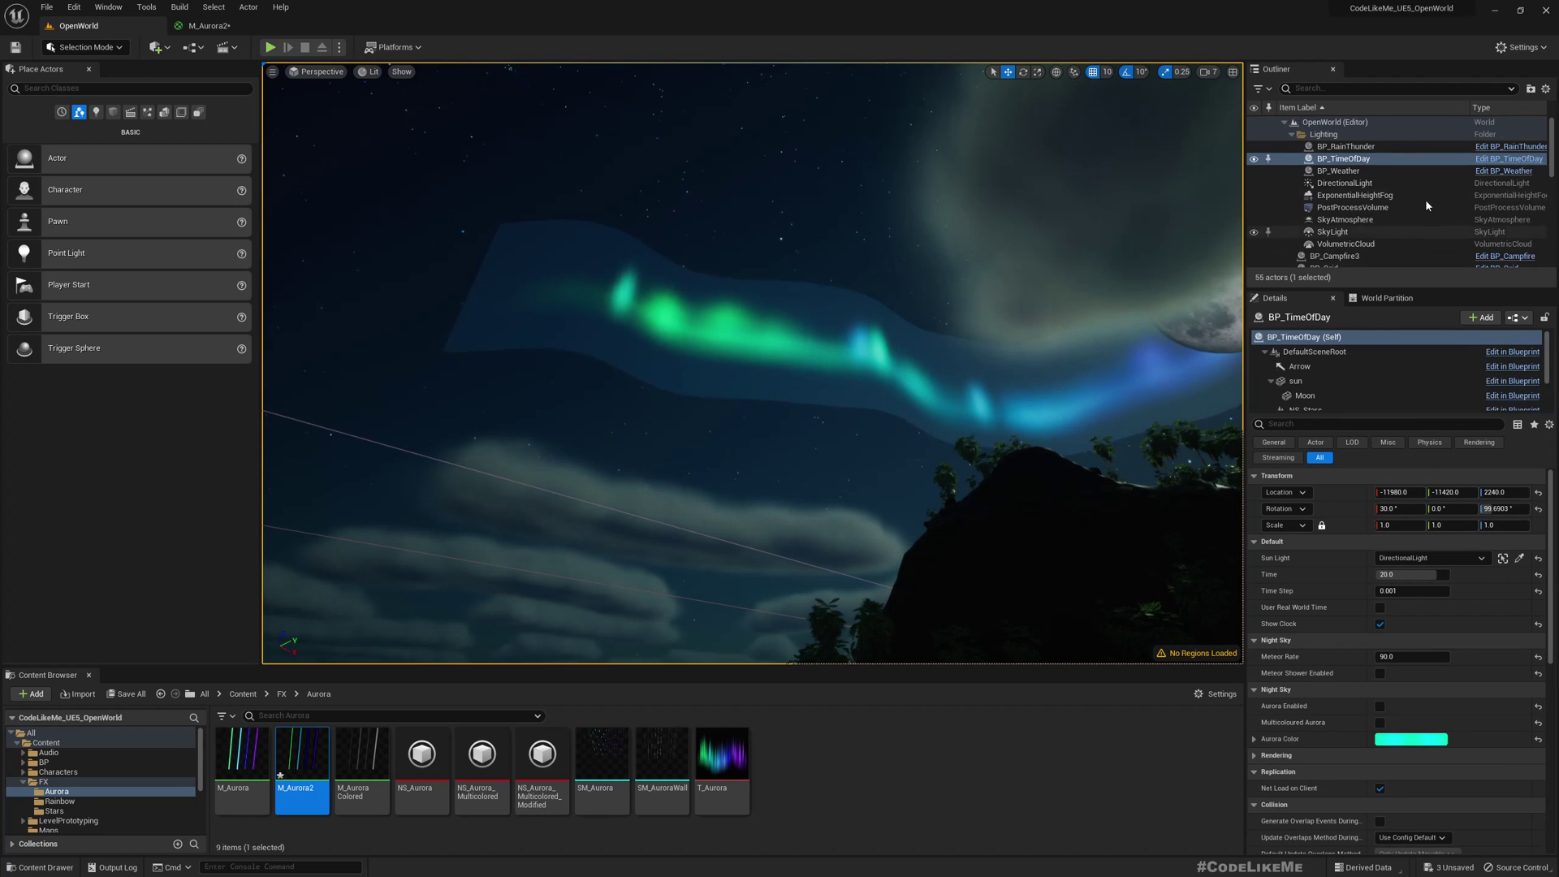
scroll(1338, 401, "down", 2)
left_click(1322, 405)
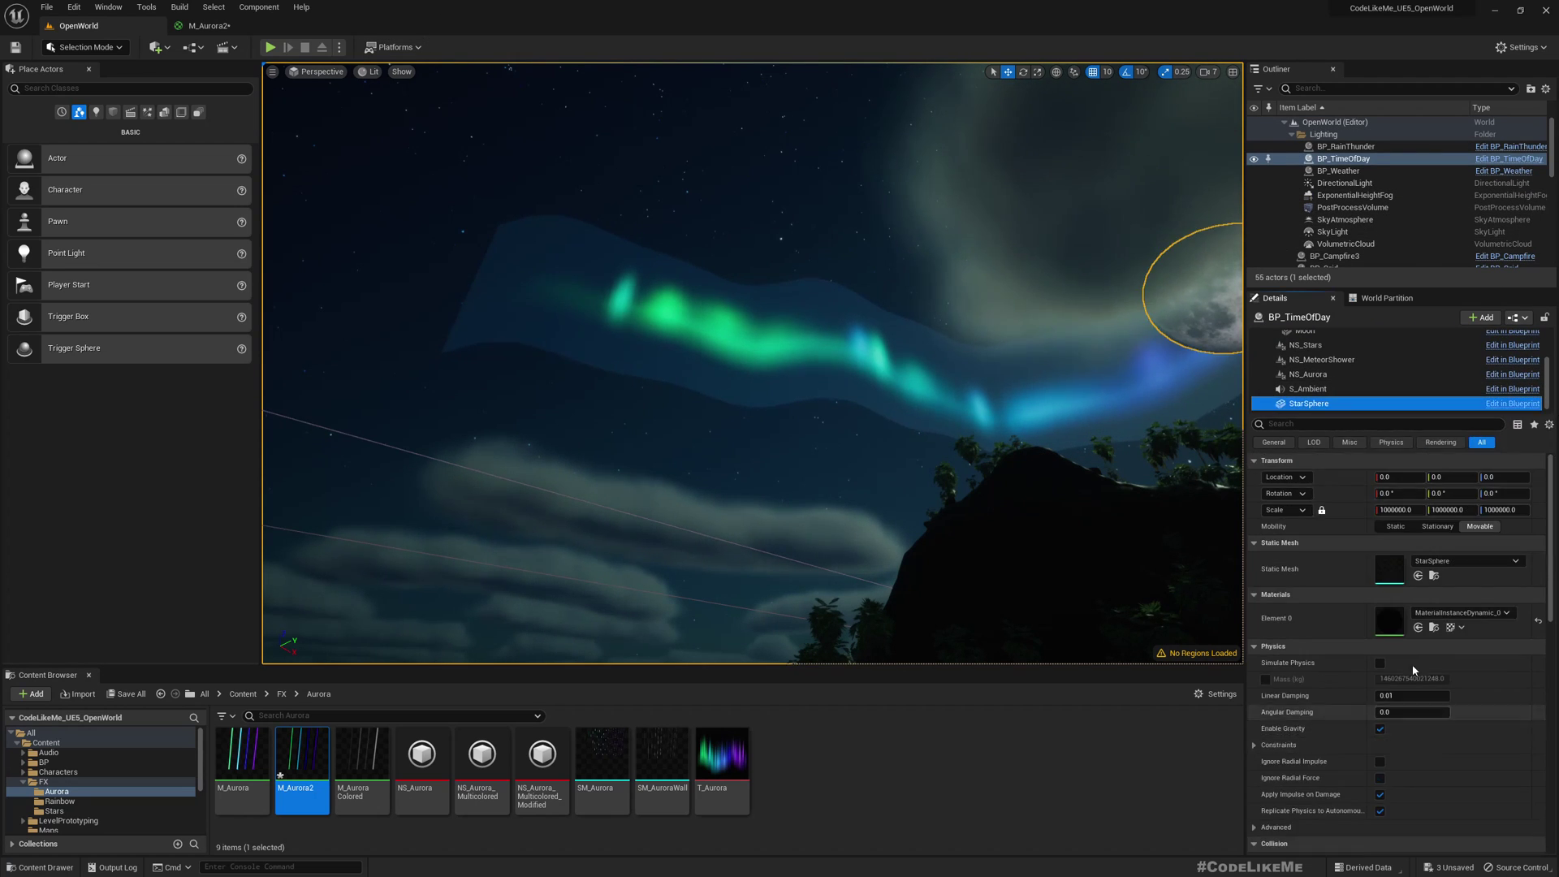
left_click(1434, 630)
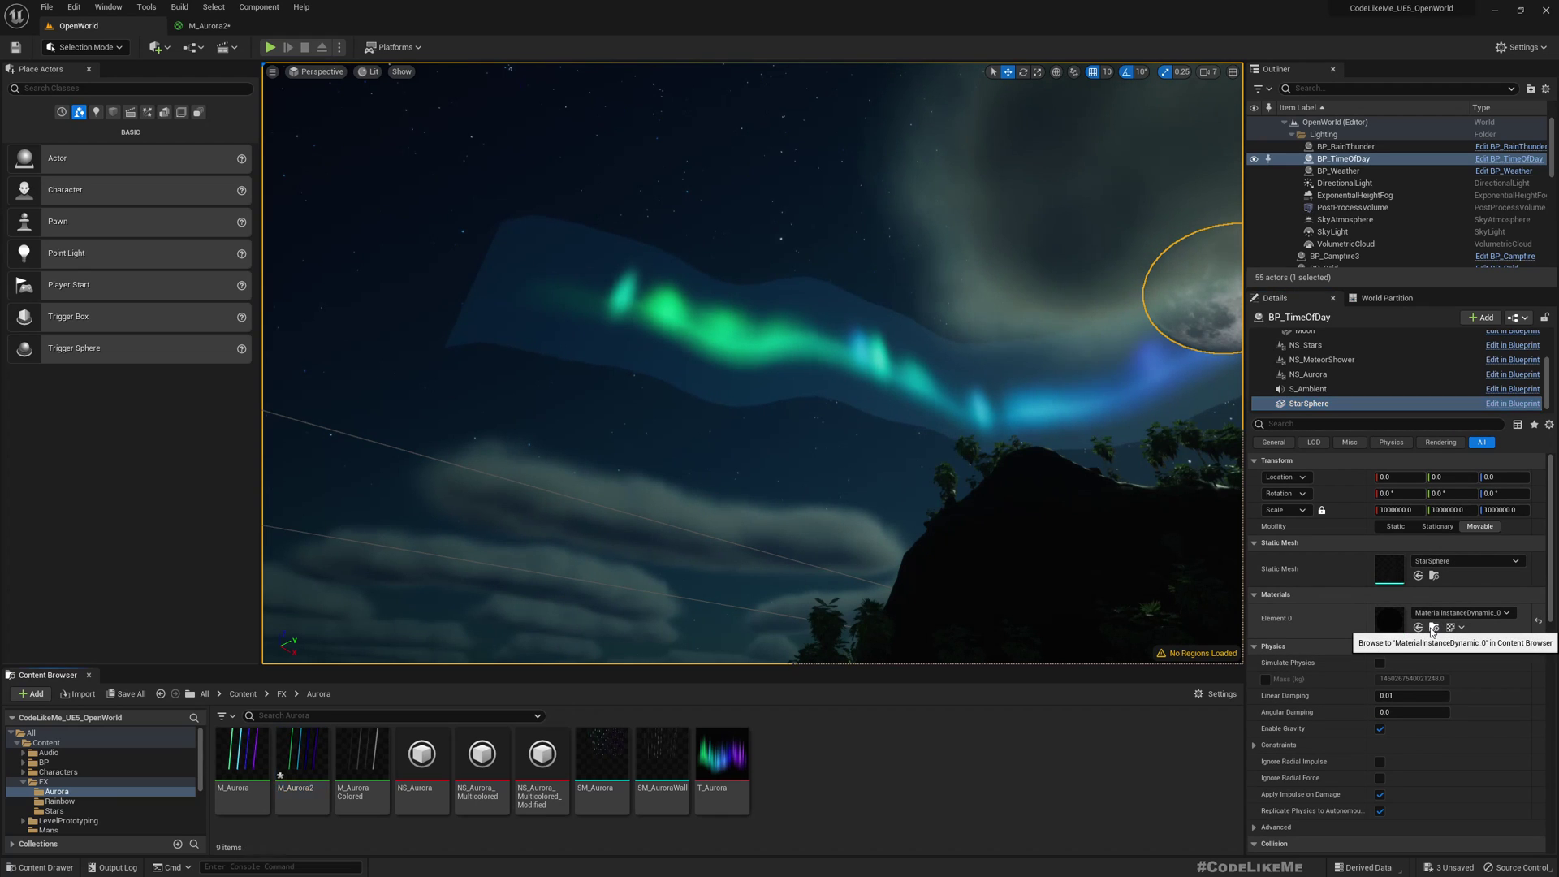
double_click(1397, 624)
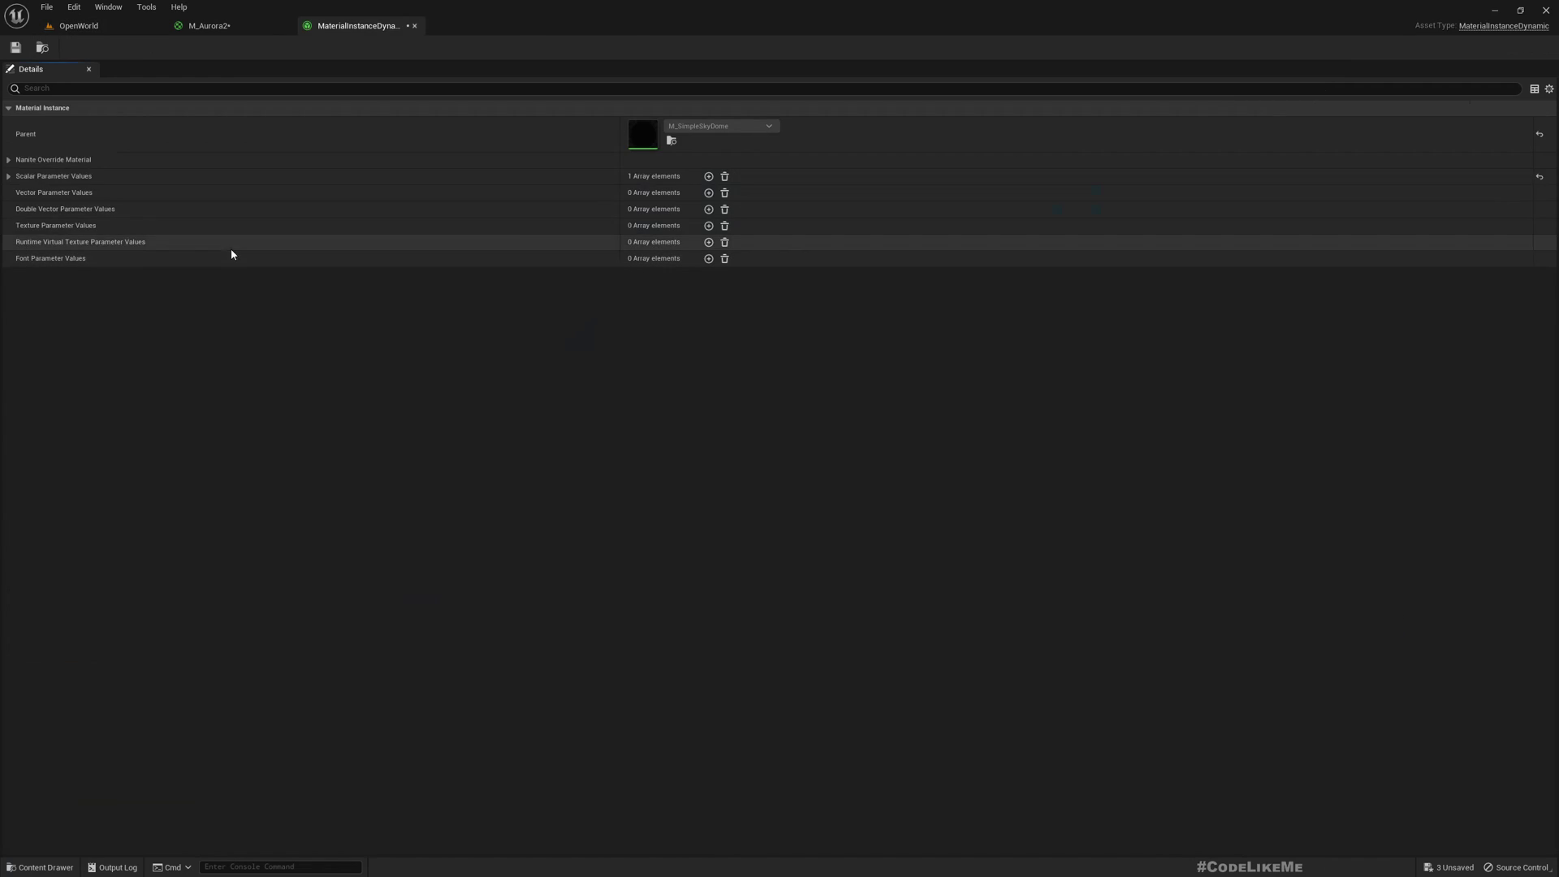
double_click(642, 141)
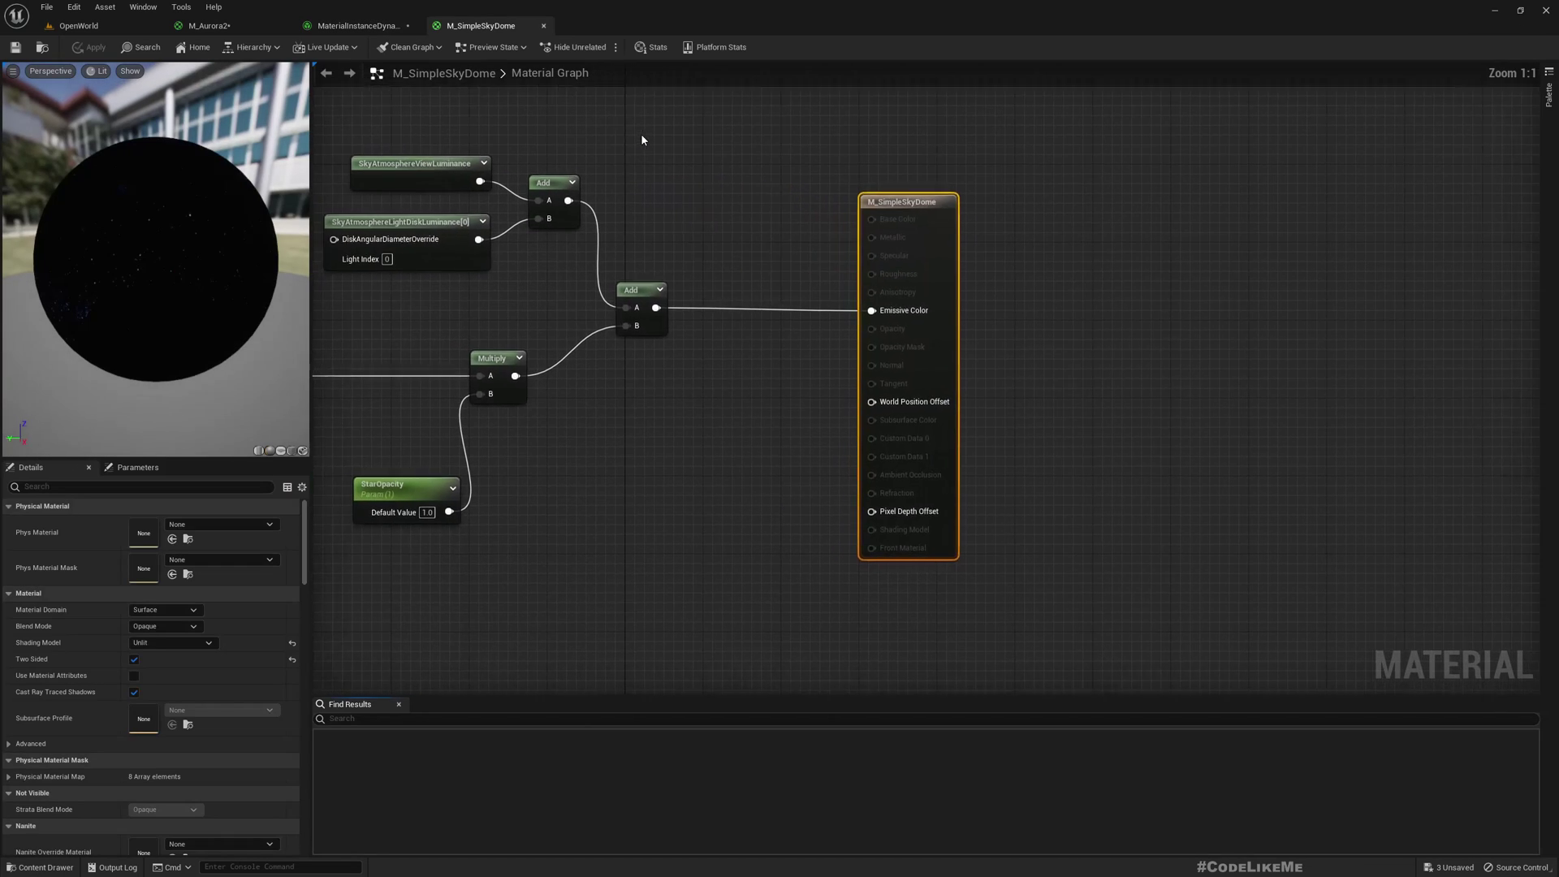
Step: Copy M_SimpleSkyDome into the FX/Aurora folder and rename the copy M_SimpleSkyDome_Aurora
left_click(44, 49)
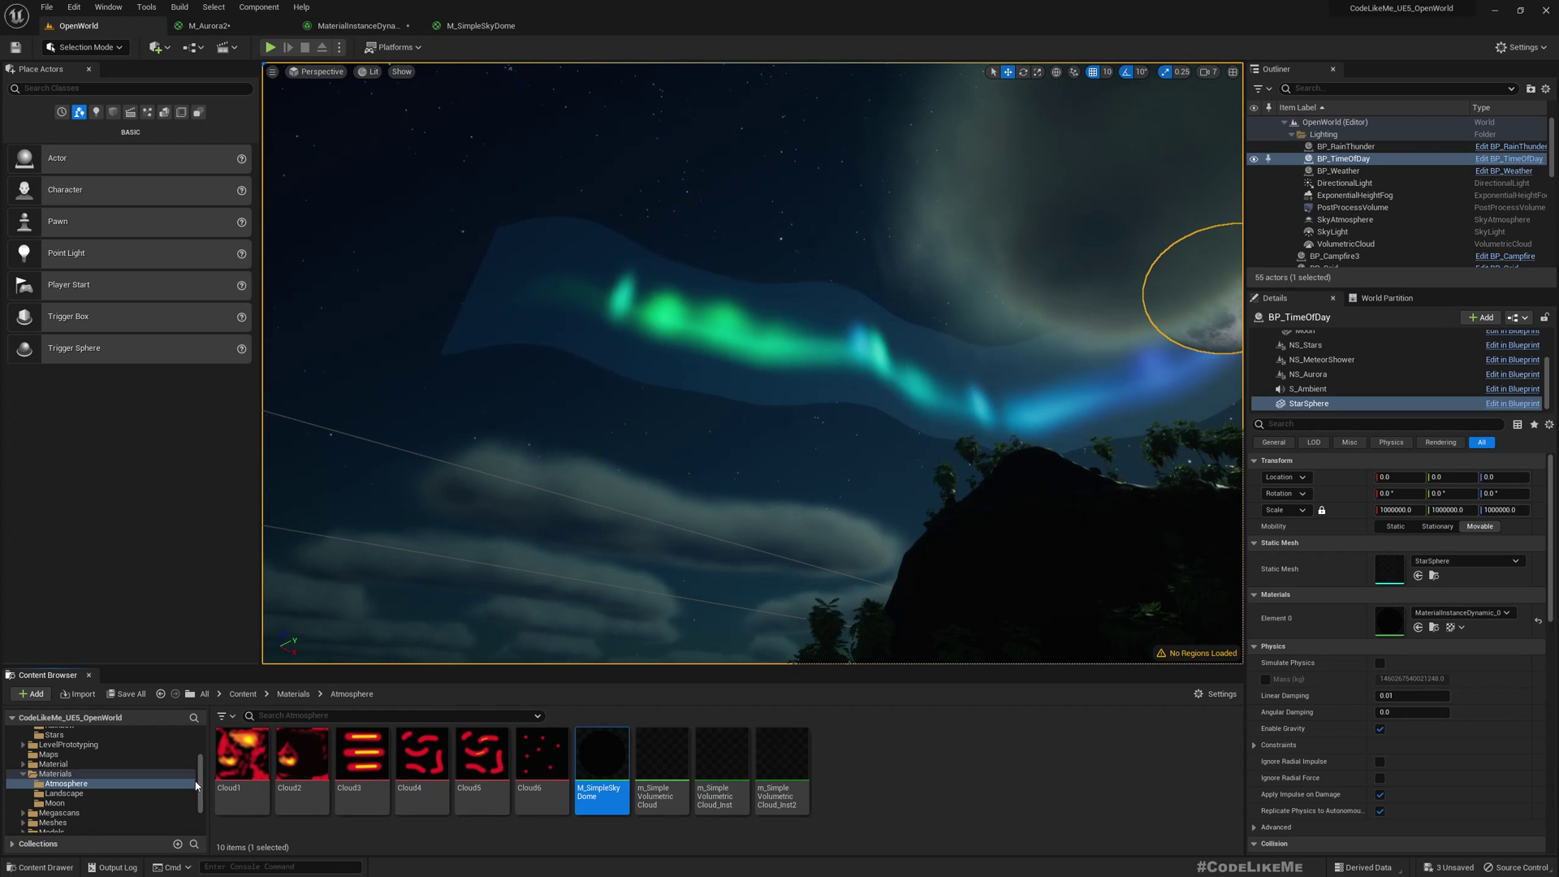
scroll(196, 786, "up", 3)
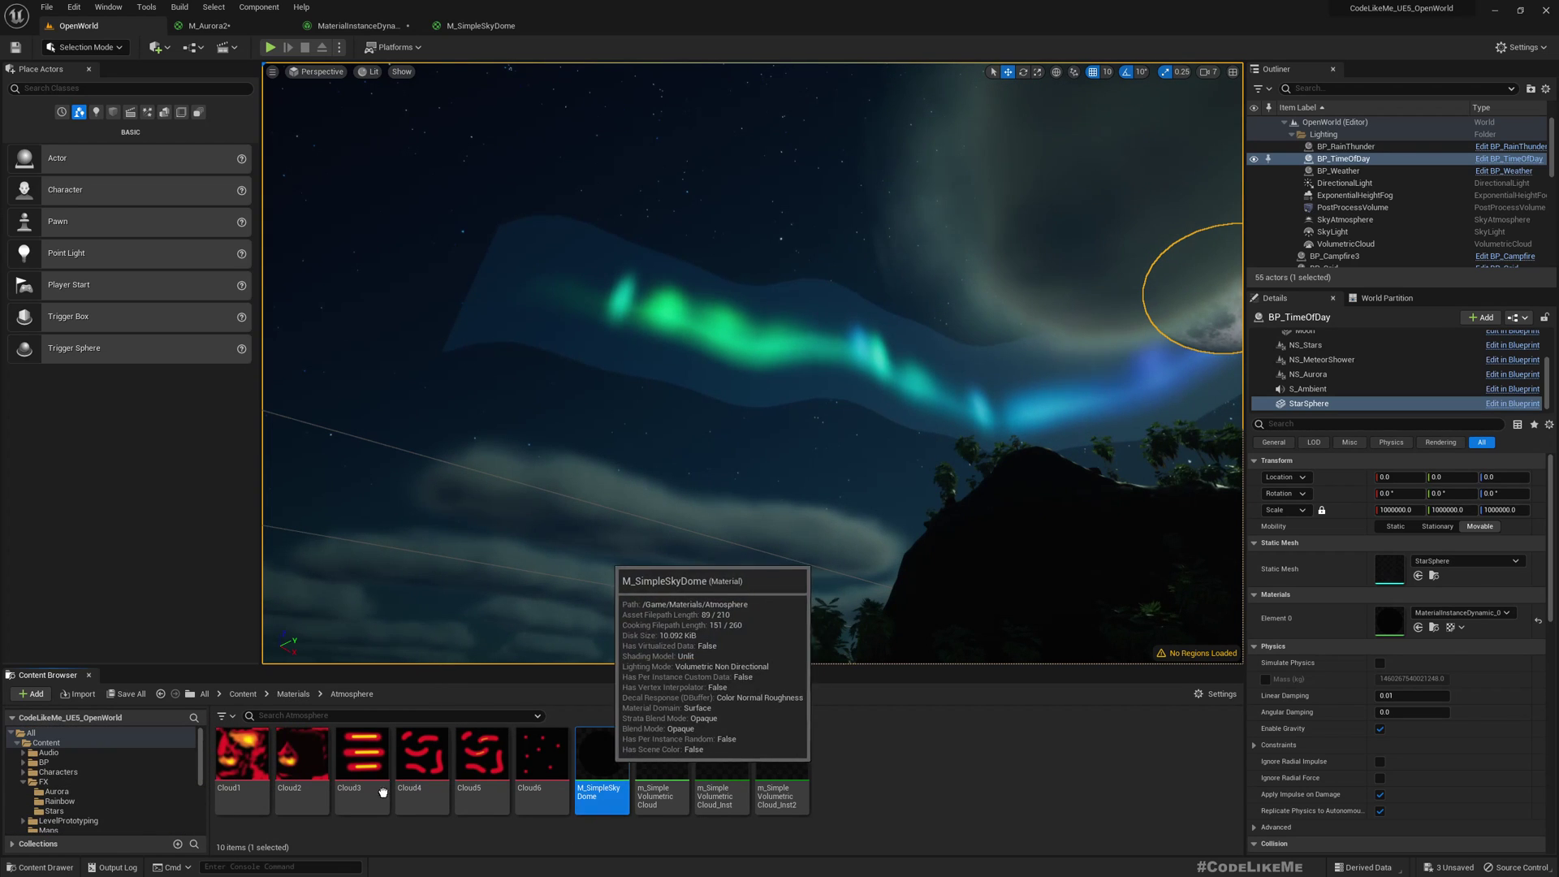
left_click_drag(383, 792, 65, 800)
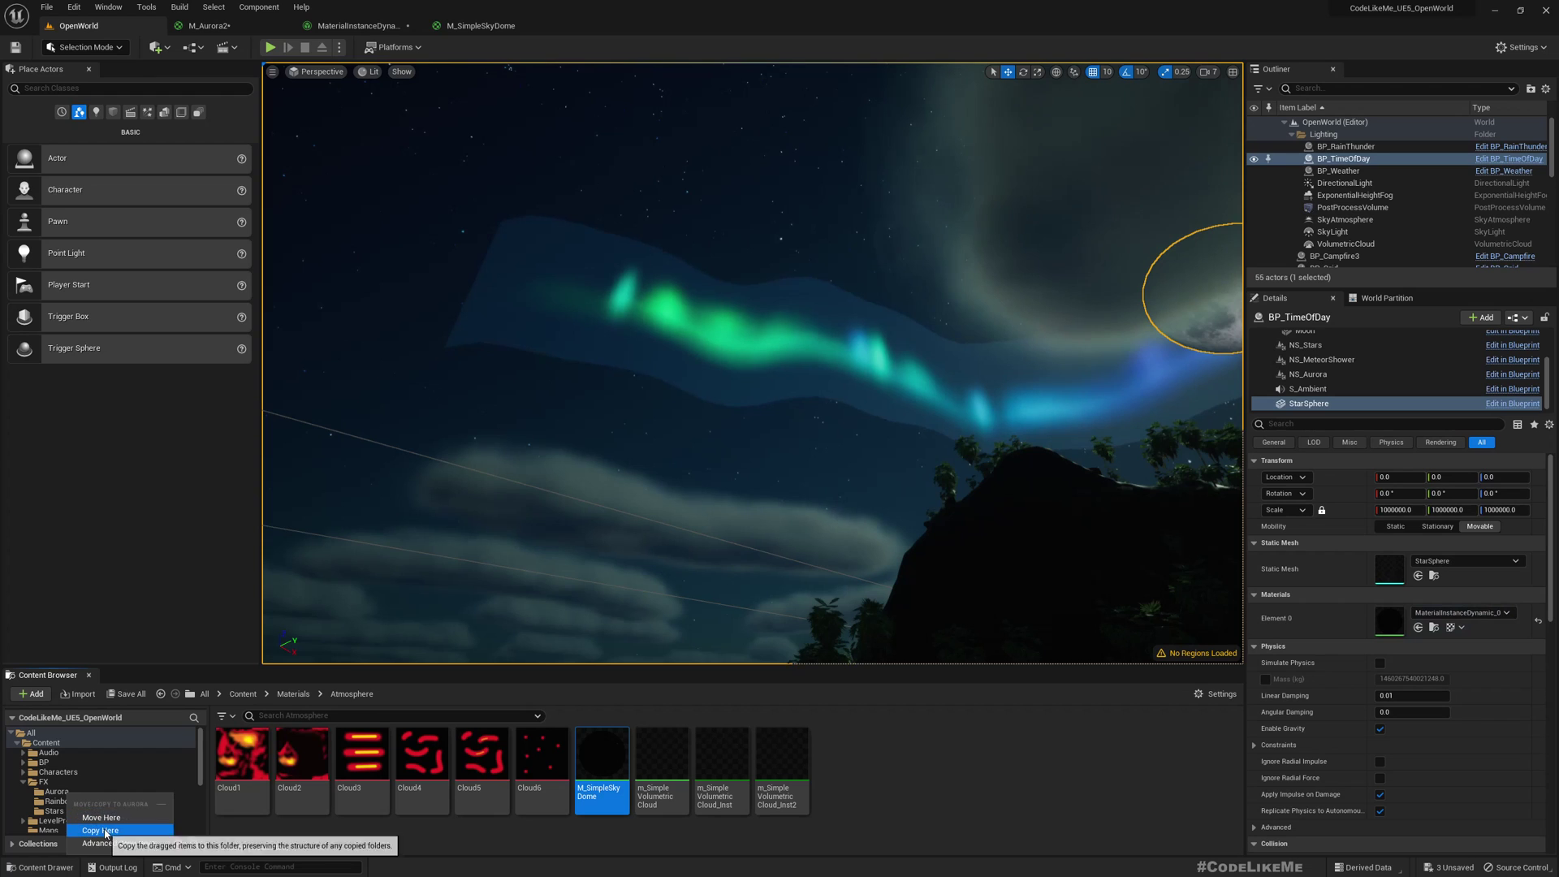
left_click(49, 830)
left_click(86, 791)
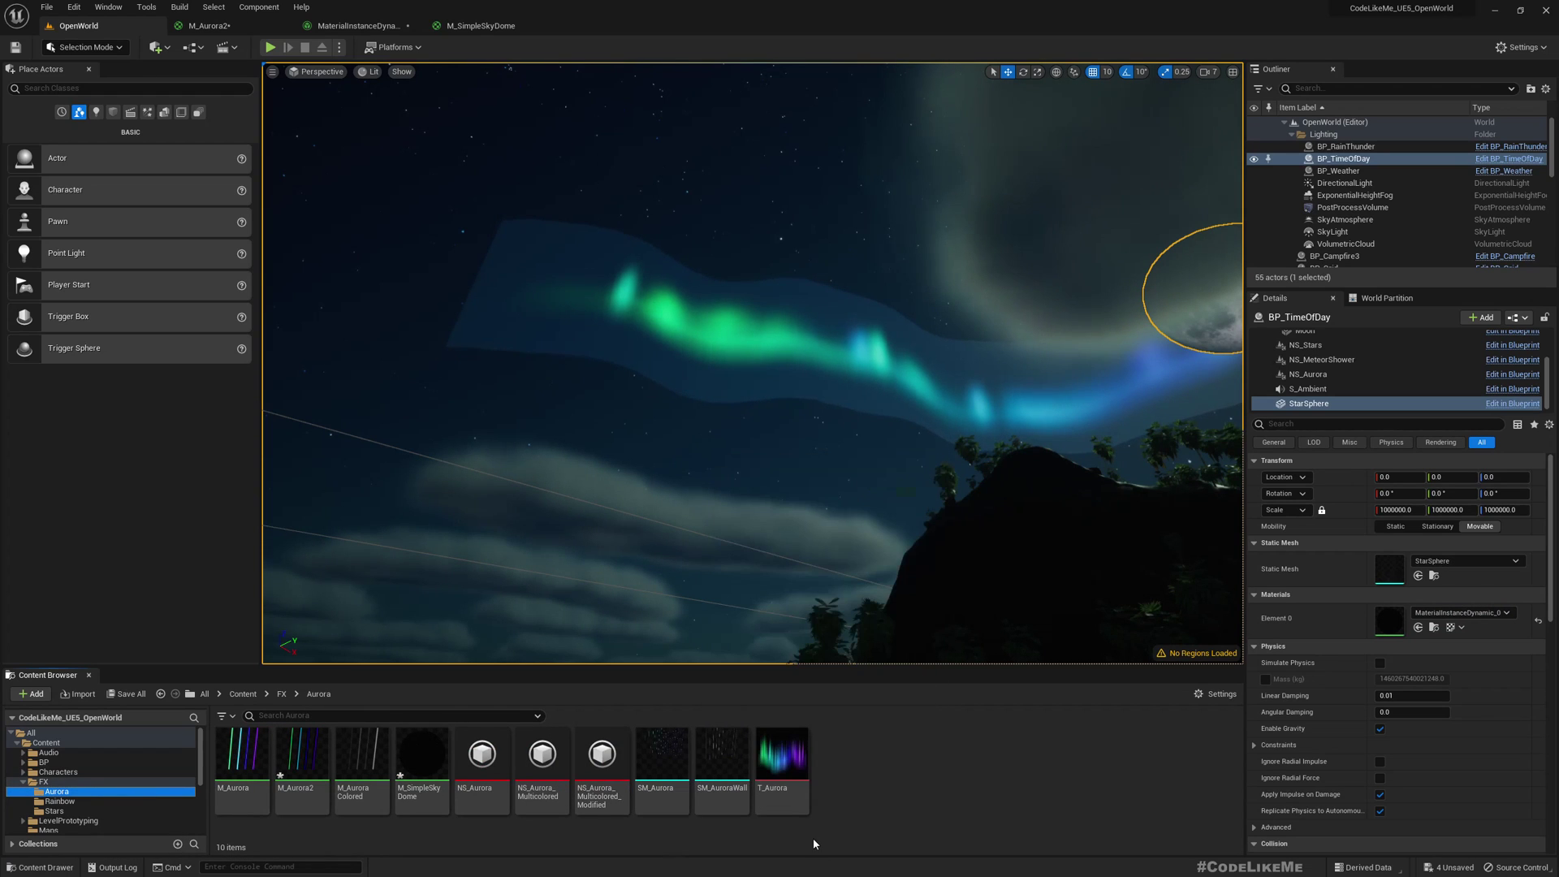
left_click(423, 760)
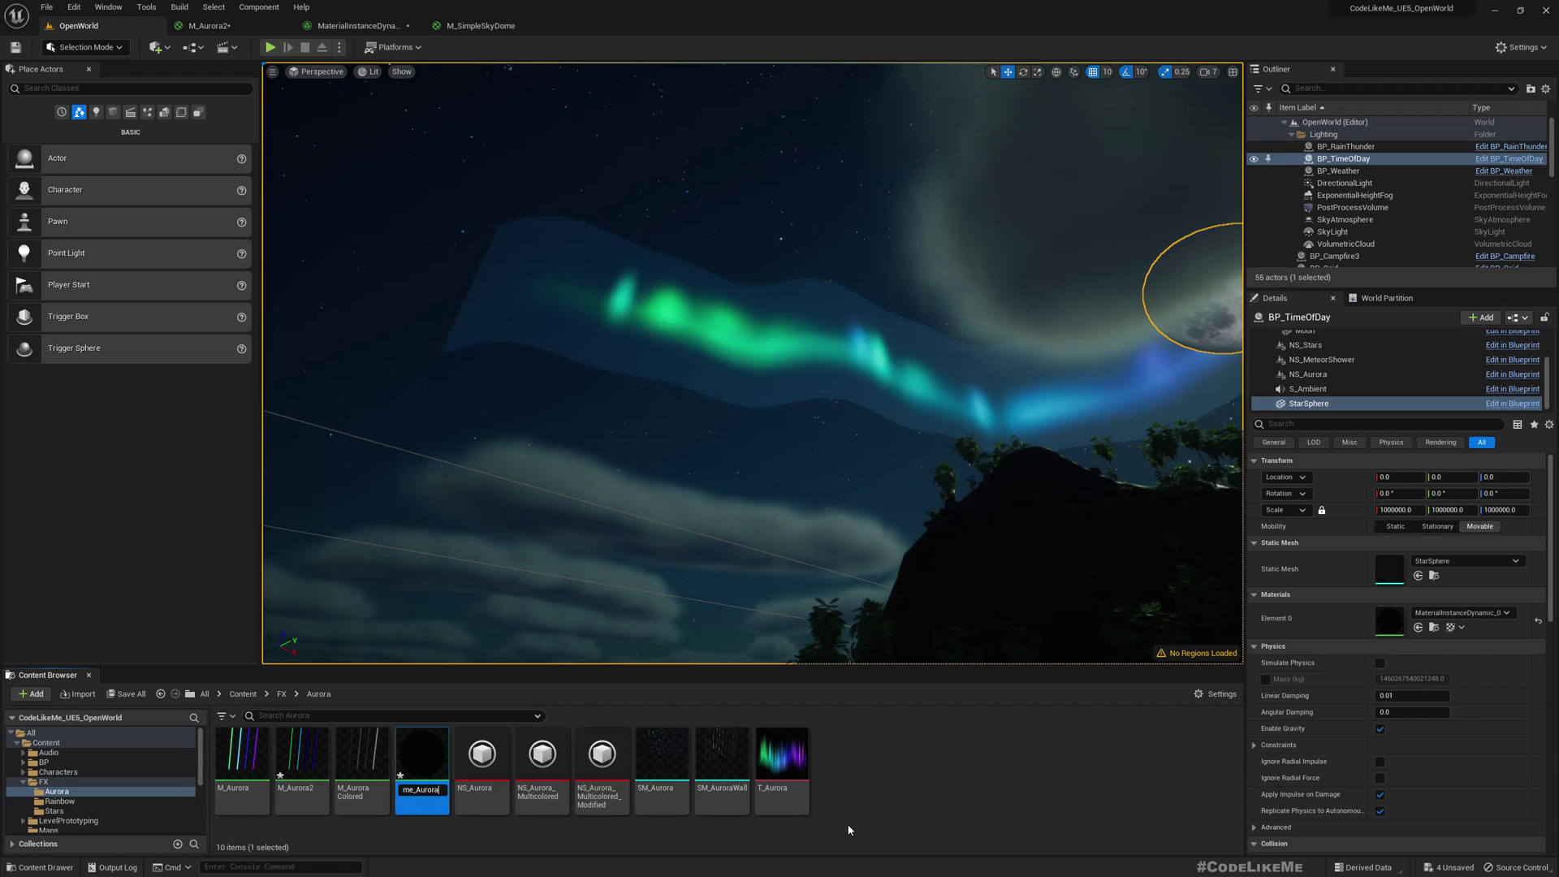
key("Return")
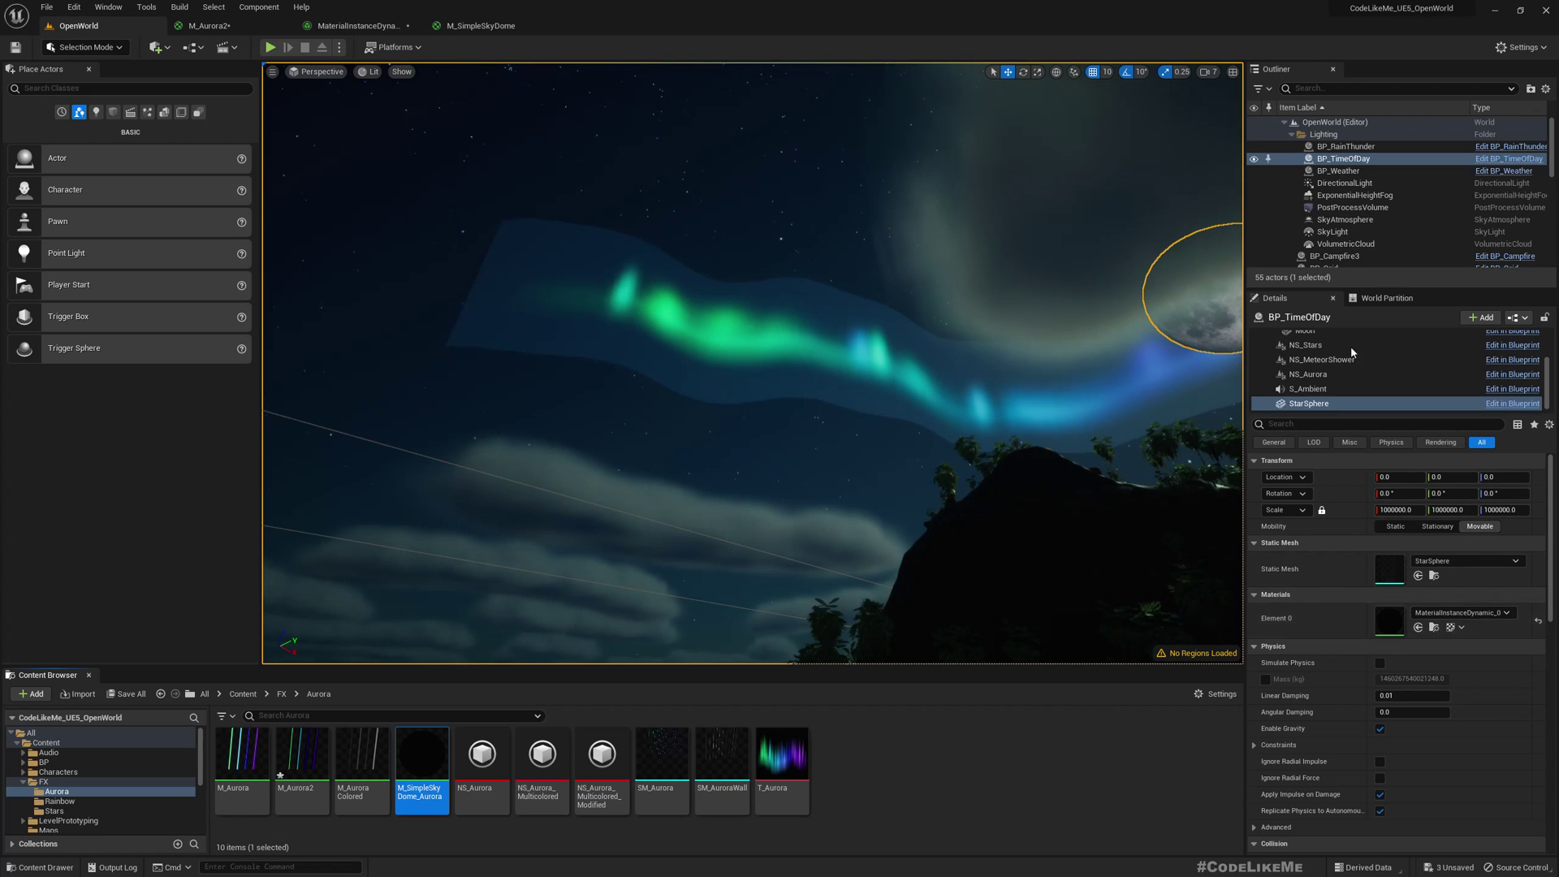
Step: Assign M_SimpleSkyDome_Aurora to SM_AuroraWall, open the material, and inspect how the wall blends with the night sky
left_click(597, 313)
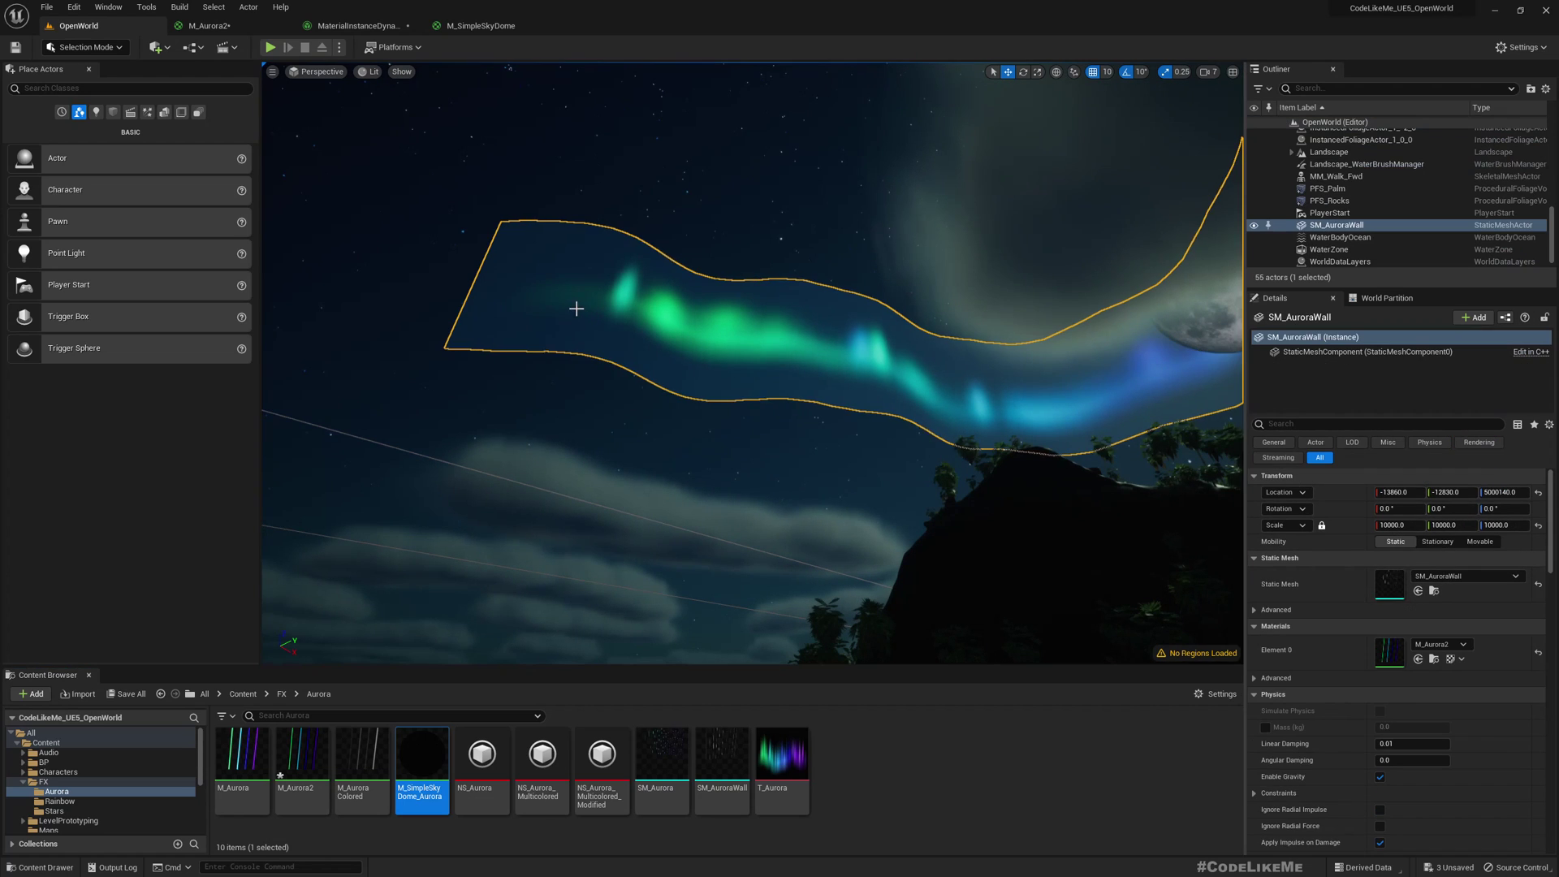
left_click(1419, 660)
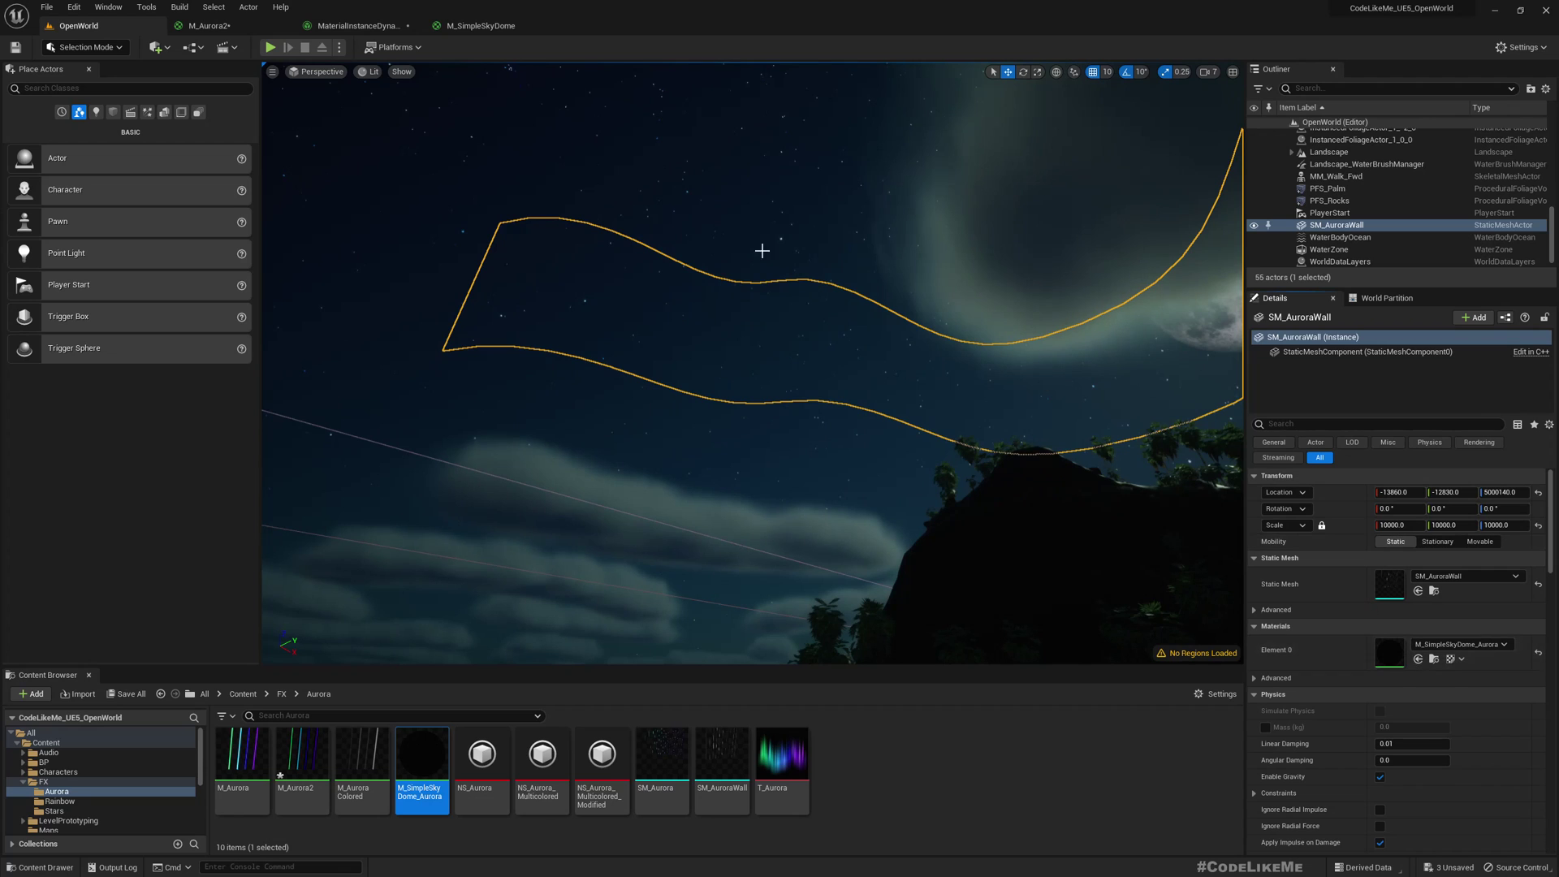
left_click(514, 266)
left_click(764, 311)
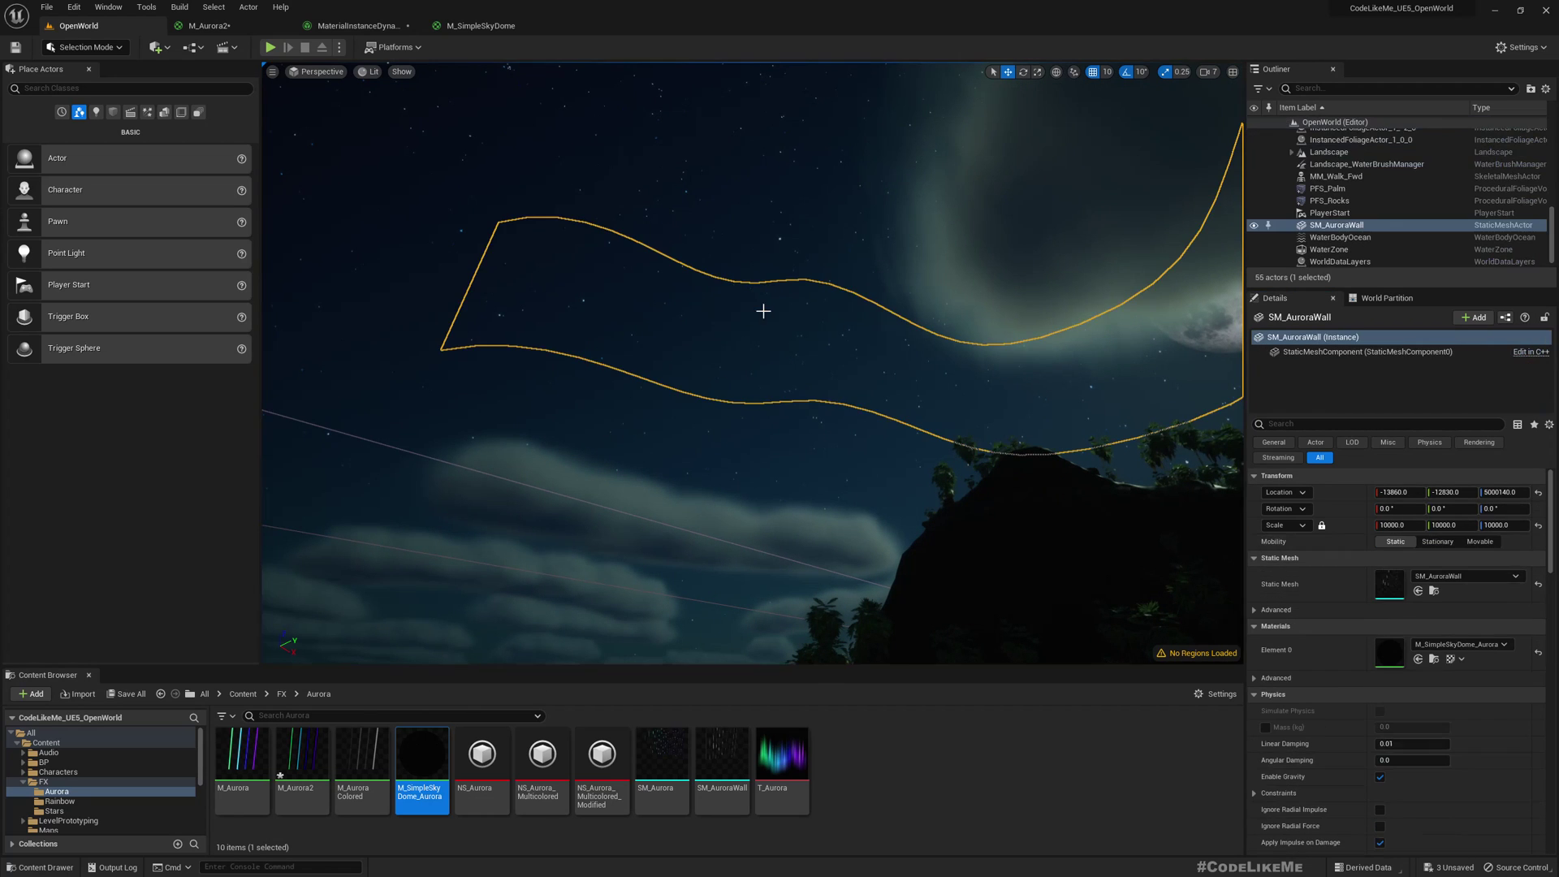
left_click(576, 170)
left_click(734, 340)
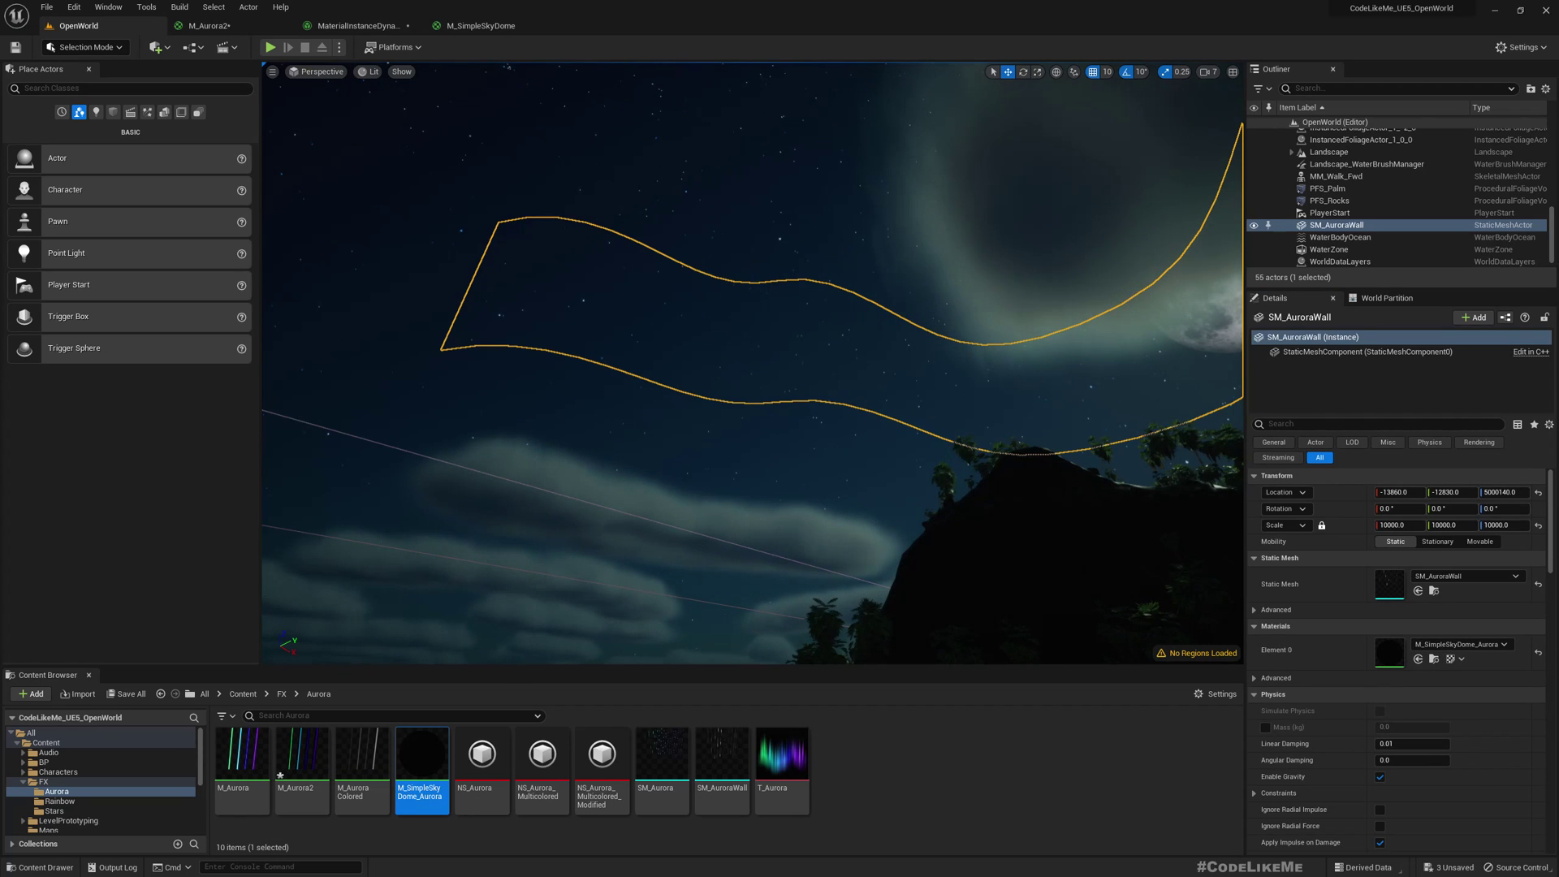
left_click_drag(0, 89, 234, 27)
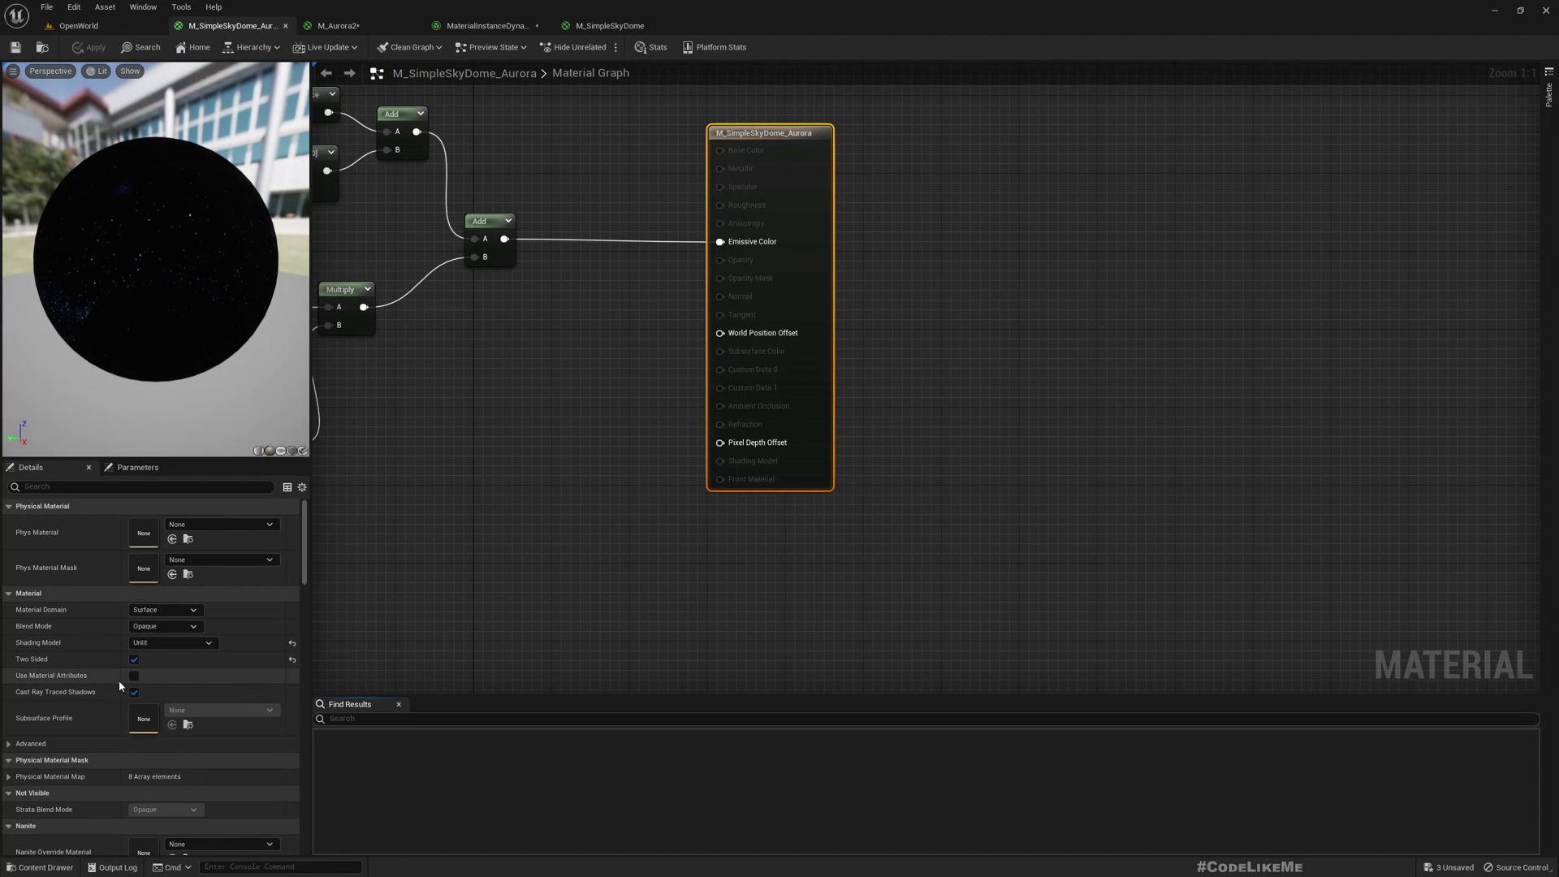
left_click(103, 29)
right_click_drag(647, 339, 552, 351)
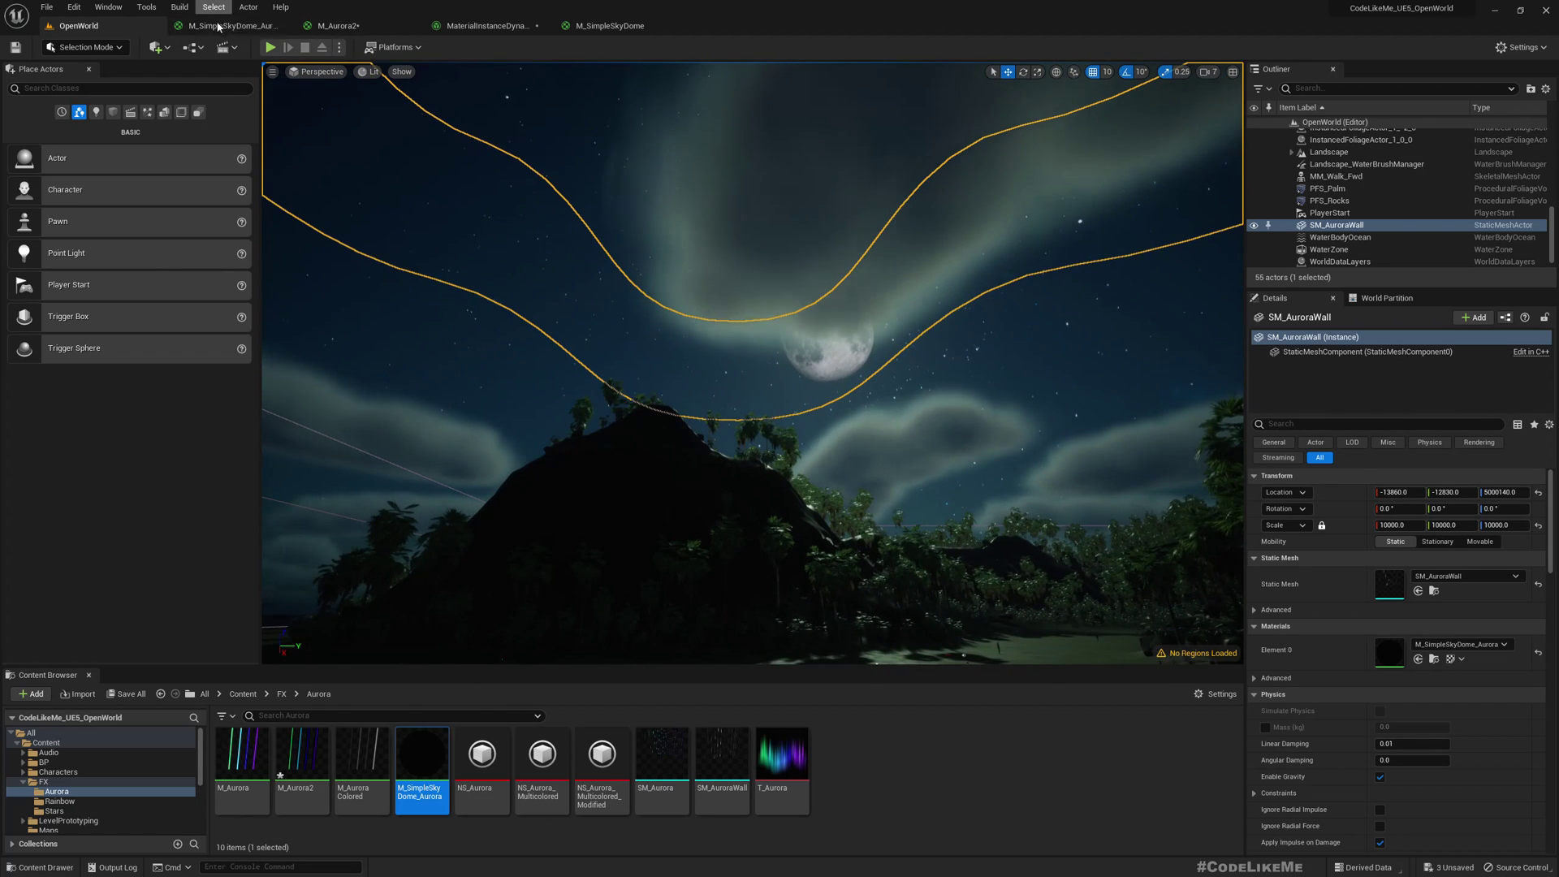
Step: Copy the T_Aurora texture sample from M_Aurora2 into the M_SimpleSkyDome_Aurora graph, below the star nodes
left_click(374, 27)
scroll(587, 357, "up", 4)
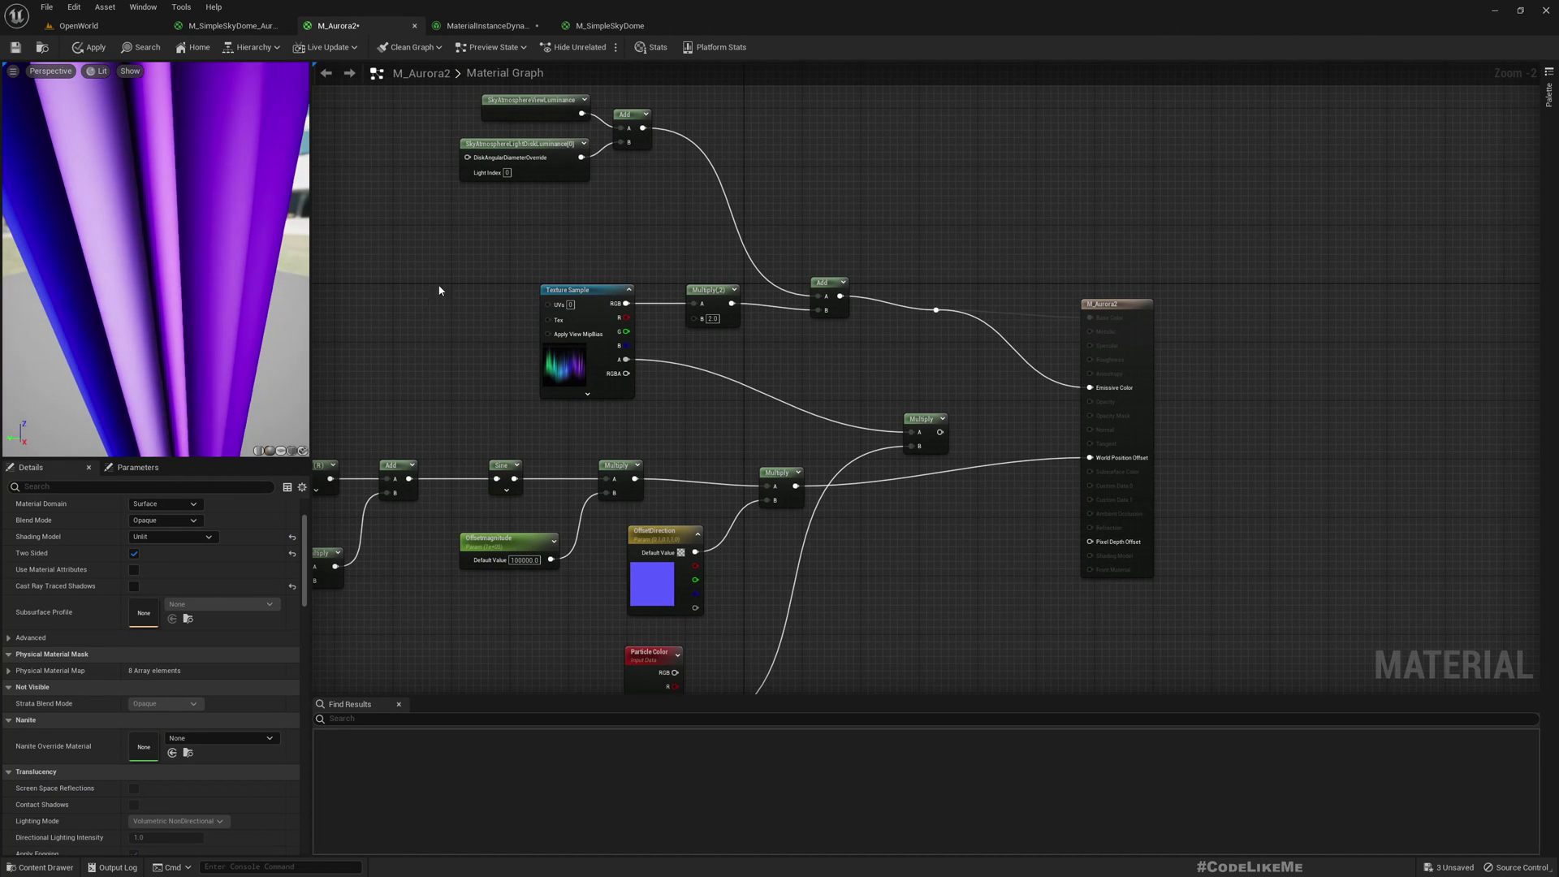
left_click(590, 296)
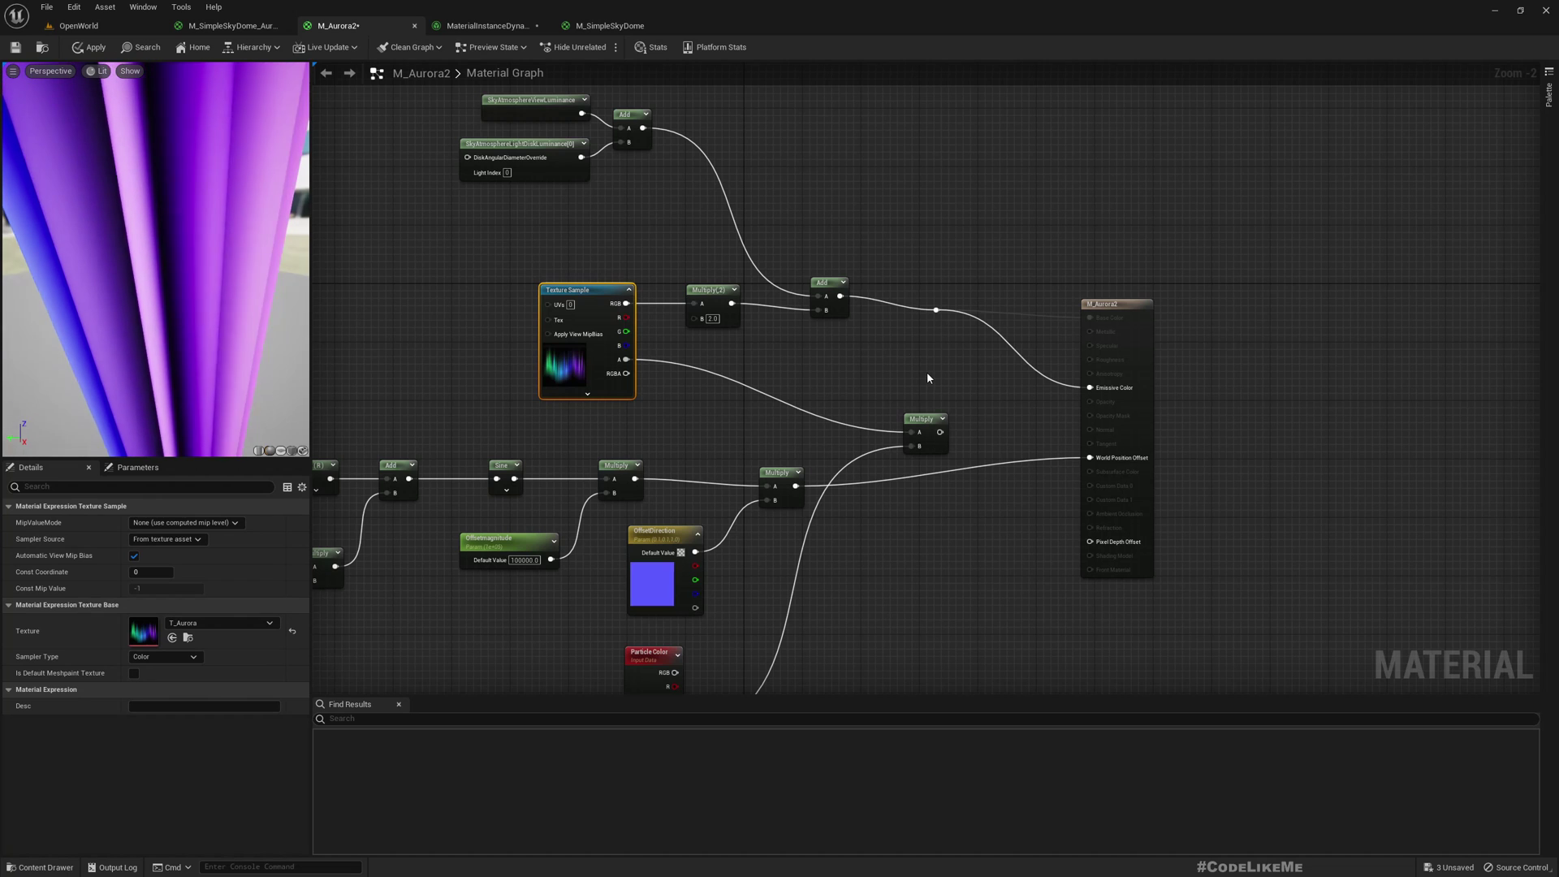
left_click(236, 26)
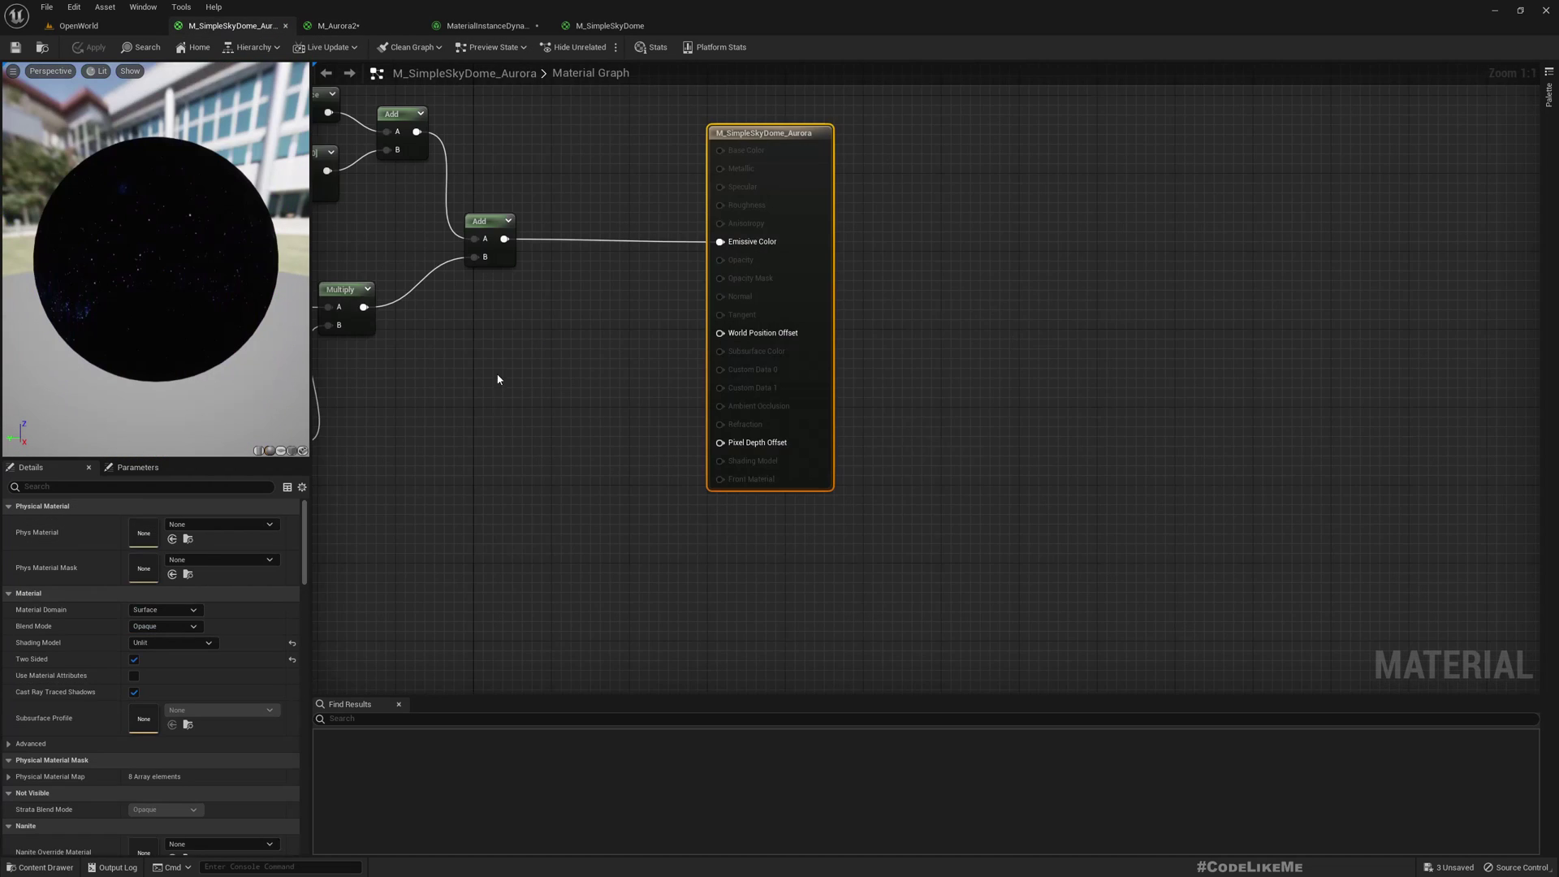
right_click_drag(497, 376, 834, 312)
key("ctrl+v")
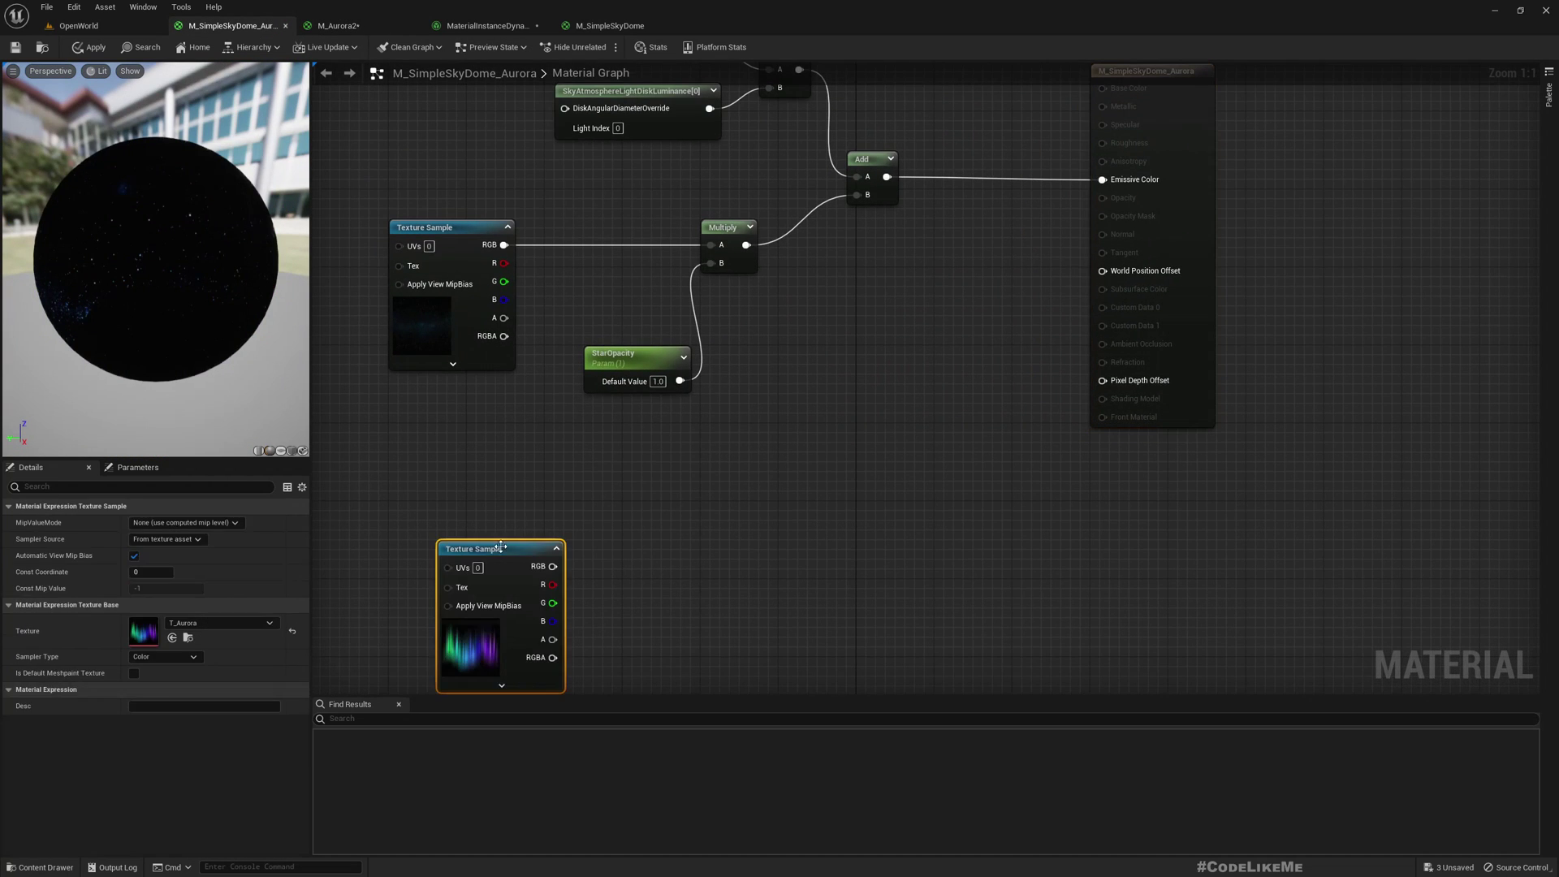
Step: Insert an Add node combining the existing sky output with the T_Aurora sample's RGB, and connect it to Emissive Color
right_click_drag(764, 359, 733, 424)
left_click_drag(794, 276, 846, 357)
type("+")
key("Return")
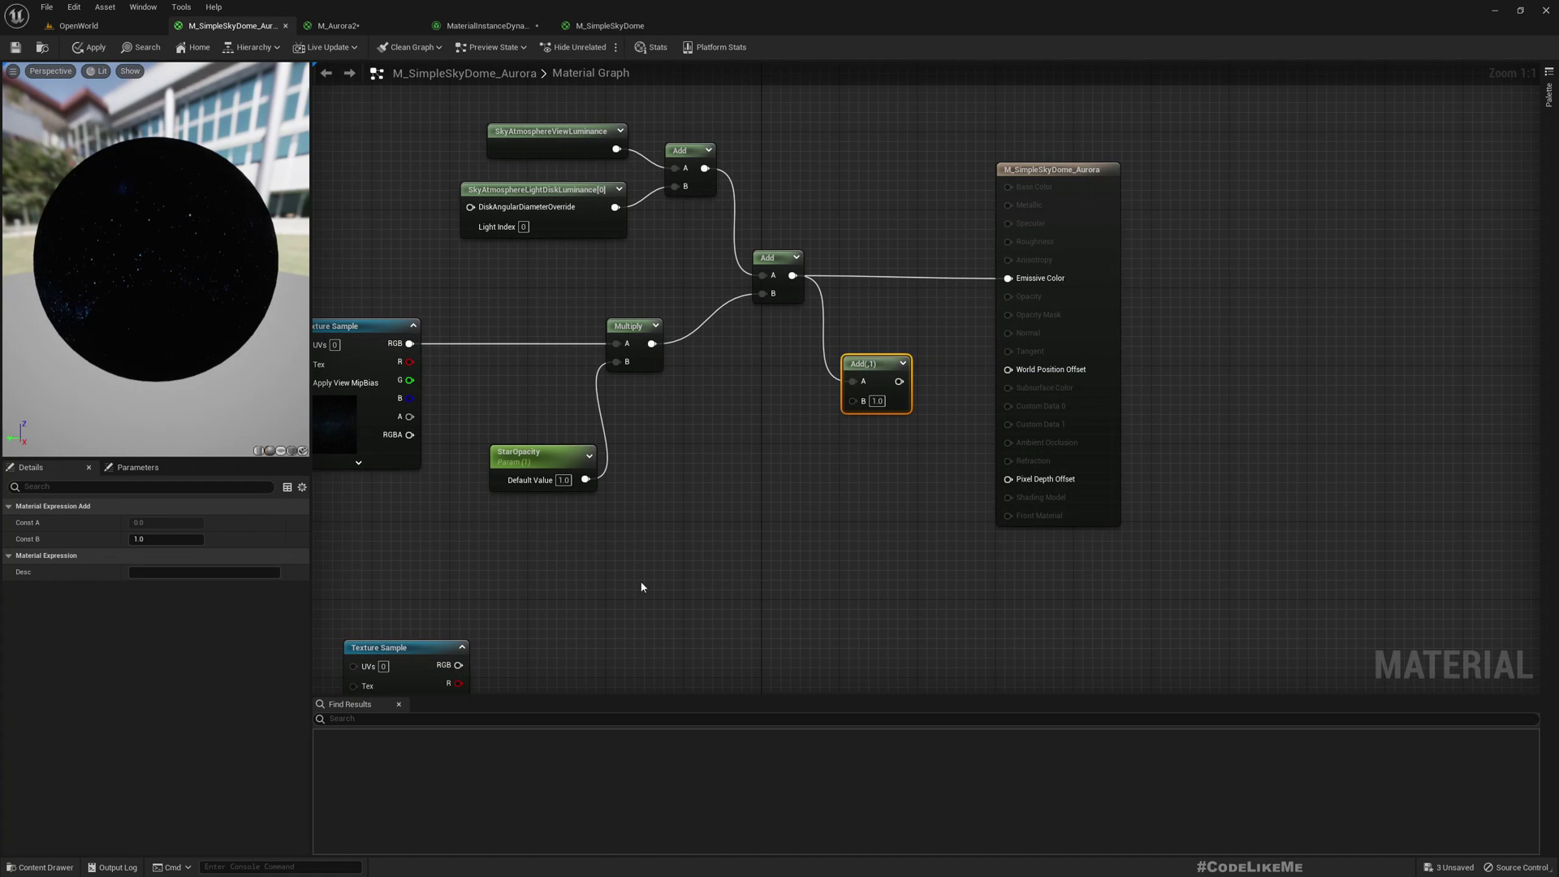
left_click_drag(459, 665, 1008, 279)
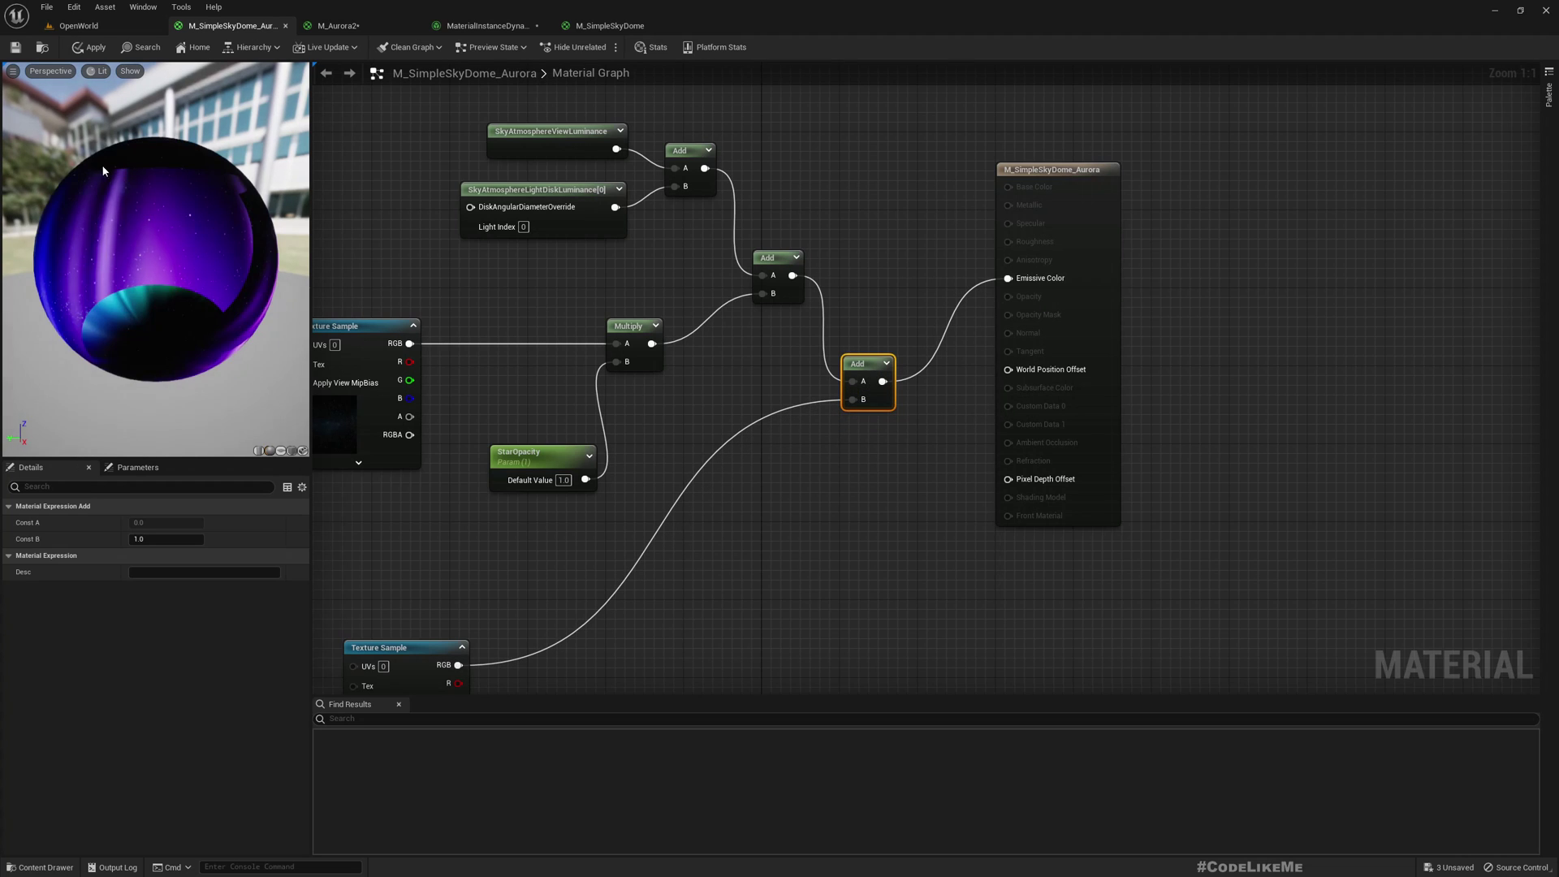
Step: Apply the M_SimpleSkyDome_Aurora changes and inspect the aurora around the moon and clouds in the OpenWorld level
left_click(91, 47)
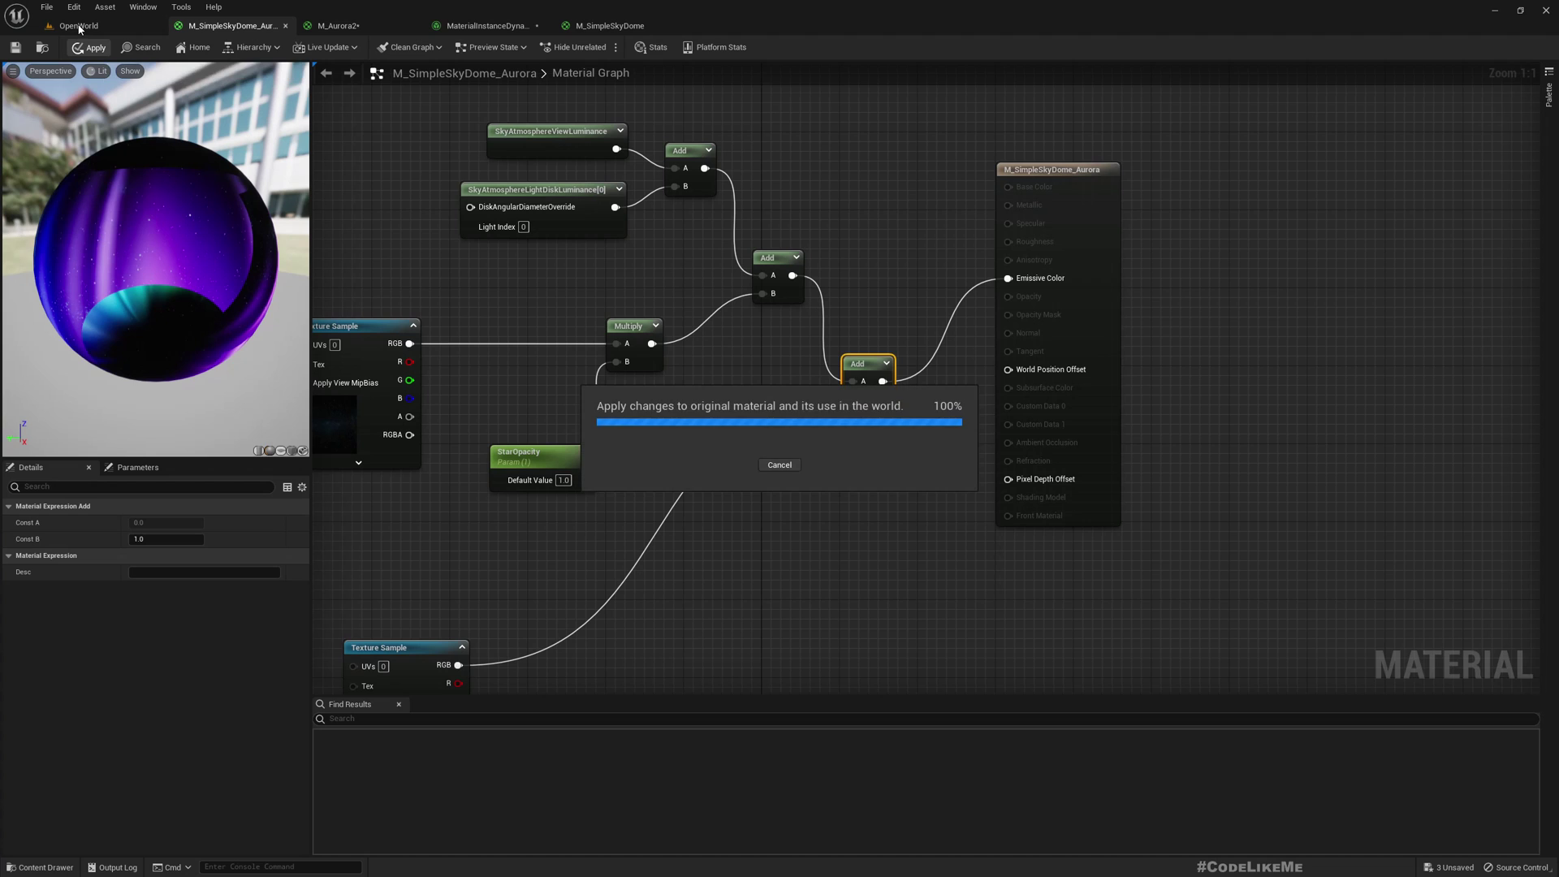
left_click(79, 27)
left_click(484, 313)
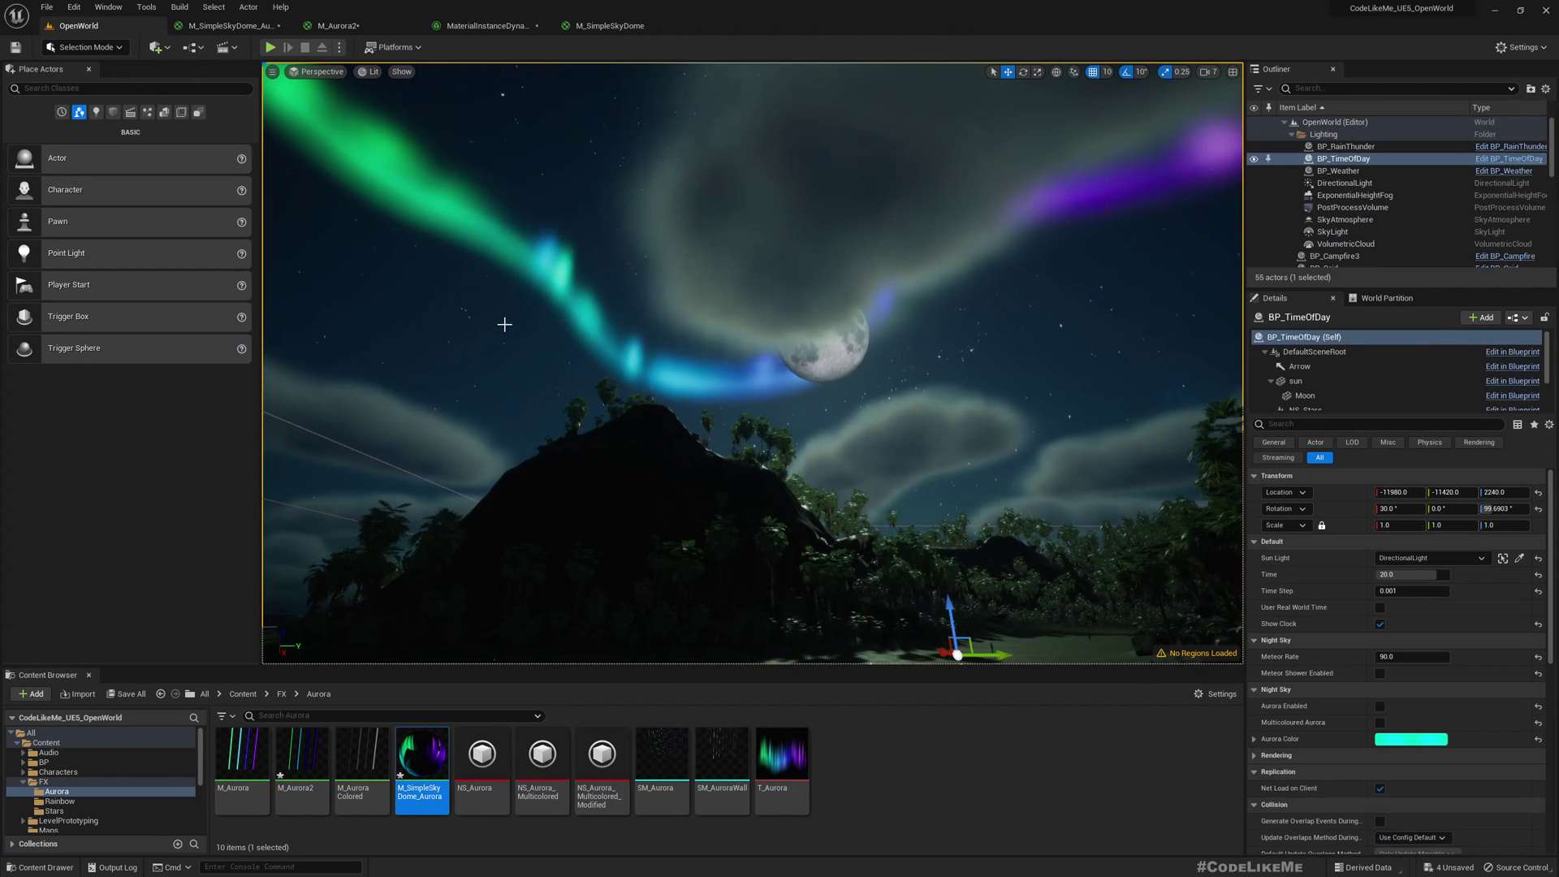
right_click_drag(485, 313, 362, 273)
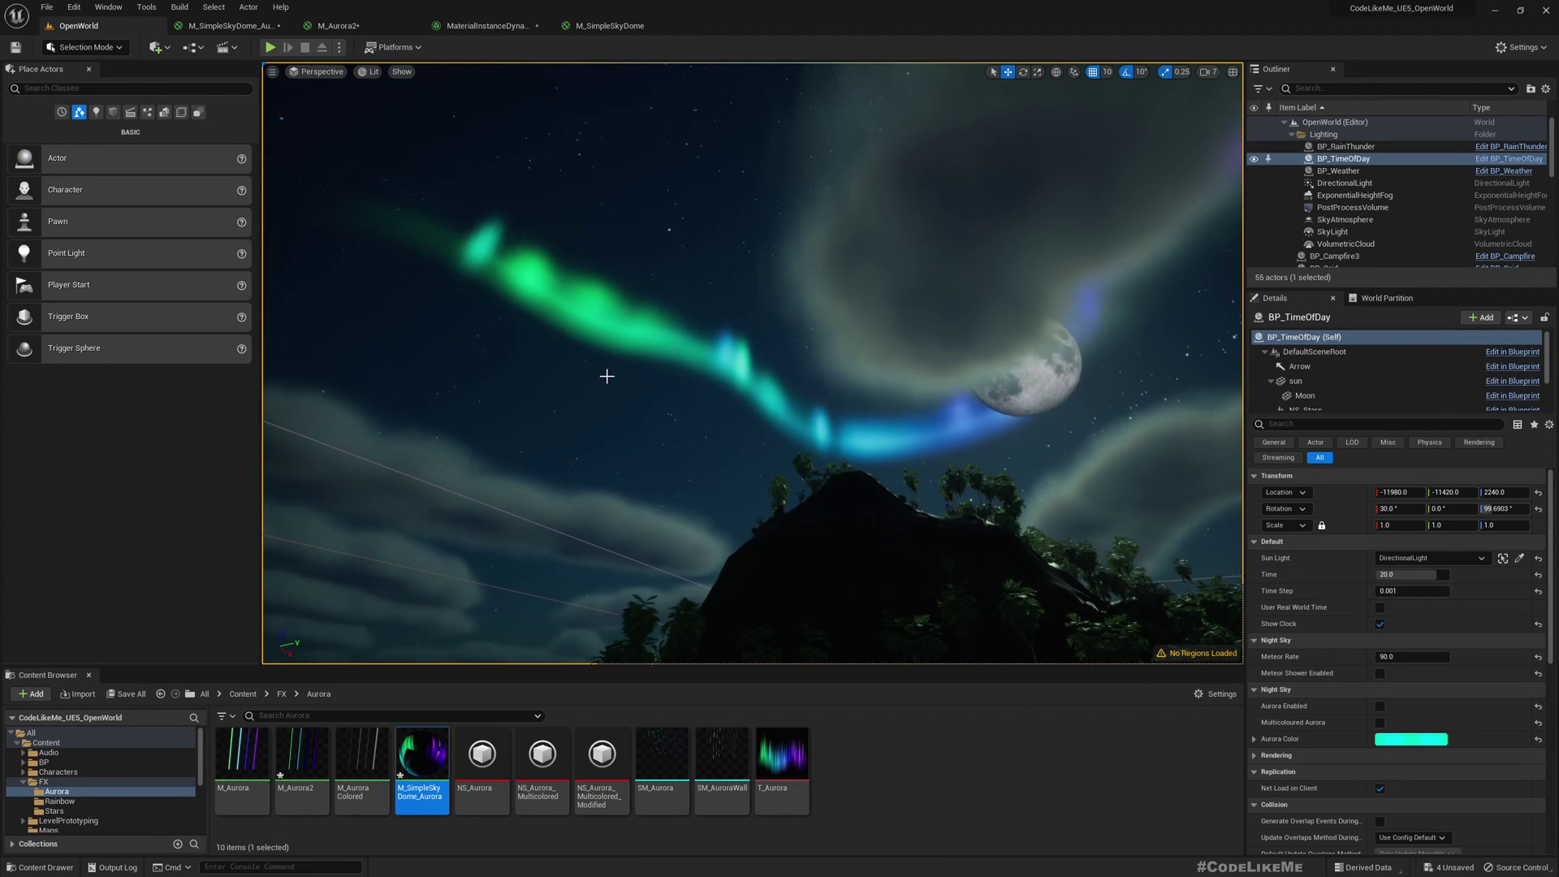
mouse_move(669, 357)
right_mouse_down()
mouse_move(658, 342)
mouse_move(562, 344)
mouse_move(520, 361)
mouse_move(626, 372)
mouse_move(656, 334)
right_mouse_up()
Step: Set SM_AuroraWall's Z location to 3000140.0 and inspect the aurora against the clouds
left_click(539, 303)
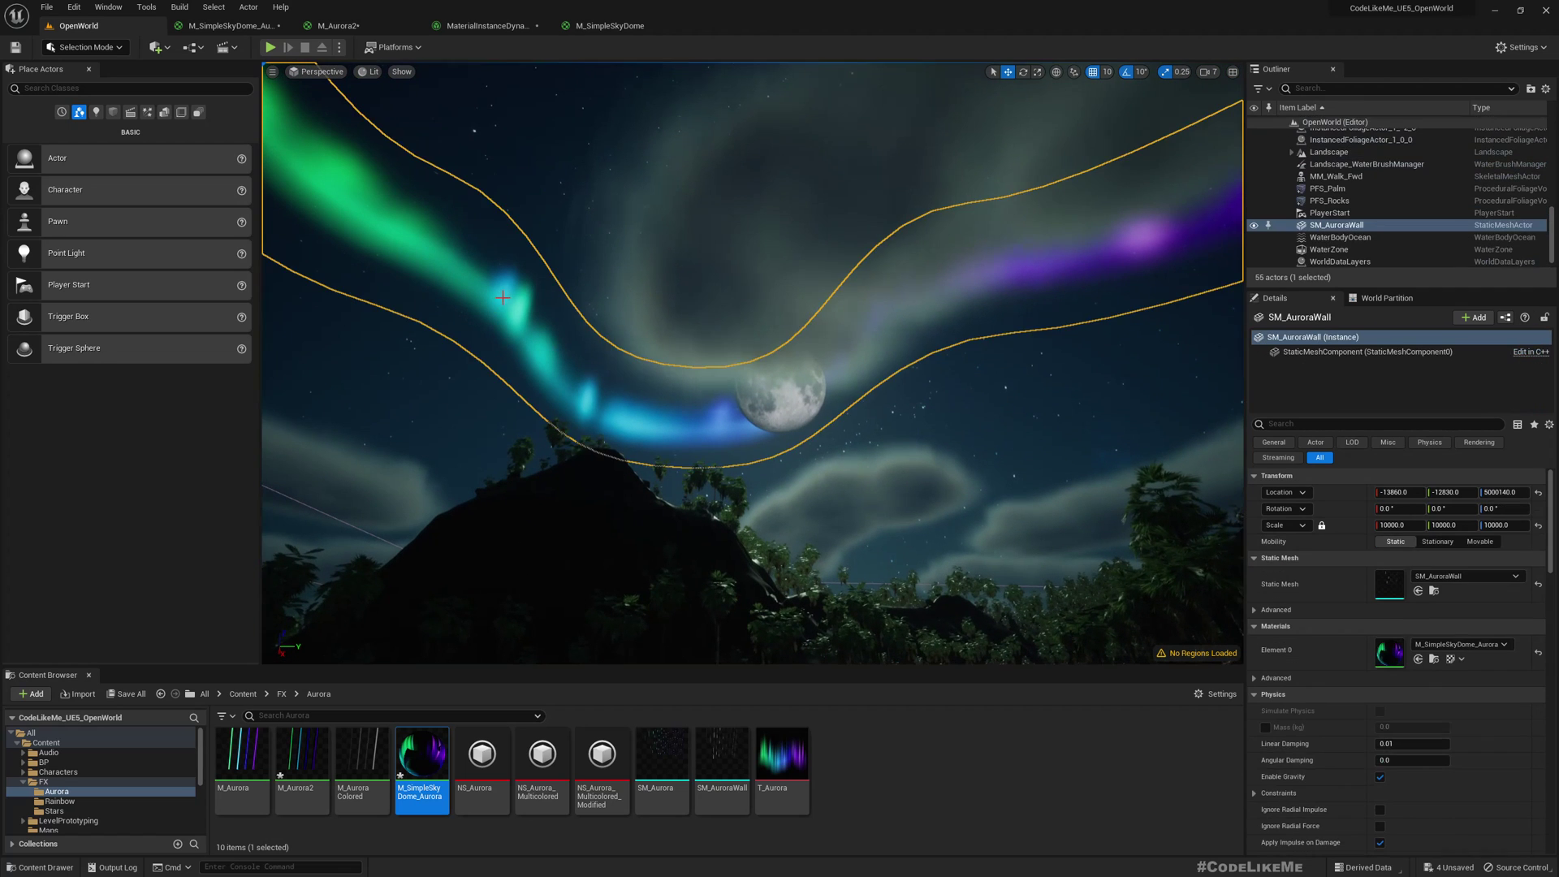
mouse_move(539, 303)
right_mouse_down()
mouse_move(544, 321)
mouse_move(549, 299)
right_mouse_up()
left_click(1515, 492)
type("3")
key("Return")
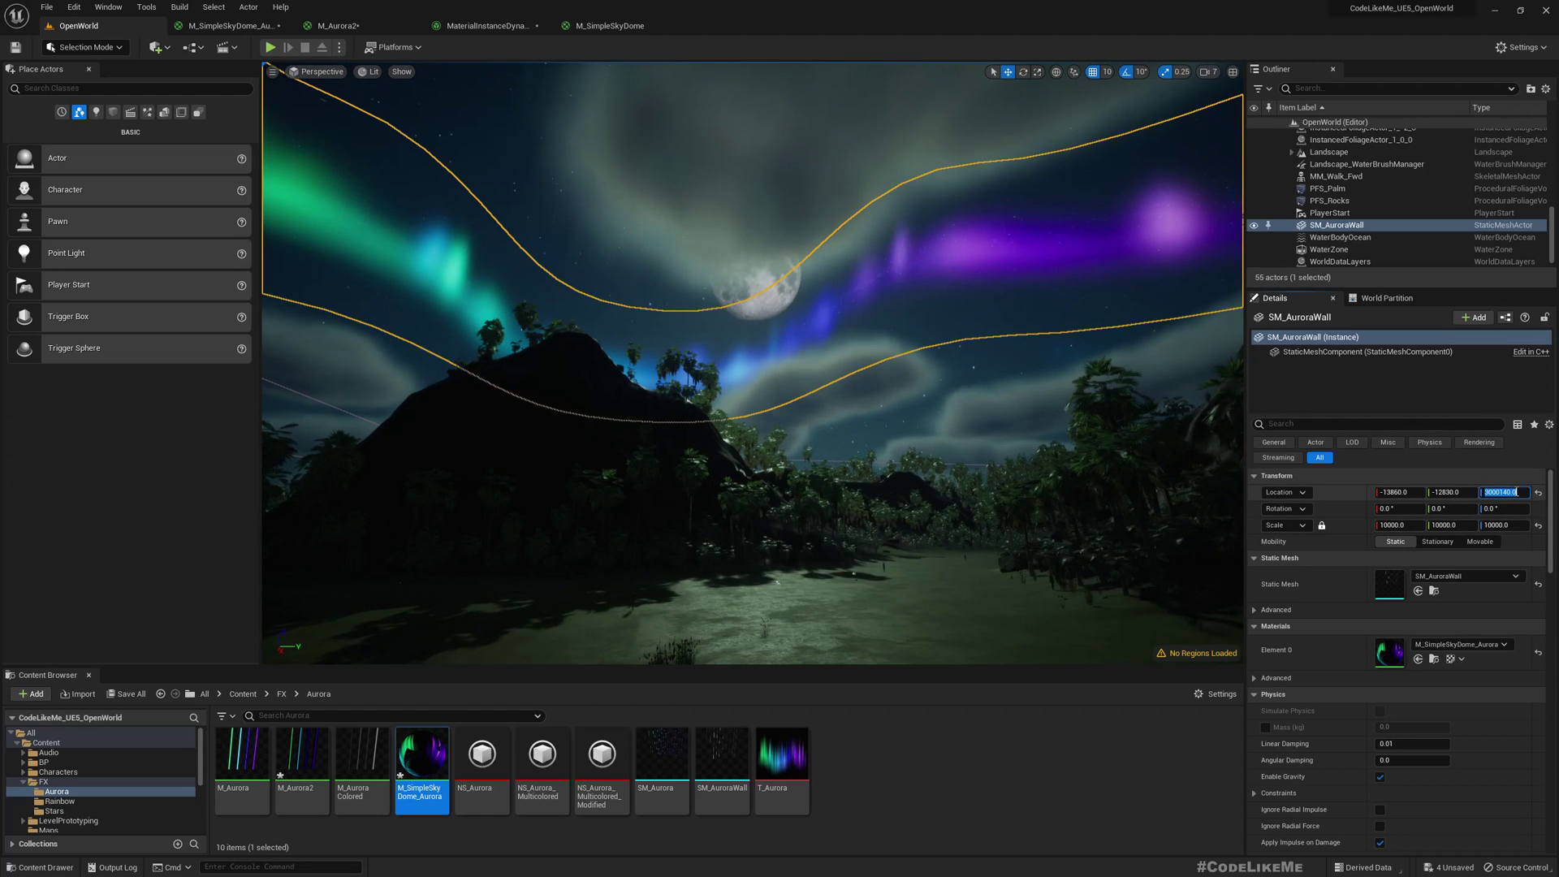
key("w")
right_click_drag(609, 304, 605, 259)
key("s")
Step: Set SM_AuroraWall's Z location to 5000140.0 and deselect the wall to view the aurora behind the clouds
left_click(1497, 492)
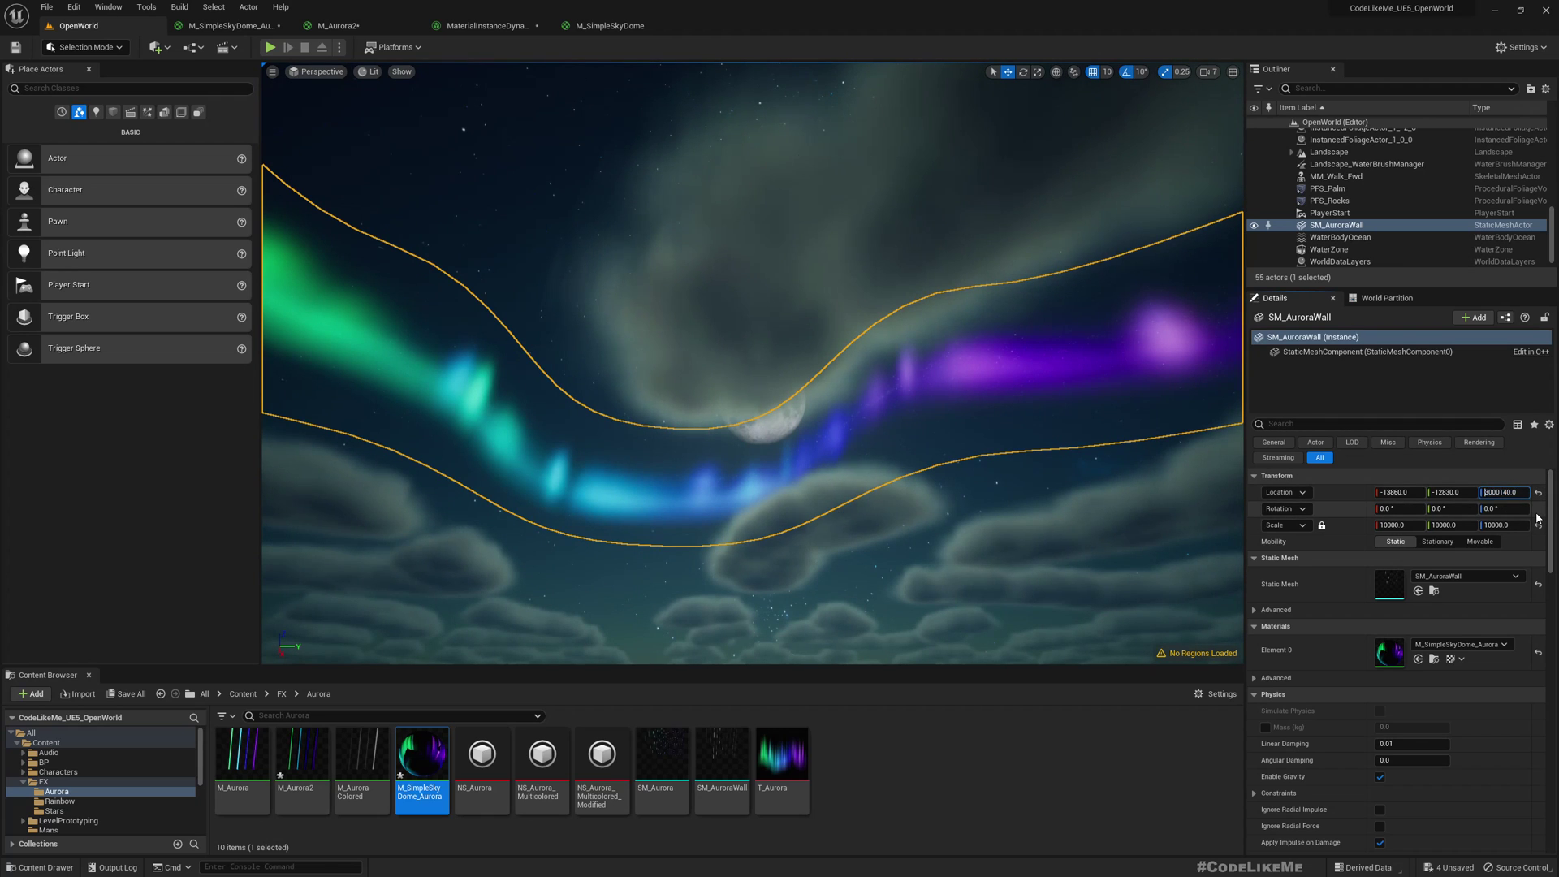
type("5000140.0")
key("Return")
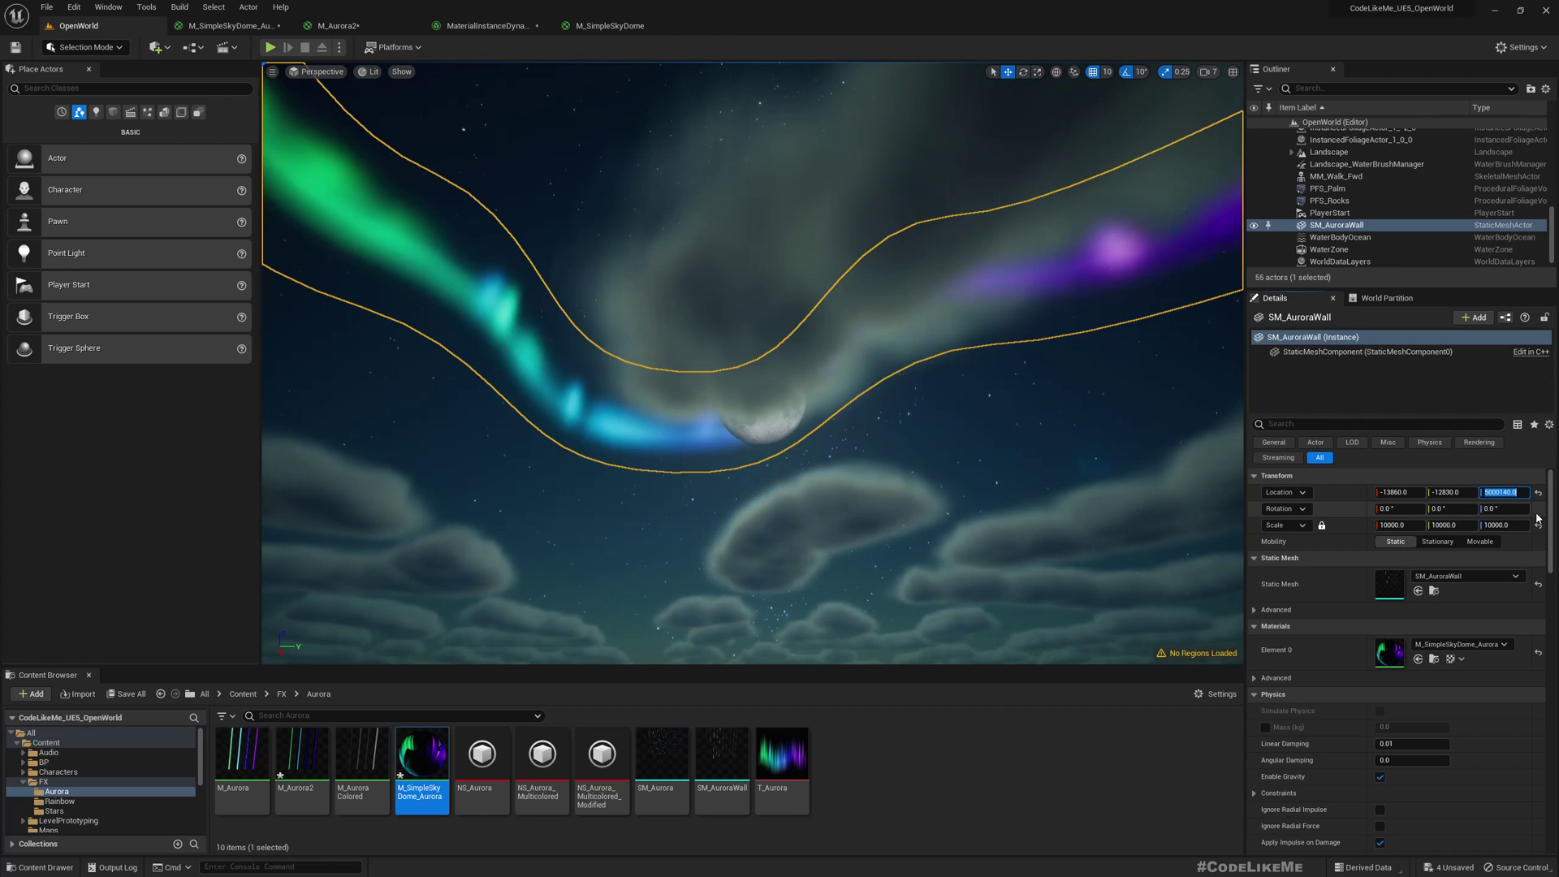
left_click(969, 392)
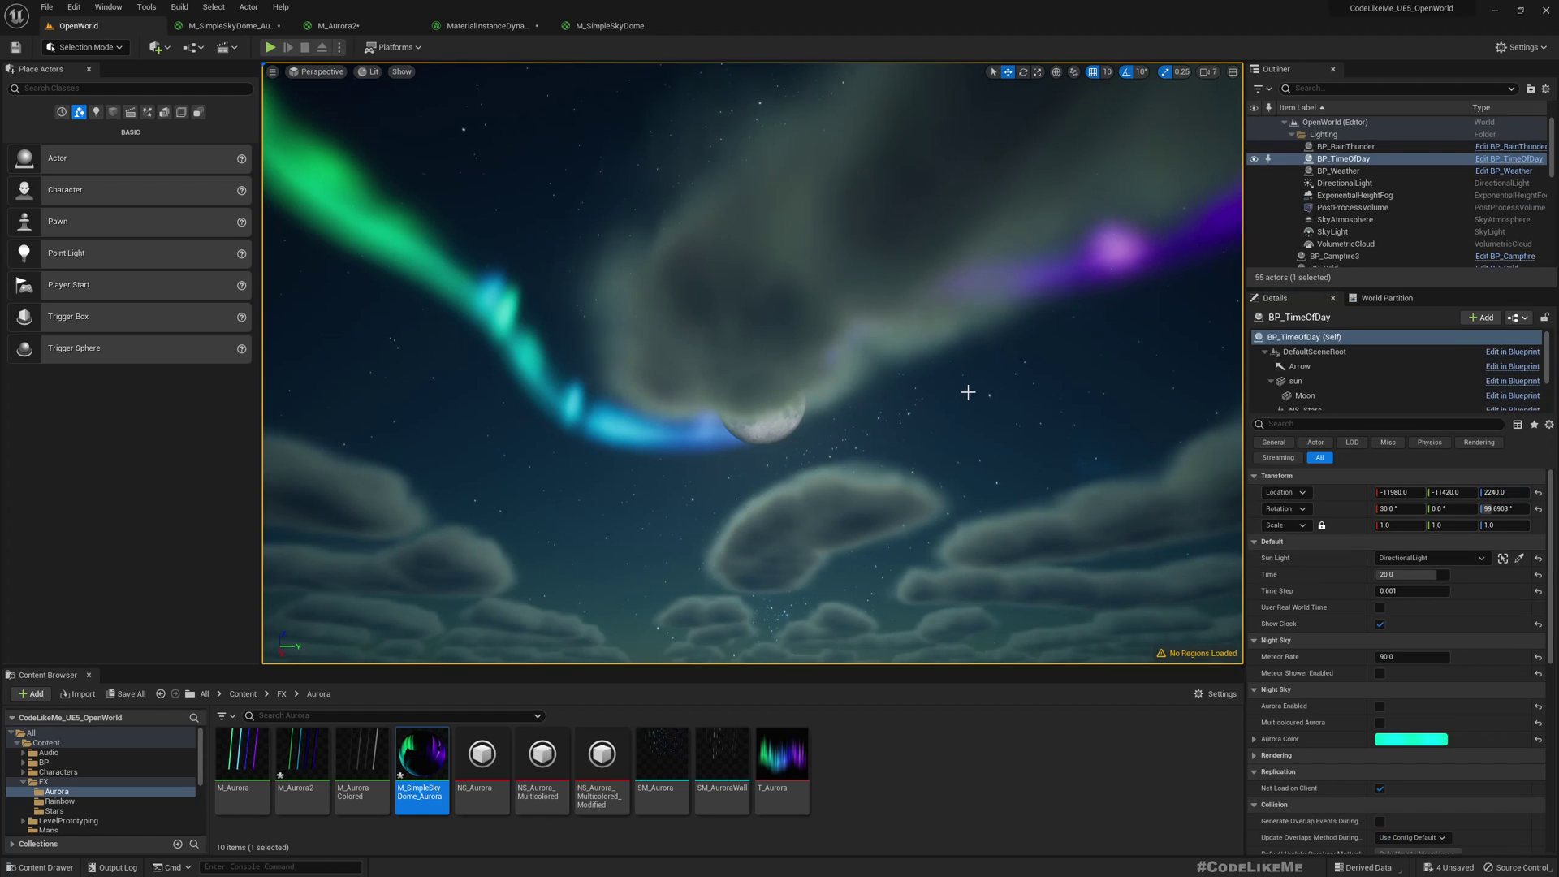
Step: Raise SM_AuroraWall to a Z location of 5500140.0 and deselect it to check the aurora against the moon and clouds
left_click(611, 397)
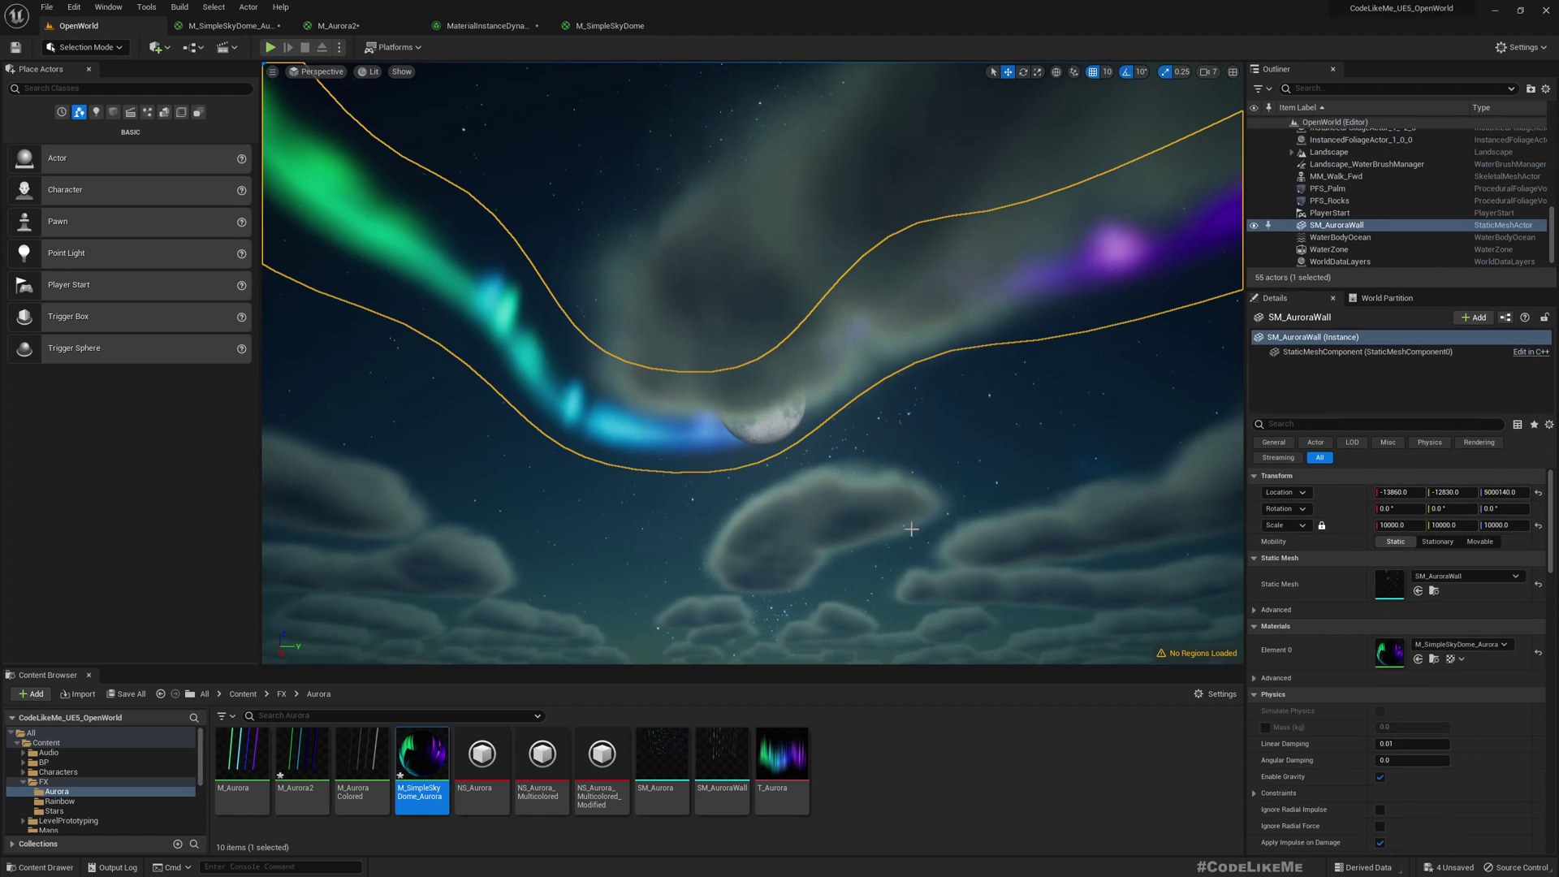
left_click(1517, 493)
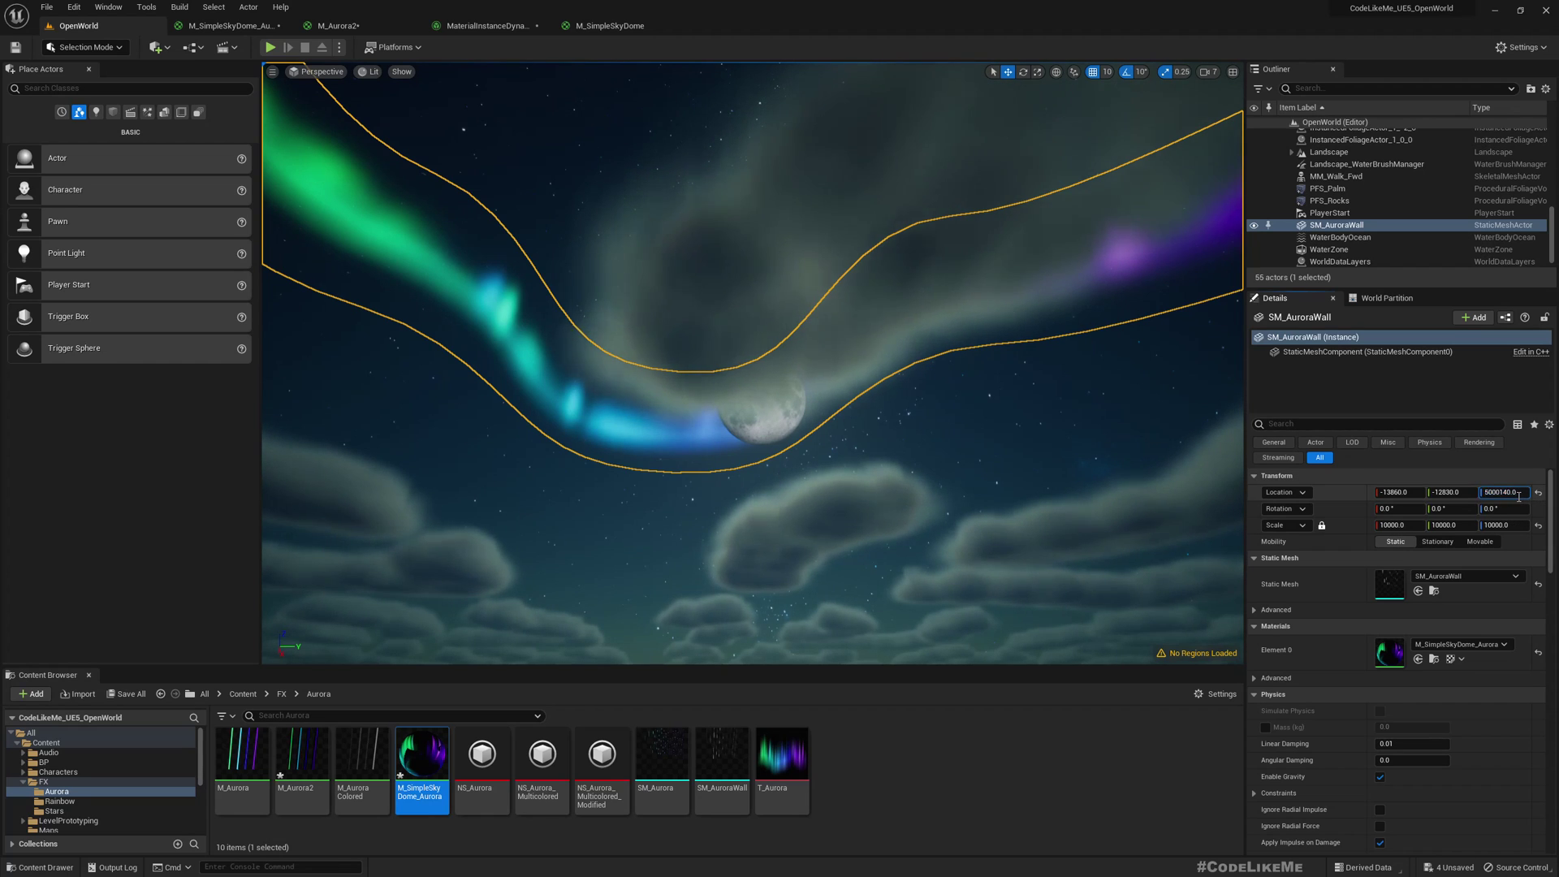
type("5")
key("Return")
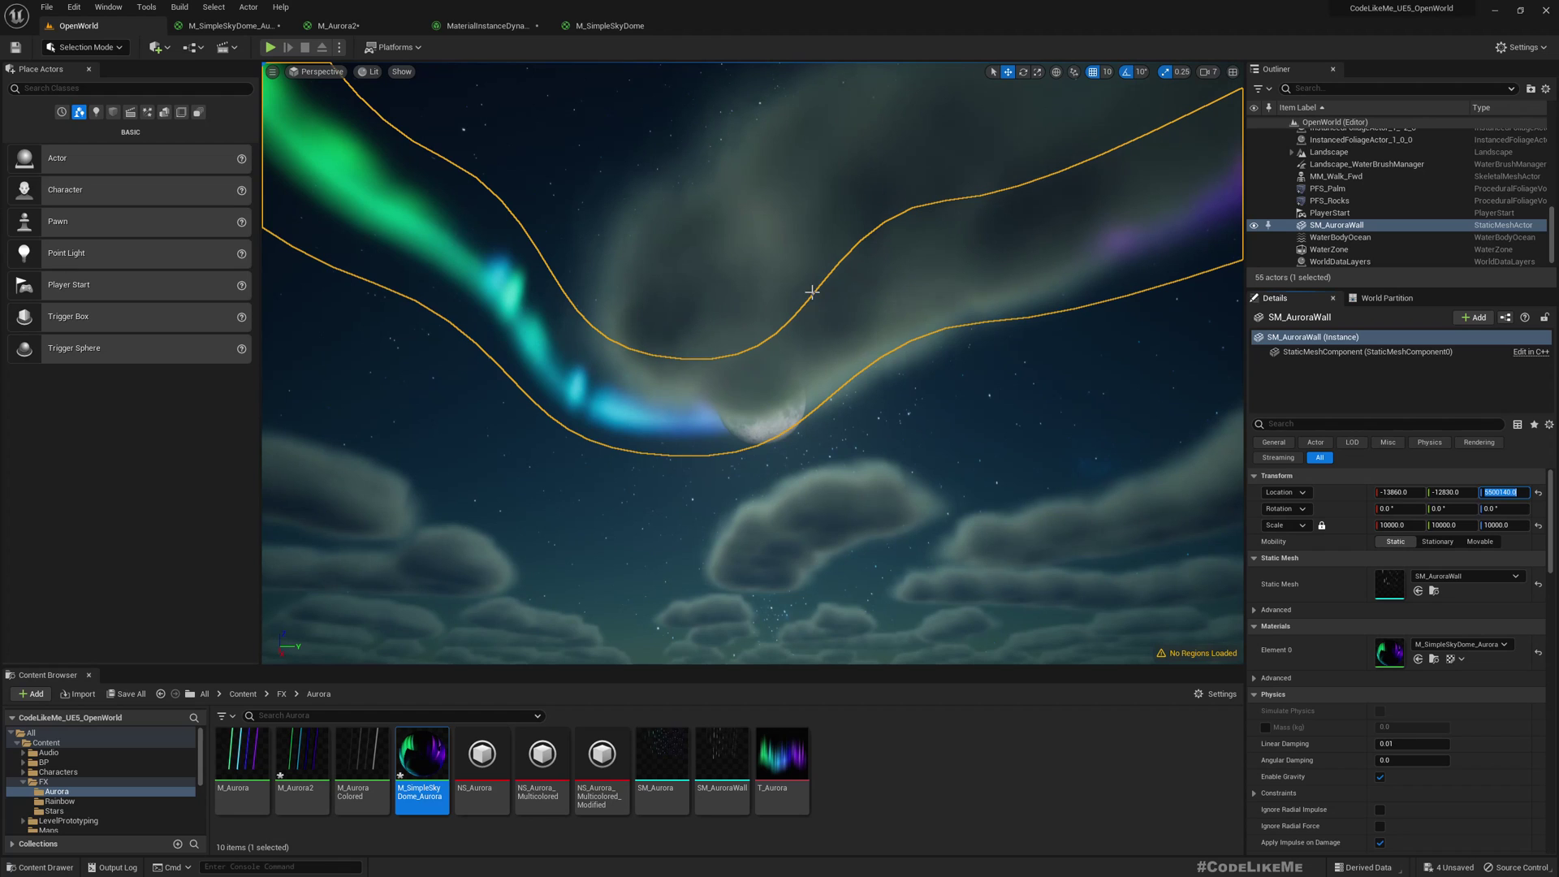
left_click(762, 420)
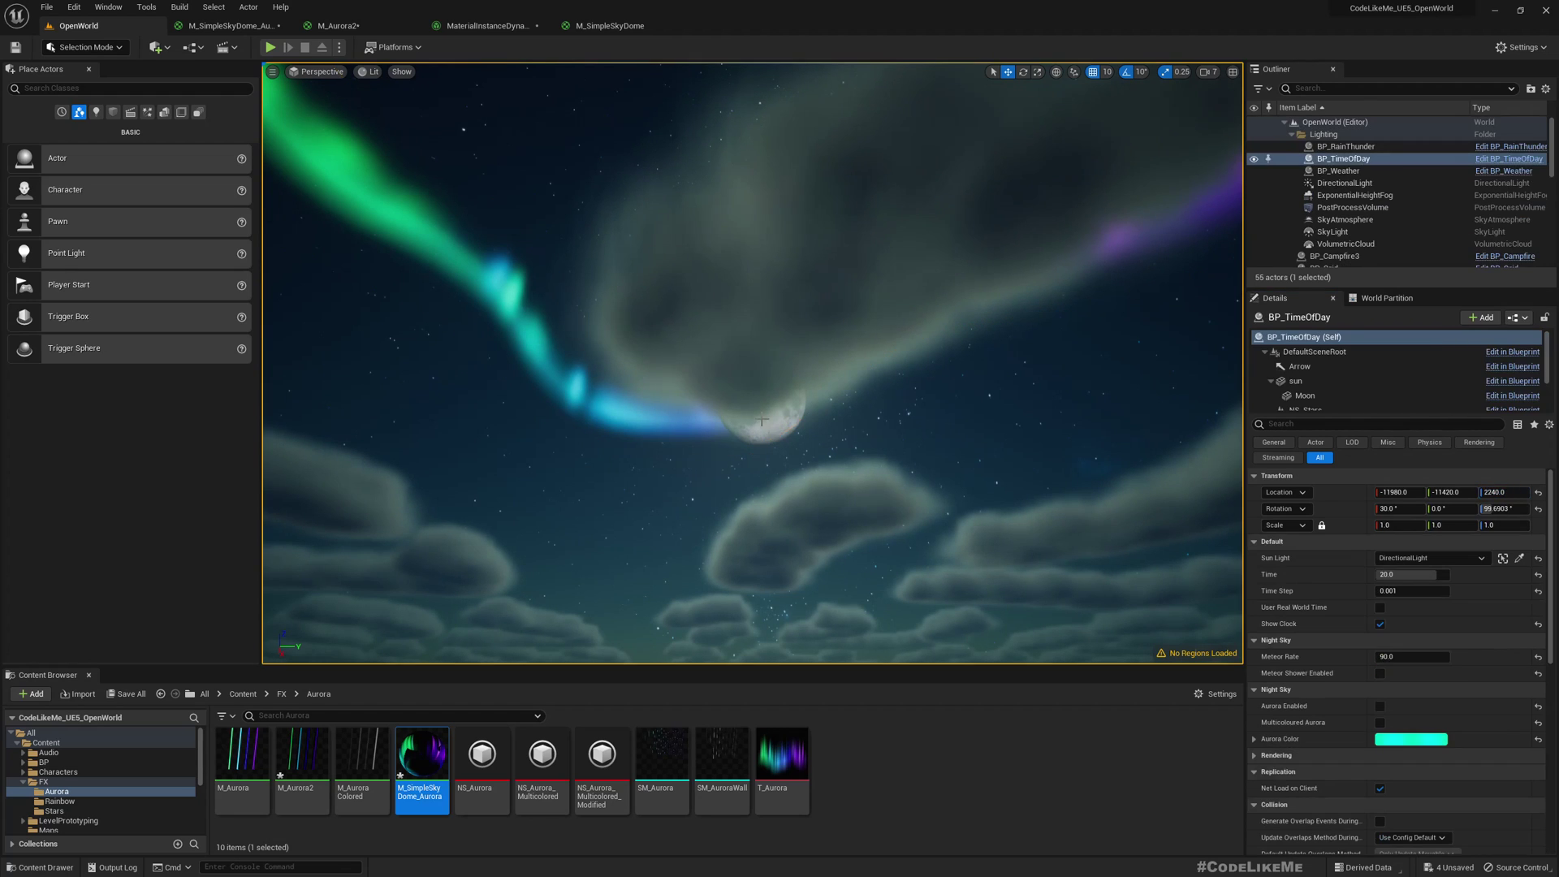
Step: Open the BP_TimeOfDay blueprint and examine the size and position of its StarSphere and Moon components in the blueprint viewport
left_click(1495, 160)
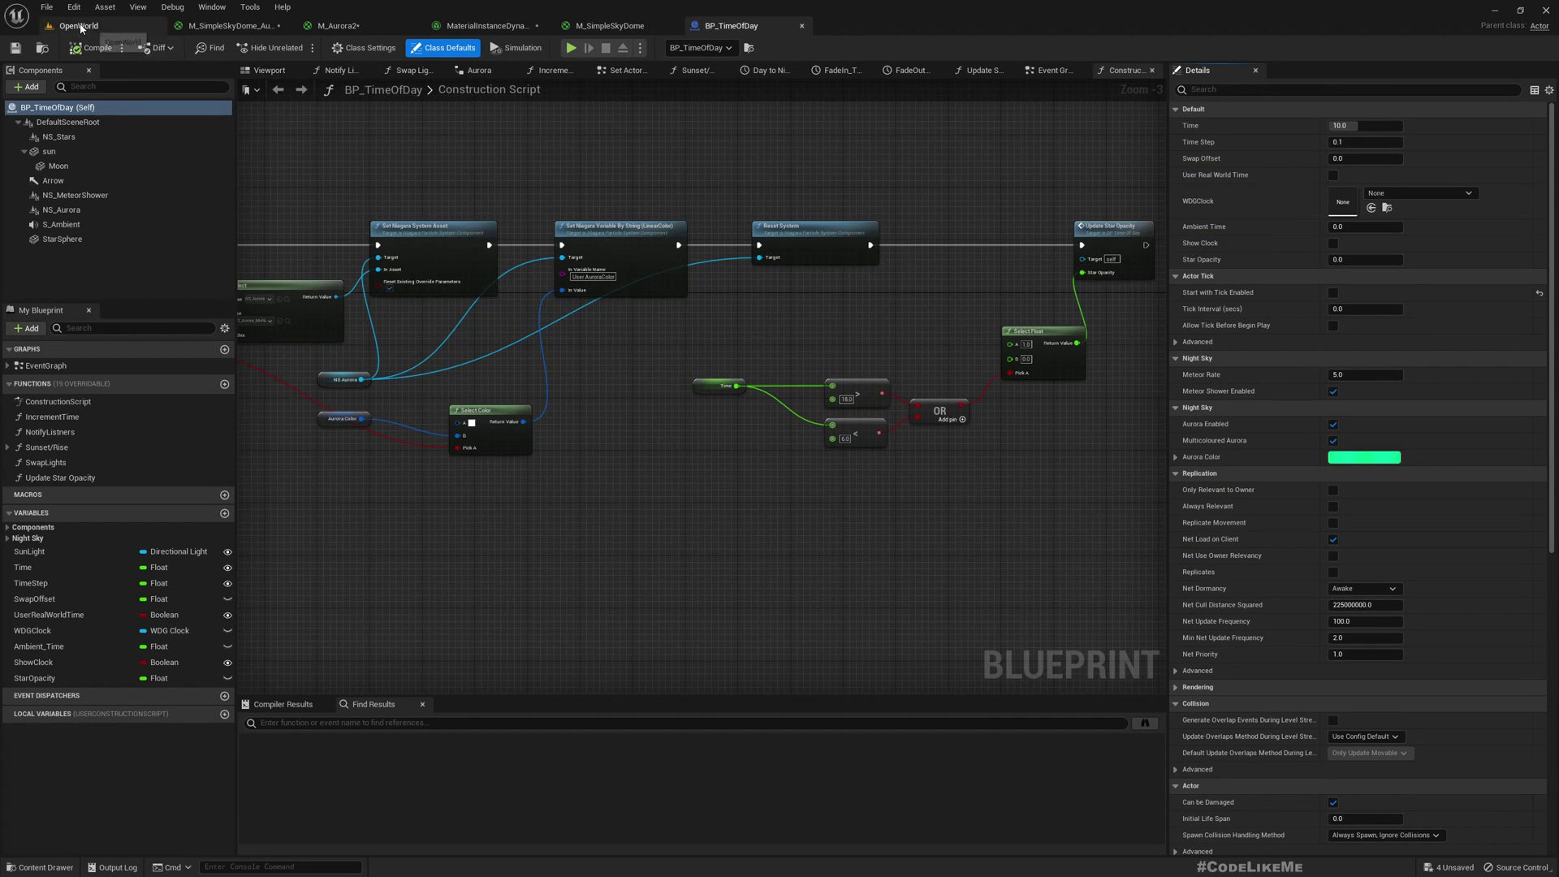
left_click(79, 25)
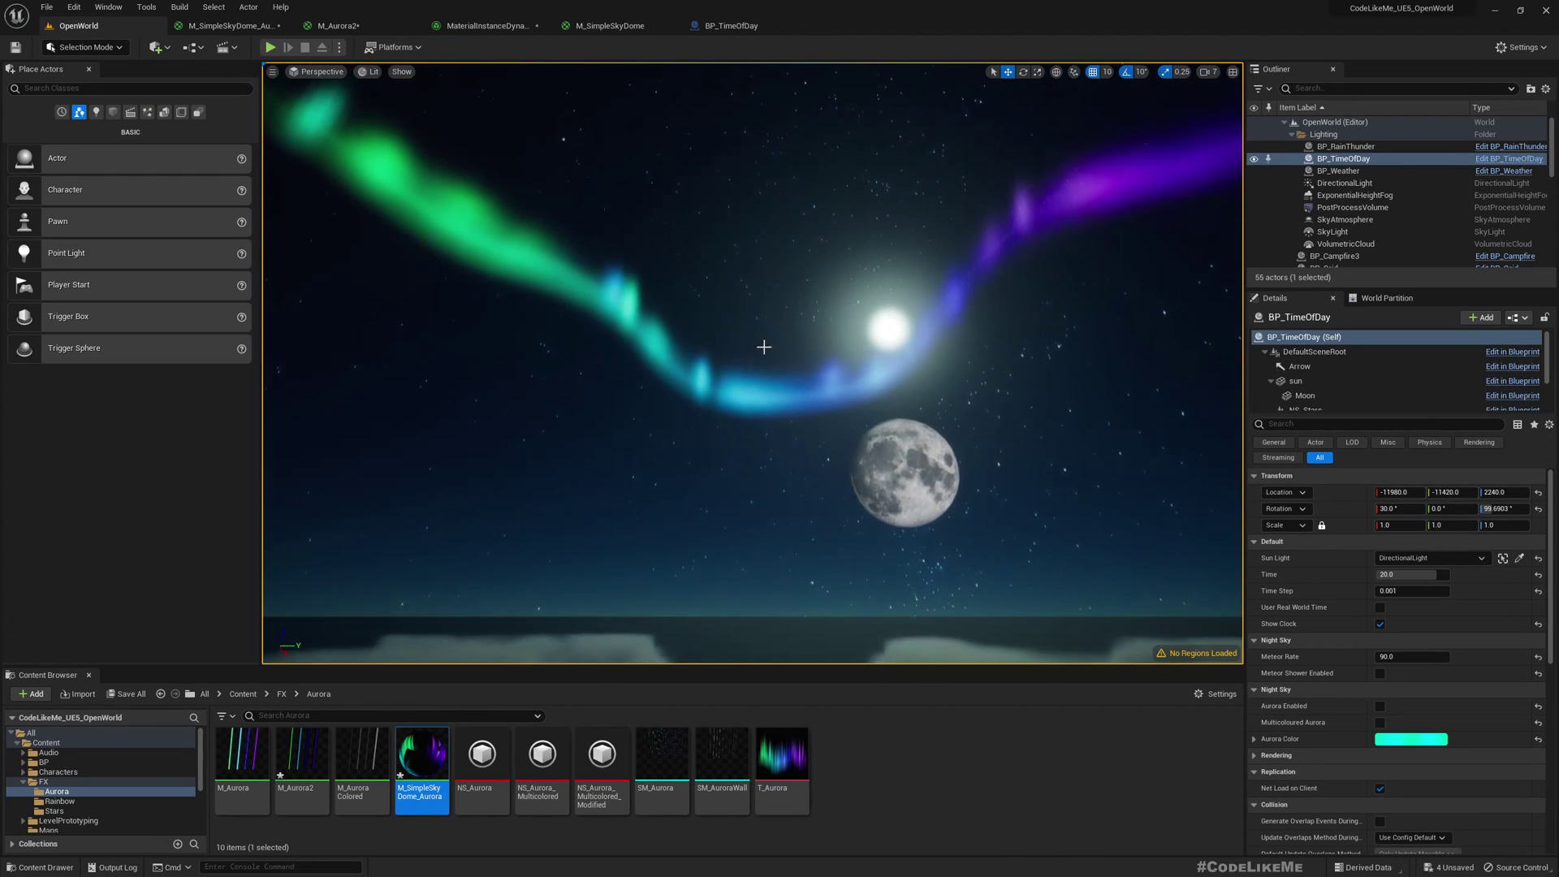
left_click(734, 26)
left_click(61, 238)
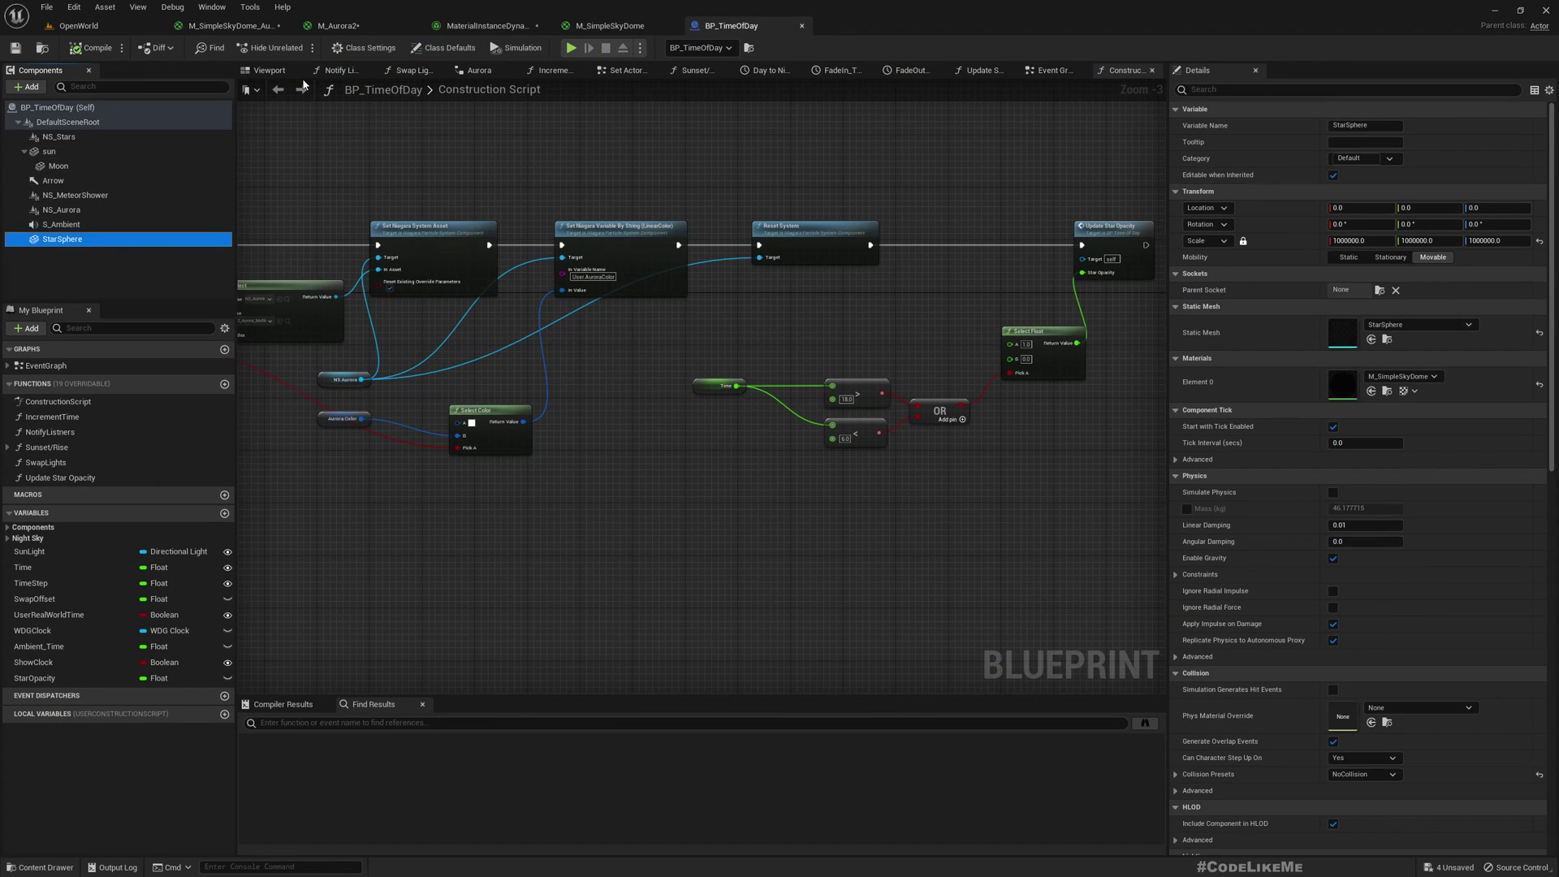
left_click(269, 71)
right_click_drag(725, 362, 685, 357)
key("f")
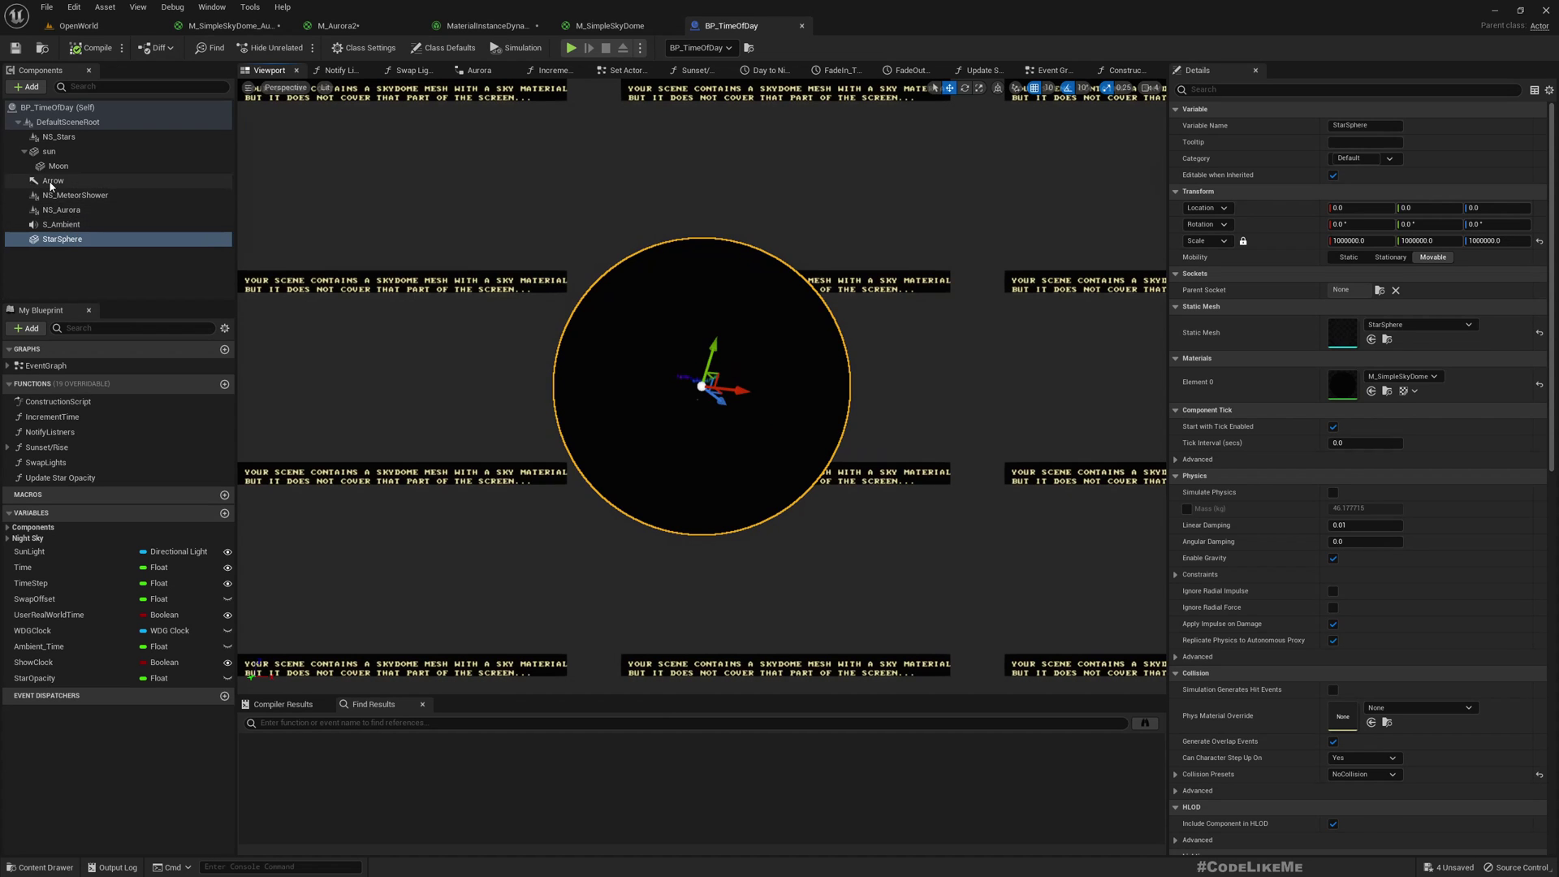
left_click(59, 166)
right_click_drag(704, 418, 662, 325)
key("f")
mouse_move(696, 390)
right_mouse_down()
mouse_move(674, 366)
mouse_move(696, 389)
right_mouse_up()
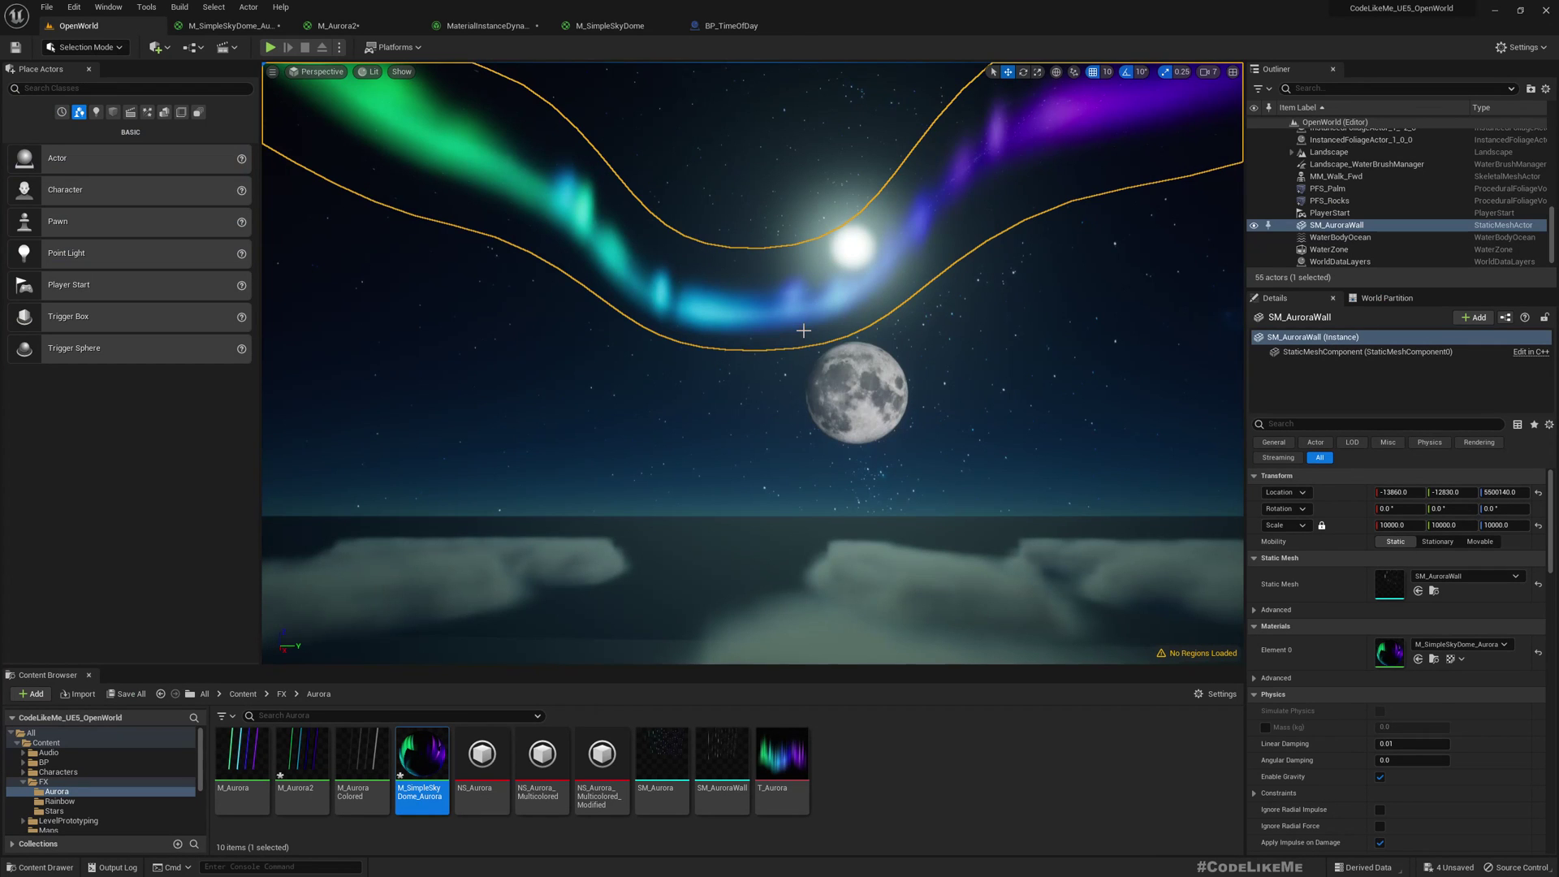
Step: In the OpenWorld level, try setting the Moon component's Y location to -80000000.0 and look for it behind the aurora
right_click_drag(803, 331, 808, 561)
left_click(720, 534)
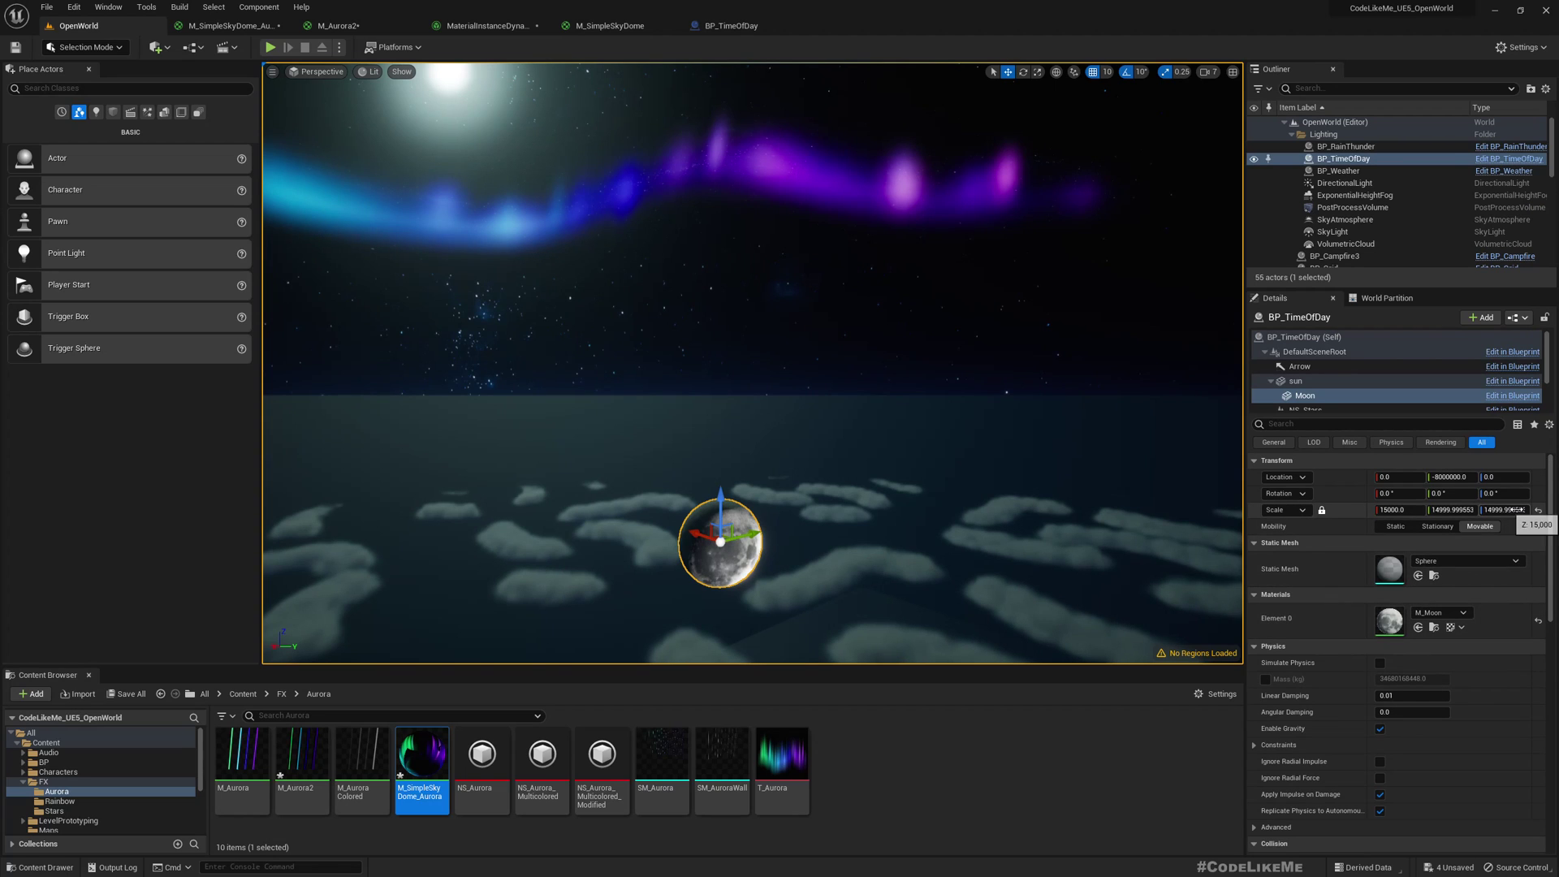
left_click(1474, 478)
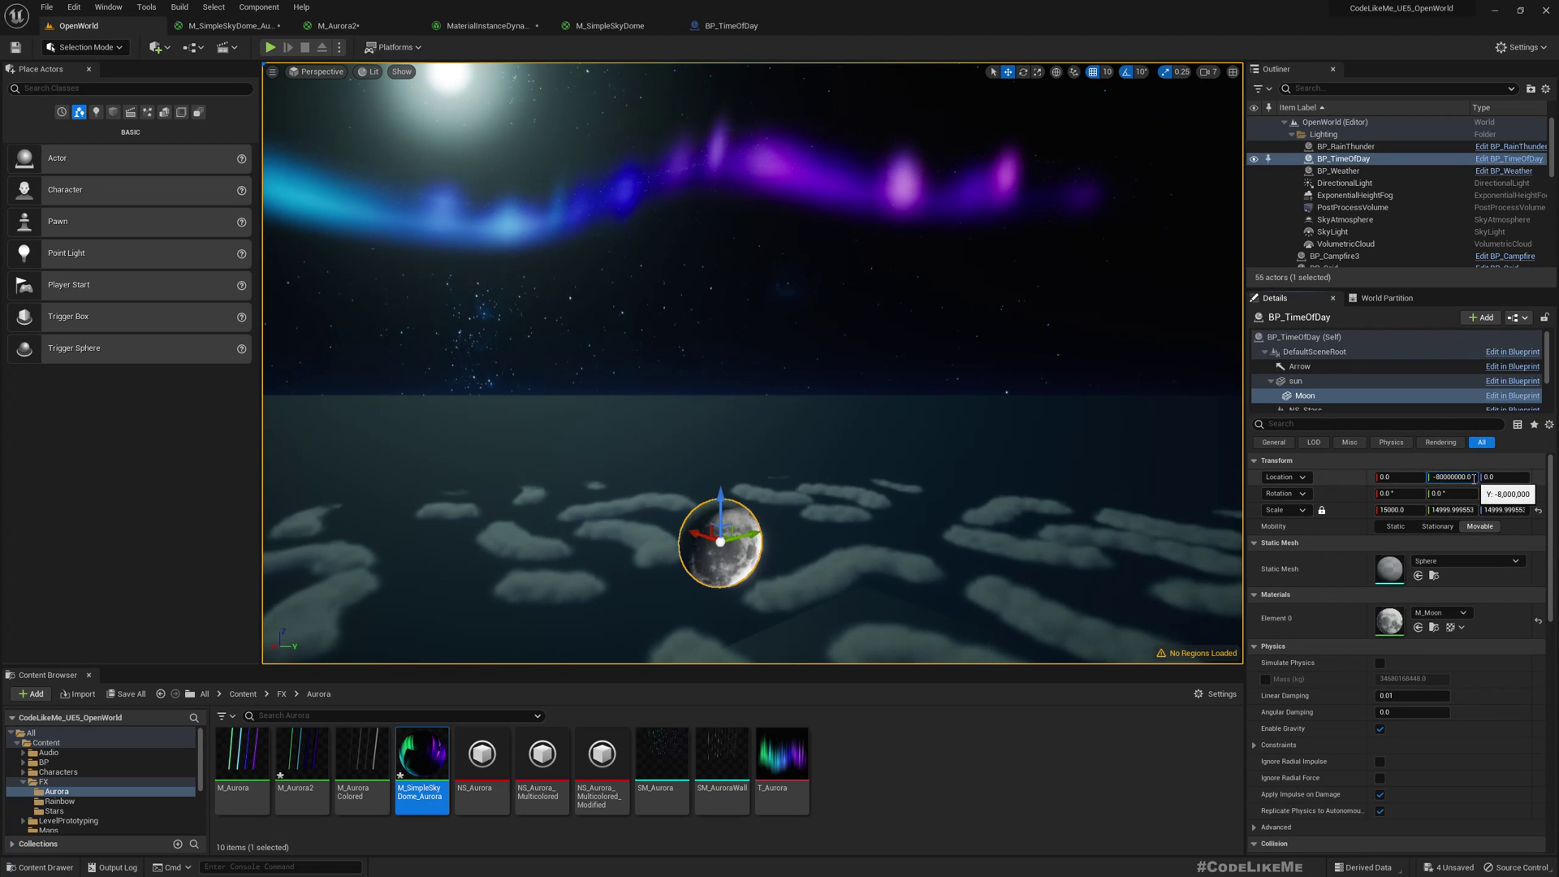
key("Return")
right_click_drag(783, 408, 727, 324)
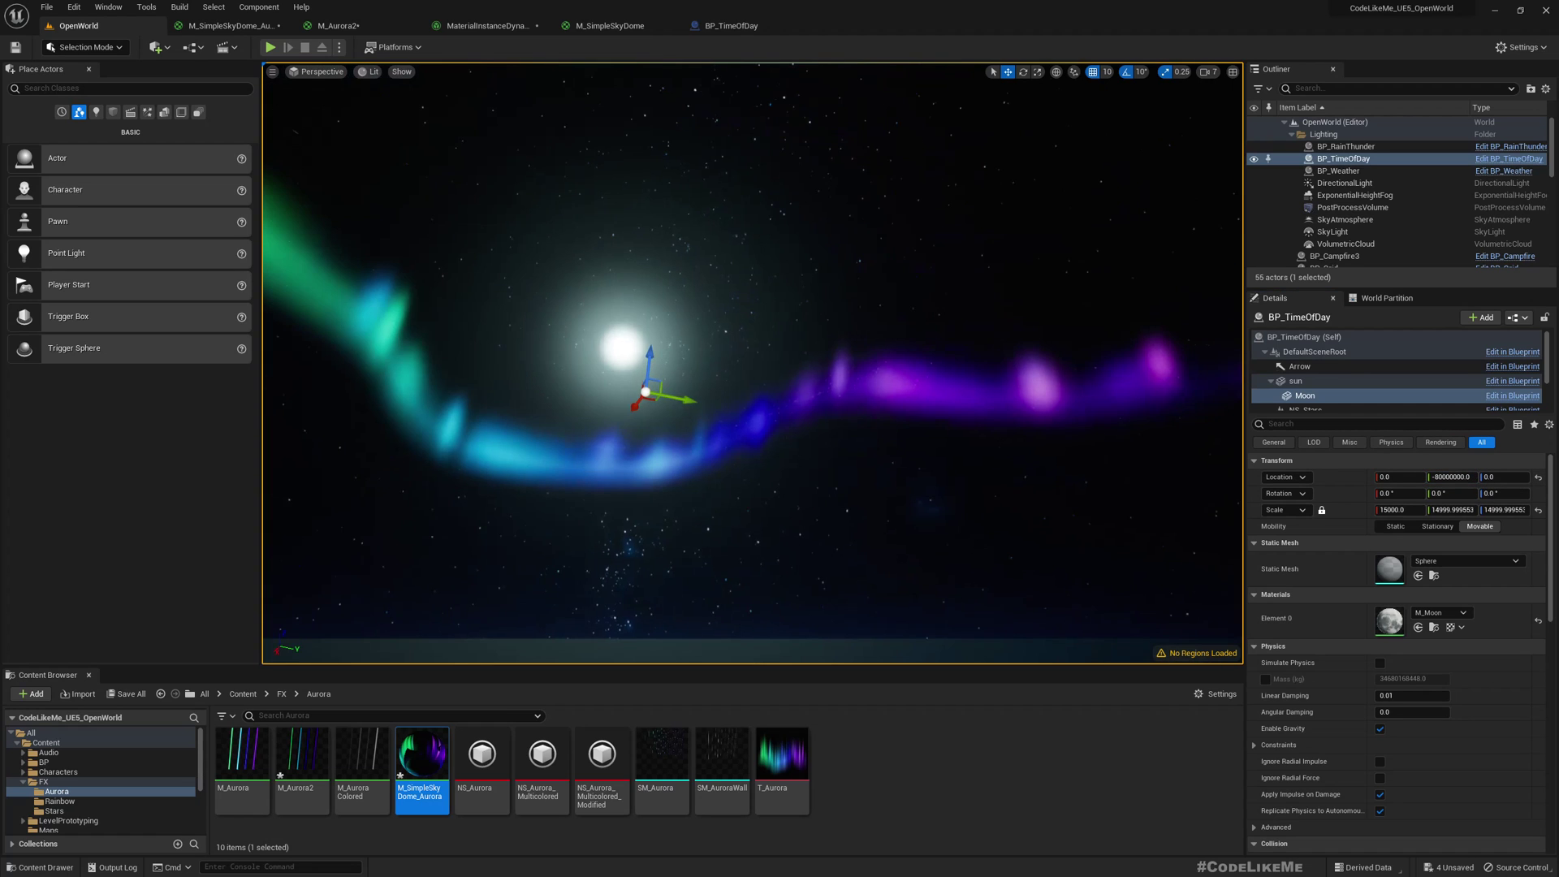
Step: Set the Moon component's Y location to -10000000.0
right_click_drag(634, 335, 599, 373)
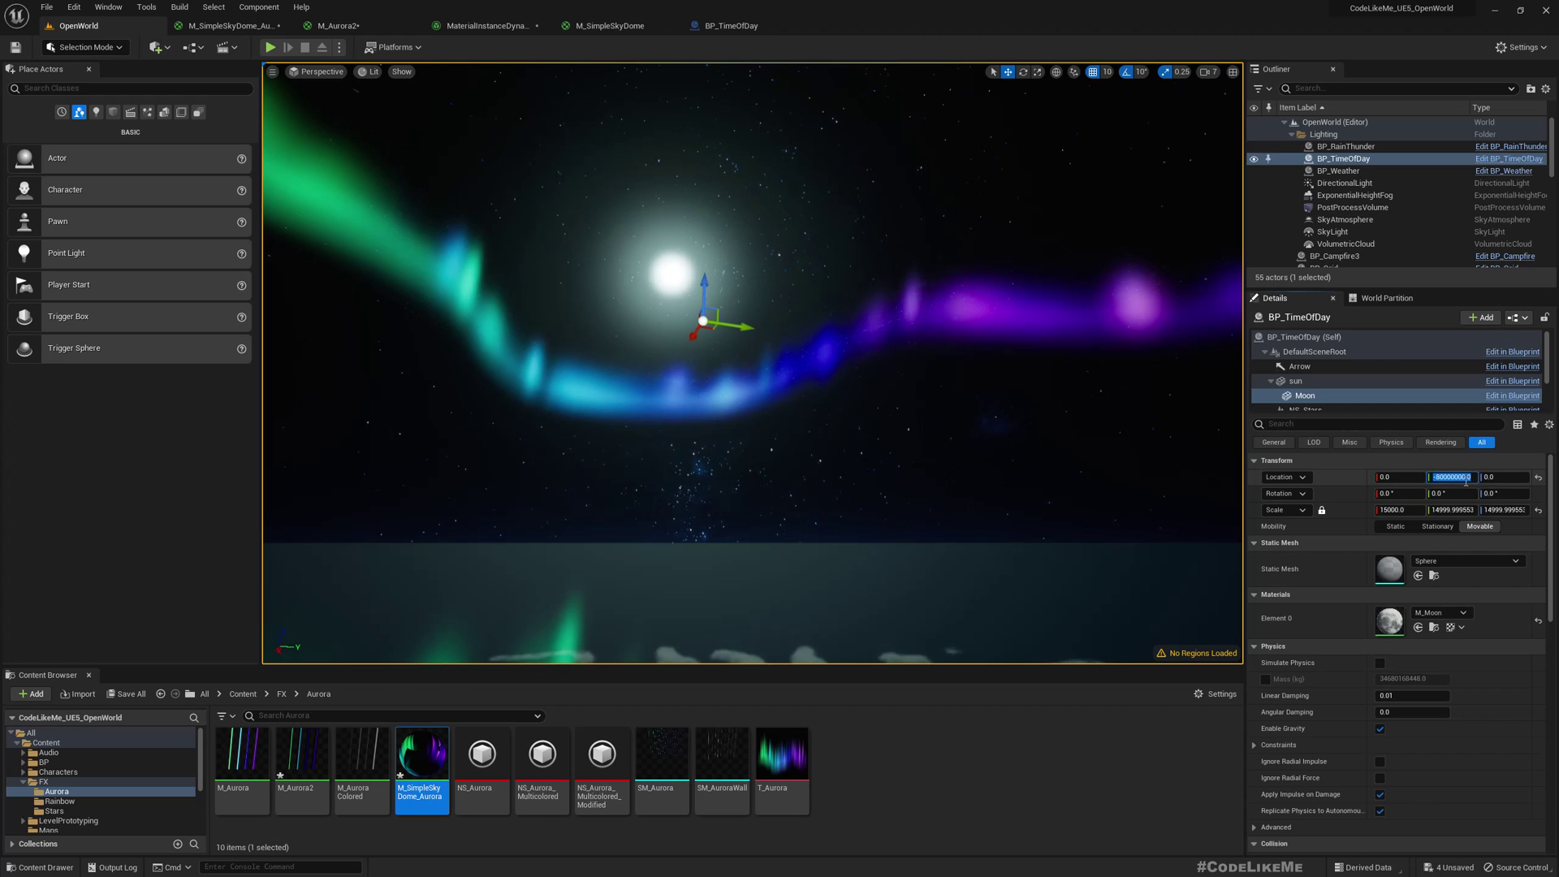
key("Right")
key("Delete")
type("1")
key("Return")
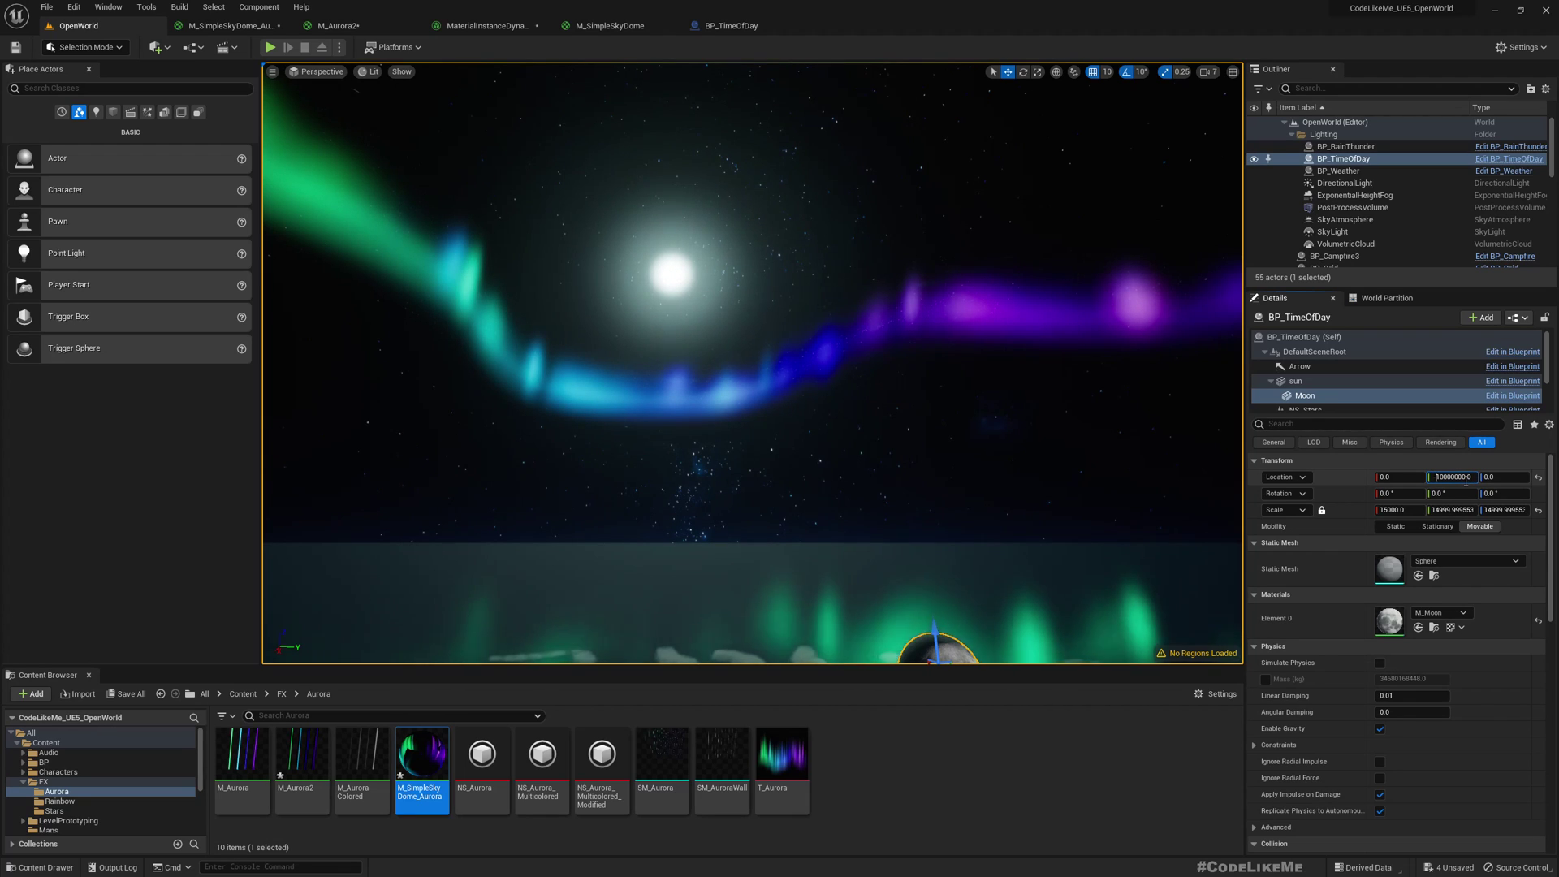
Step: Try a Y location of -5000000.0 for the Moon component and reset its location to the default
key("Delete")
key("Delete")
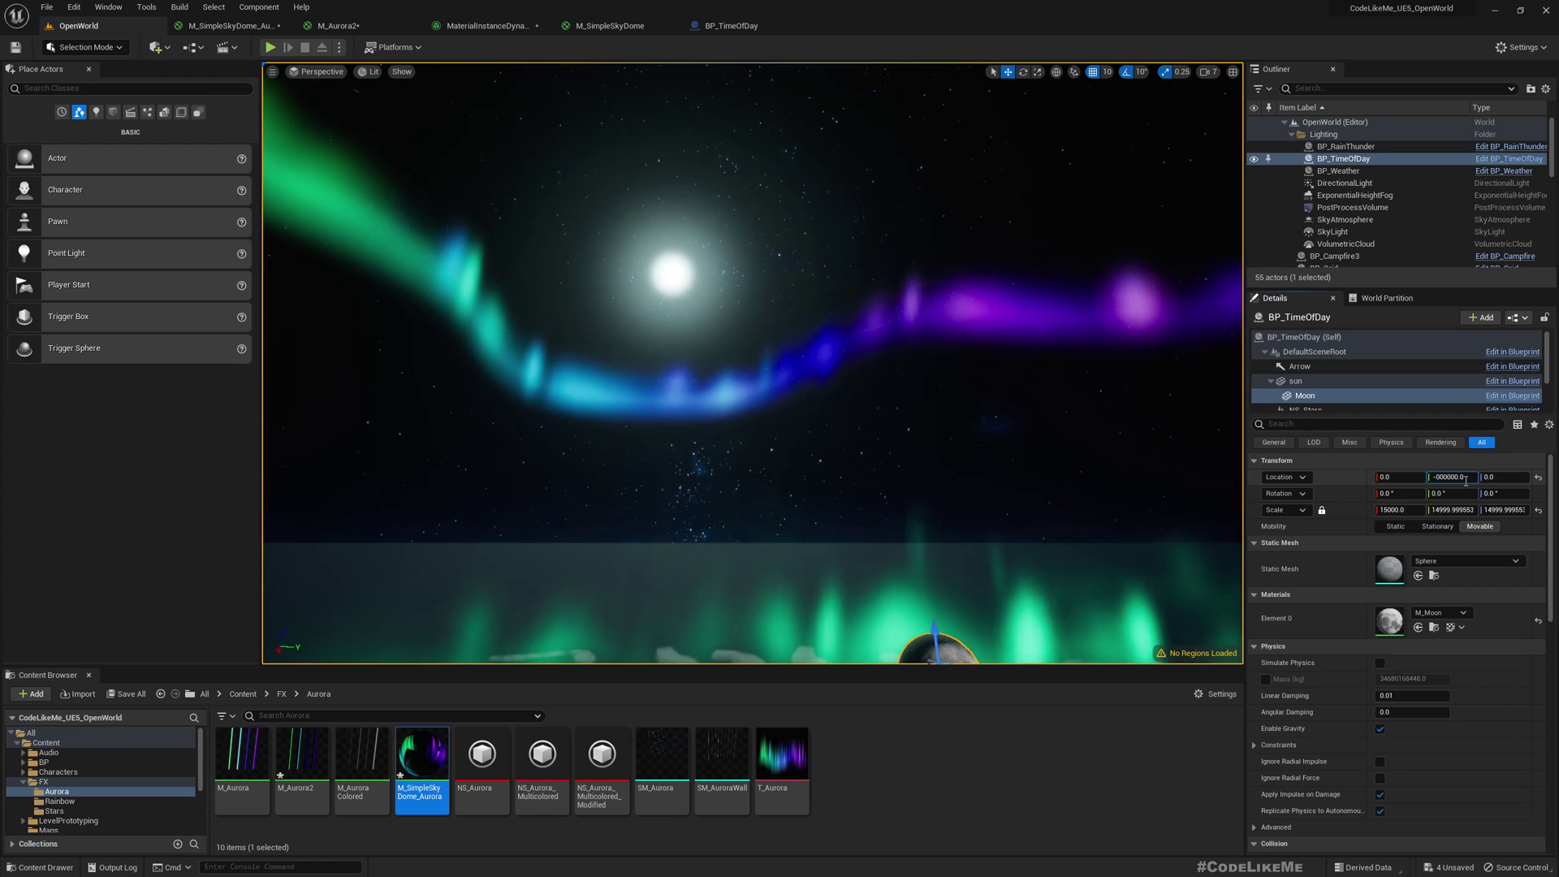
type("5")
key("Return")
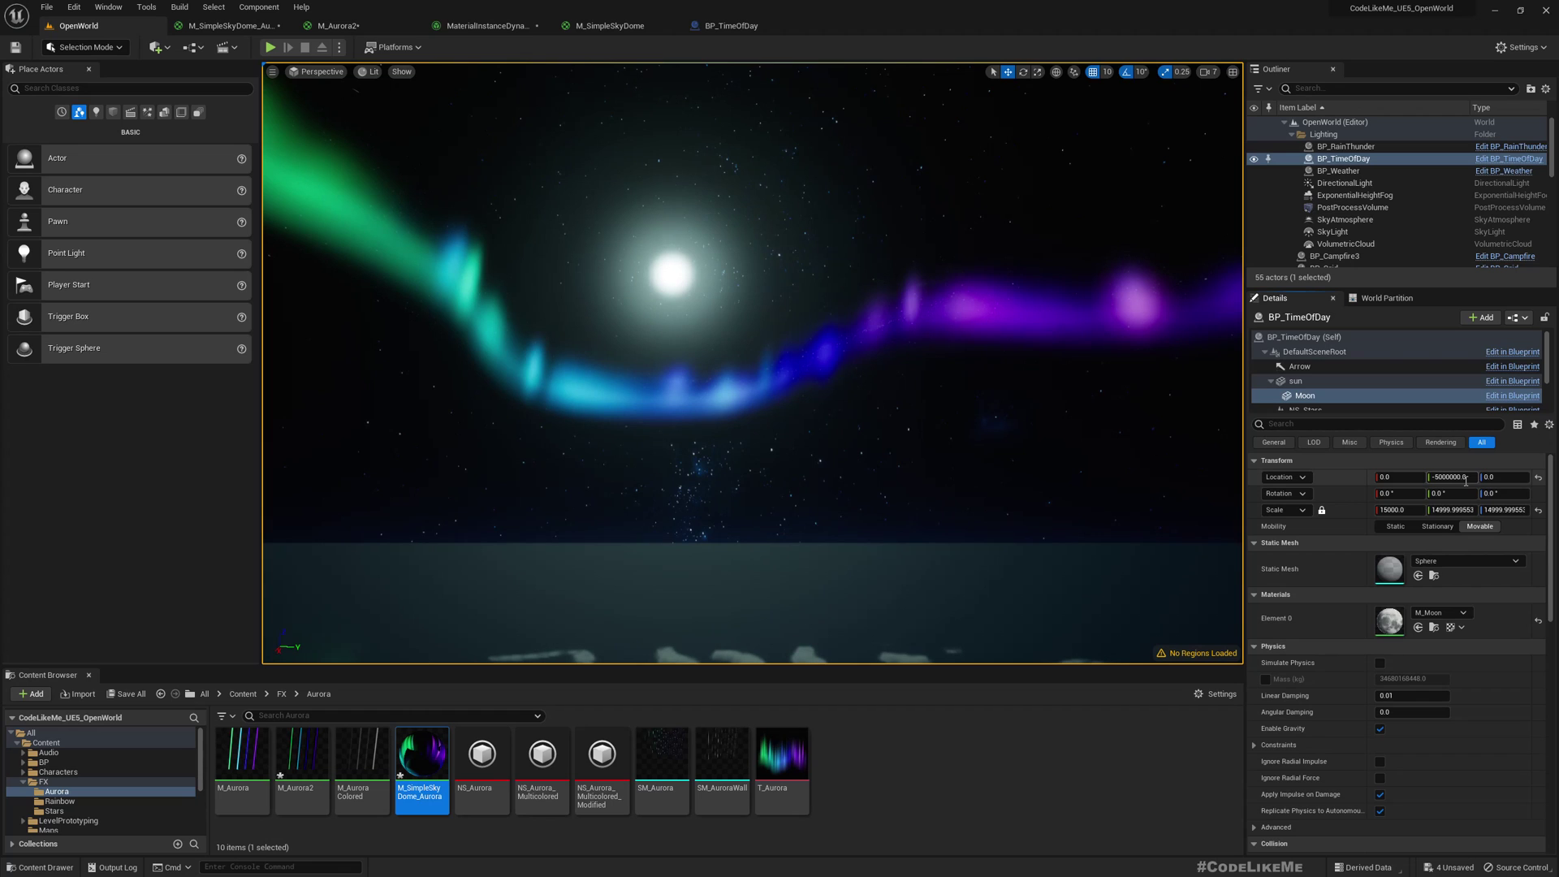
left_click(1538, 479)
Step: Enable the Aurora Enabled option on the BP_TimeOfDay actor and check the night sky
right_click_drag(807, 327, 840, 378)
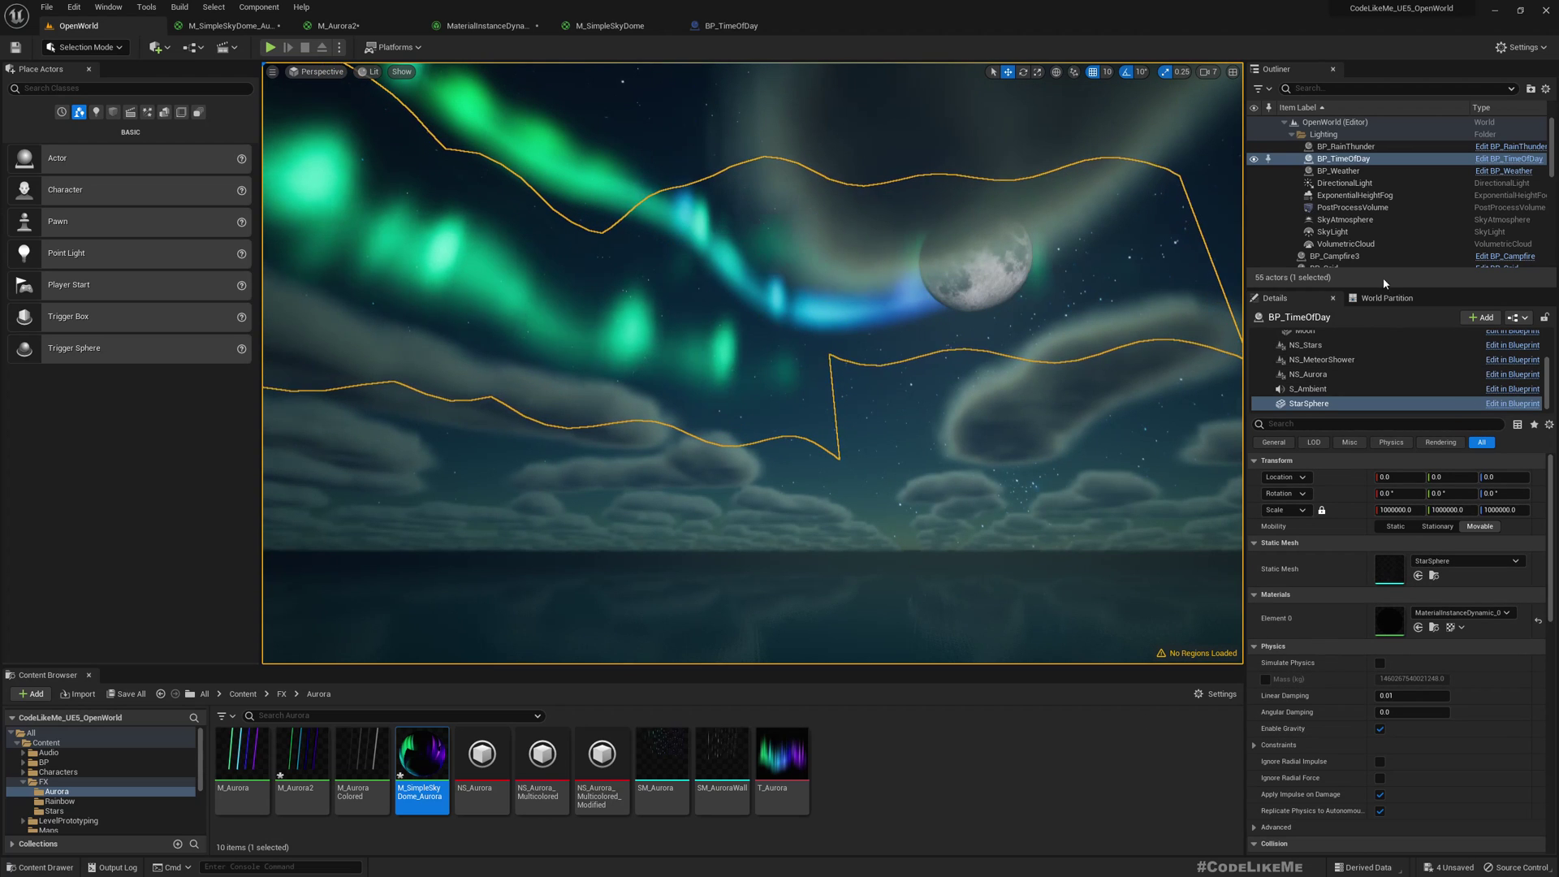
left_click(1338, 170)
left_click(1345, 159)
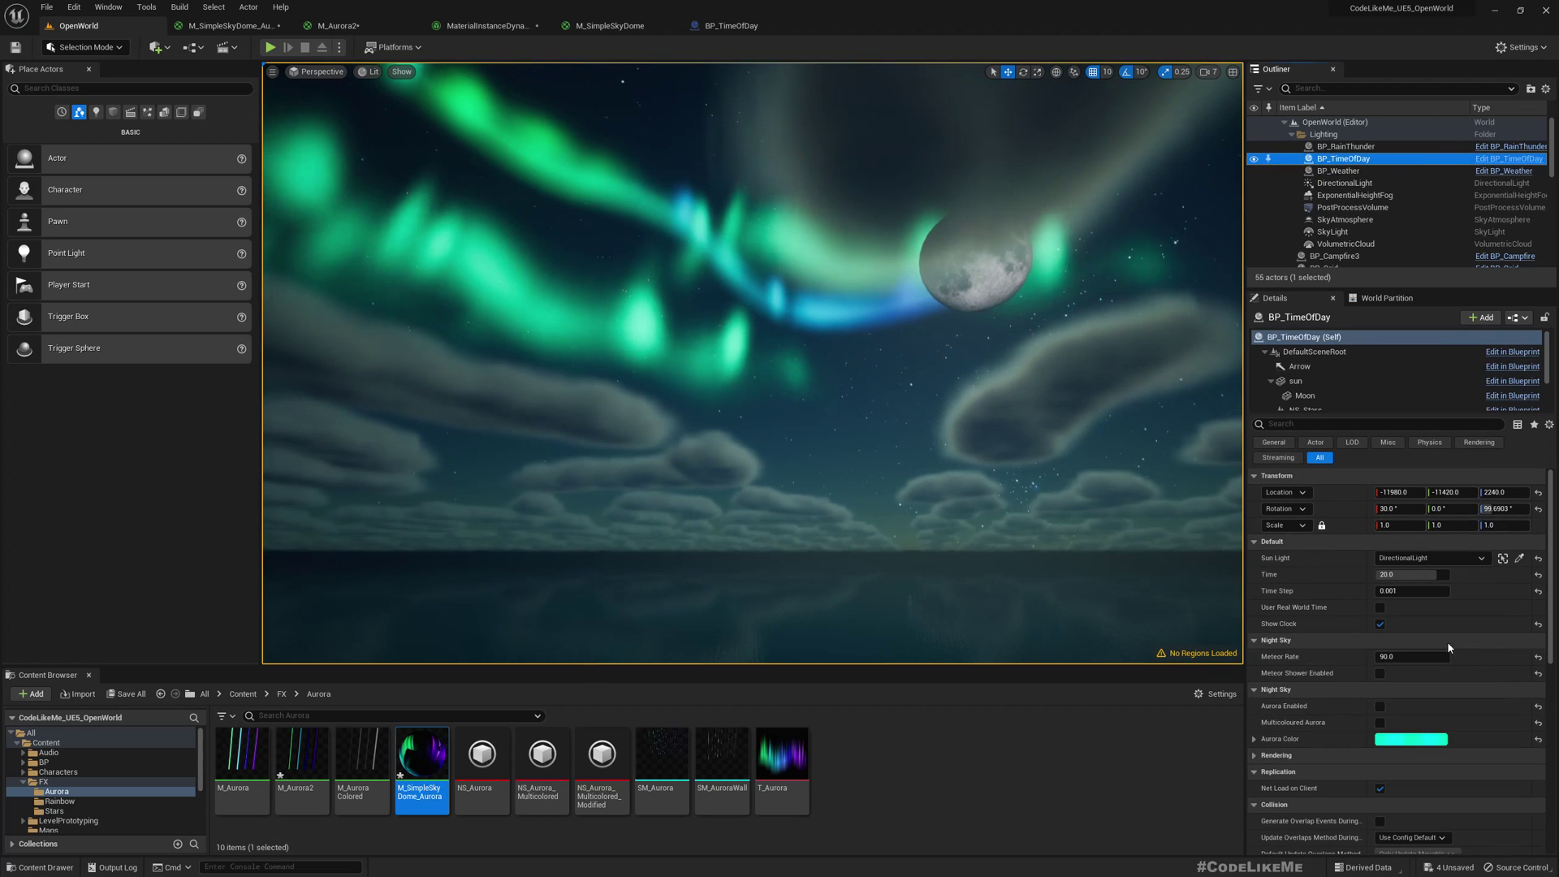
left_click(1381, 706)
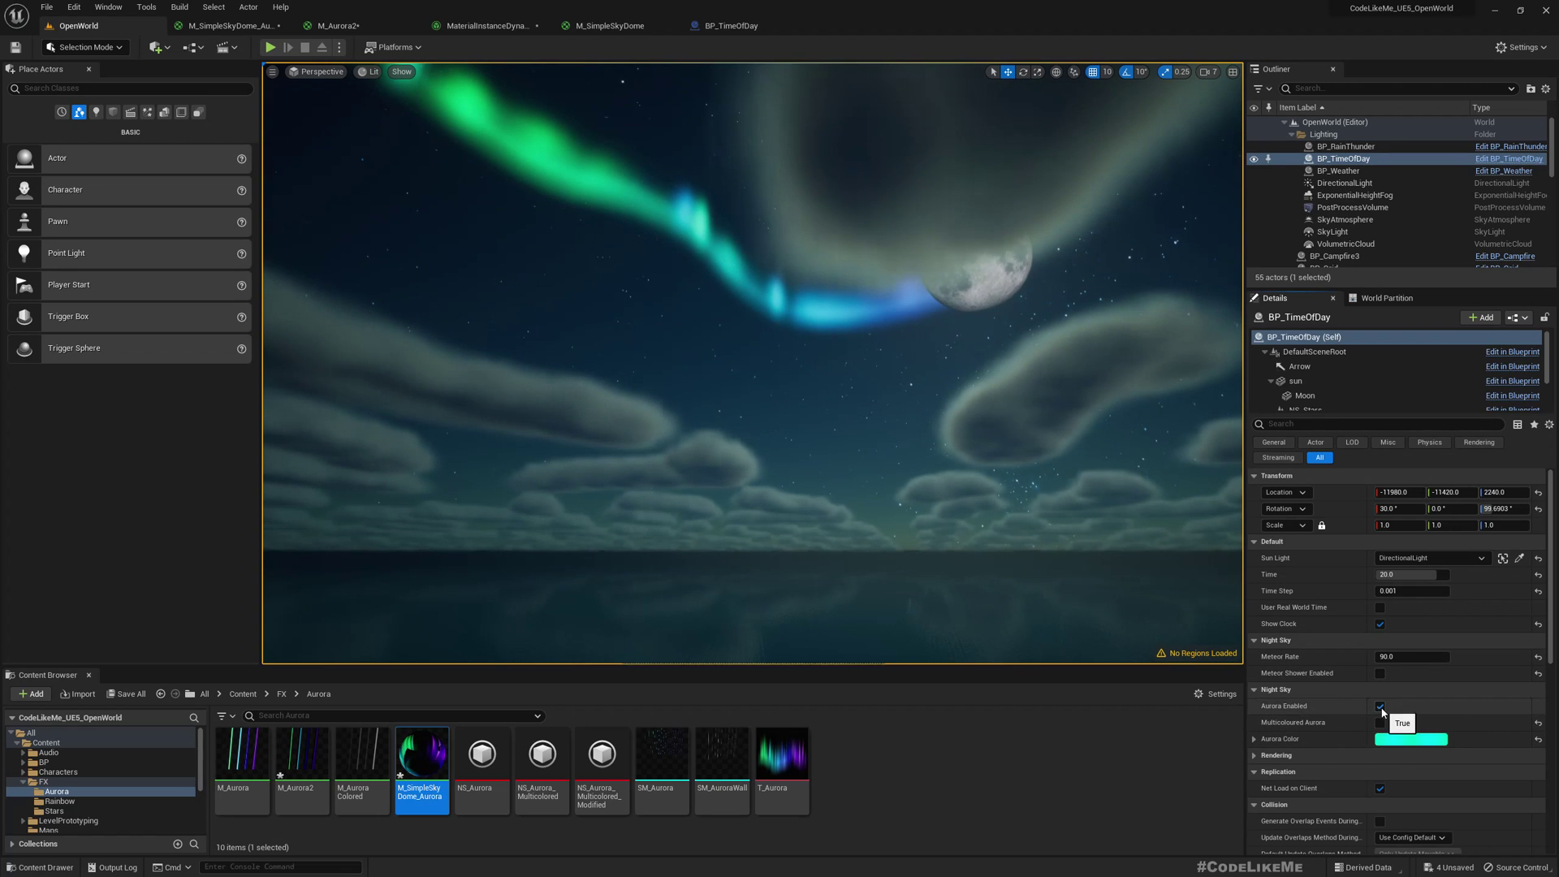
right_click_drag(876, 453, 892, 421)
Step: Lower SM_AuroraWall to a Z location of 4500140.0, deselect it and inspect the aurora over the sea and the palm forest
left_click(738, 371)
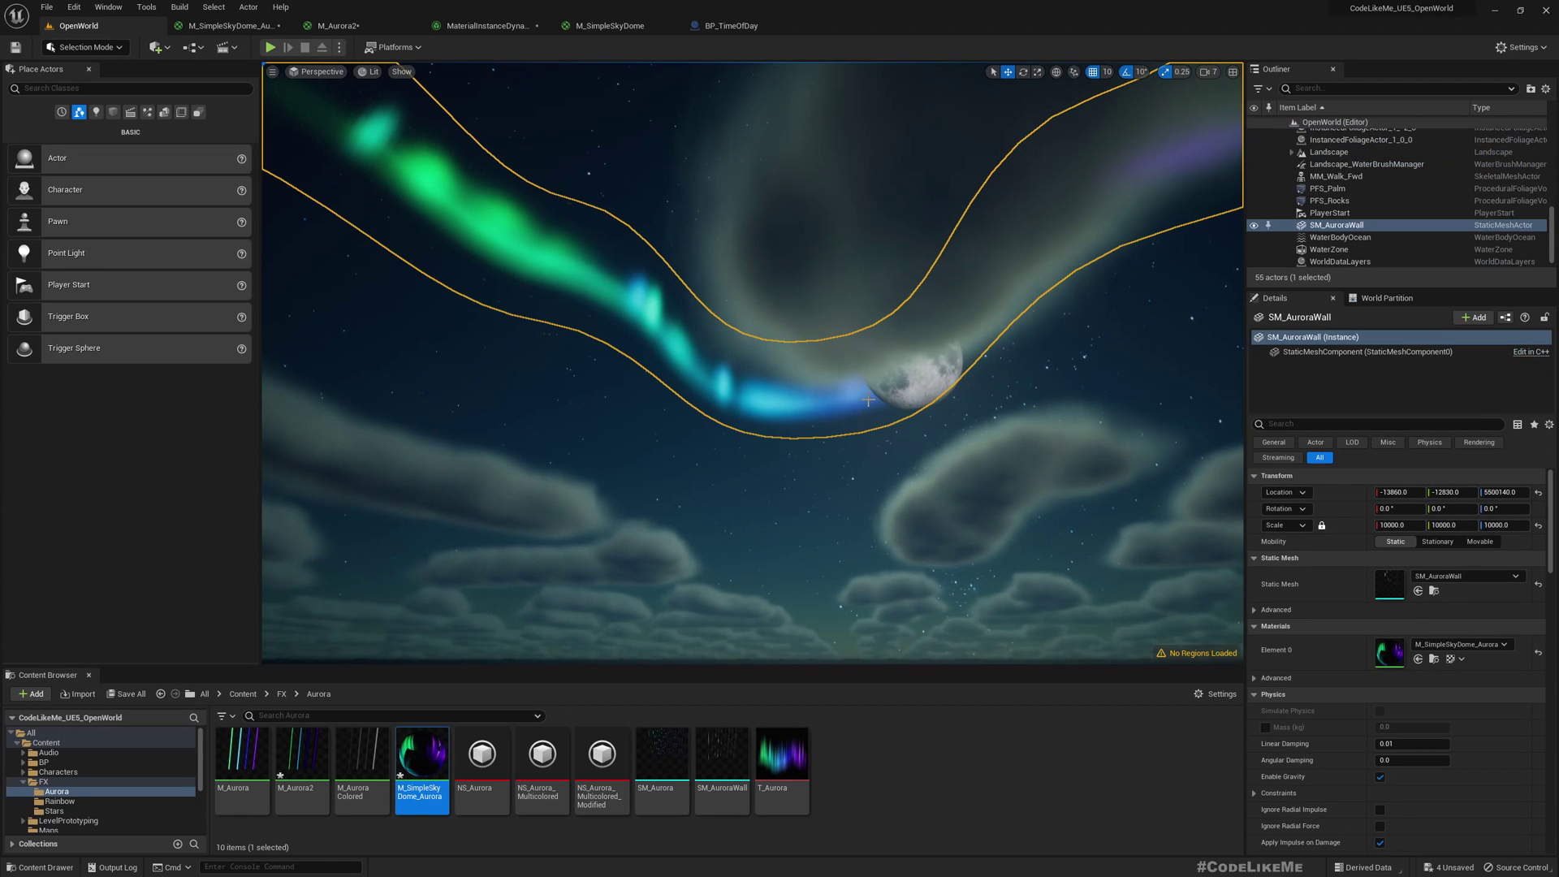
right_click_drag(719, 356, 666, 346)
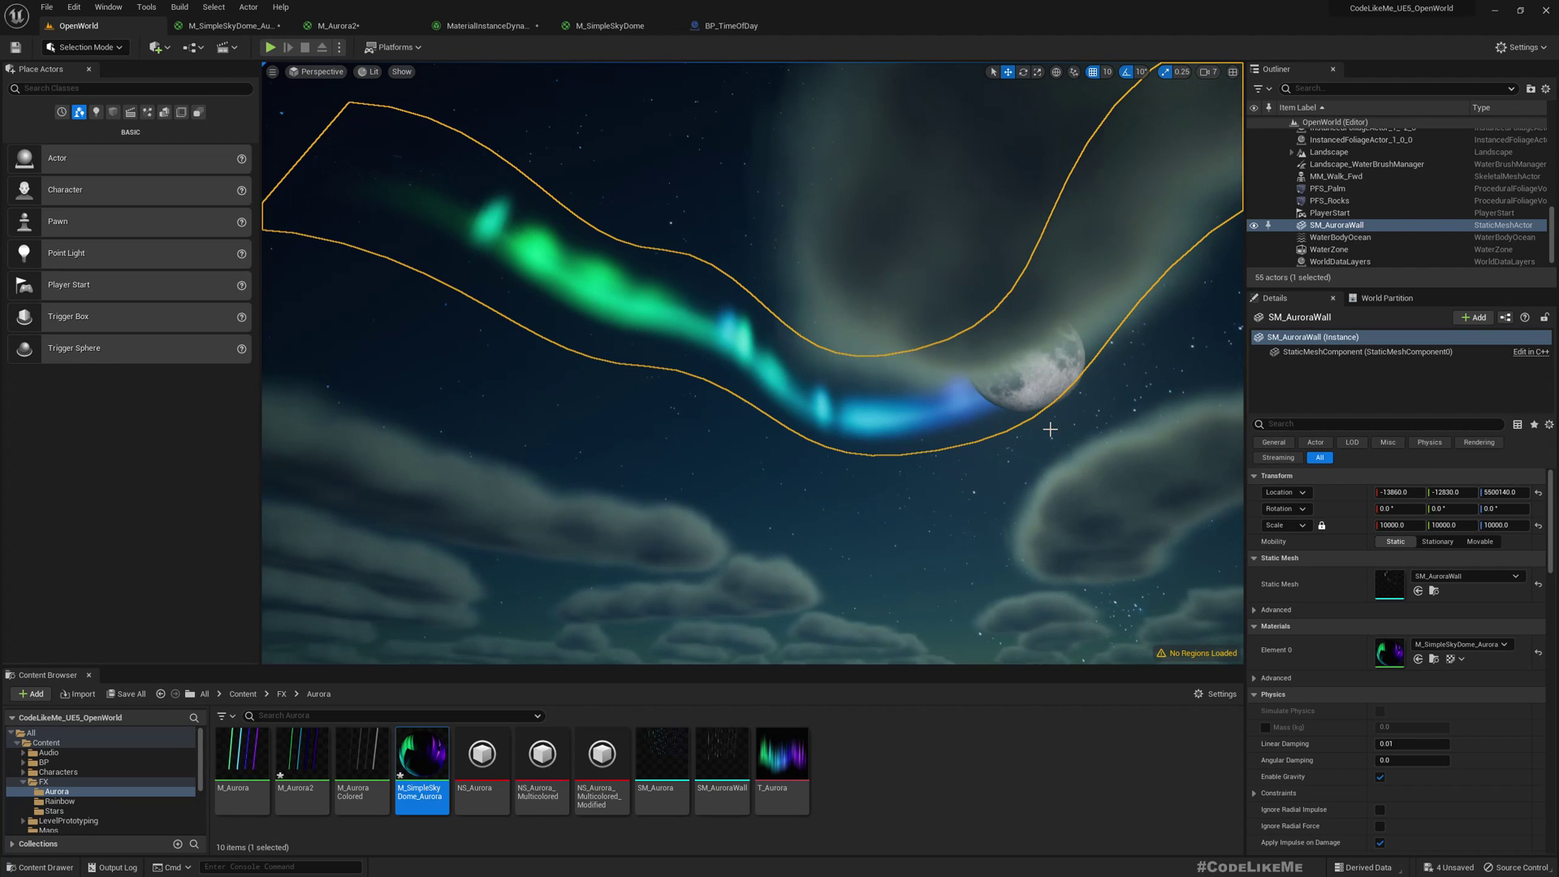
right_click_drag(1050, 429, 975, 424)
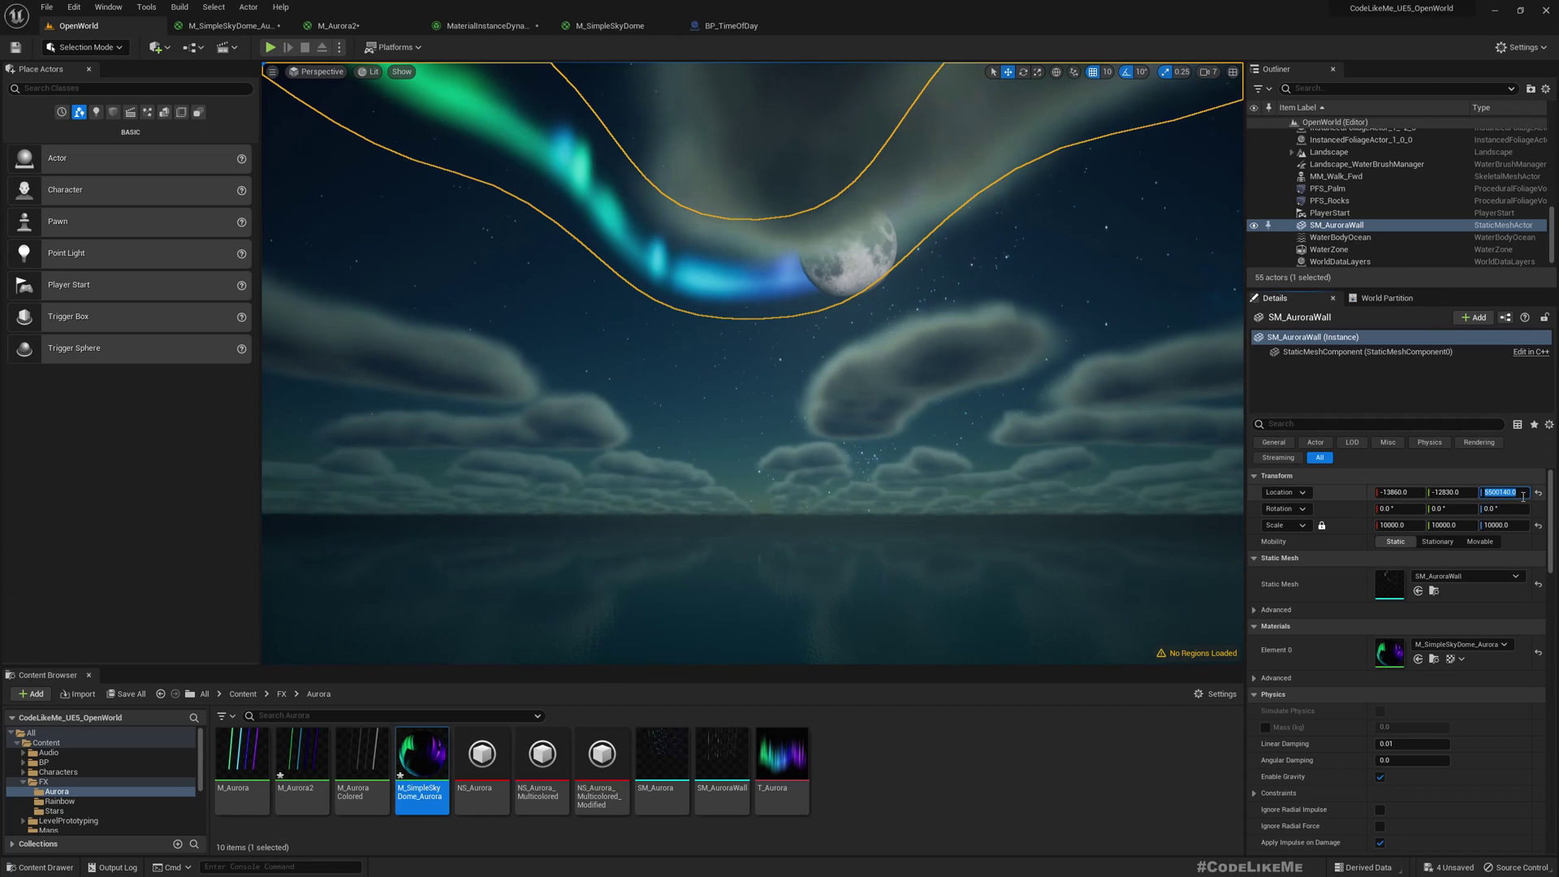
key("Return")
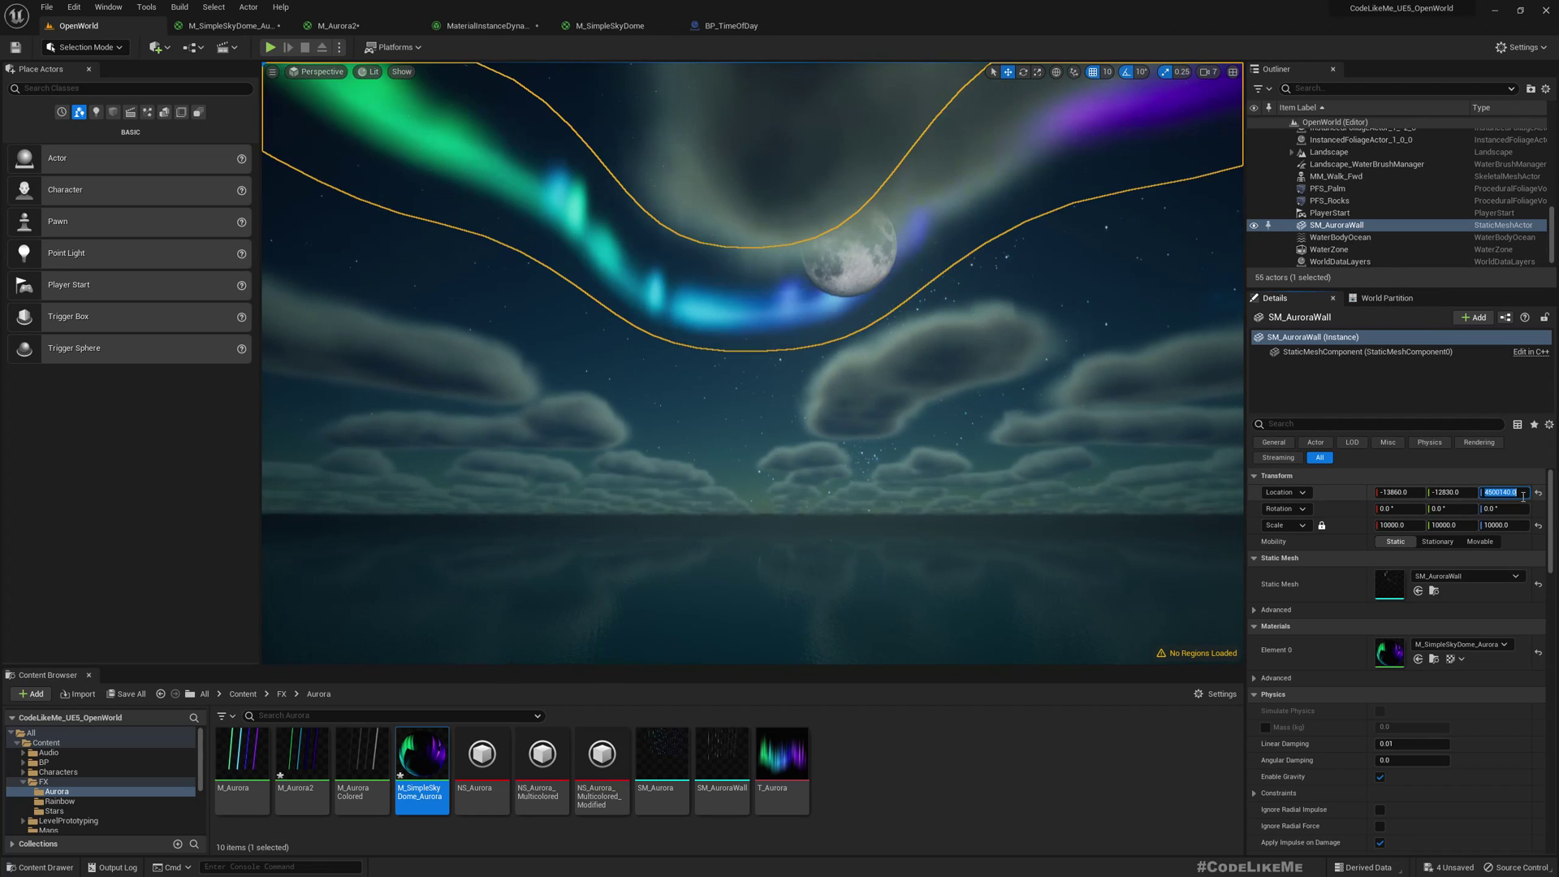
left_click(599, 170)
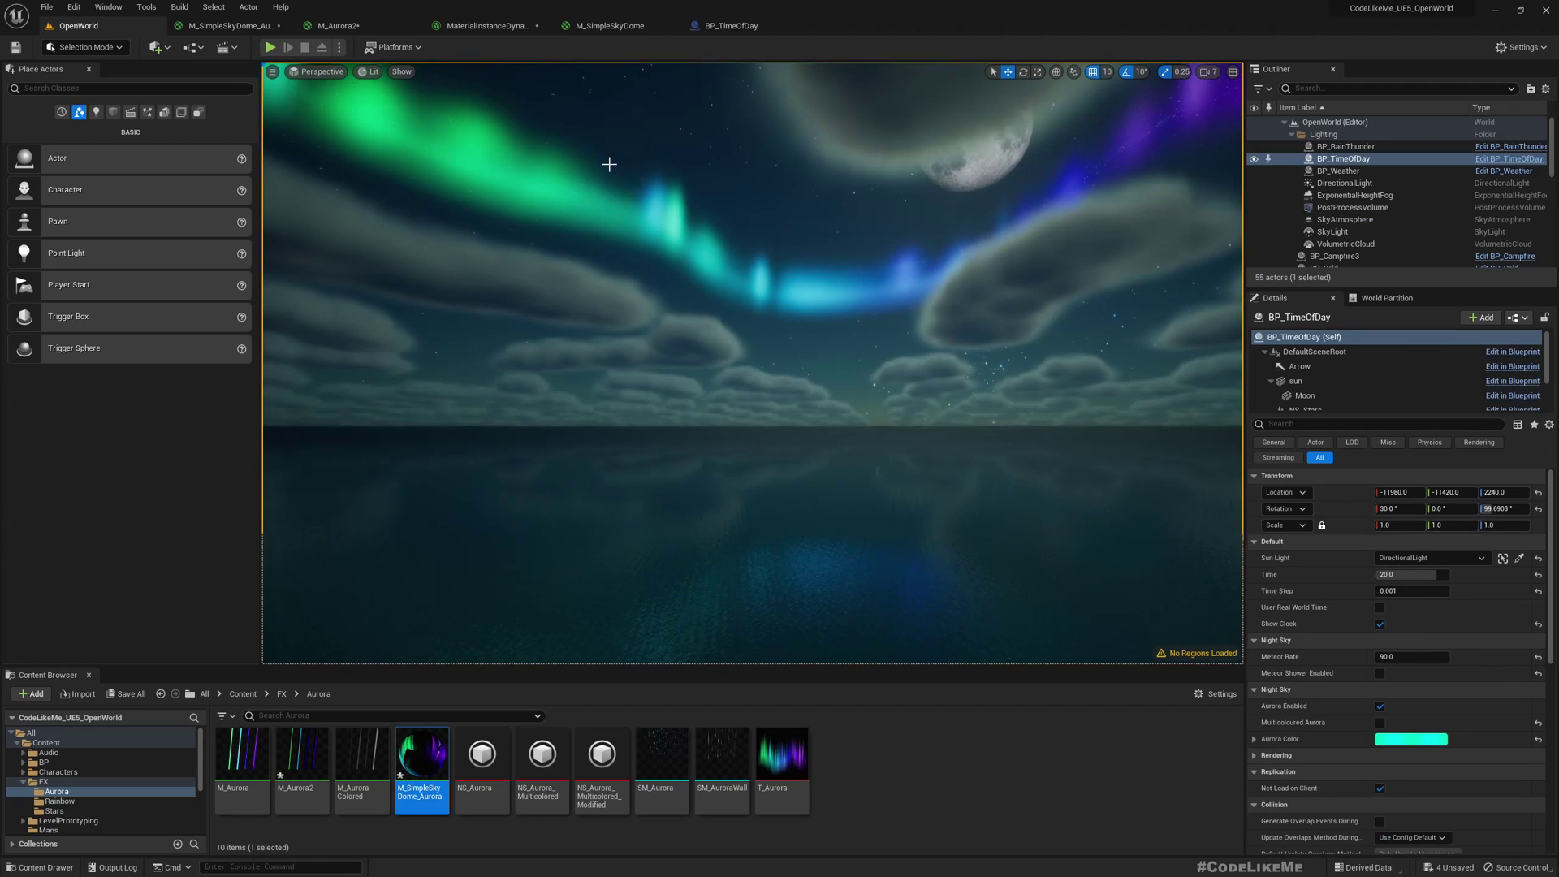
right_click_drag(643, 159, 844, 223)
key("w")
key("s")
right_click_drag(687, 170, 975, 124)
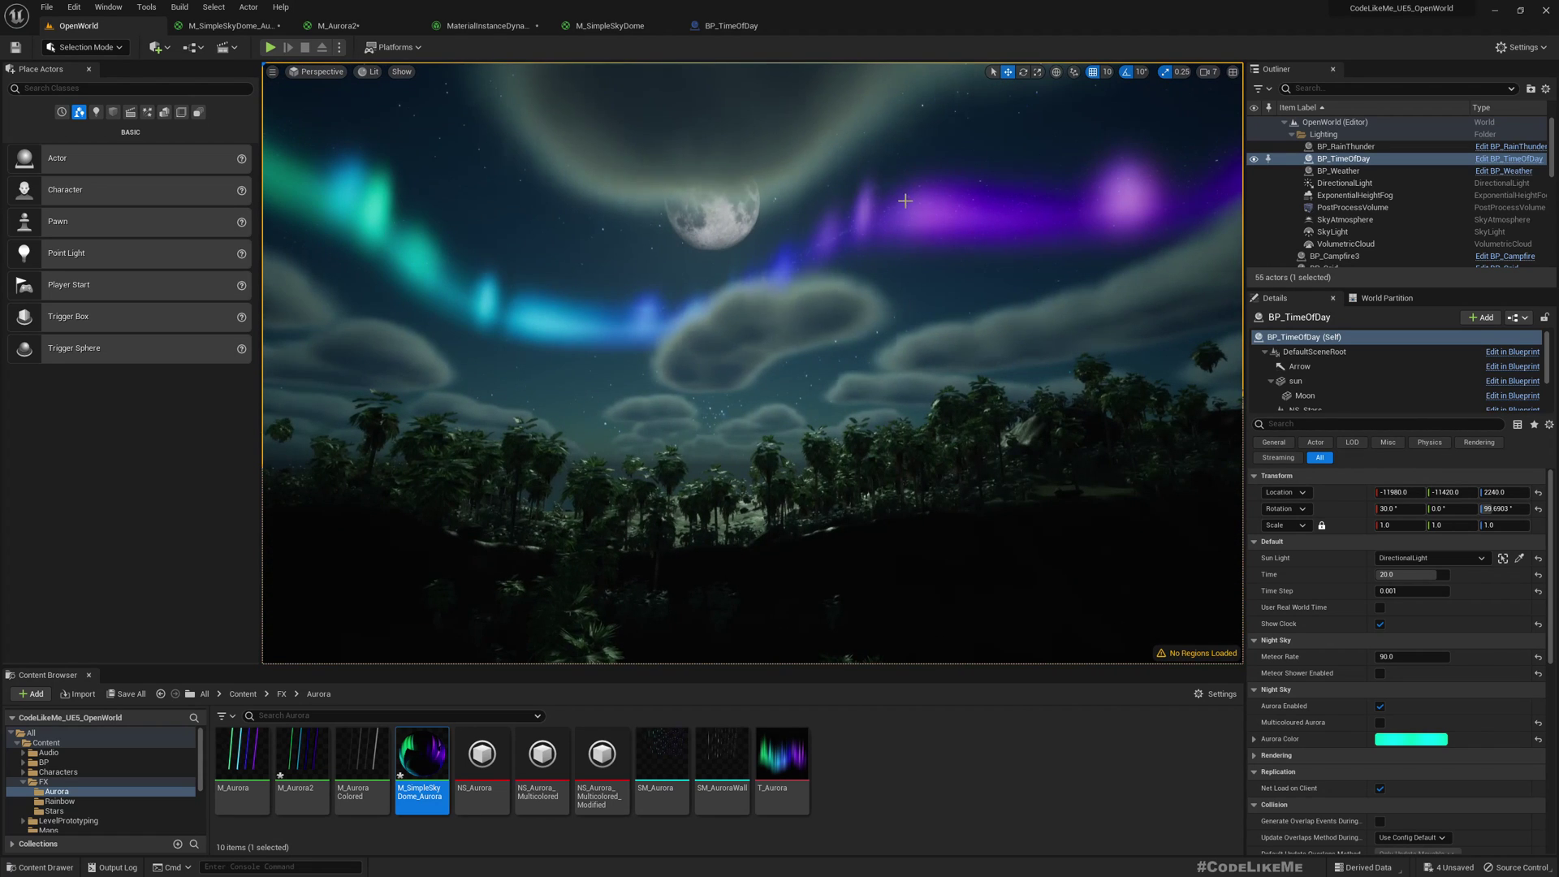
Step: Connect the sky luminance Add directly to the final Add's A input in M_SimpleSkyDome_Aurora, apply, and check the aurora in OpenWorld
left_click(230, 25)
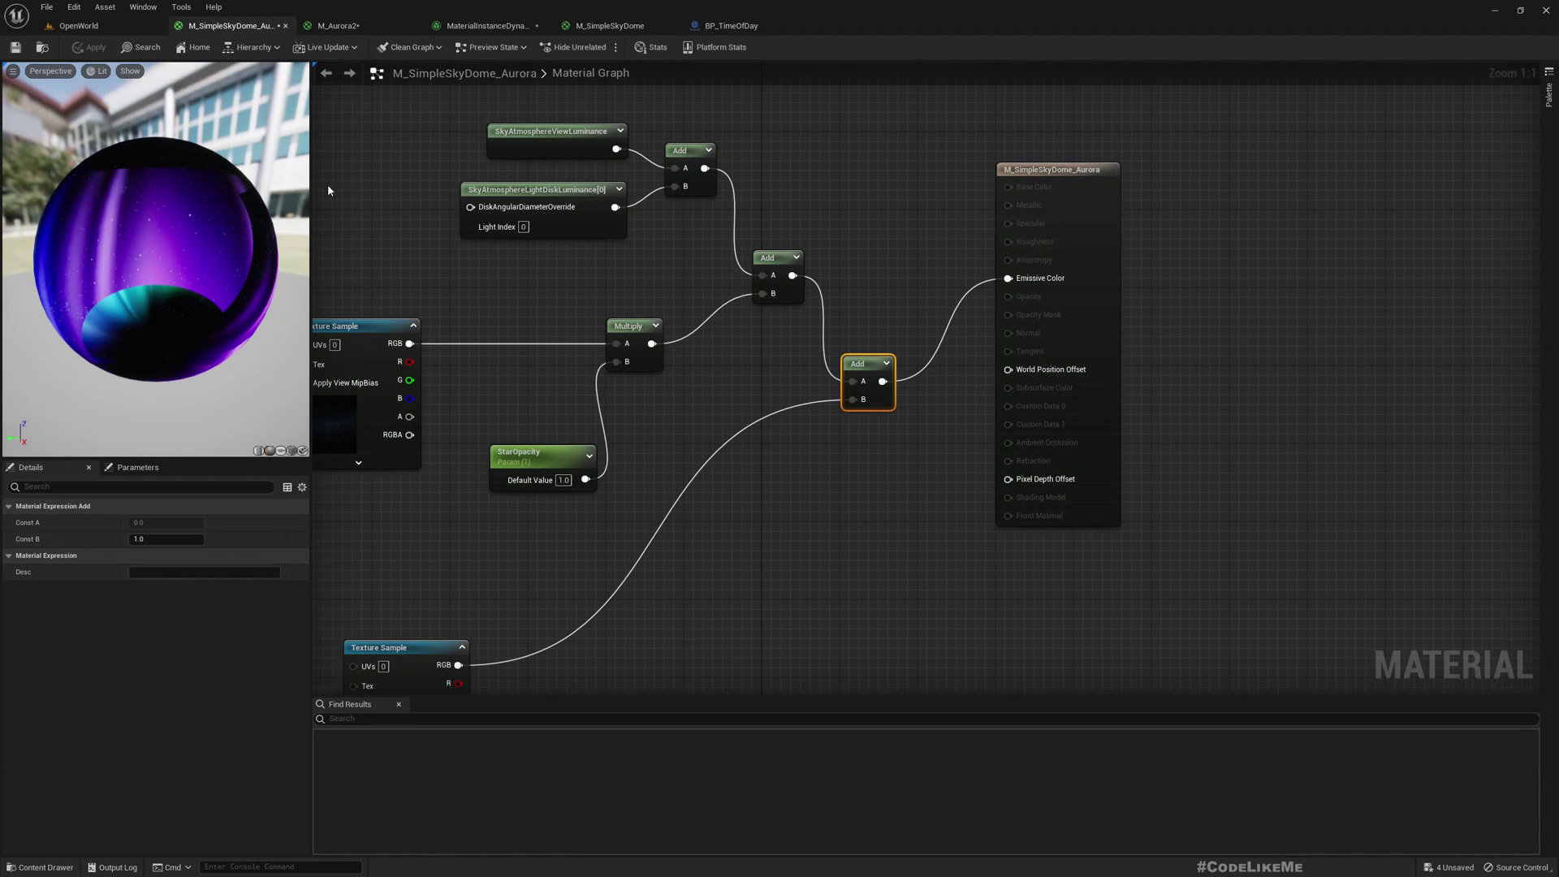
right_click_drag(384, 247, 520, 262)
left_click_drag(842, 185, 986, 395)
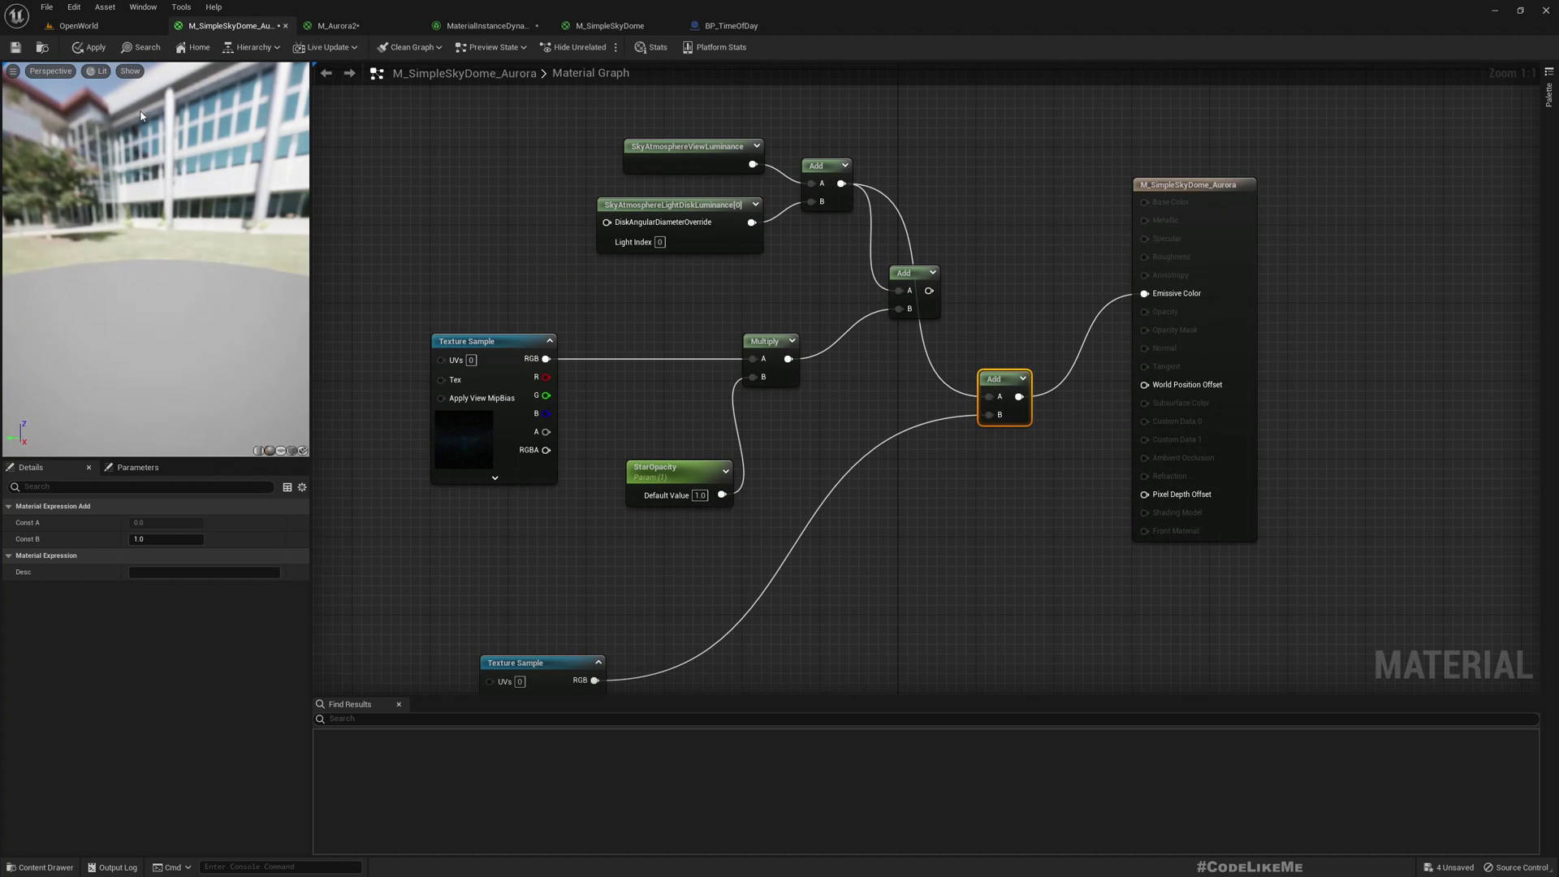
left_click(89, 48)
left_click(81, 26)
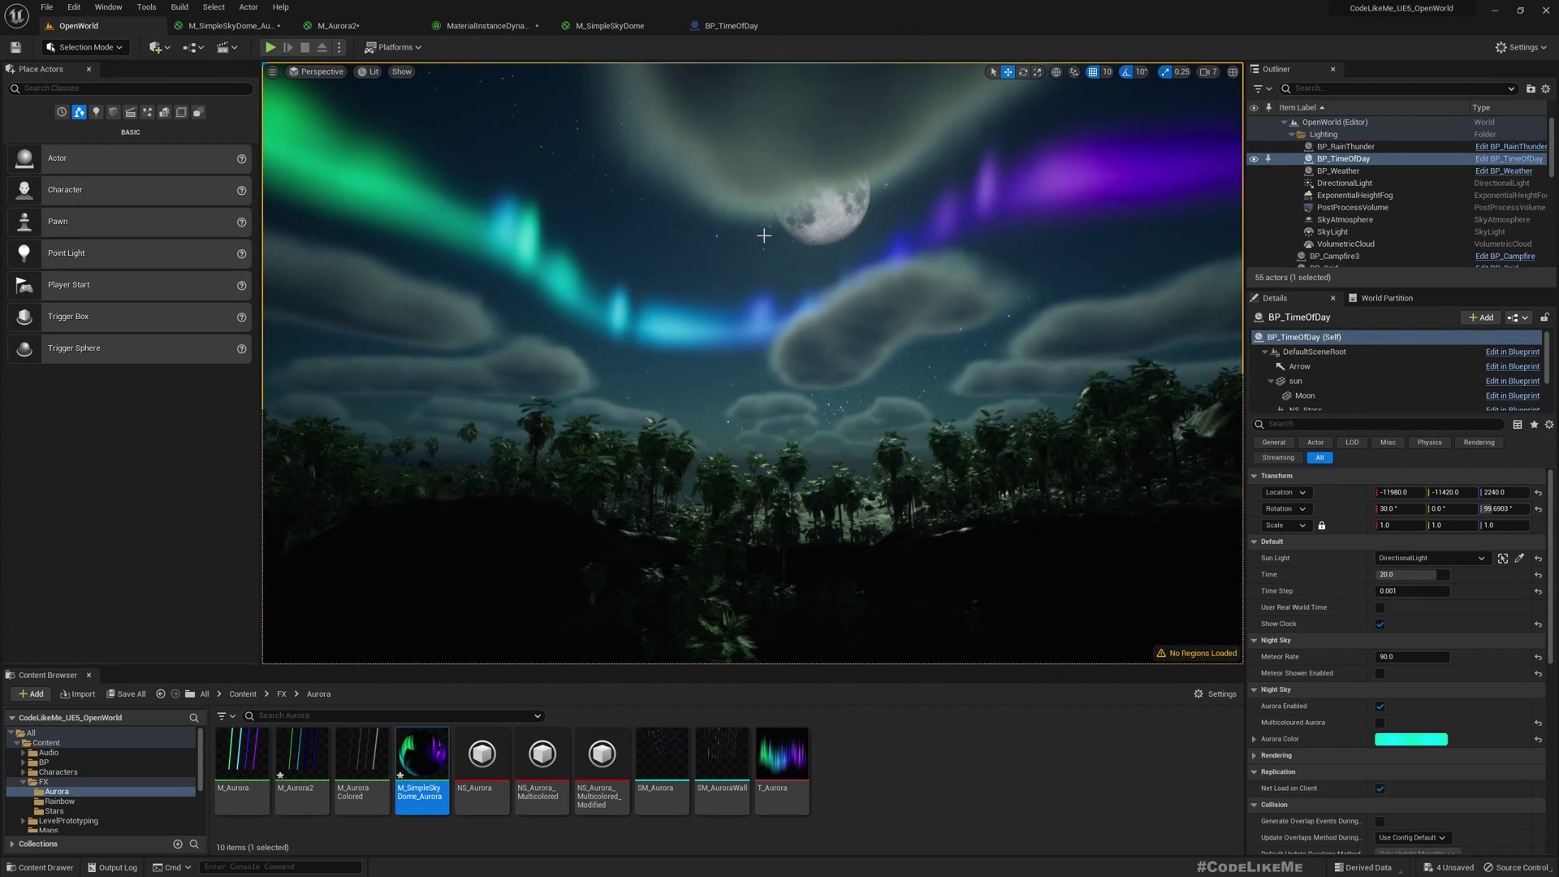
middle_click_drag(759, 244, 769, 293)
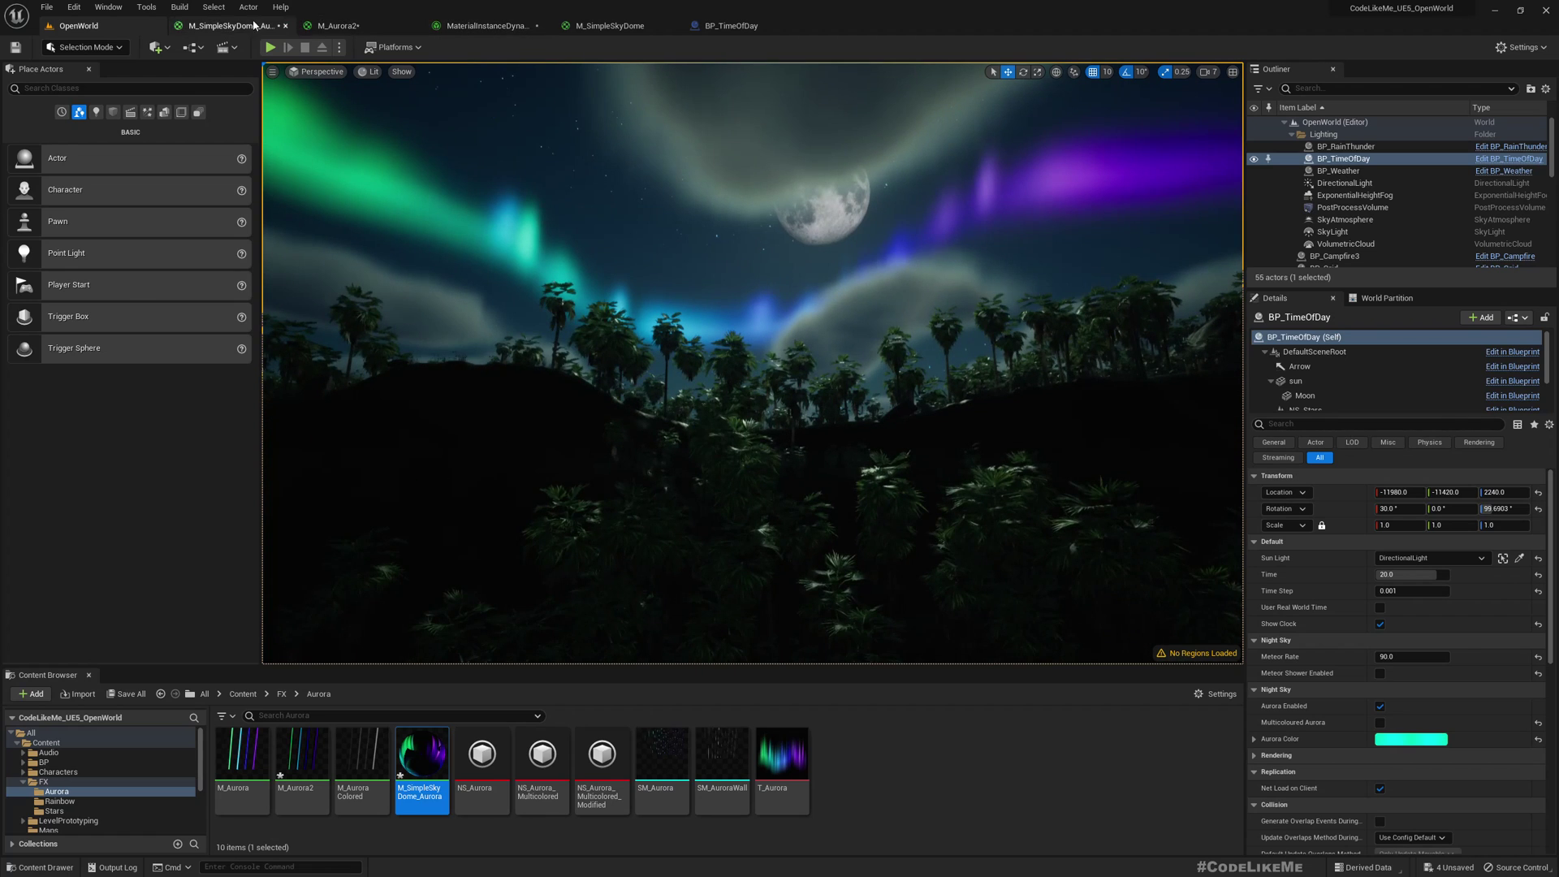
Step: Delete the unused star texture, StarOpacity, Multiply and Add nodes from M_SimpleSkyDome_Aurora and move the T_Aurora sample level with the remaining Add
left_click(224, 25)
scroll(743, 544, "down", 2)
right_click_drag(681, 620, 643, 453)
left_click_drag(517, 472, 523, 446)
left_click(640, 255)
left_click_drag(459, 199, 741, 329)
key("Delete")
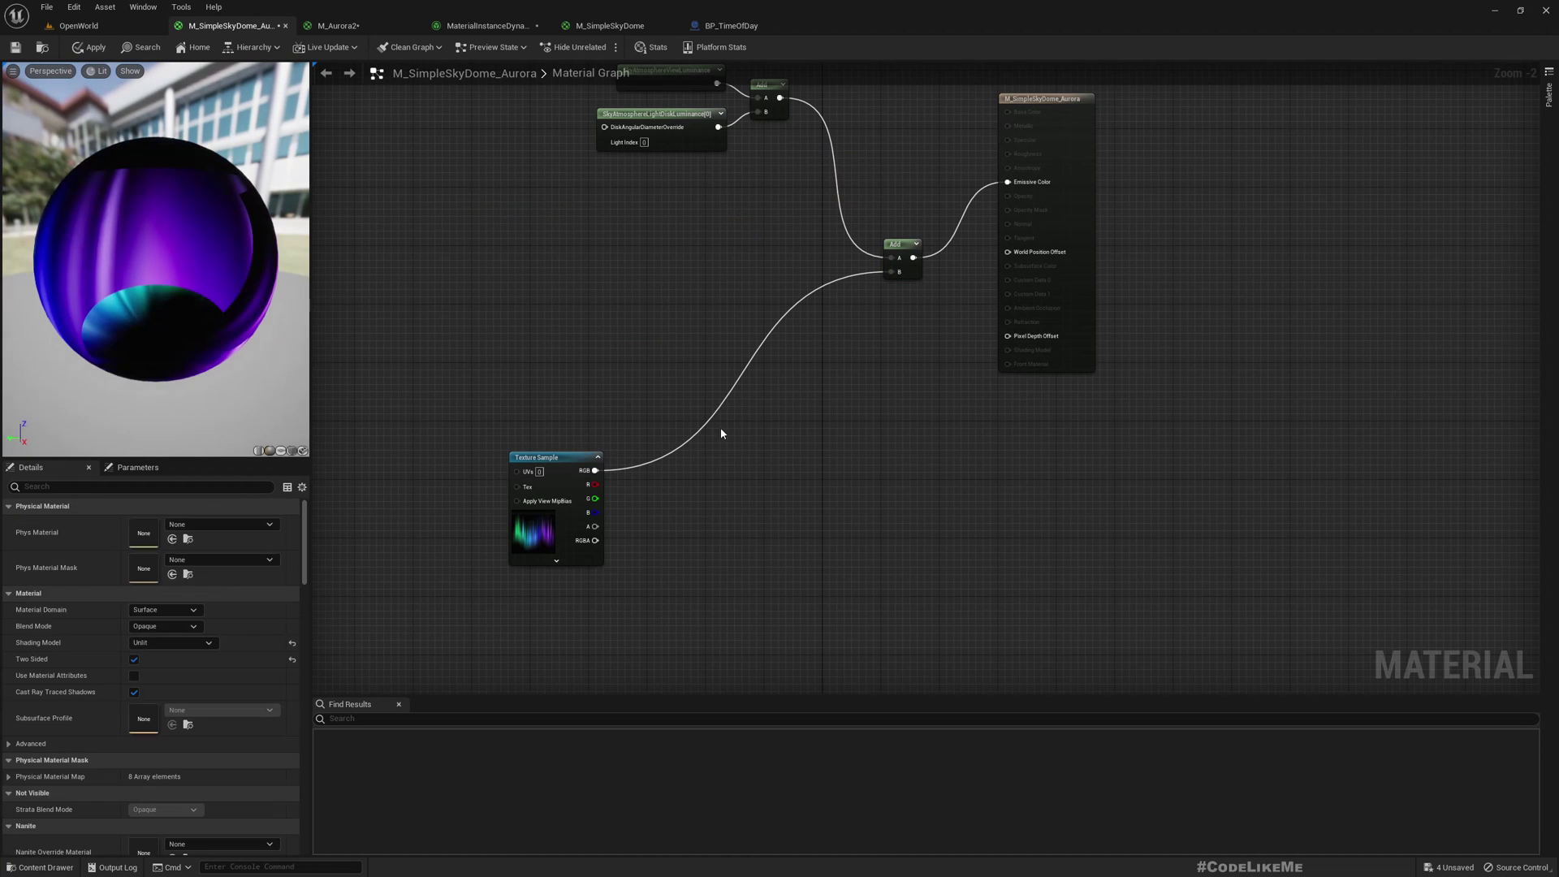
left_click_drag(553, 465, 647, 266)
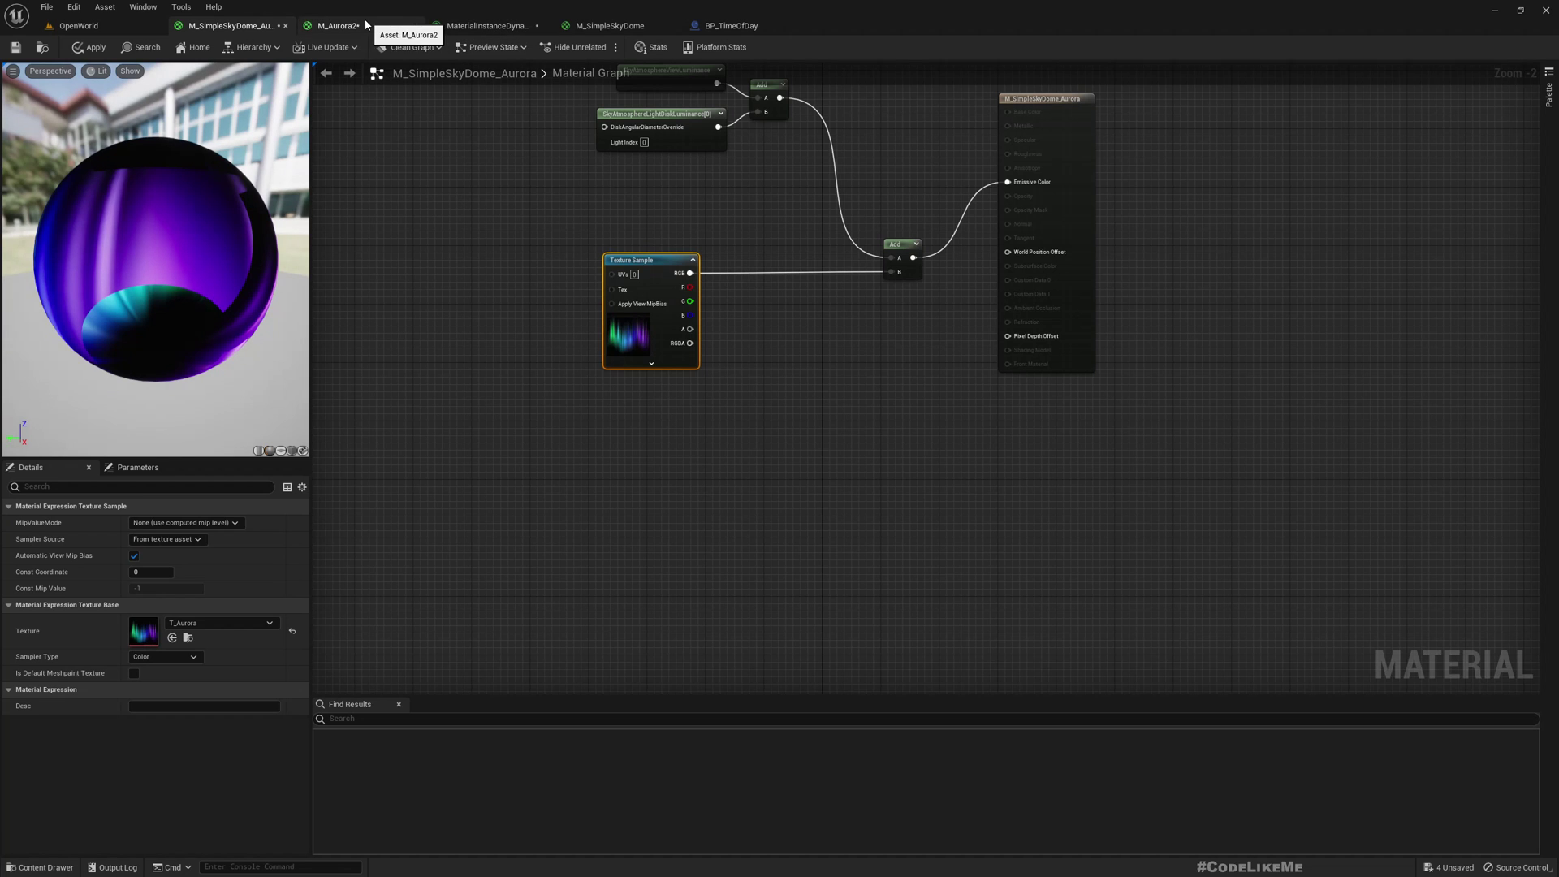
Step: Copy the sine-based vertex movement nodes, from TexCoord and Time through the OffsetDirection Multiply, from M_Aurora2 into M_SimpleSkyDome_Aurora
left_click(345, 26)
scroll(641, 520, "up", 2)
left_click_drag(378, 383, 973, 537)
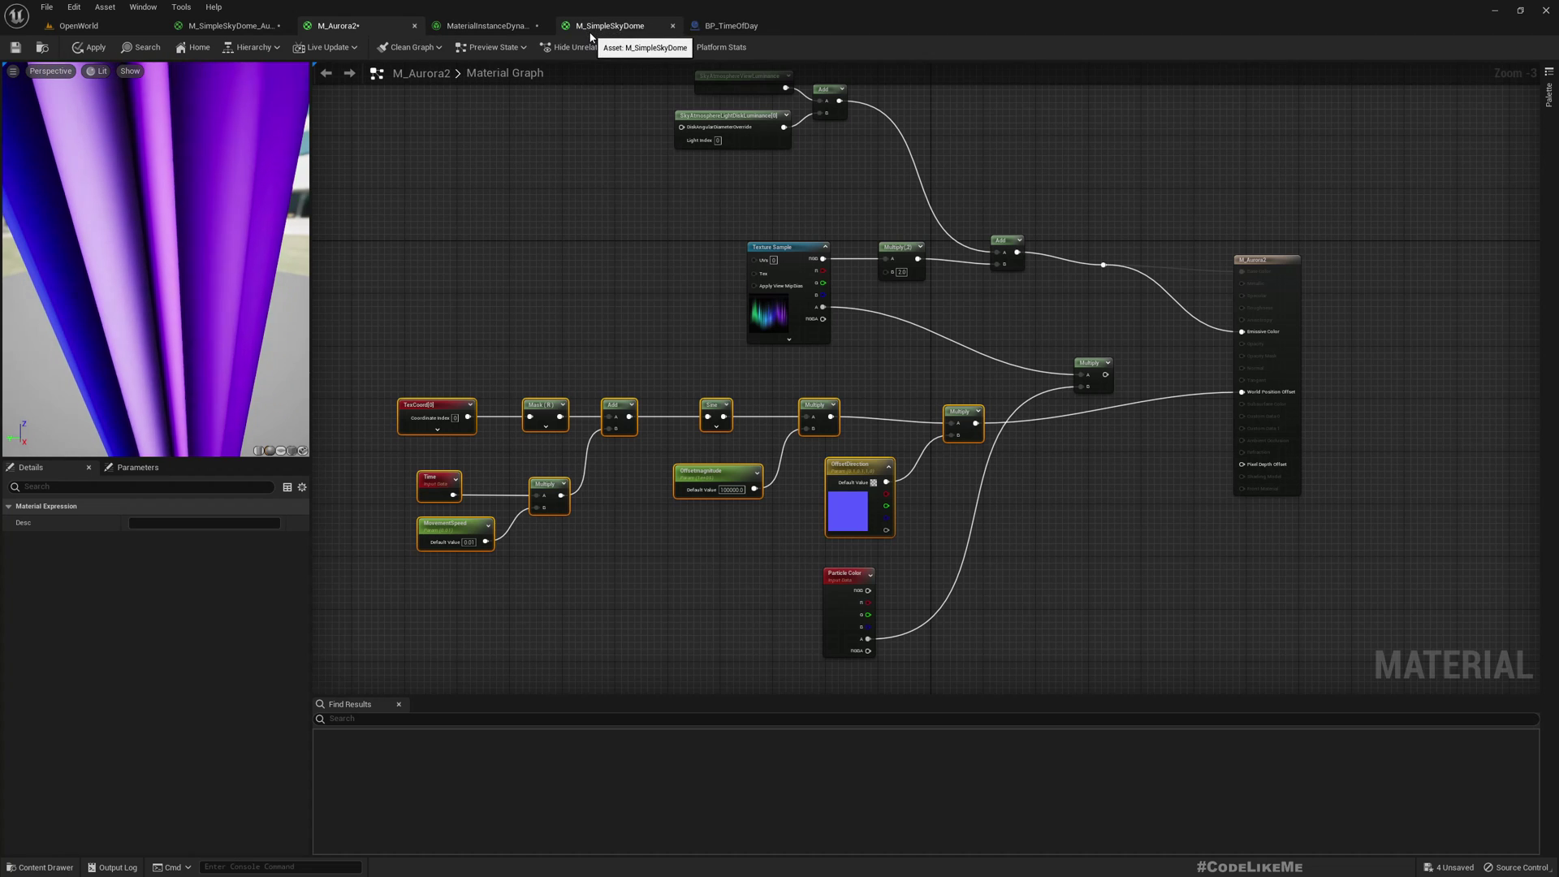
left_click(231, 25)
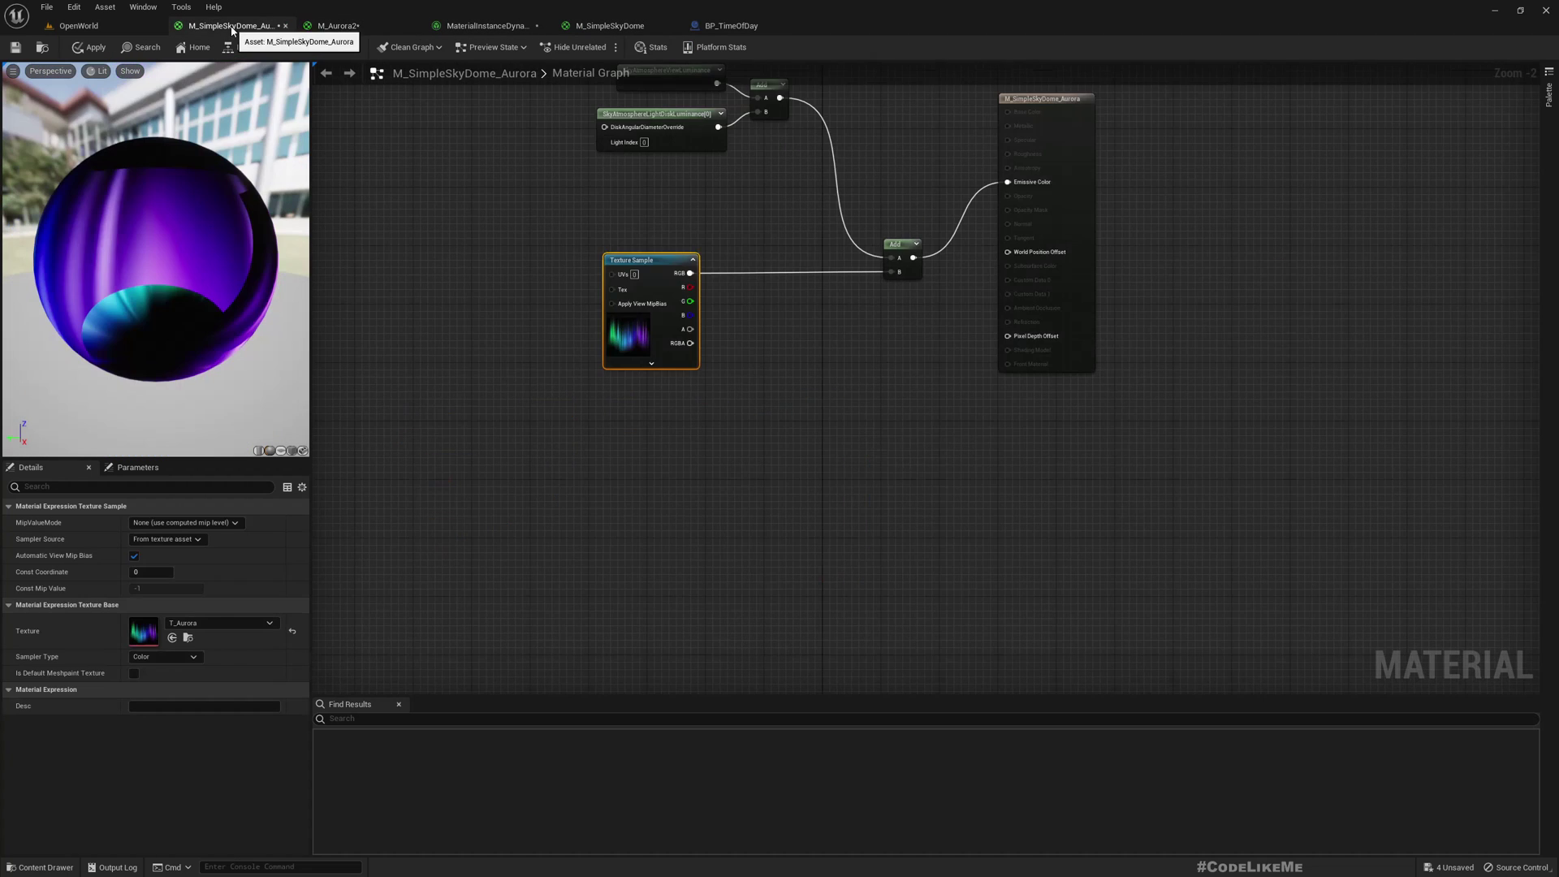
left_click(537, 431)
key("ctrl+v")
Step: Connect the pasted chain's final Multiply to World Position Offset and apply the M_SimpleSkyDome_Aurora changes
left_click_drag(934, 409, 1077, 214)
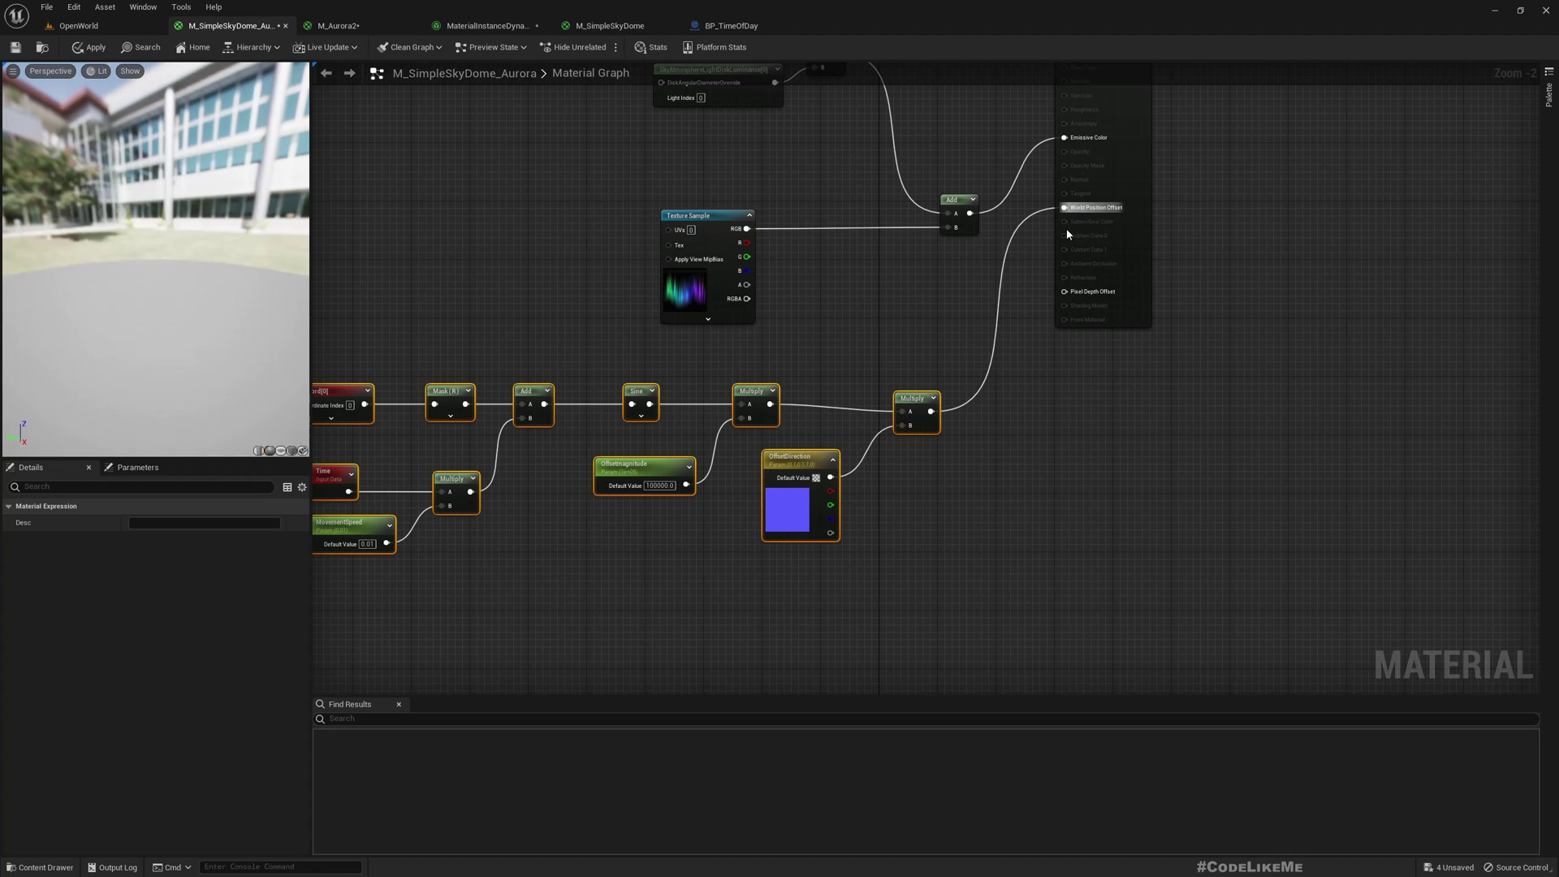
right_click_drag(563, 281, 705, 255)
left_click(92, 47)
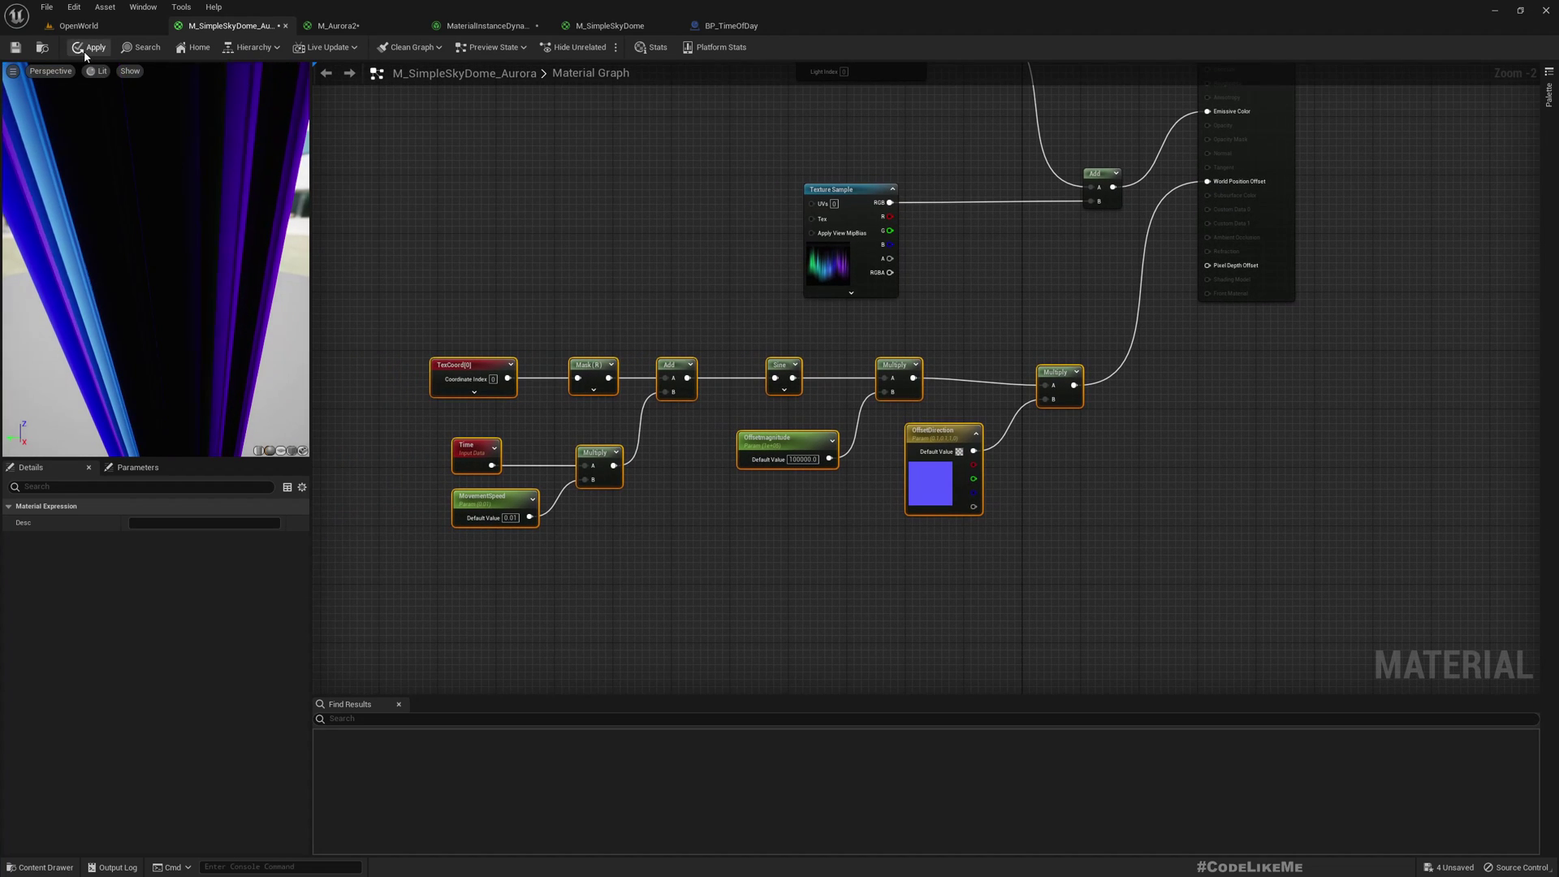
Step: Try a MovementSpeed of 0.05 in M_SimpleSkyDome_Aurora, apply it, and check the aurora's motion in the OpenWorld level
left_click(81, 28)
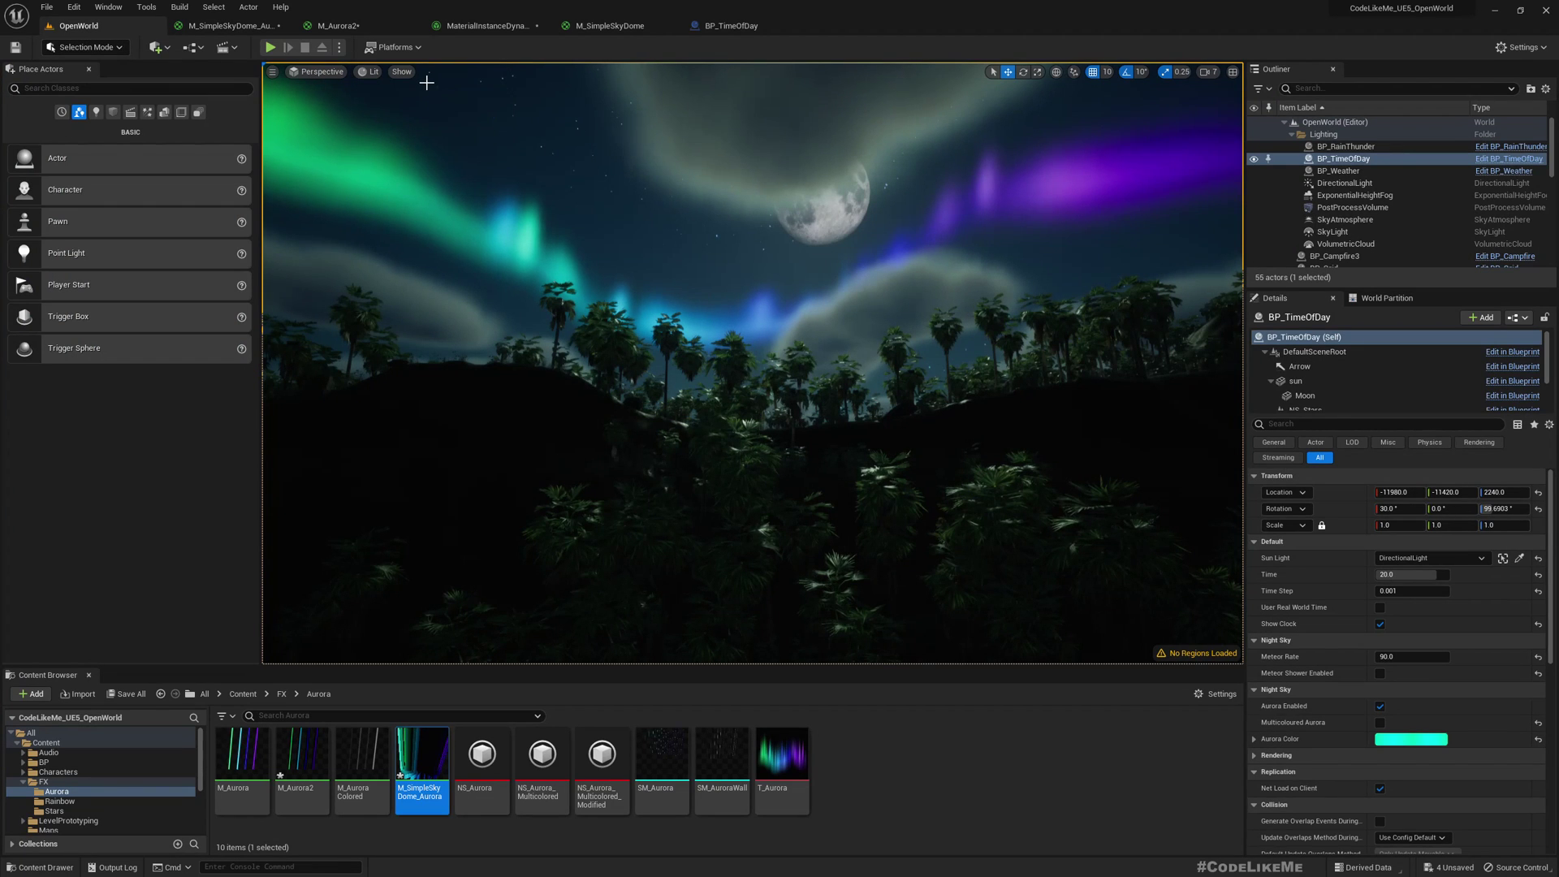
left_click(233, 25)
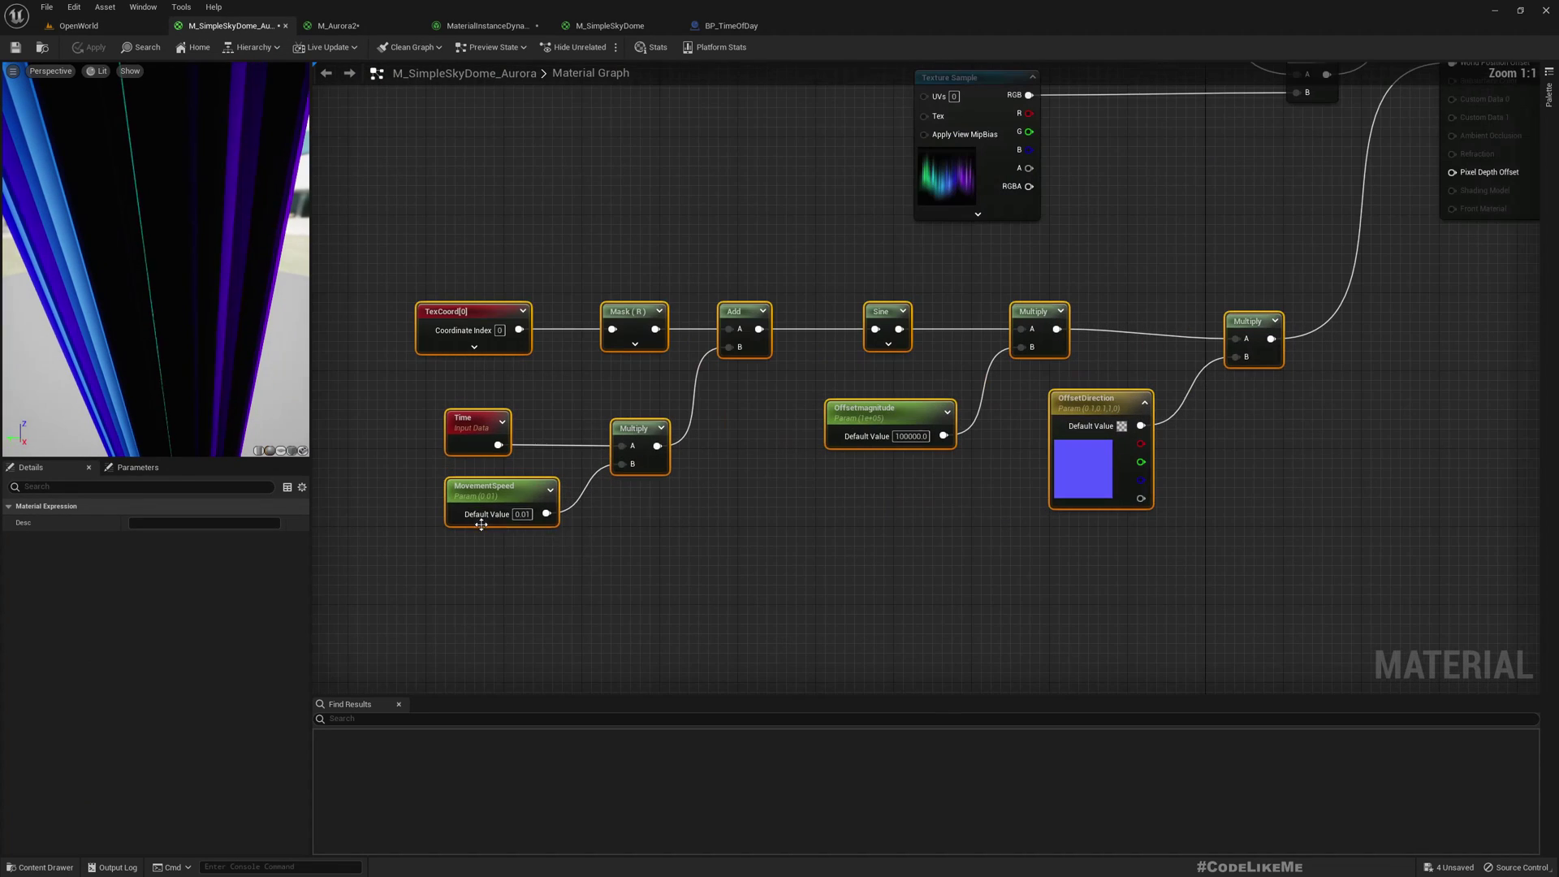
left_click(524, 514)
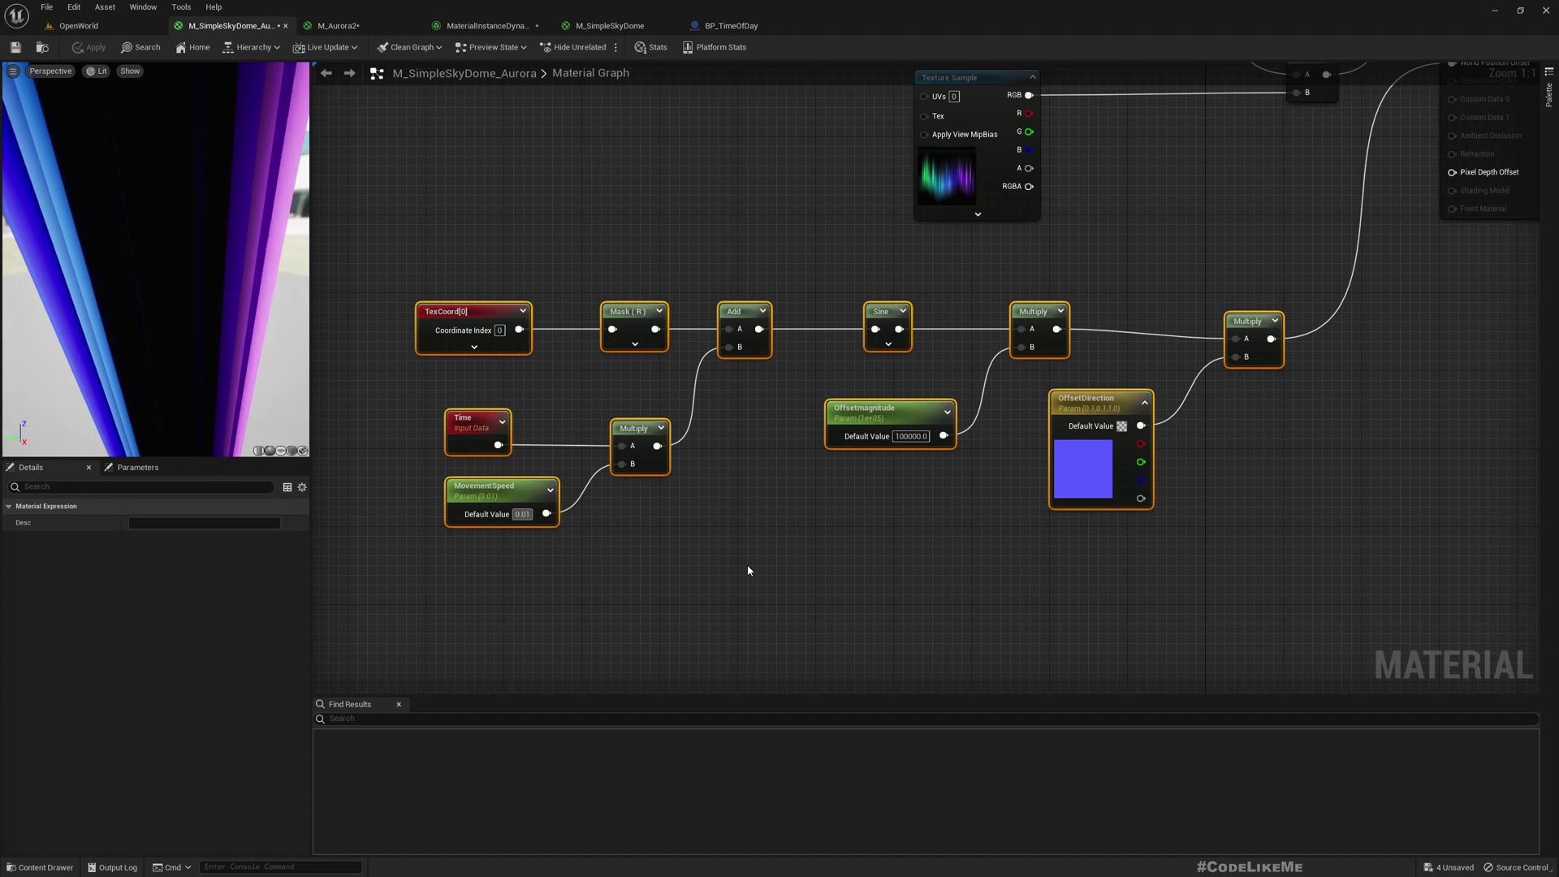
type("0.05")
key("Return")
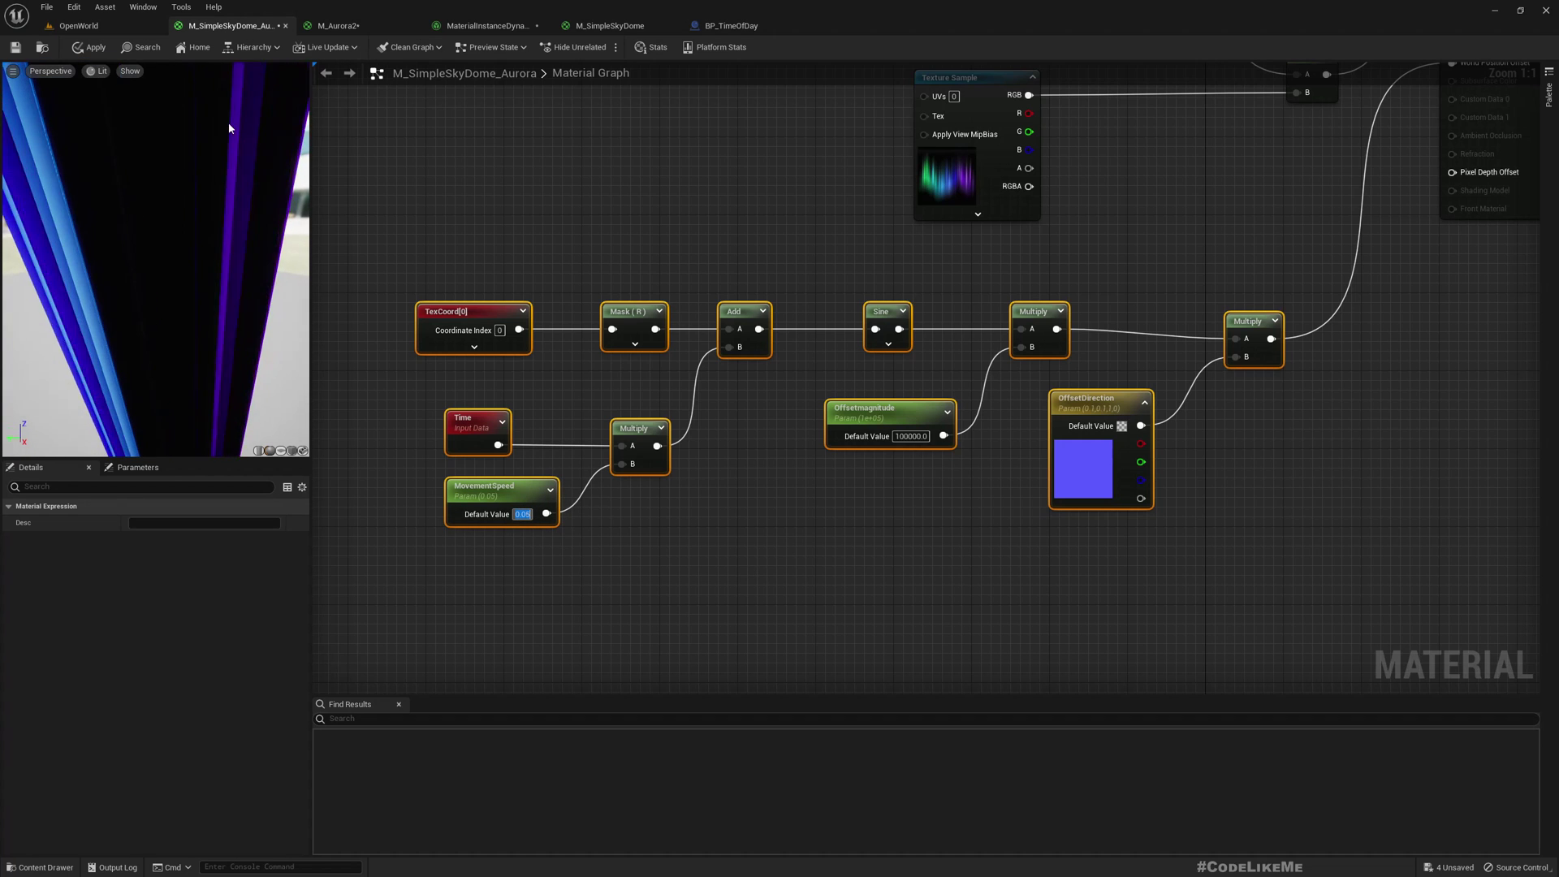
left_click(78, 47)
left_click(78, 25)
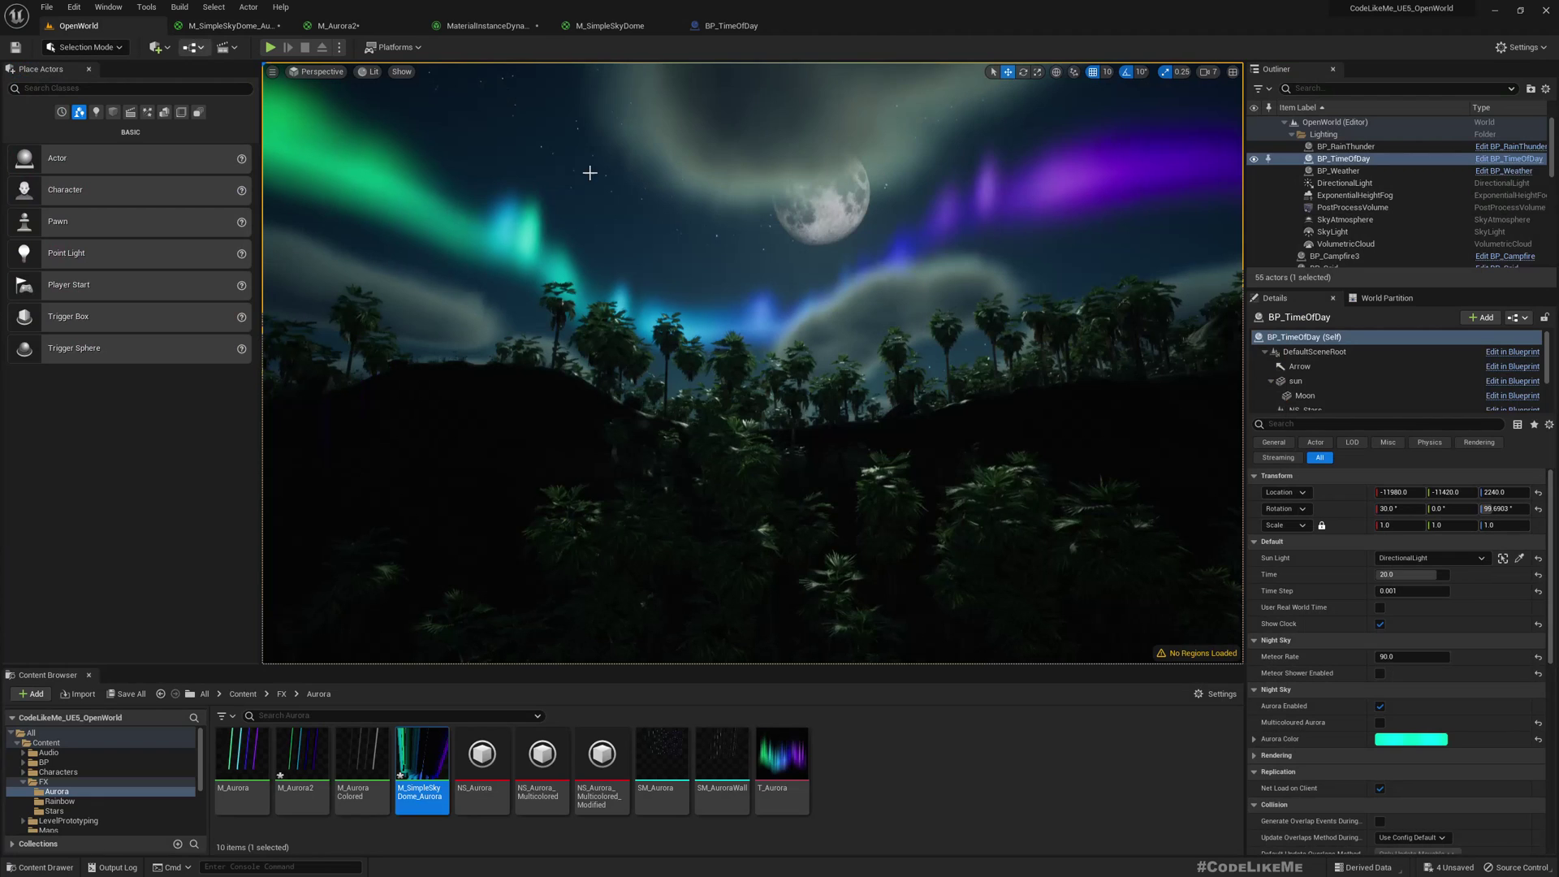
right_click_drag(813, 269, 814, 268)
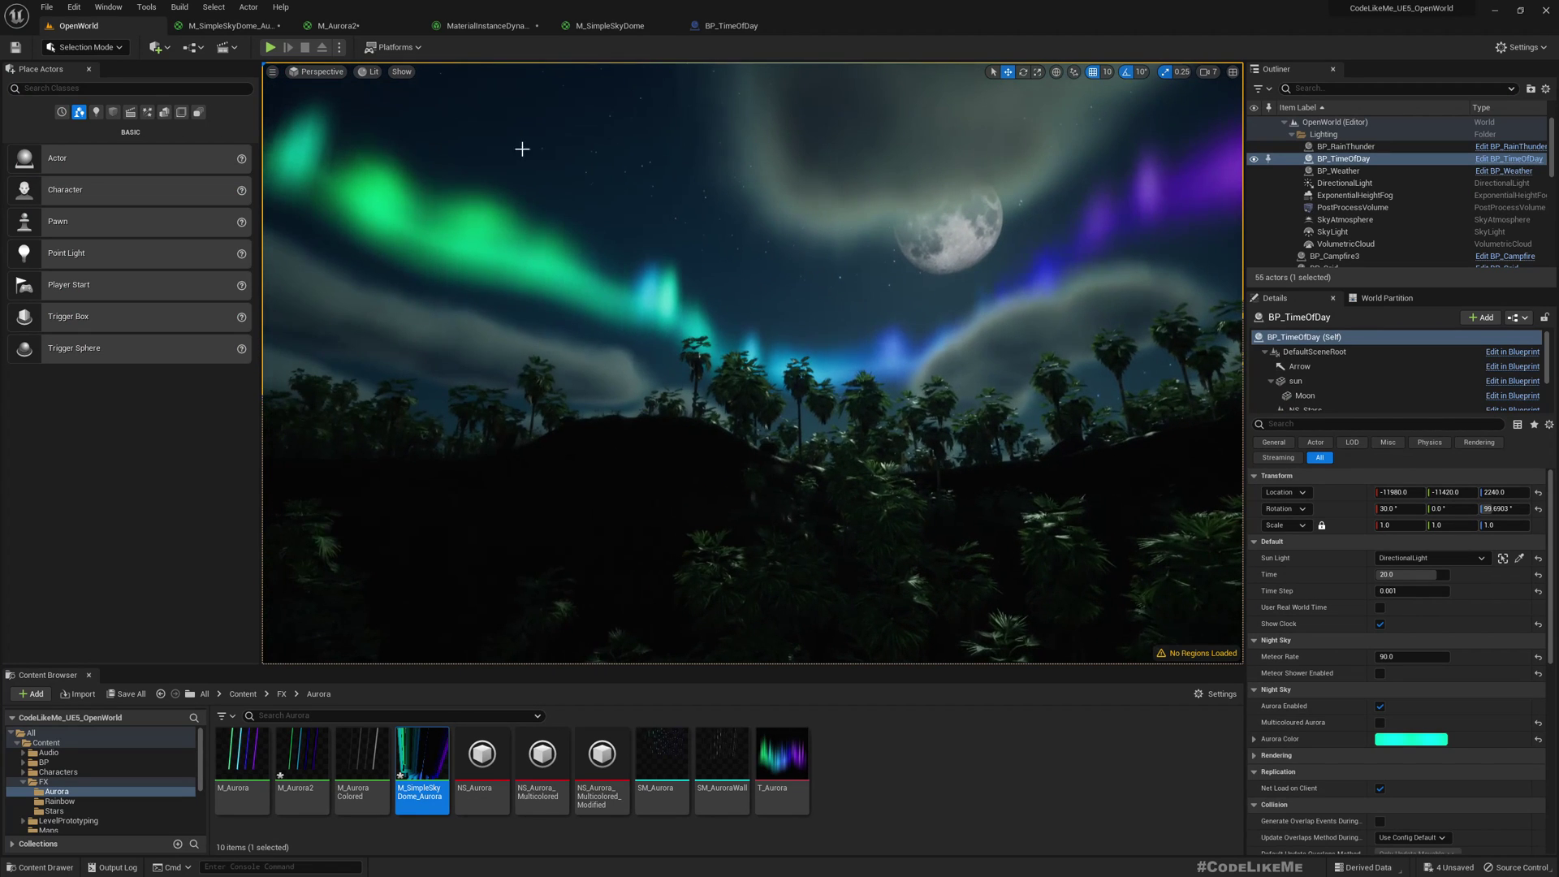
Step: Set MovementSpeed to 0.02 in M_SimpleSkyDome_Aurora, apply the material, and check the aurora's motion in OpenWorld
left_click(193, 31)
left_click(527, 514)
type("0.02")
key("Return")
left_click(89, 47)
left_click(122, 25)
right_click_drag(715, 278, 696, 276)
Step: Examine the moving aurora in the full-screen OpenWorld view, selecting the lower and upper aurora walls to inspect their outlines
key("F11")
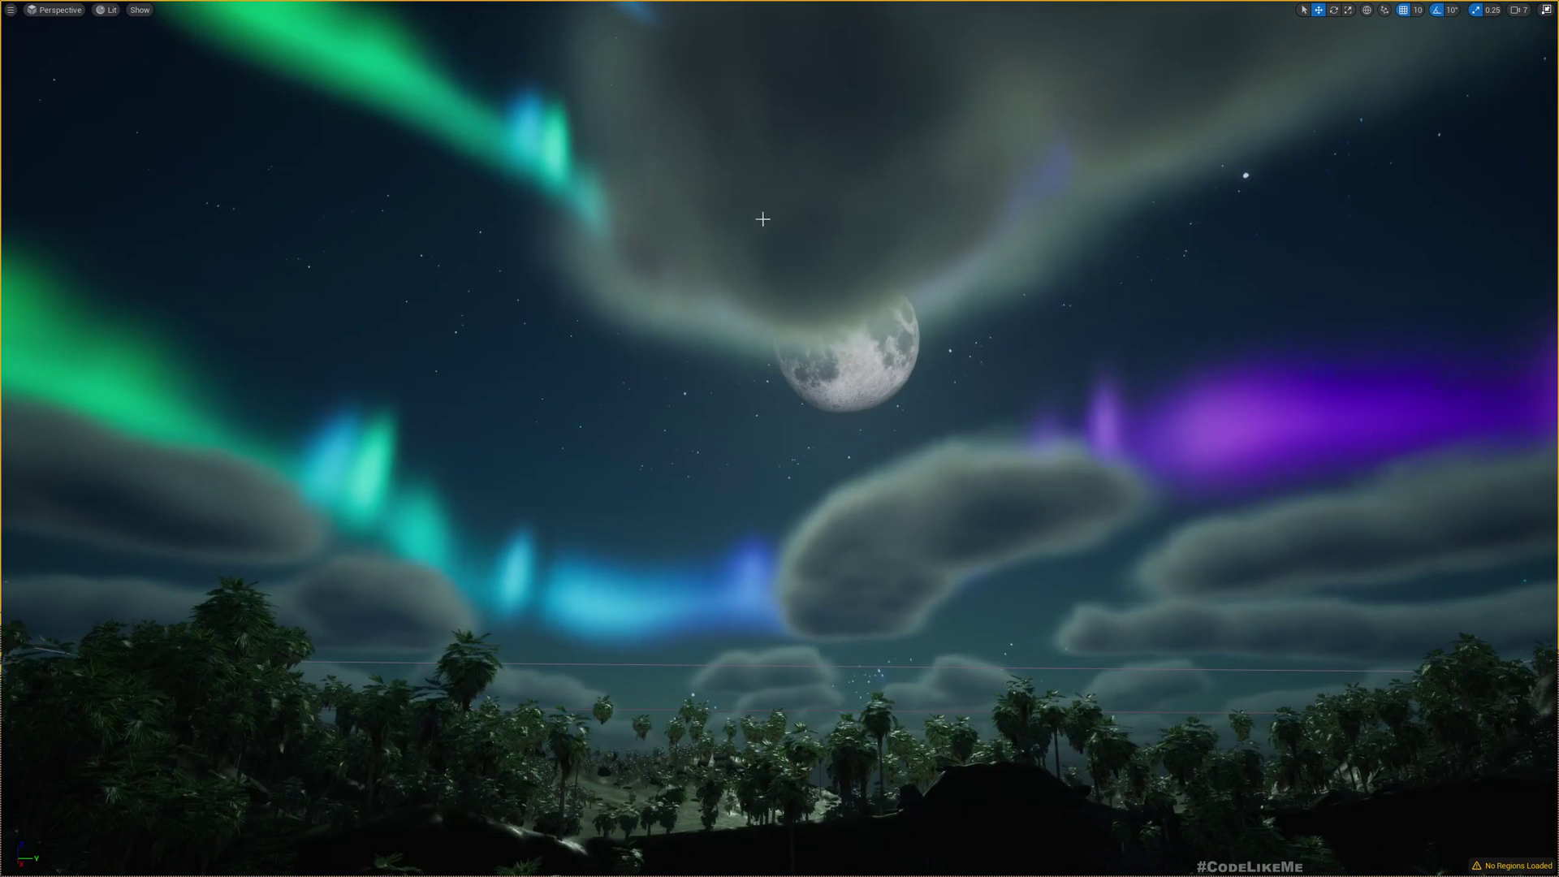
right_click_drag(760, 224, 709, 234)
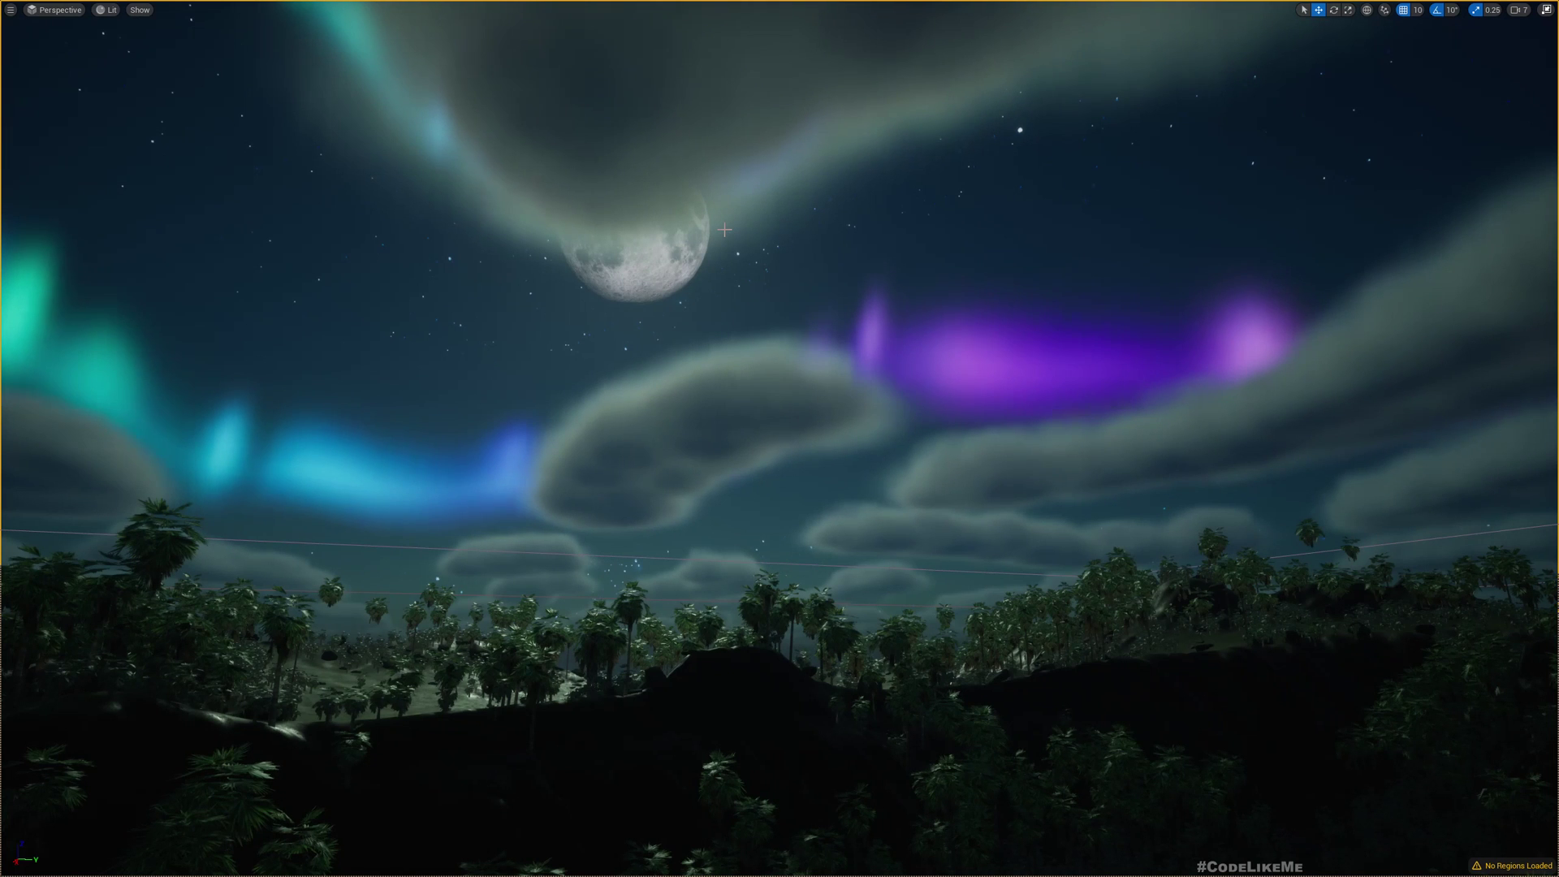
right_click_drag(752, 278, 626, 240)
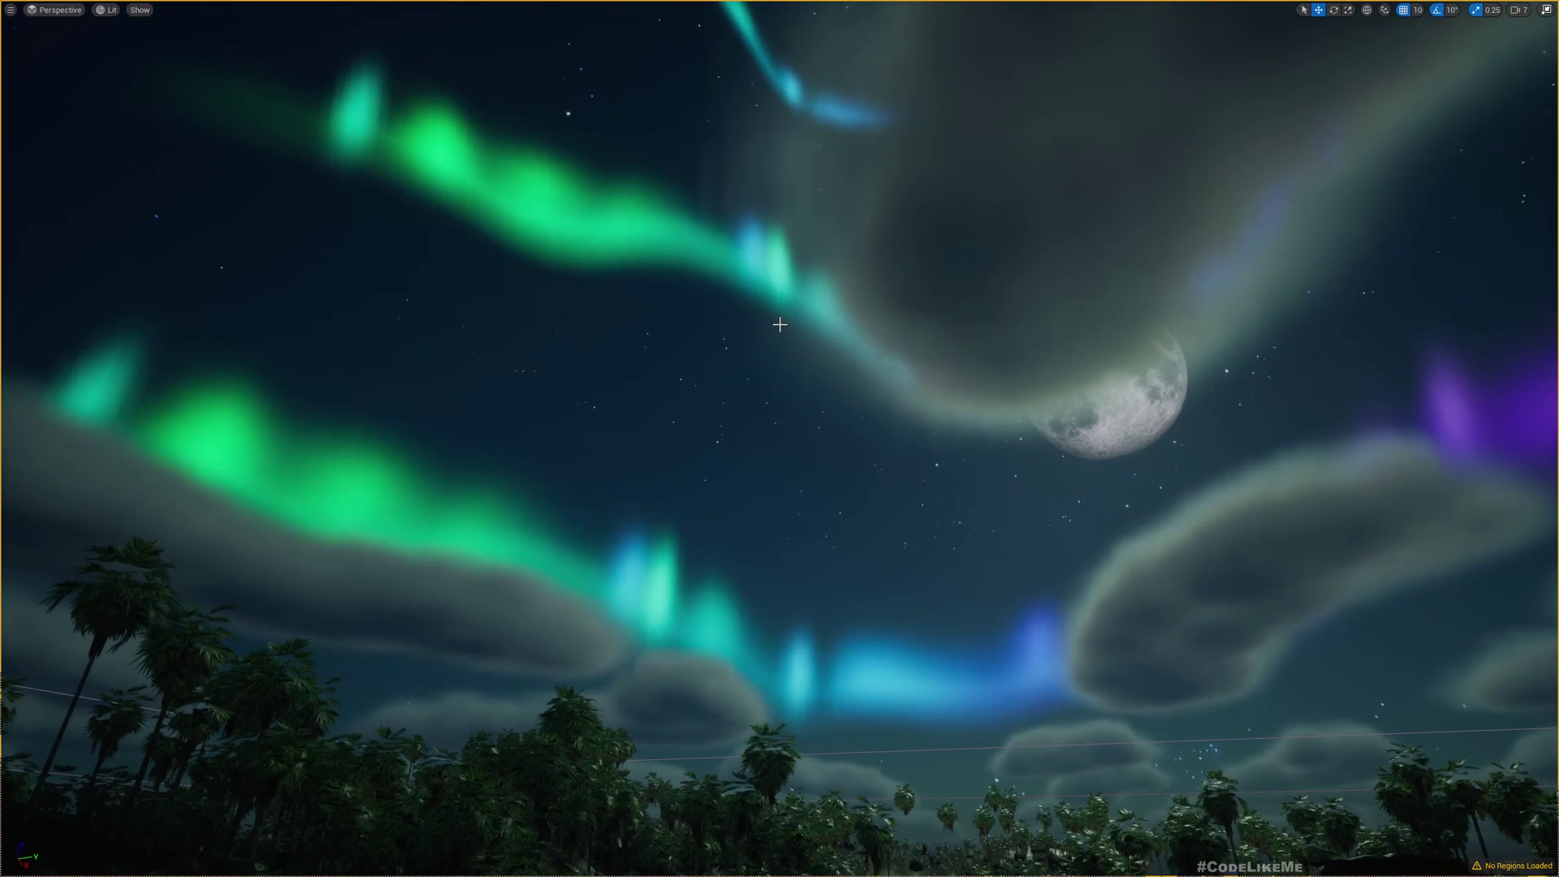
left_click(665, 532)
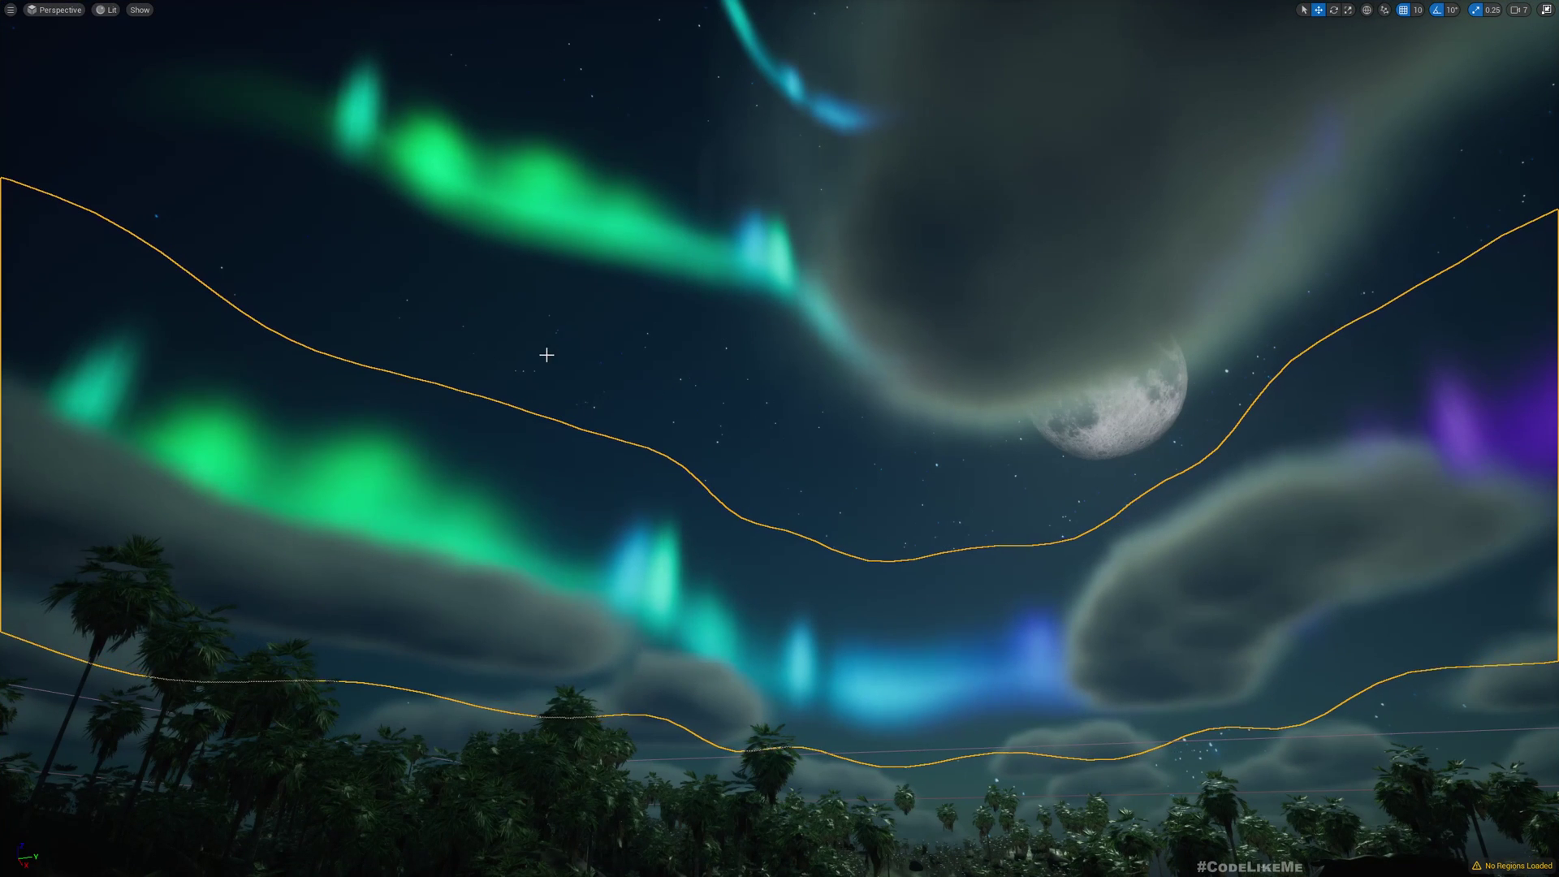
left_click(666, 307)
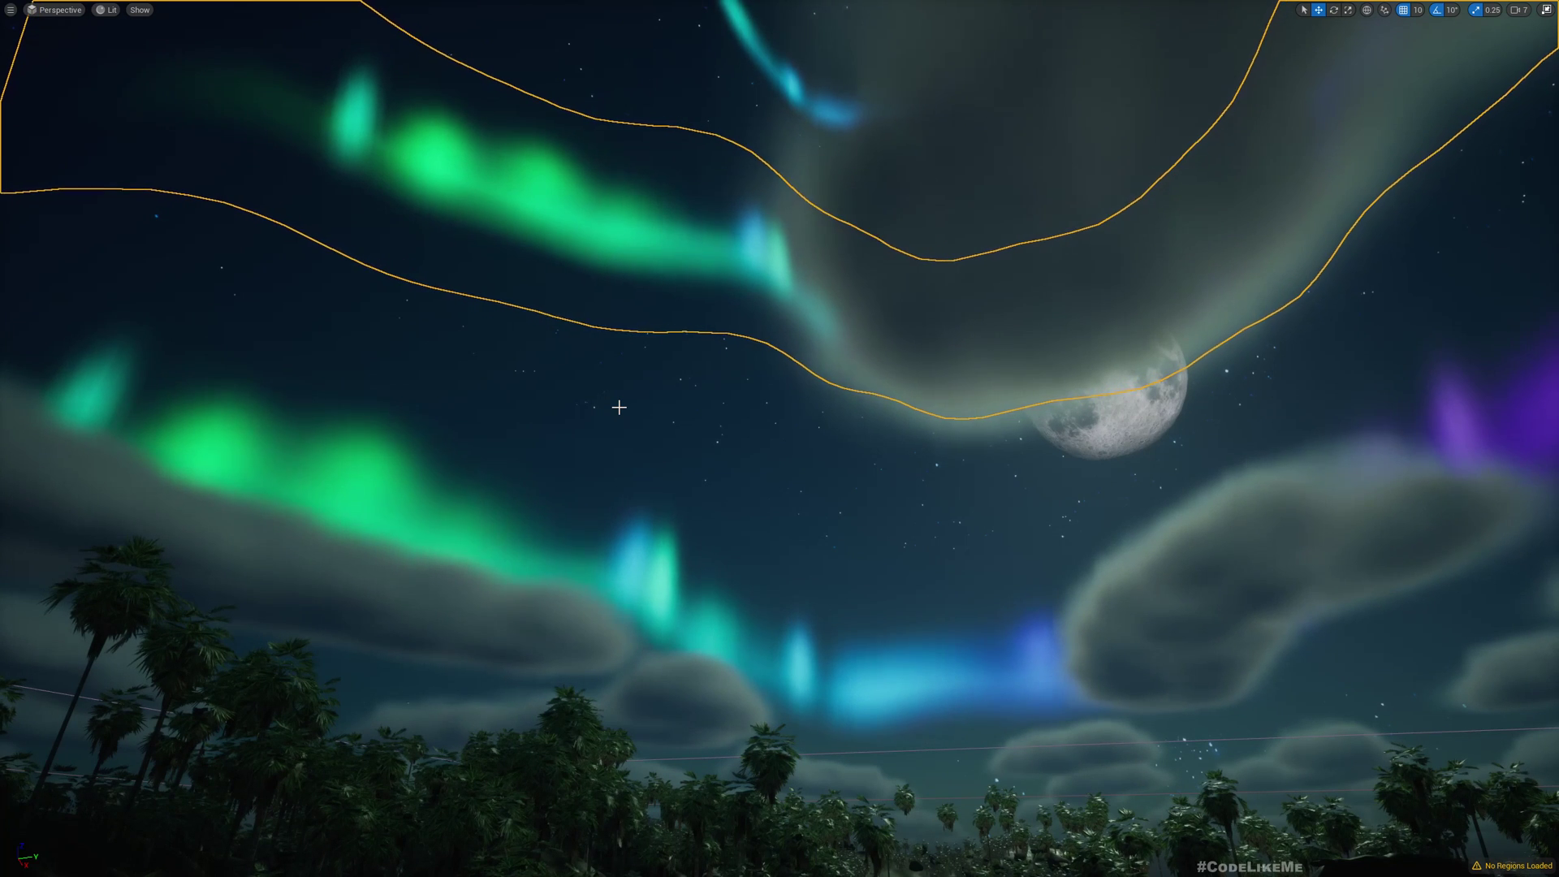
left_click(278, 439)
left_click(473, 341)
right_click_drag(473, 341, 636, 362)
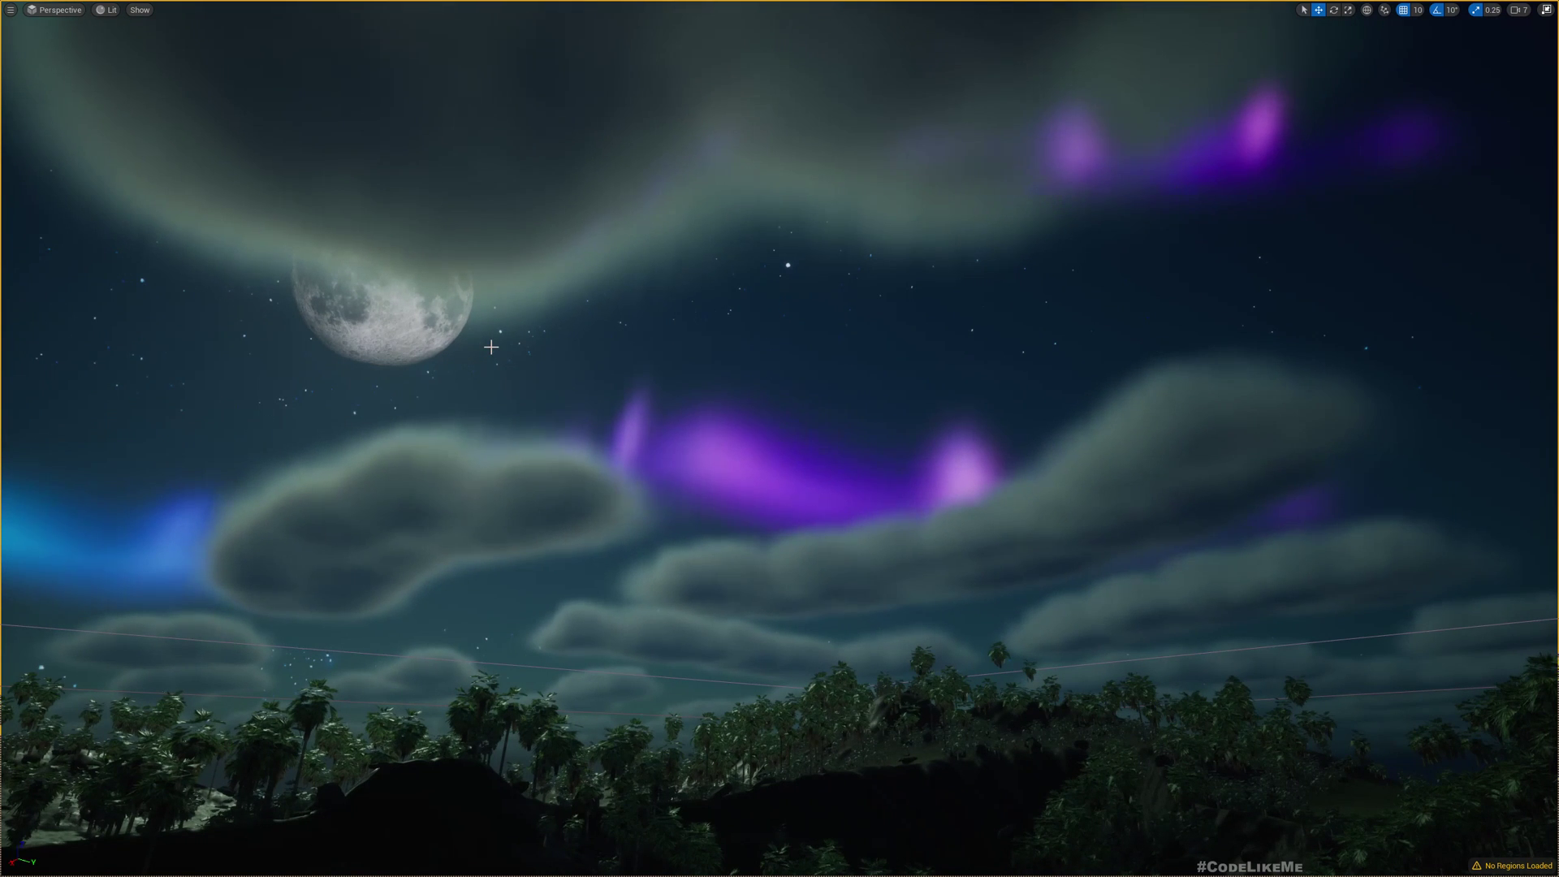
right_click_drag(491, 348, 341, 333)
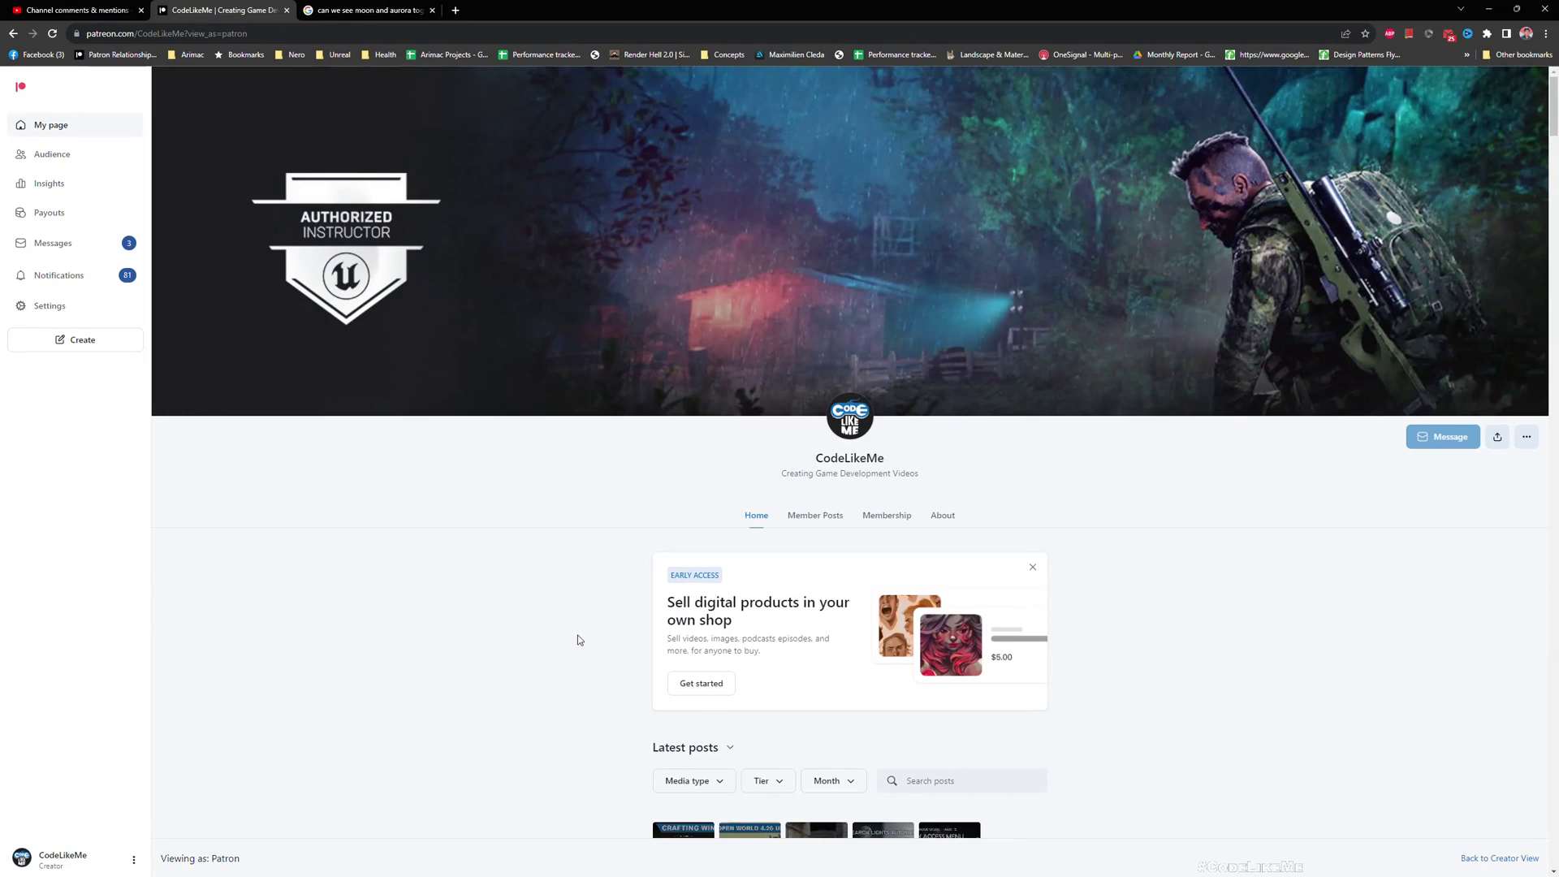
Step: Browse the latest tutorial posts on the CodeLikeMe Patreon page in the web browser
scroll(580, 640, "down", 9)
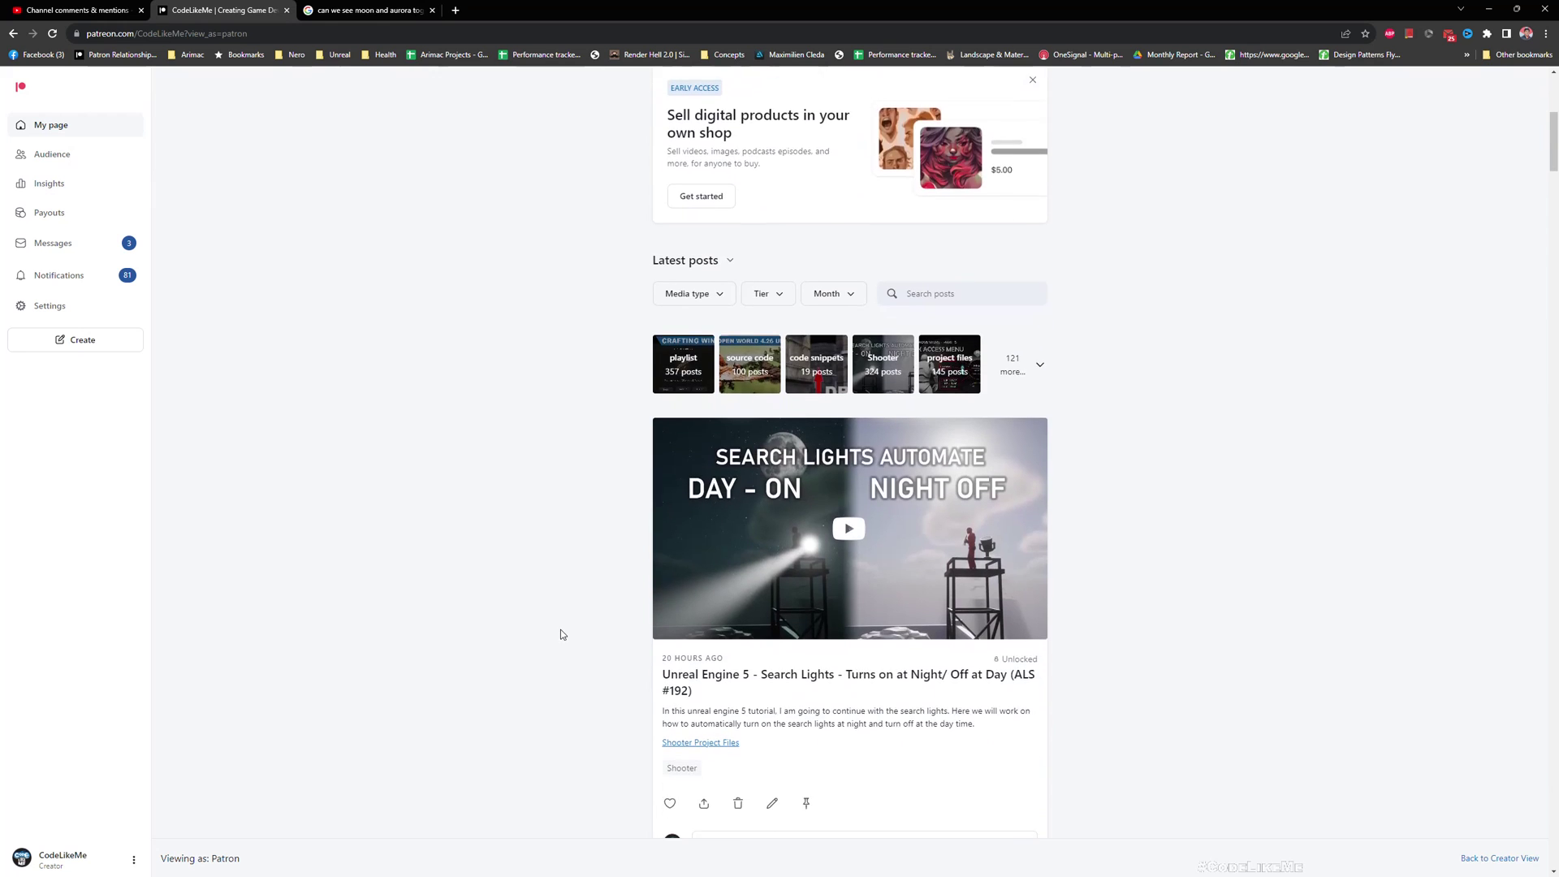
scroll(554, 622, "down", 9)
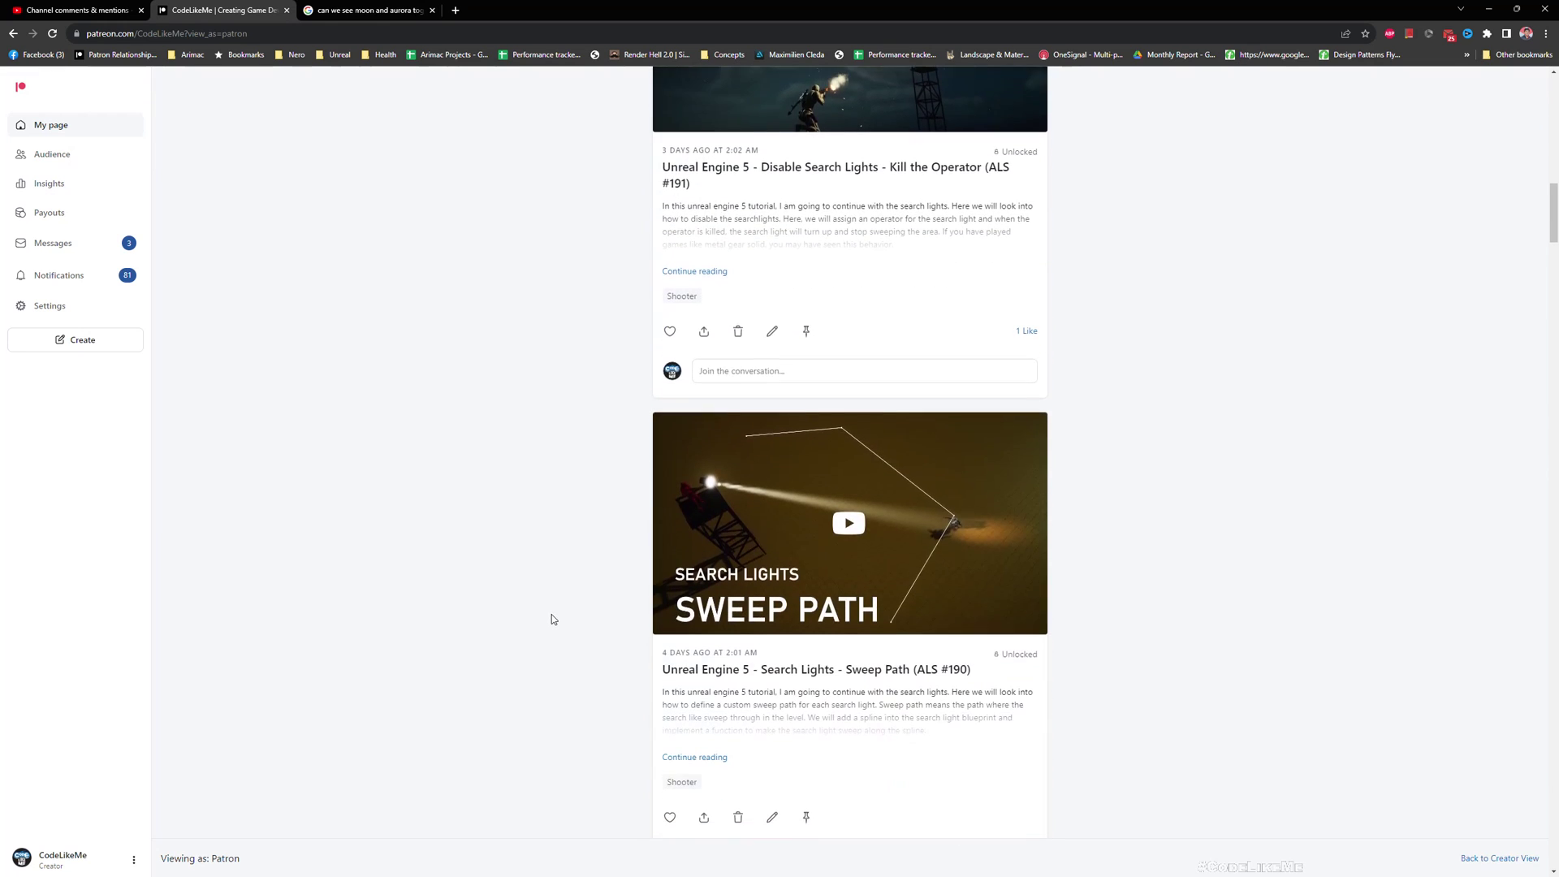
scroll(552, 620, "down", 6)
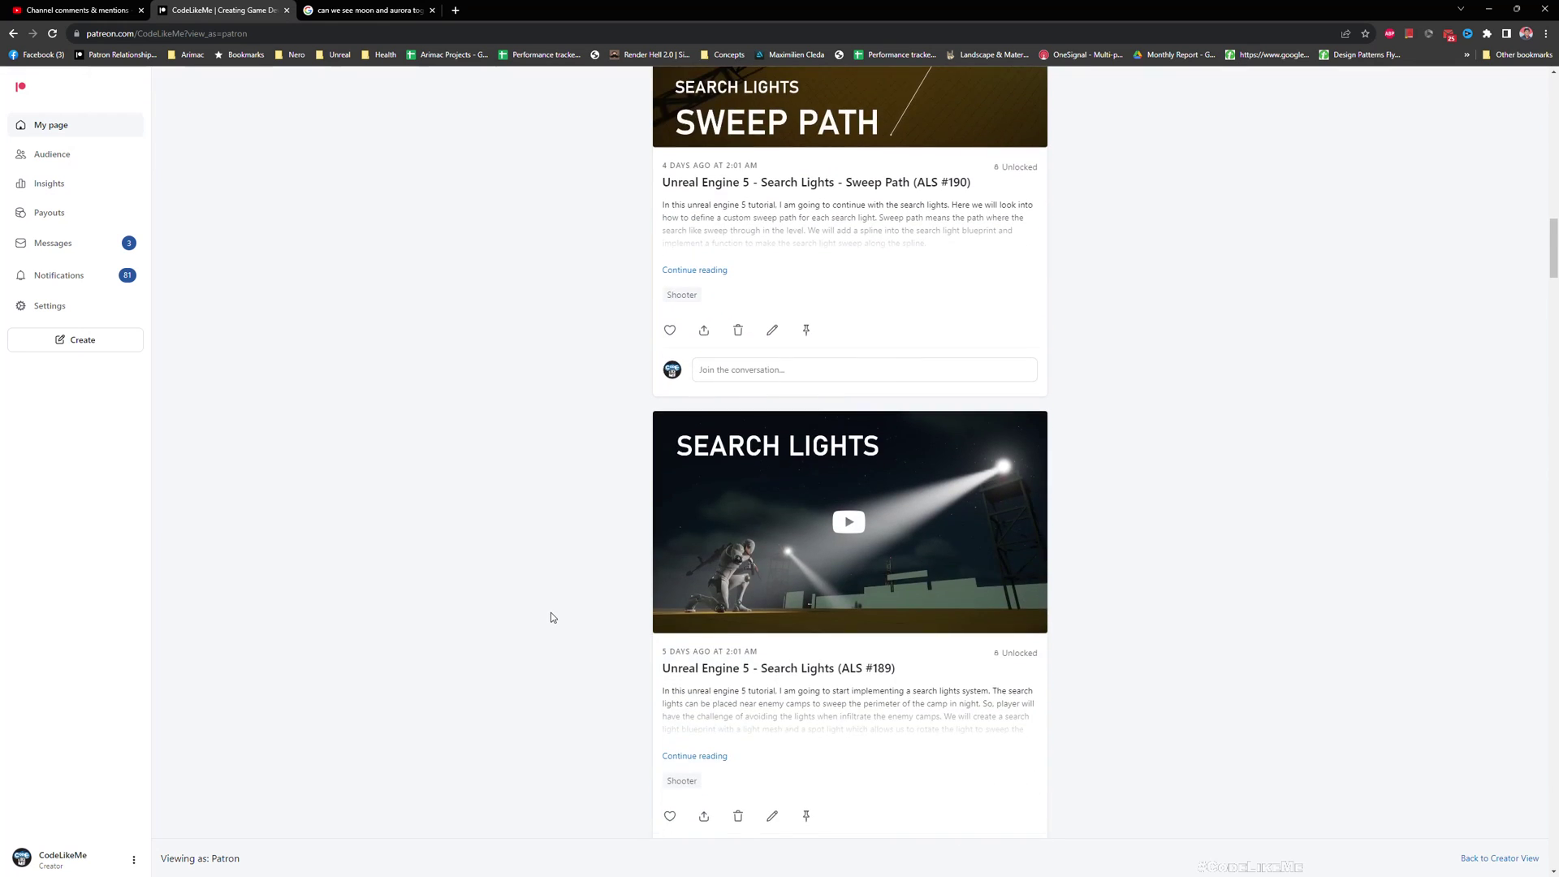
scroll(550, 617, "down", 3)
scroll(551, 617, "down", 10)
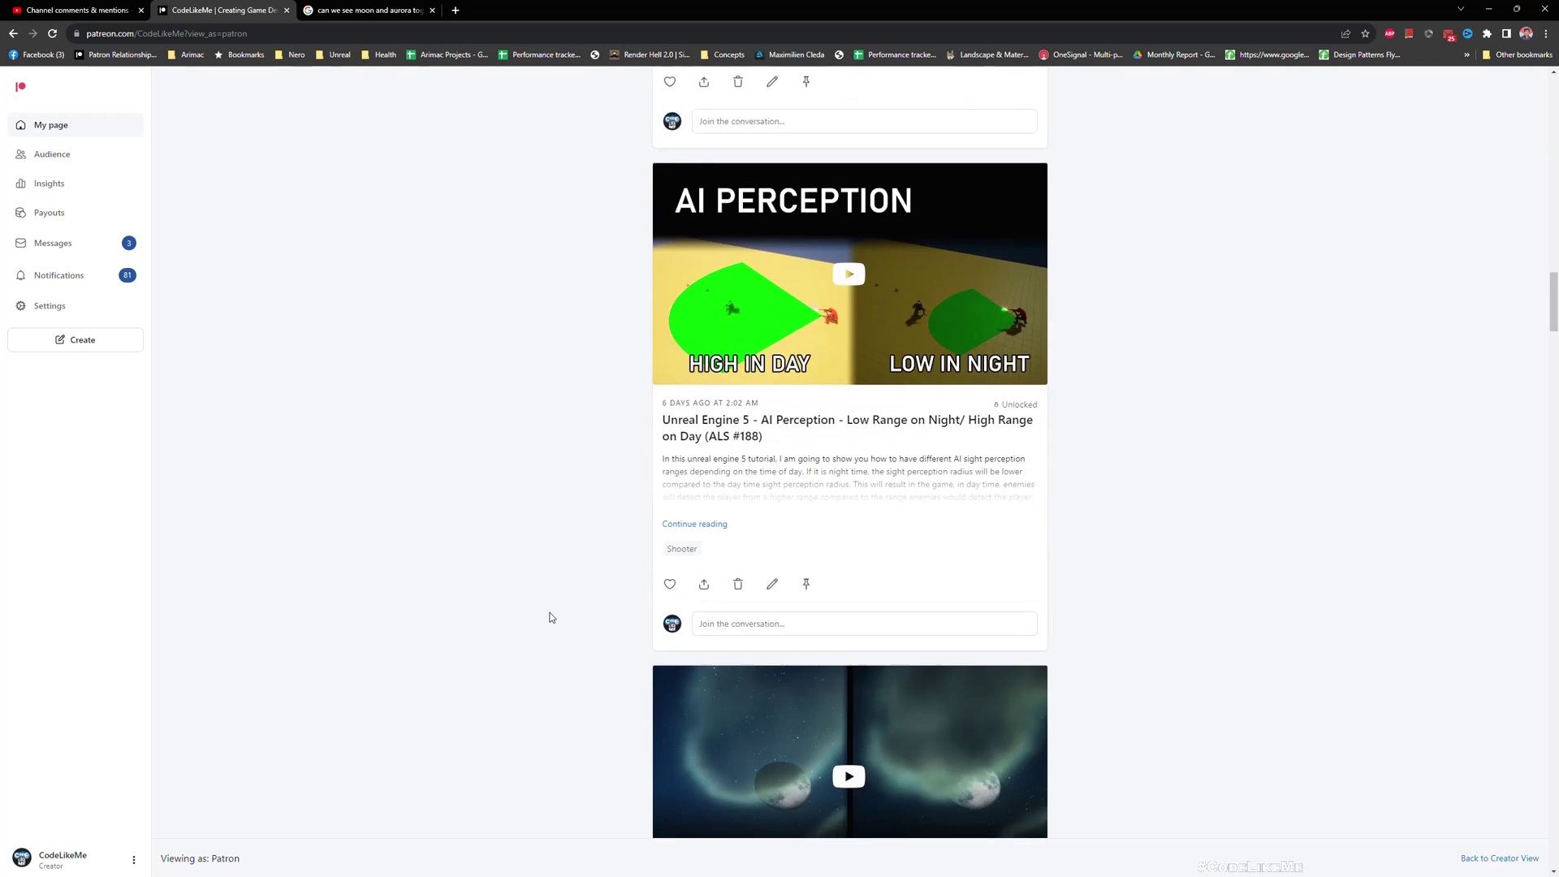
scroll(550, 618, "down", 9)
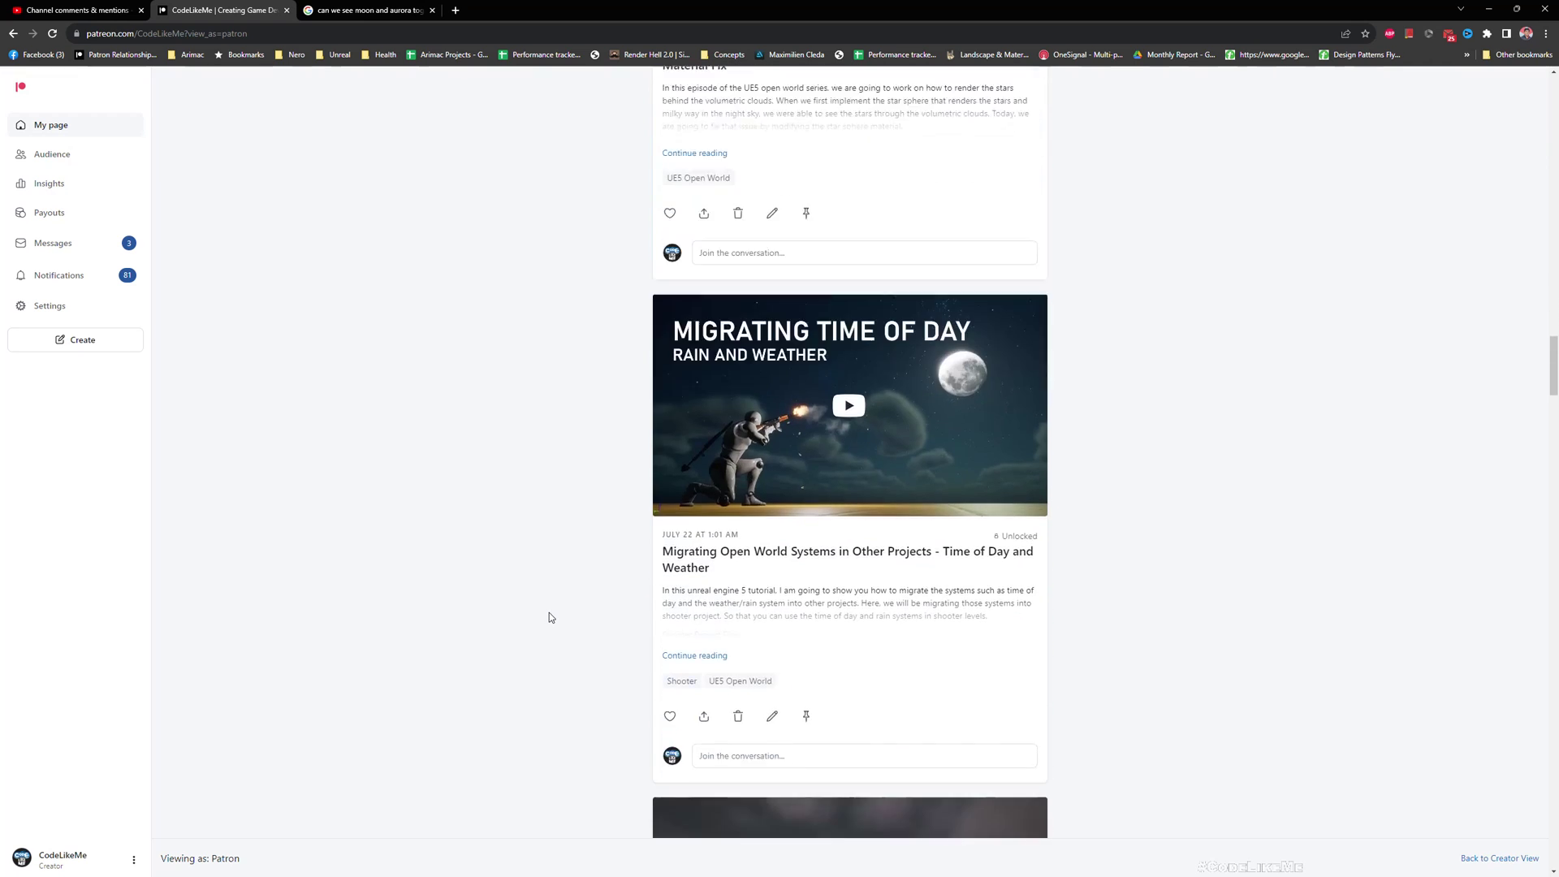
scroll(549, 617, "down", 8)
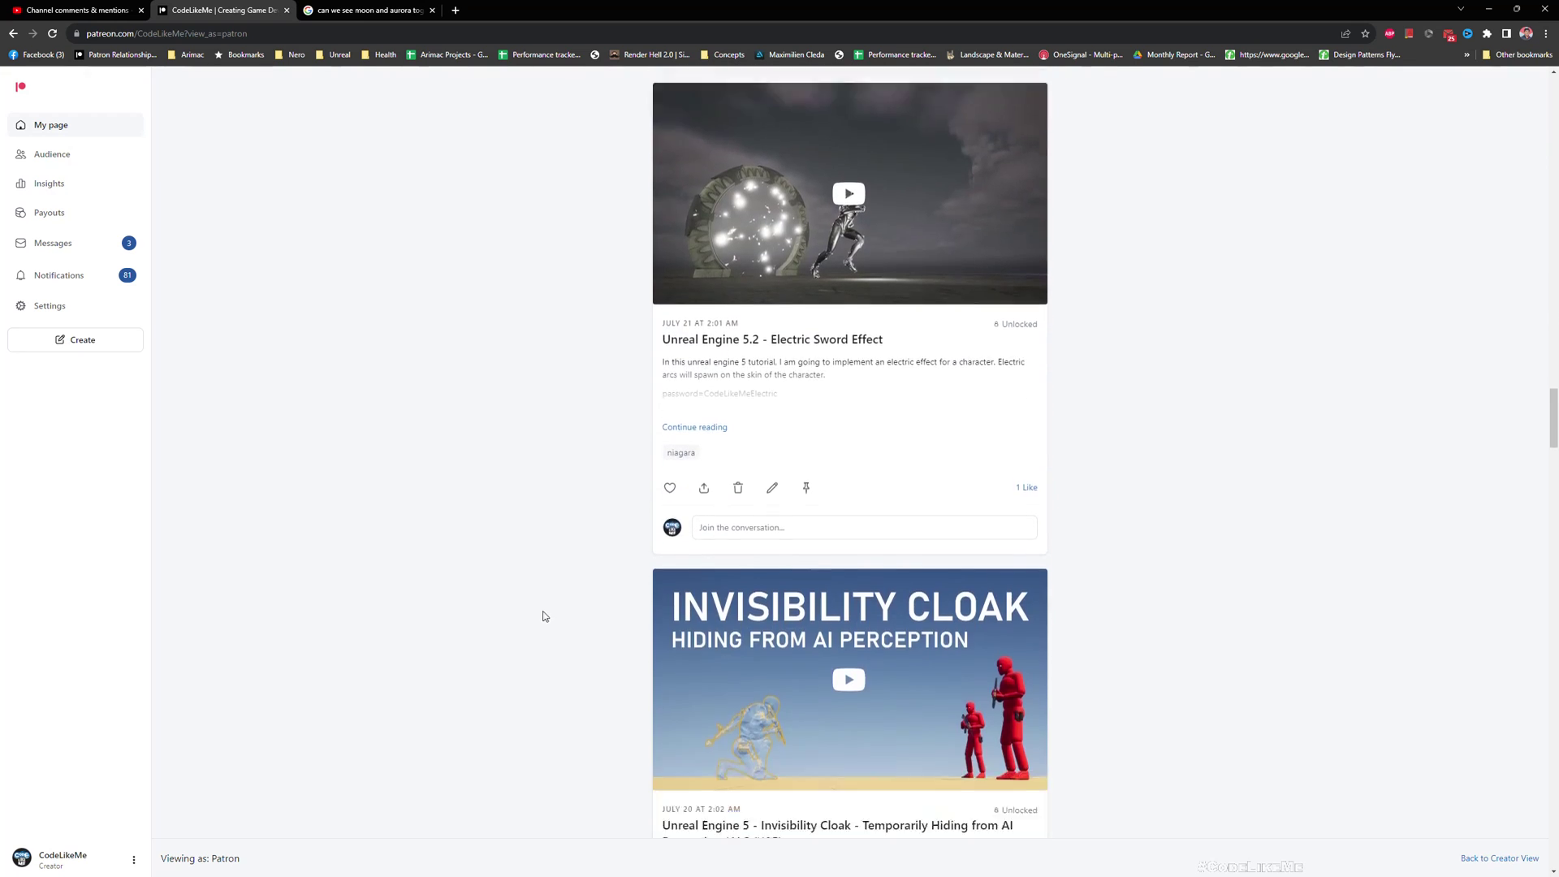
scroll(454, 579, "down", 1)
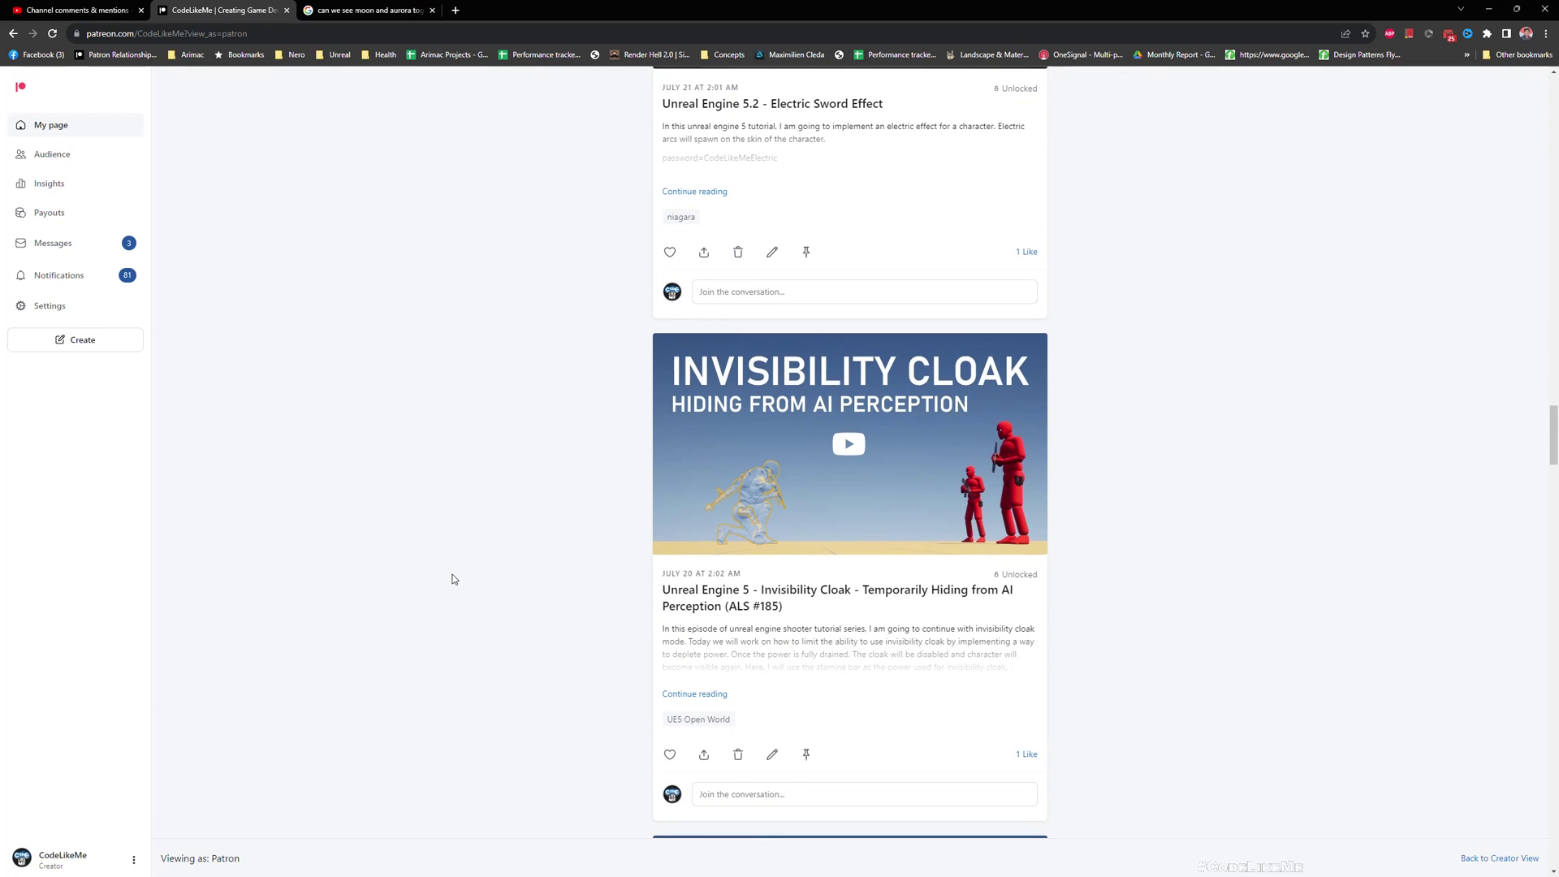
scroll(454, 579, "down", 8)
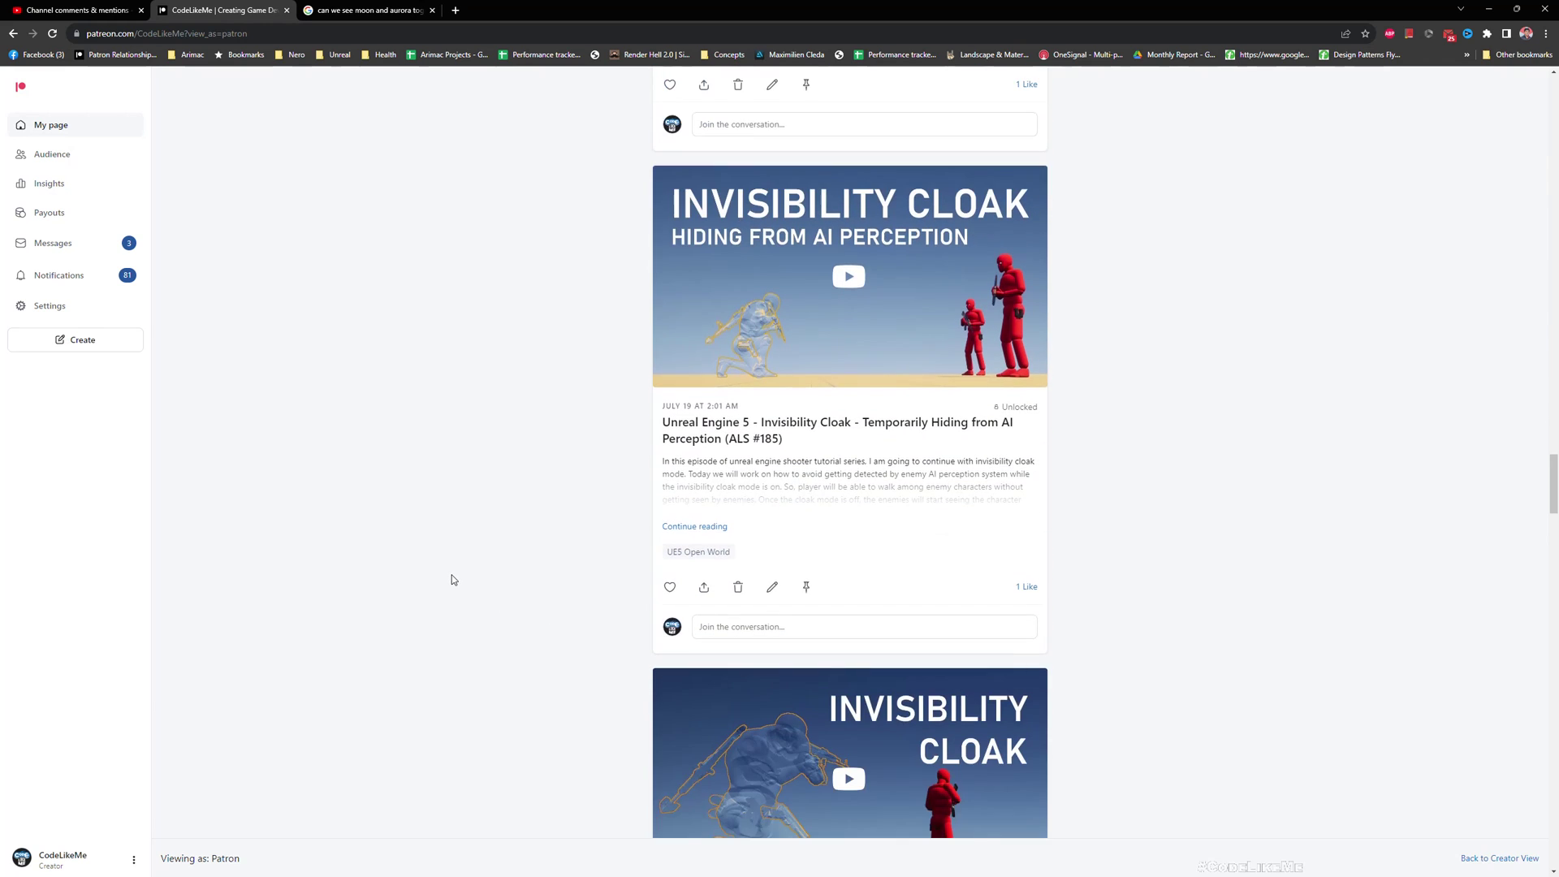